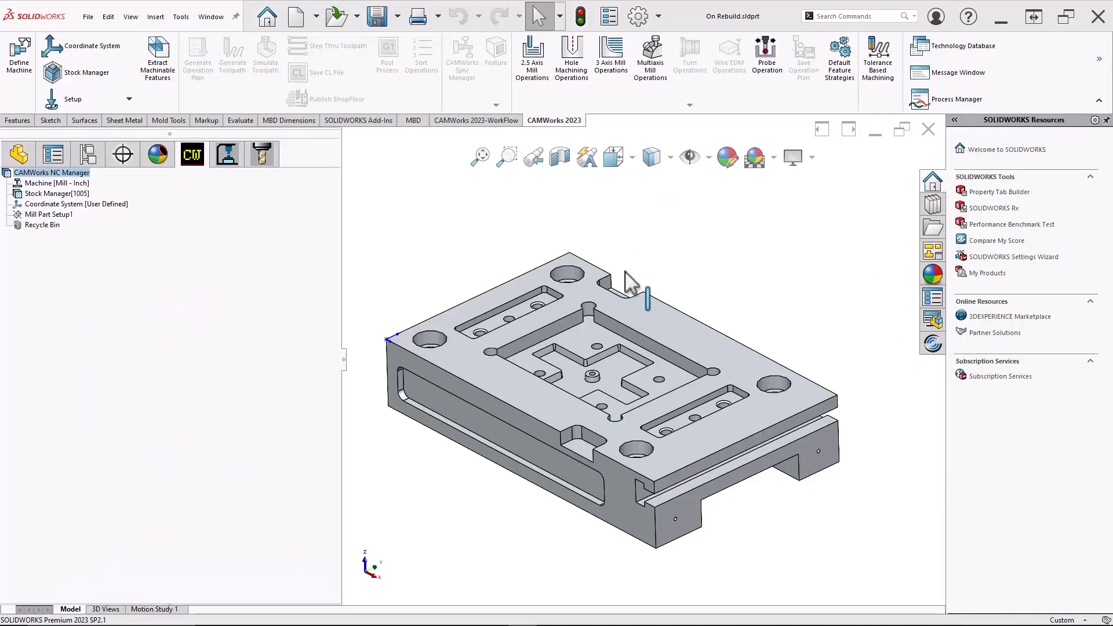
Step: Recognize the machinable features for Mill Part Setup1
click(54, 215)
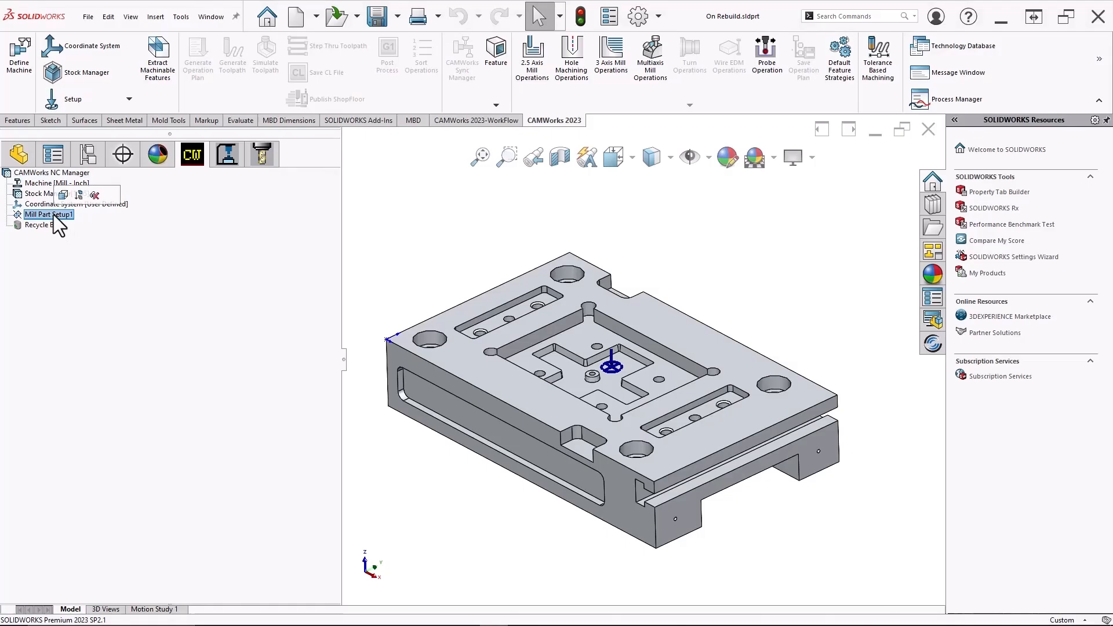
middle_drag(493, 359, 589, 454)
right_click(60, 214)
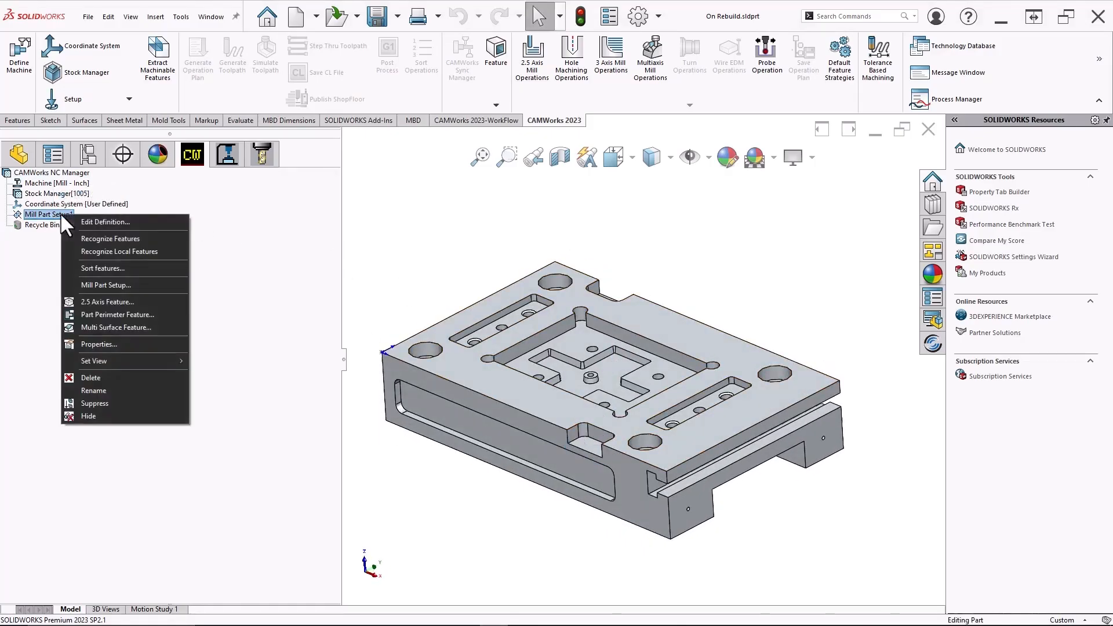
click(96, 238)
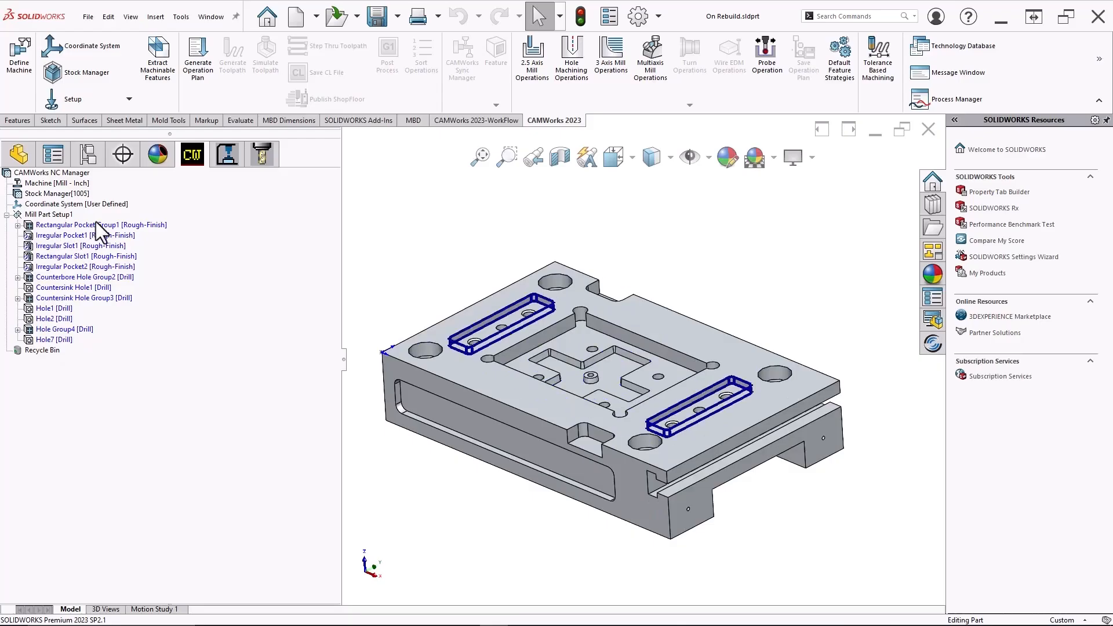
Step: Delete the drill features Hole1, Hole2, Hole Group4 and Hole7 from Mill Part Setup1, and empty the Recycle Bin
click(52, 309)
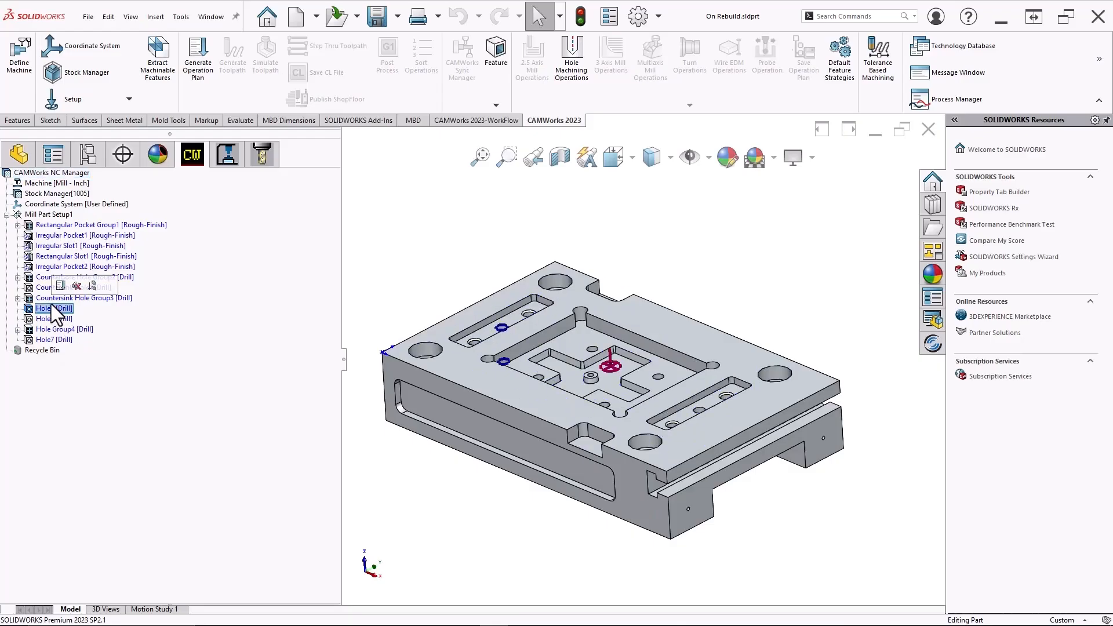
shift+click(54, 339)
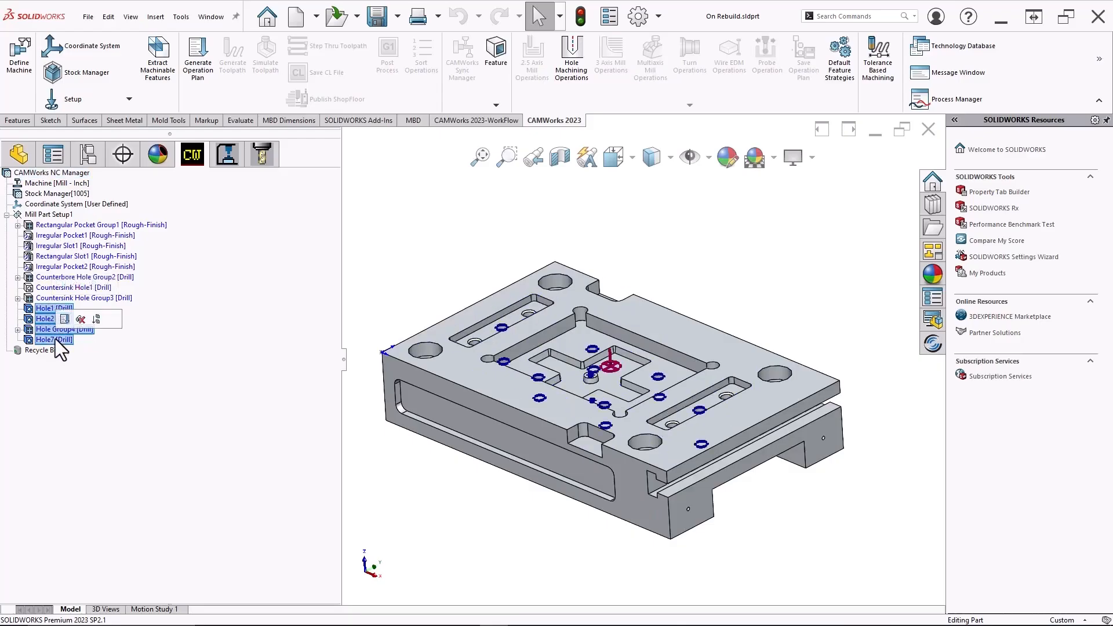
right_click(54, 338)
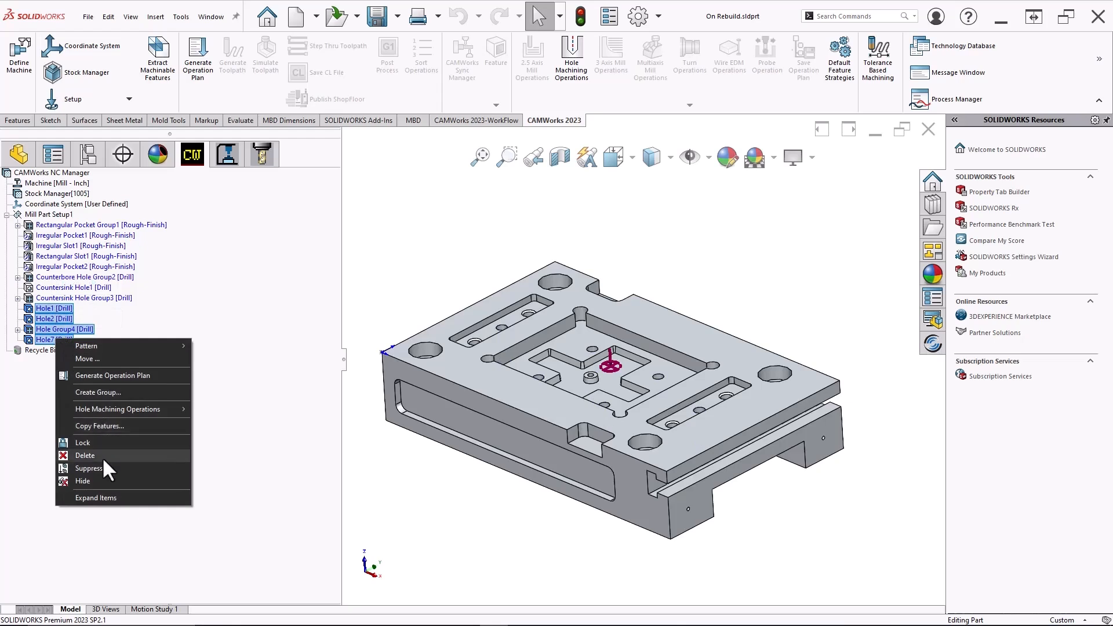
click(102, 455)
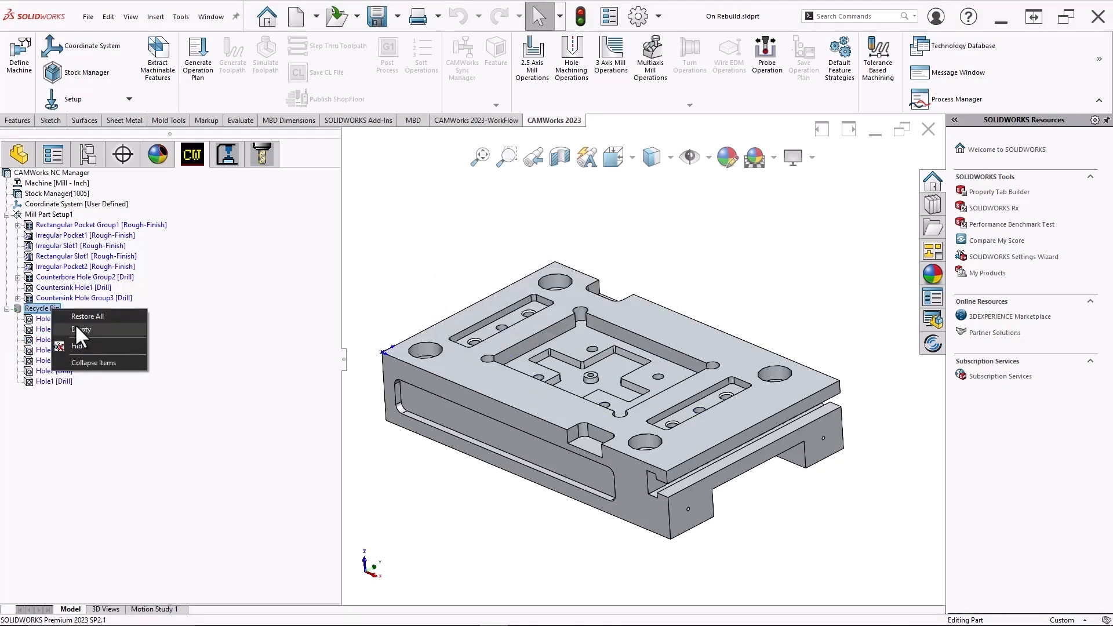
click(75, 323)
key(Delete)
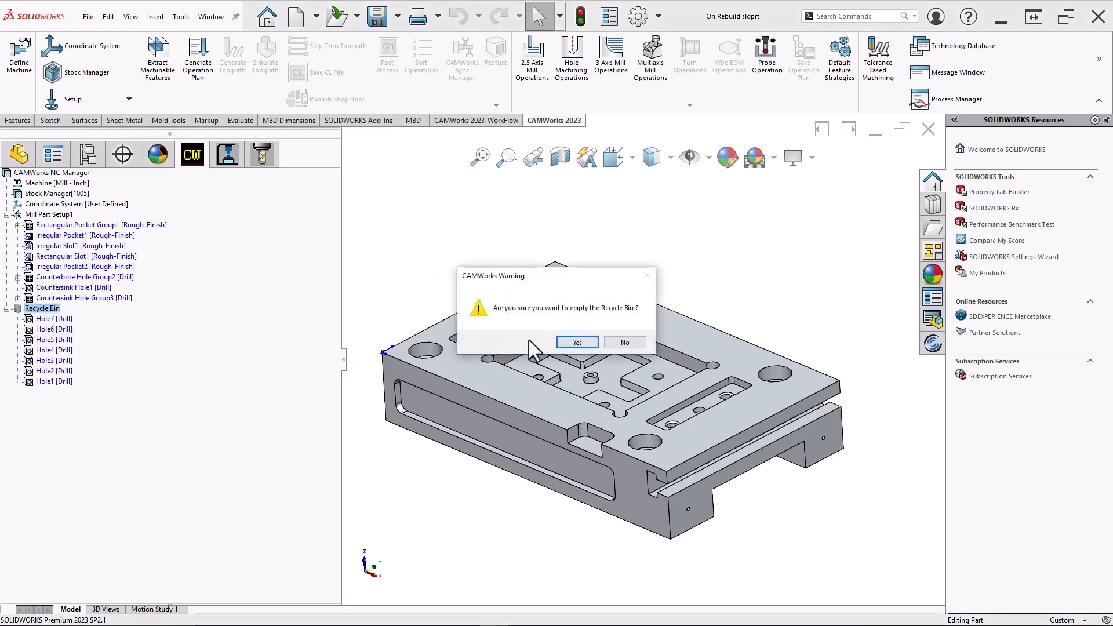
key(Return)
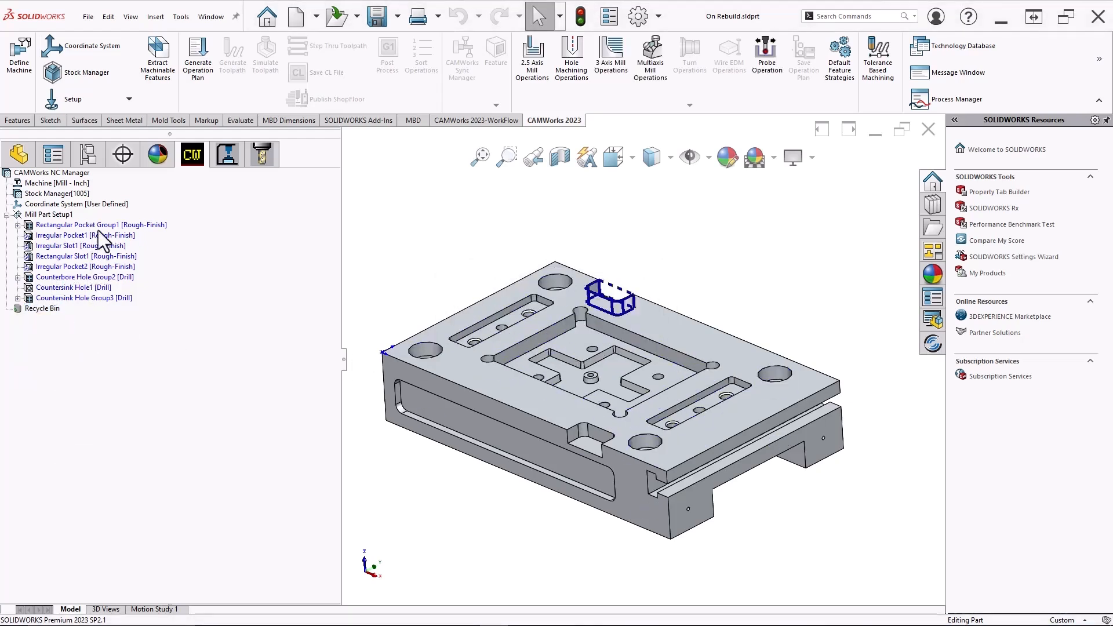
Step: Generate the operation plan and toolpaths for the remaining features of Mill Part Setup1
right_click(60, 214)
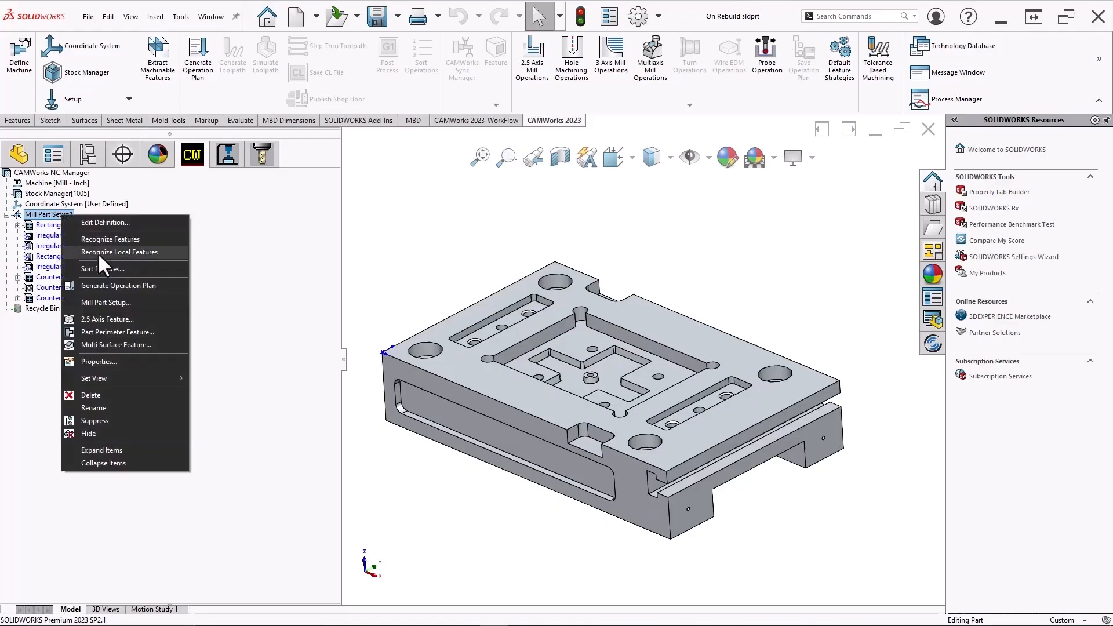
click(102, 280)
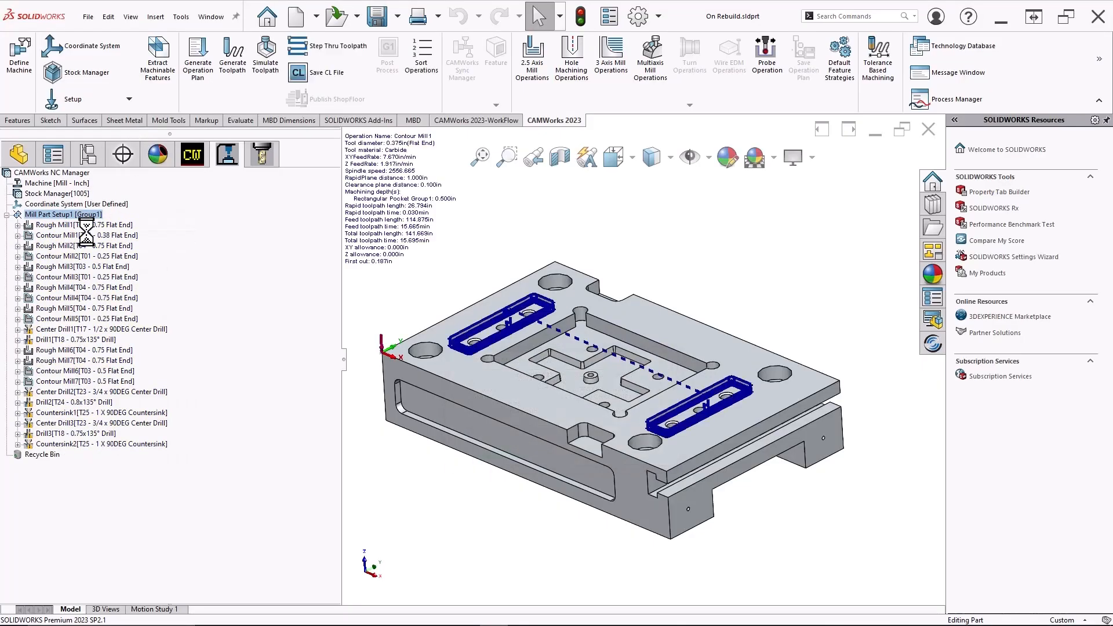
click(202, 162)
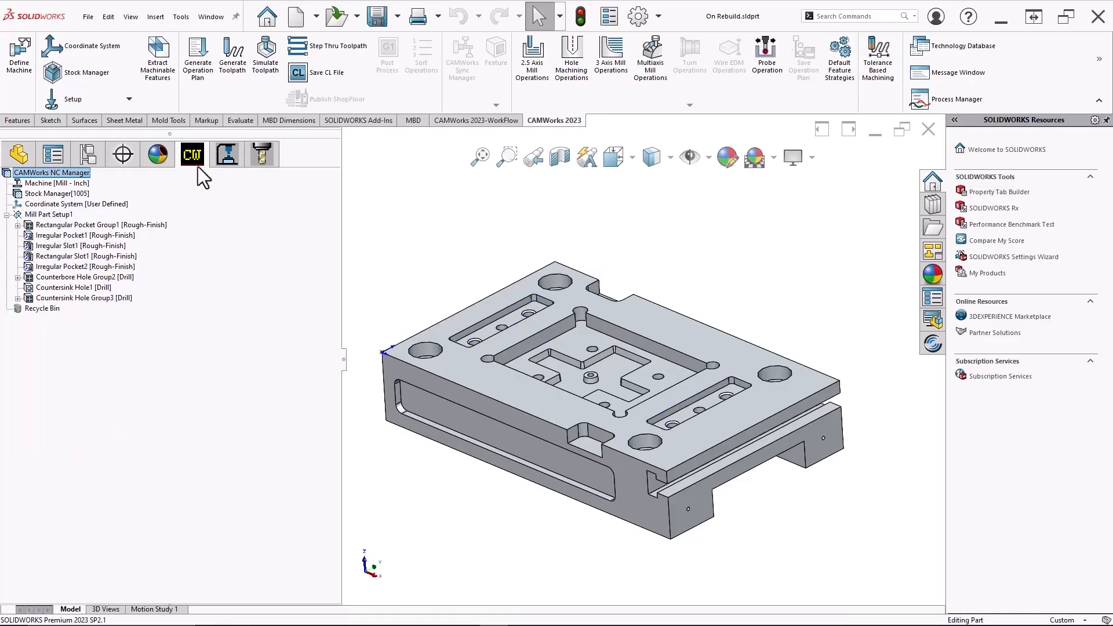
click(228, 154)
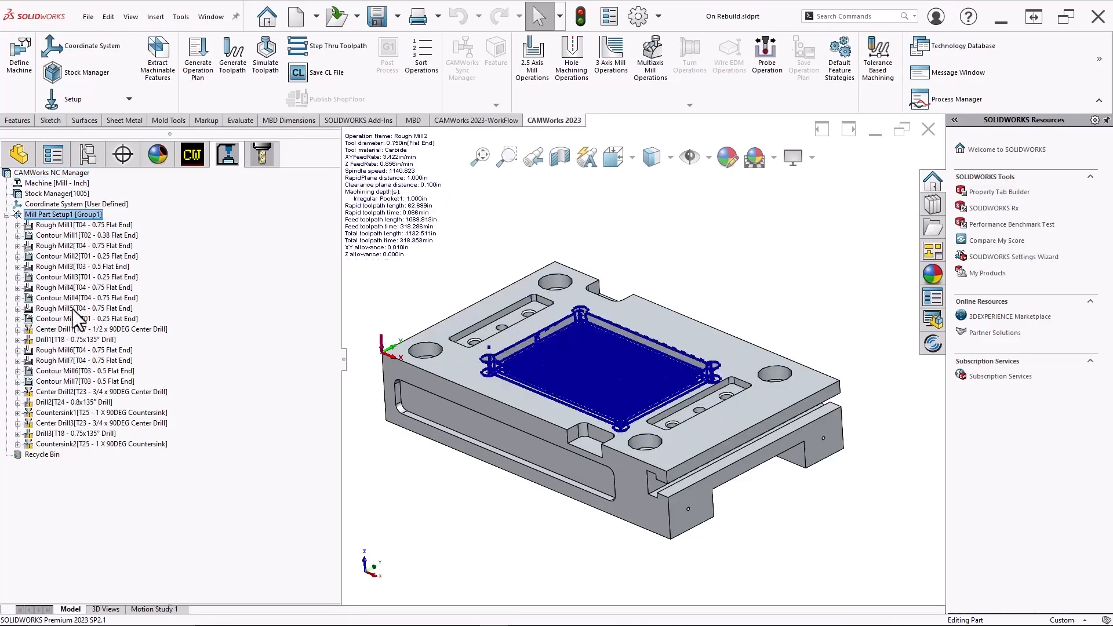
click(193, 156)
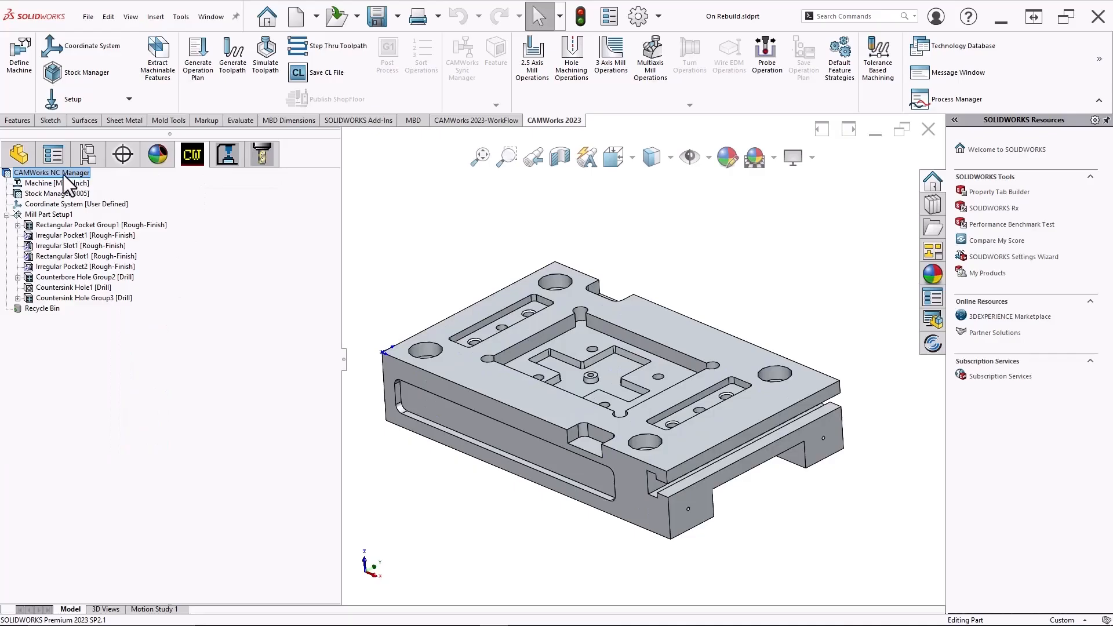
Step: Review the On Rebuild settings among the Update options of the NC Manager
right_click(64, 175)
click(90, 253)
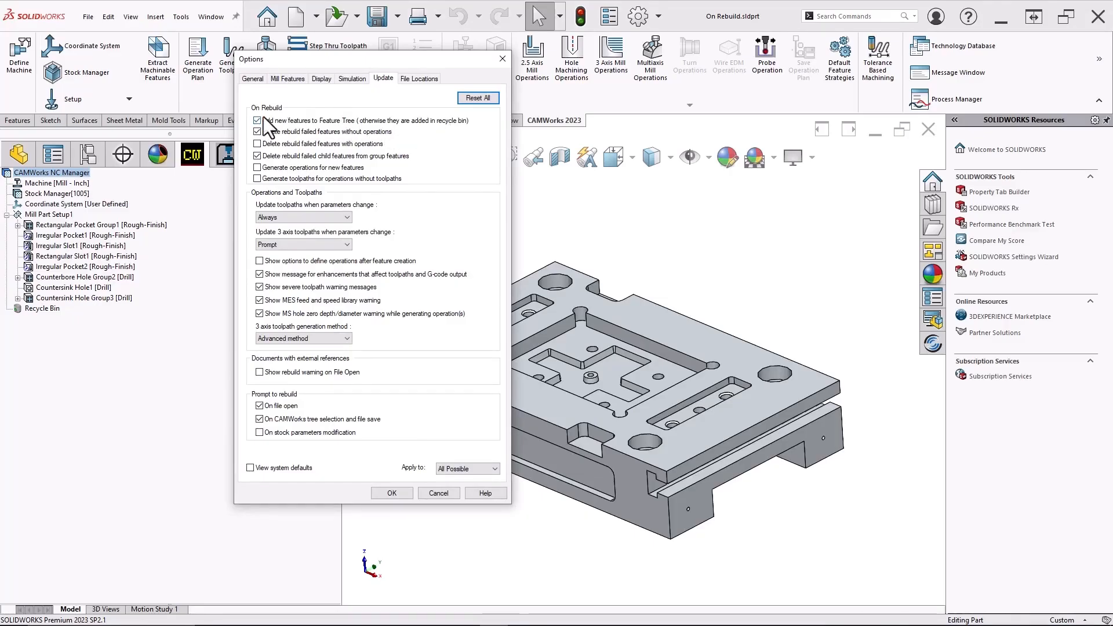
click(394, 494)
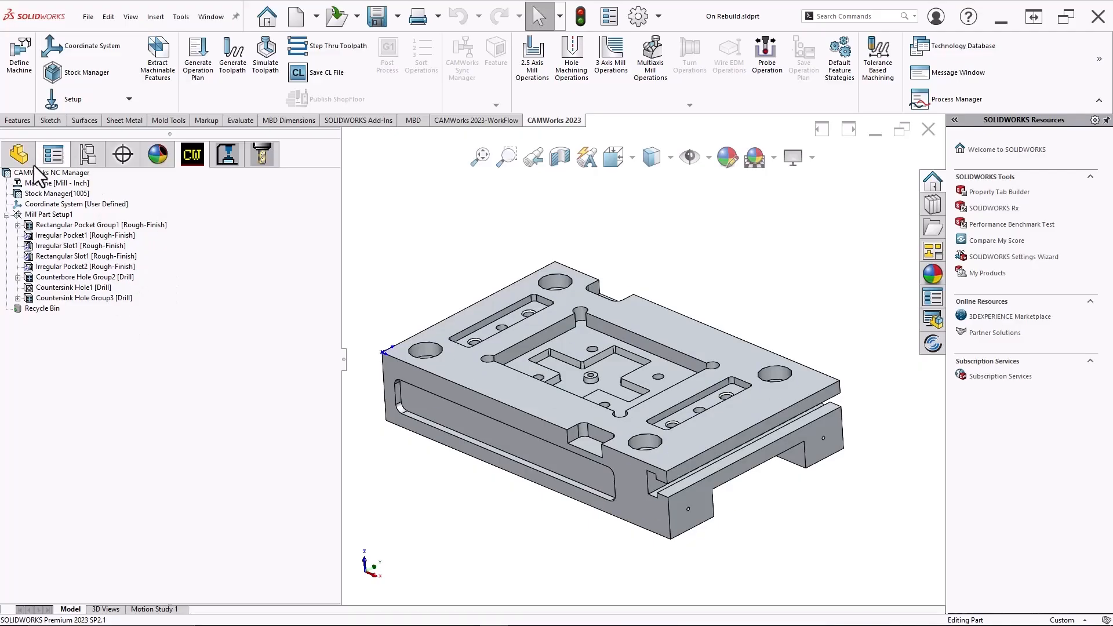
Step: Set the depth of the Cut-Extrude2 rectangular pocket in the part model to 1 in
click(19, 155)
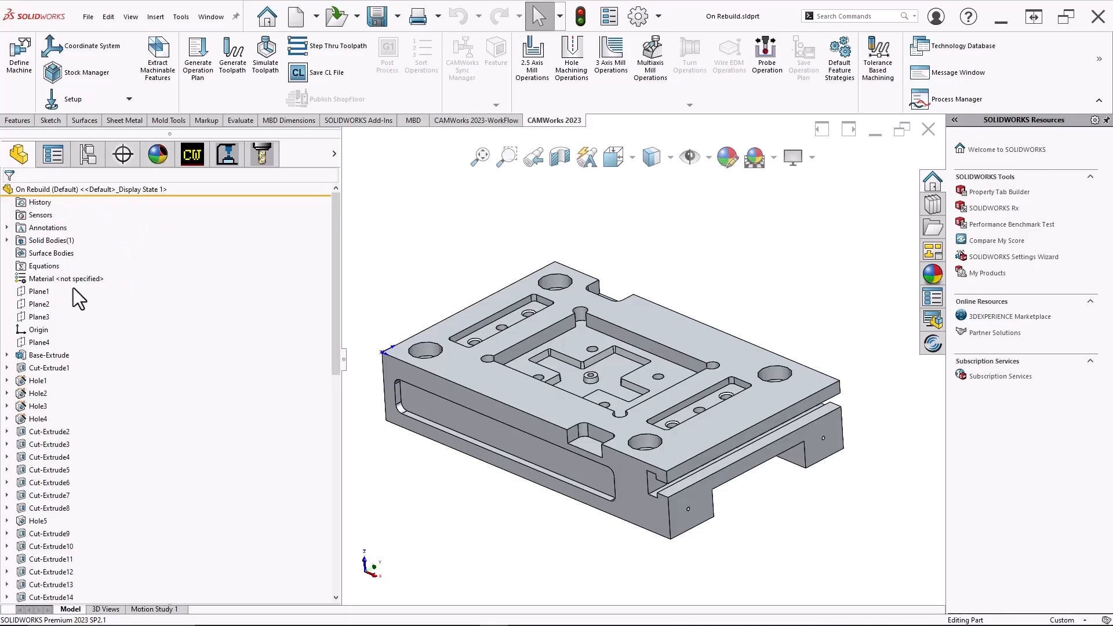
scroll(551, 297, up, 5)
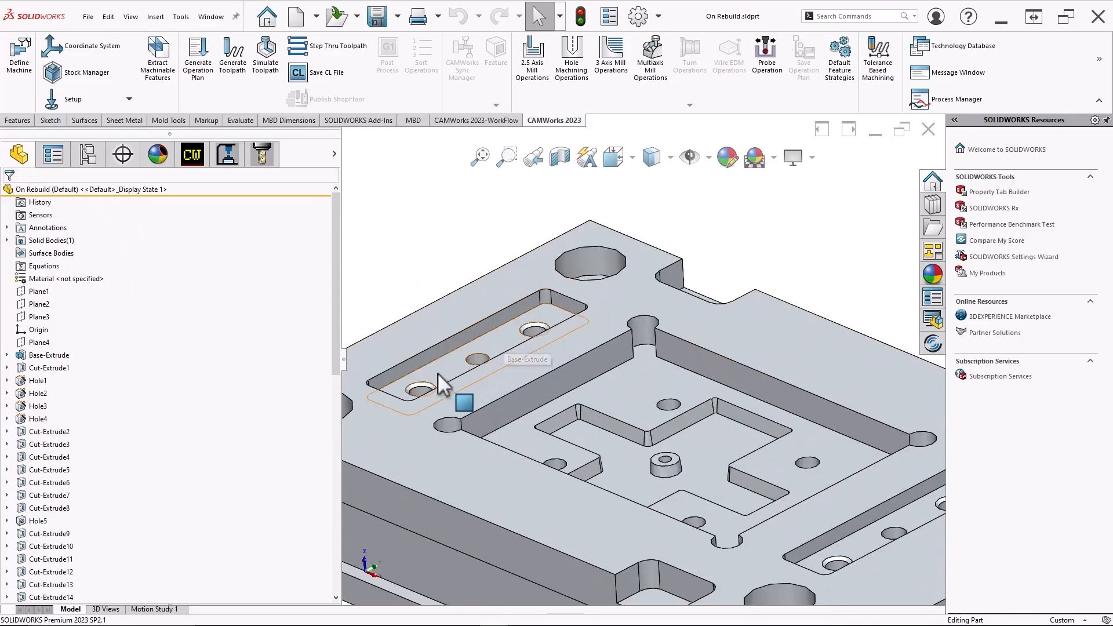
click(440, 370)
scroll(405, 394, up, 3)
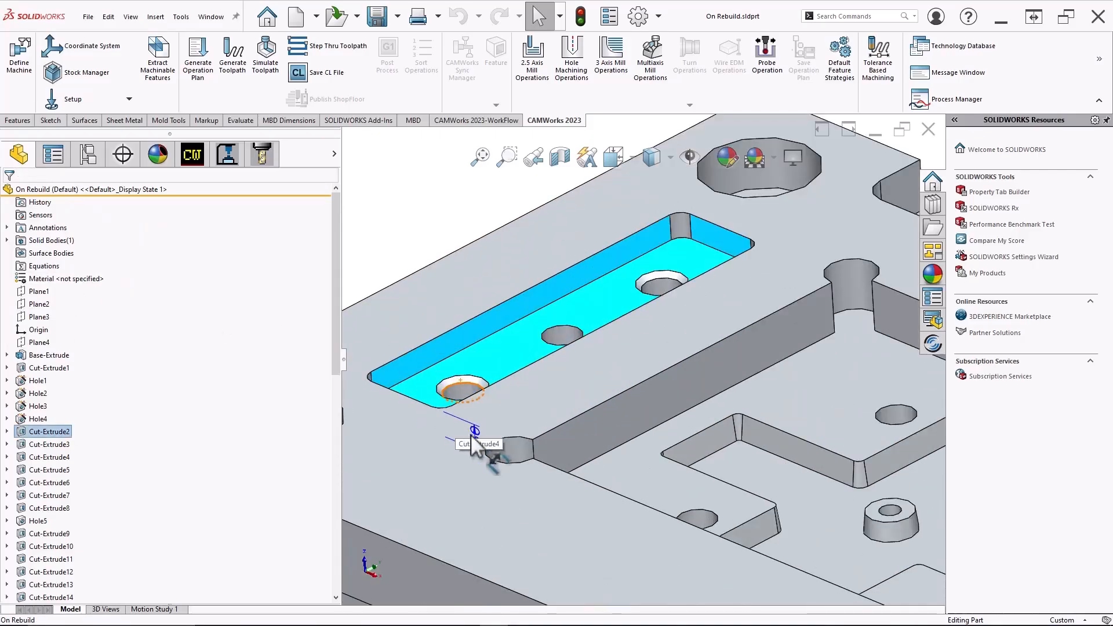
double_click(474, 431)
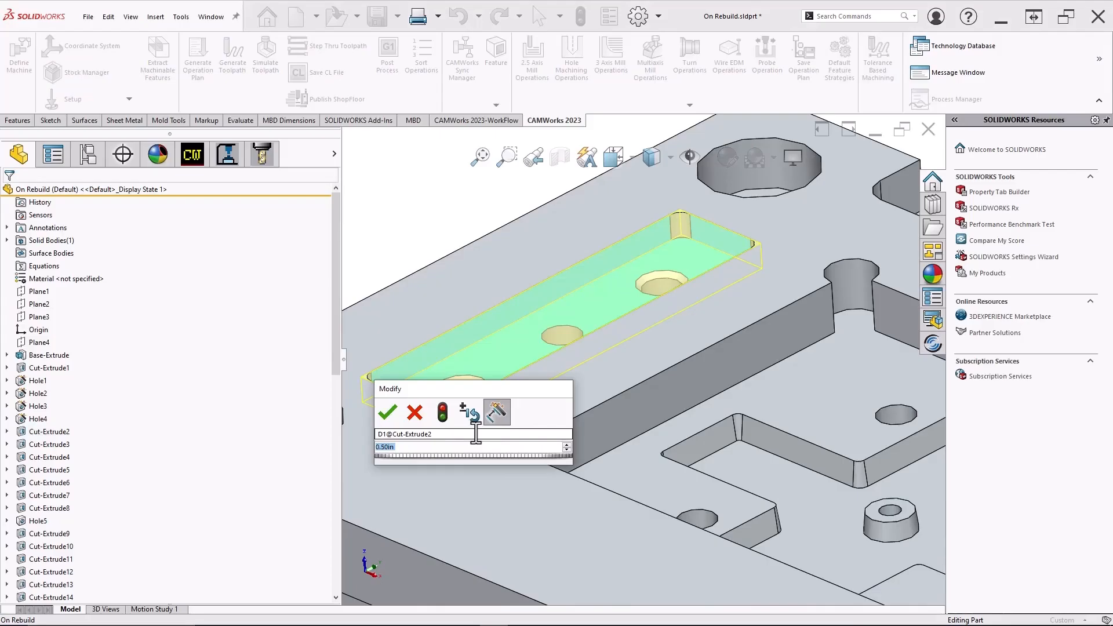
text(1)
click(443, 415)
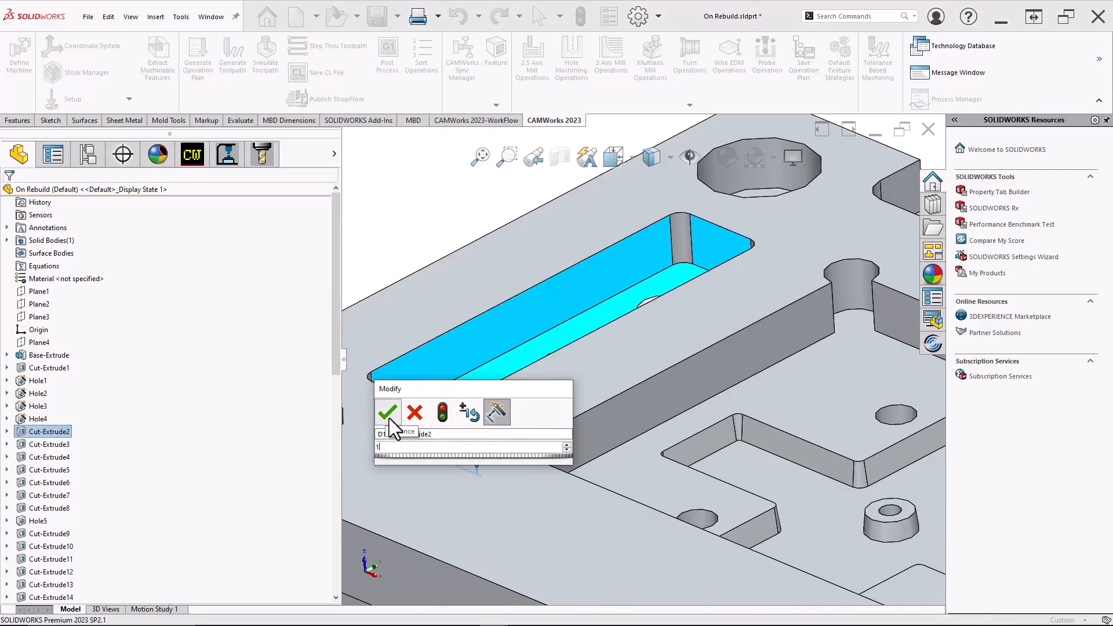
click(389, 418)
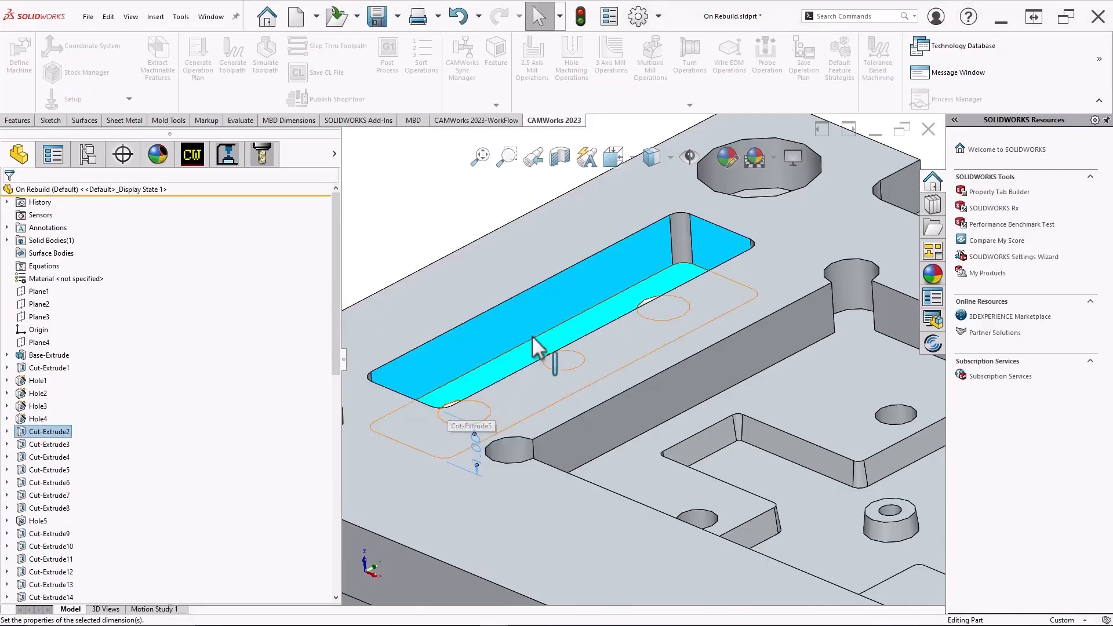
Step: Rebuild the CAM data for the changed model, and check the updated feature and operation trees
click(193, 157)
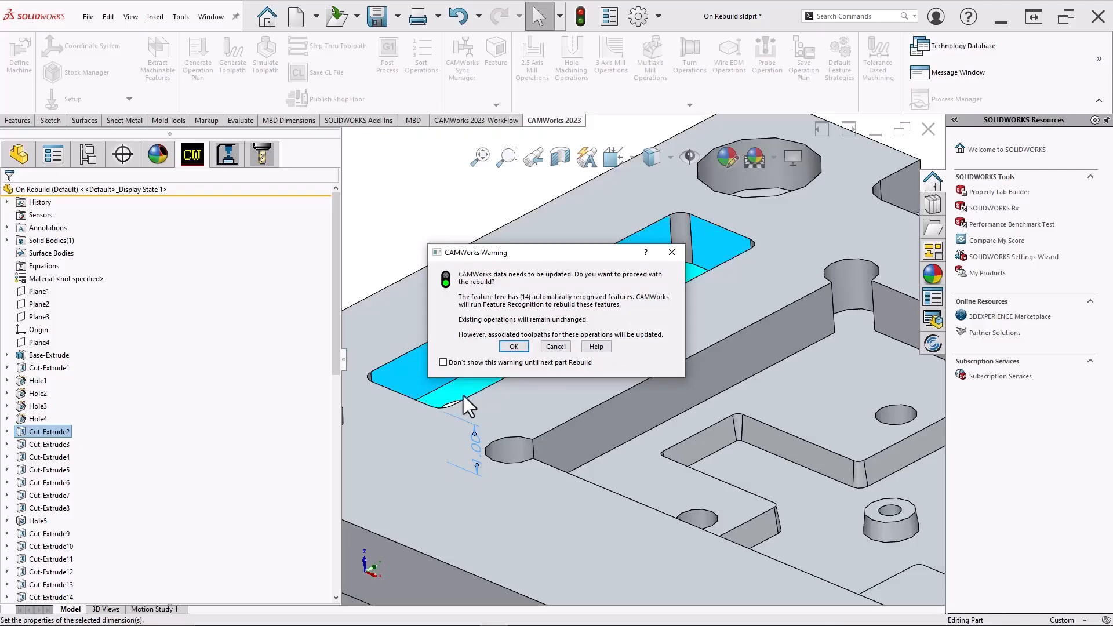
click(513, 346)
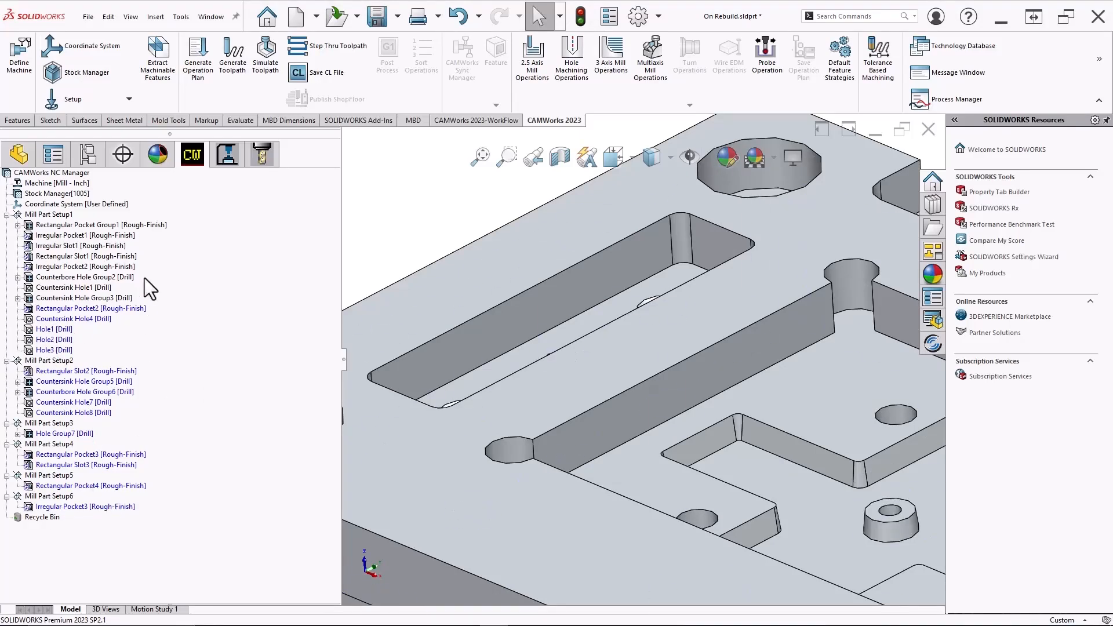
click(223, 157)
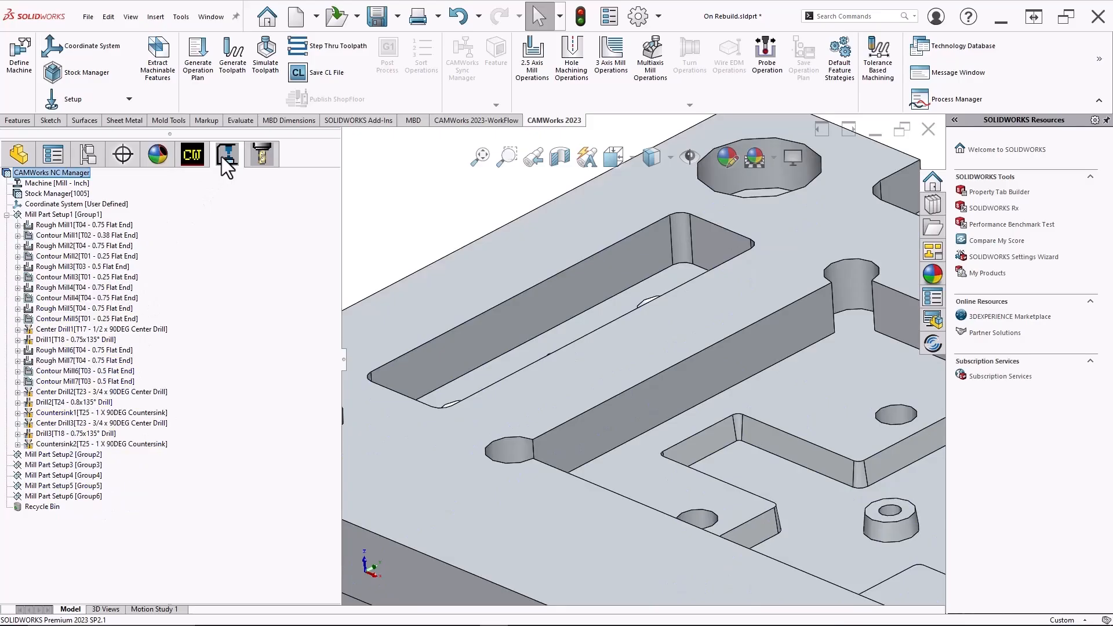
click(196, 155)
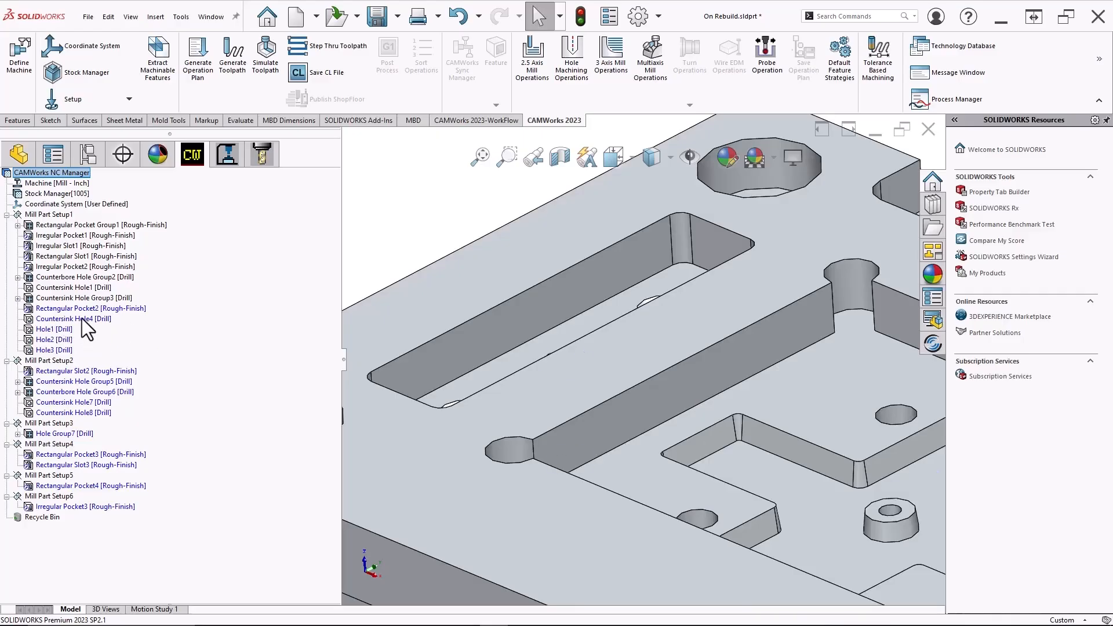
Step: Delete all newly added features from Rectangular Pocket2 in Mill Part Setup1 through Irregular Pocket3 in Mill Part Setup6
click(71, 309)
shift+click(82, 503)
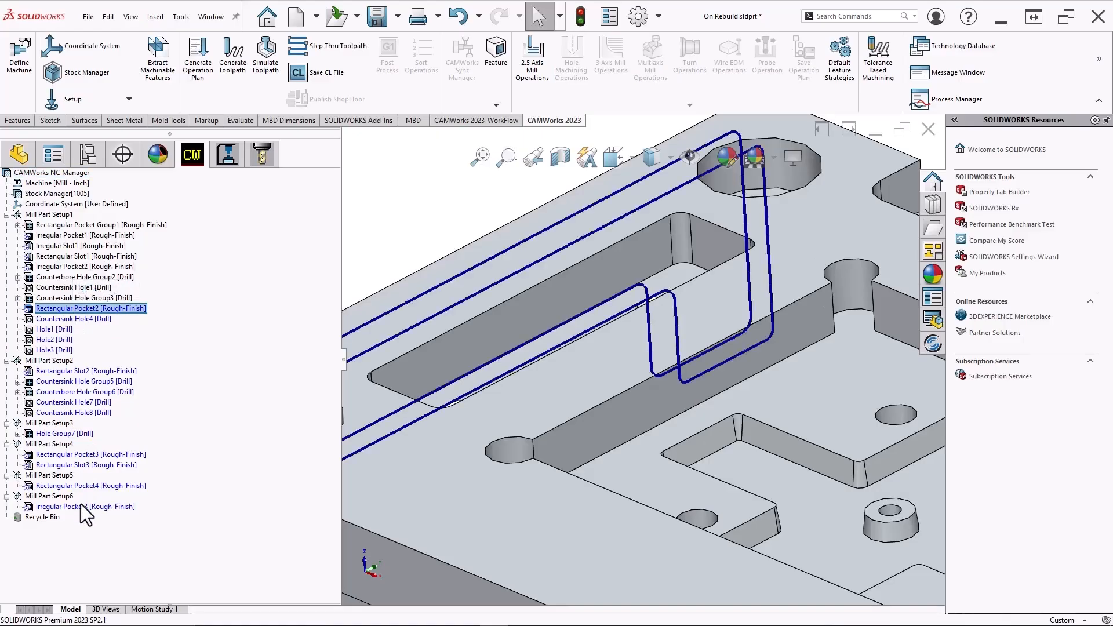
right_click(81, 503)
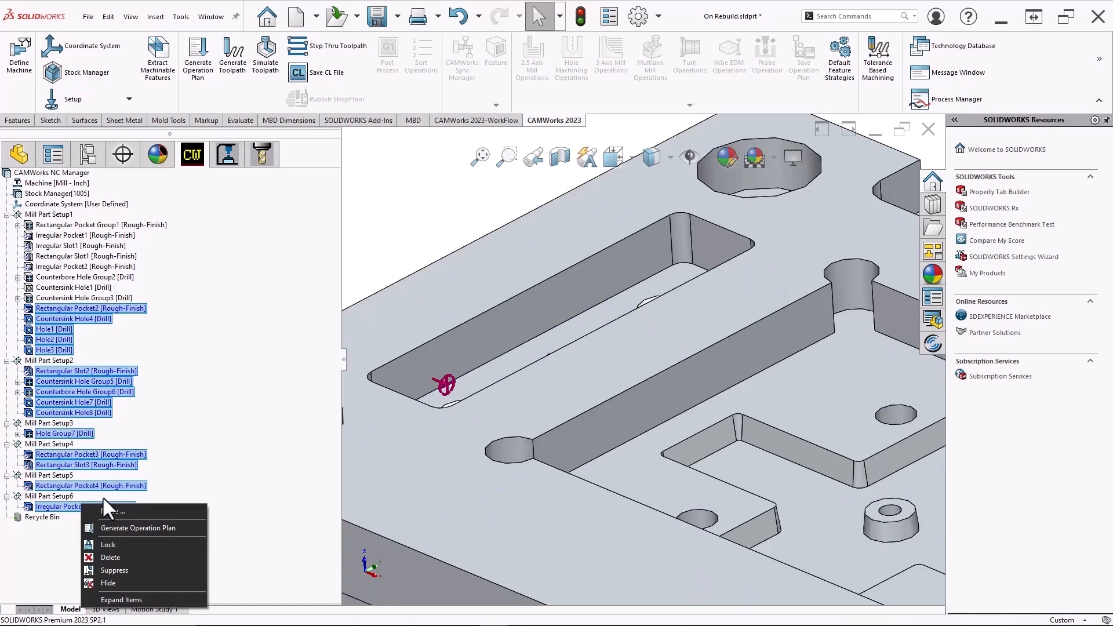
click(127, 553)
click(594, 342)
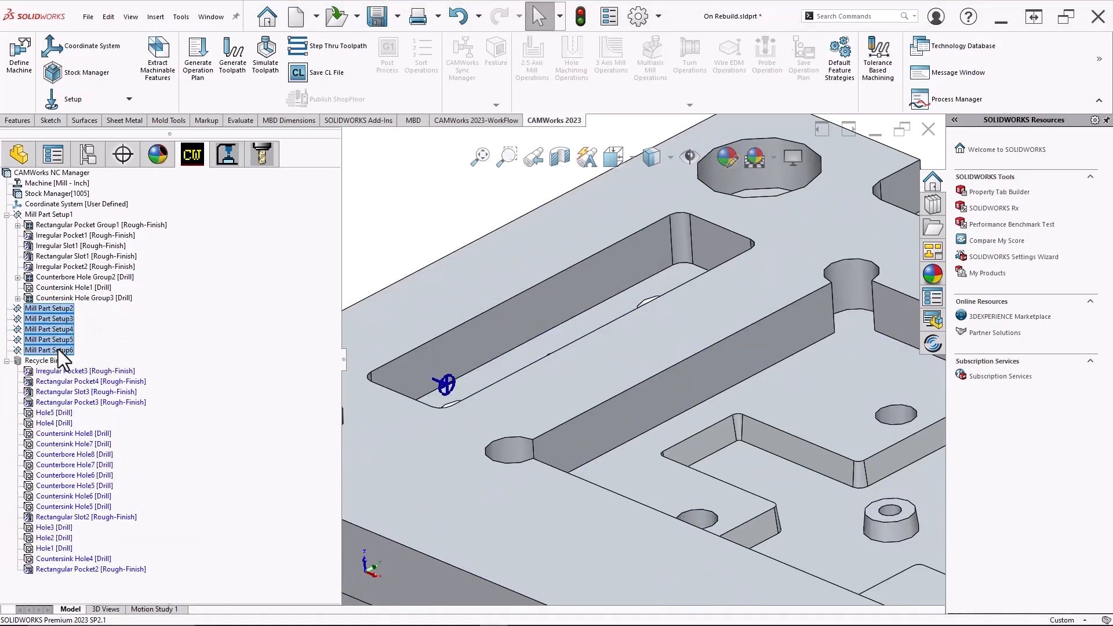
Step: Delete Mill Part Setup2 through Mill Part Setup6, and empty the Recycle Bin
right_click(58, 349)
click(81, 373)
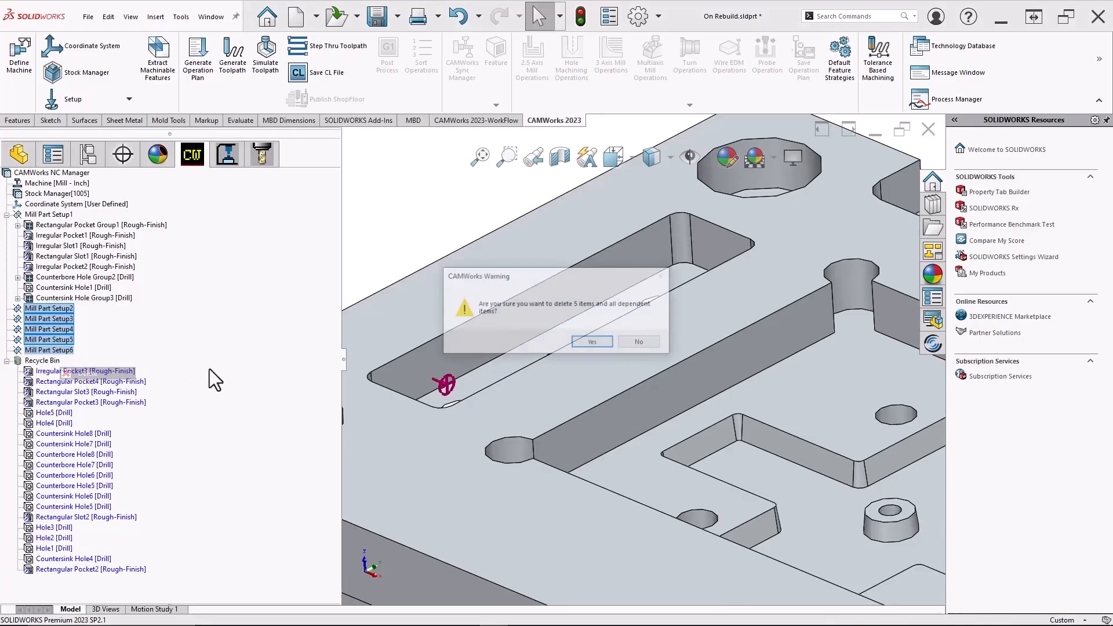
click(570, 349)
right_click(47, 309)
click(64, 328)
click(574, 342)
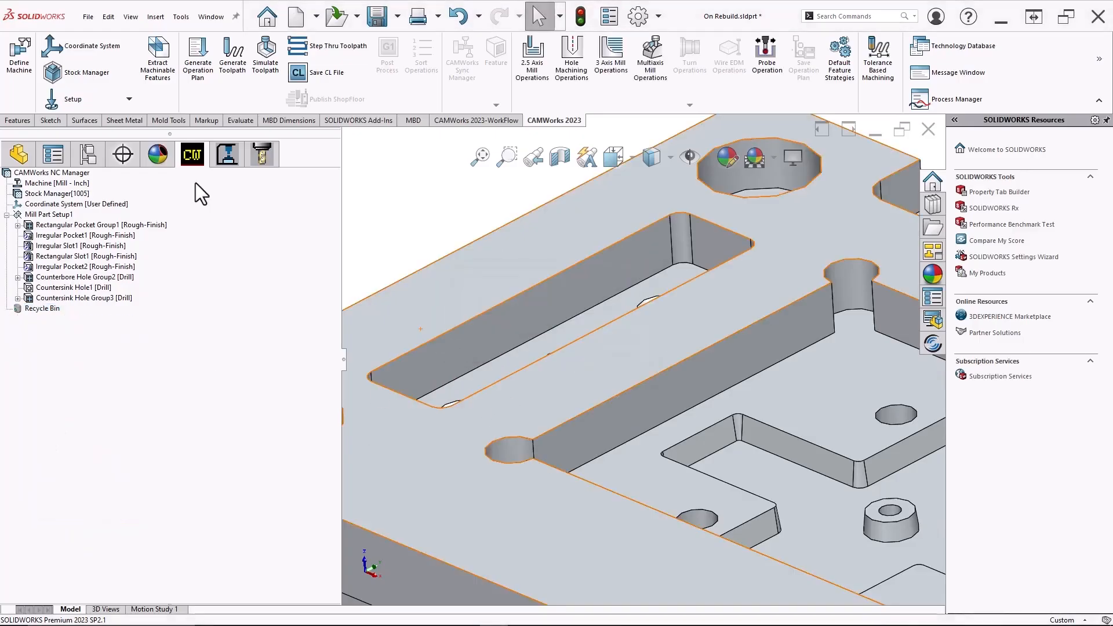
click(224, 152)
click(190, 159)
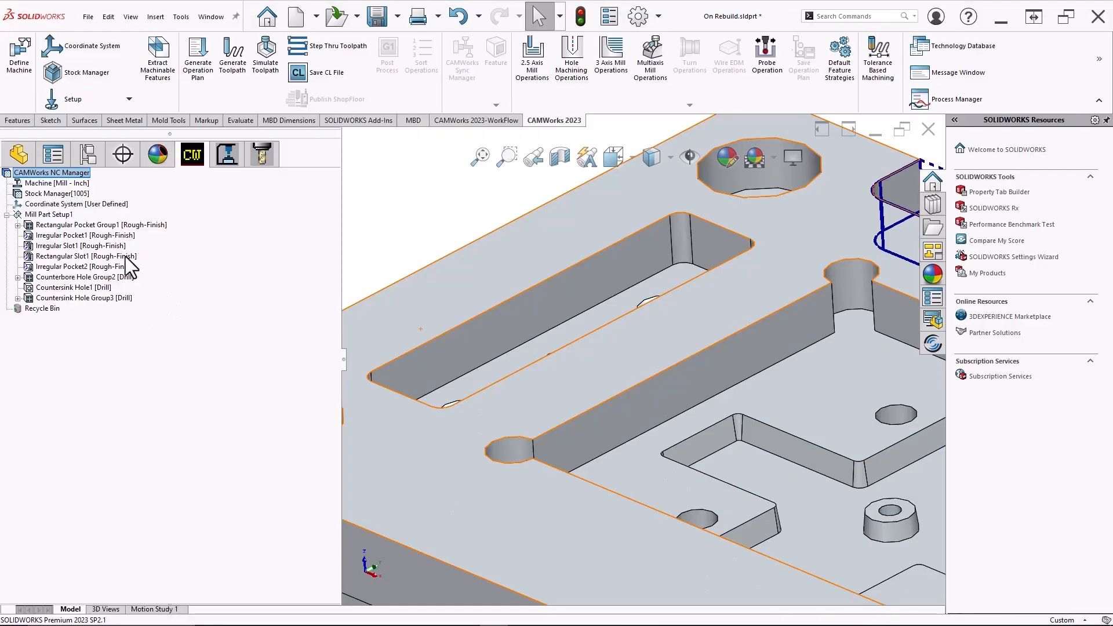
Step: Turn off adding new features to the Feature Tree on rebuild in the NC Manager's Update options
right_click(65, 173)
click(100, 250)
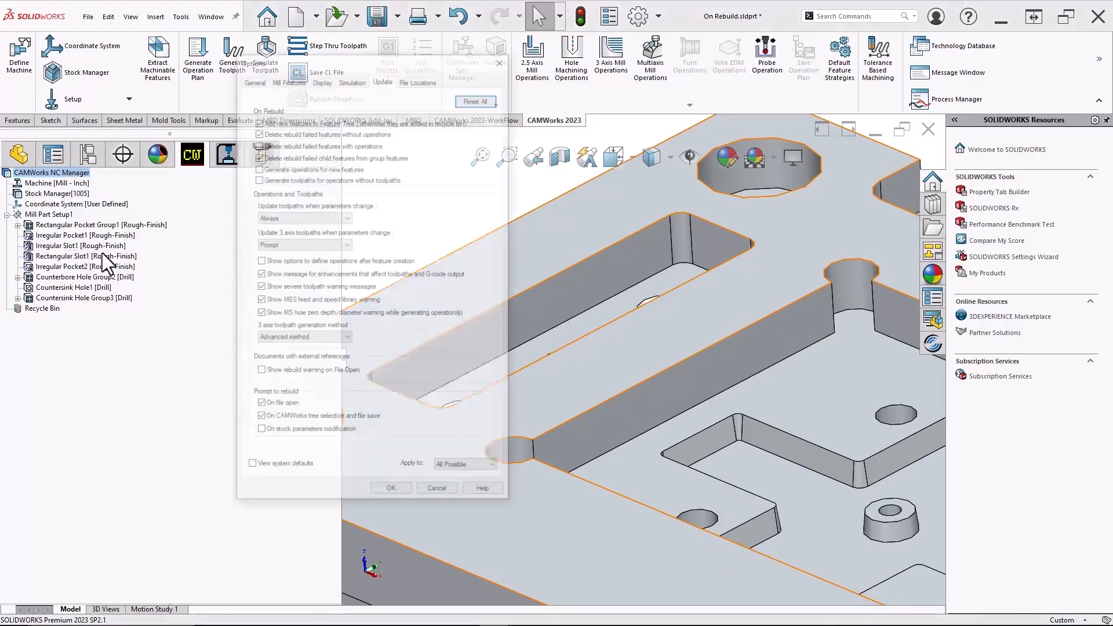
click(258, 120)
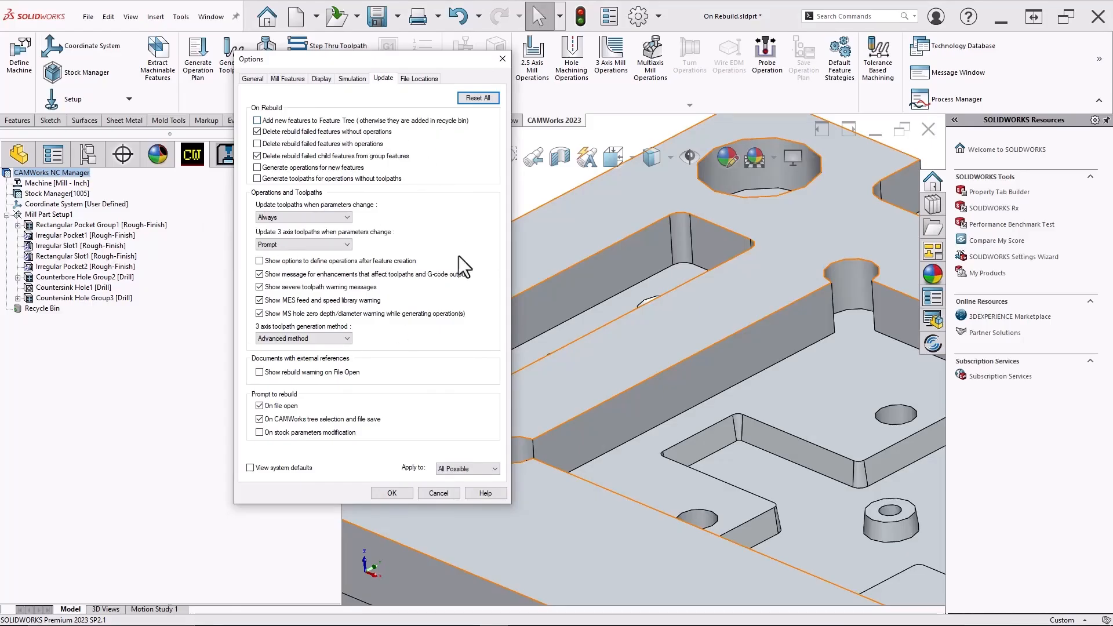
click(389, 493)
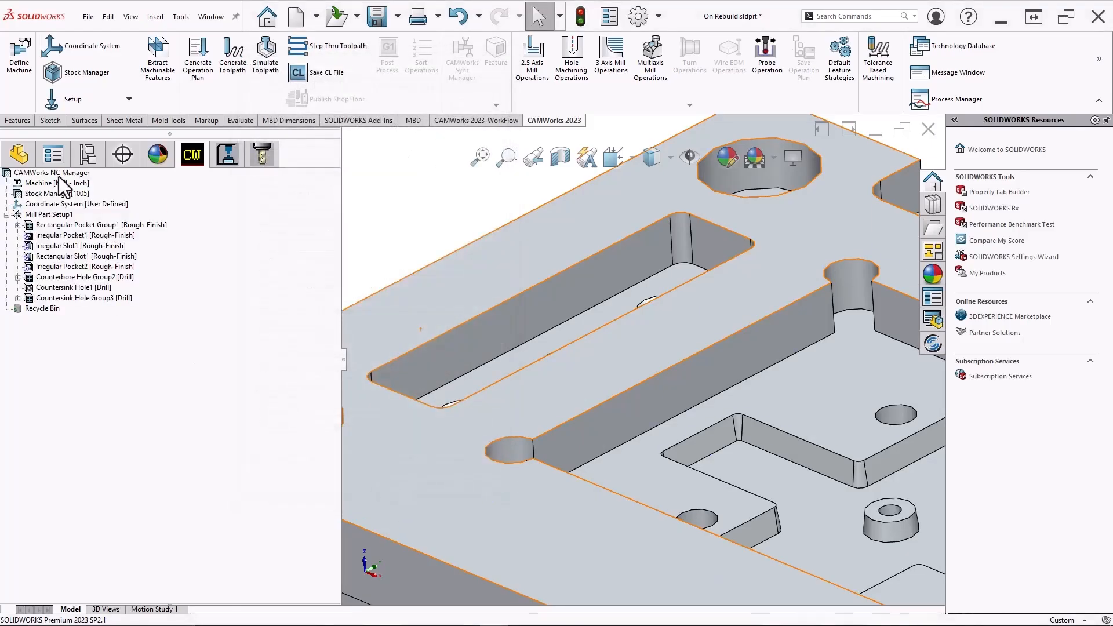
Step: Set the depth of the narrow pocket cut, Cut-Extrude2, to 0.5 inch
click(21, 155)
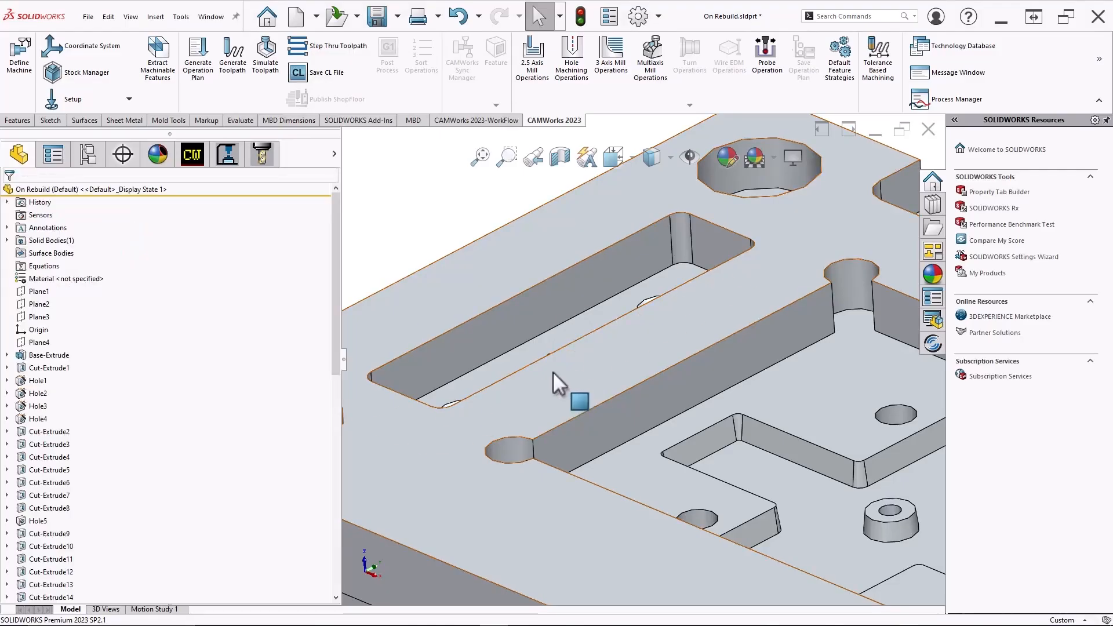
middle_drag(553, 371, 471, 351)
click(471, 351)
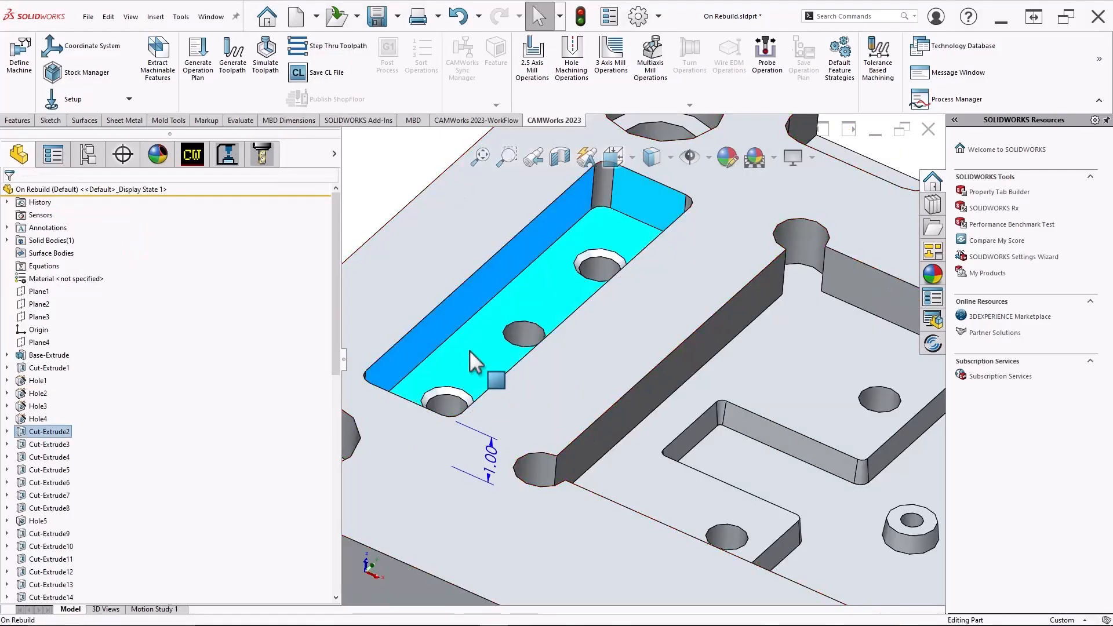
double_click(489, 454)
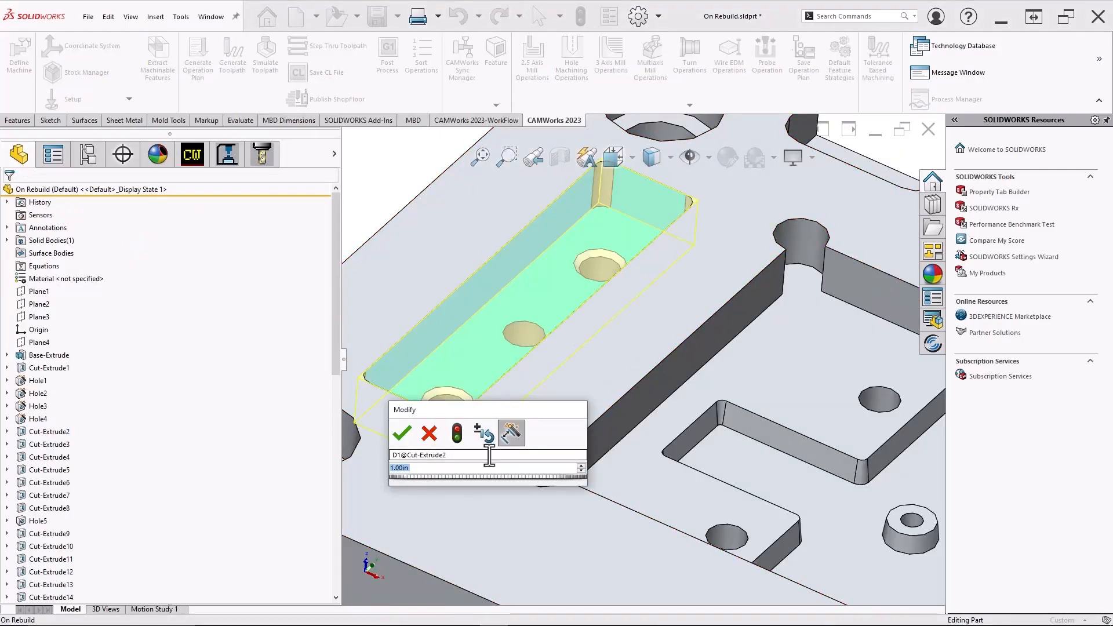
text(.5)
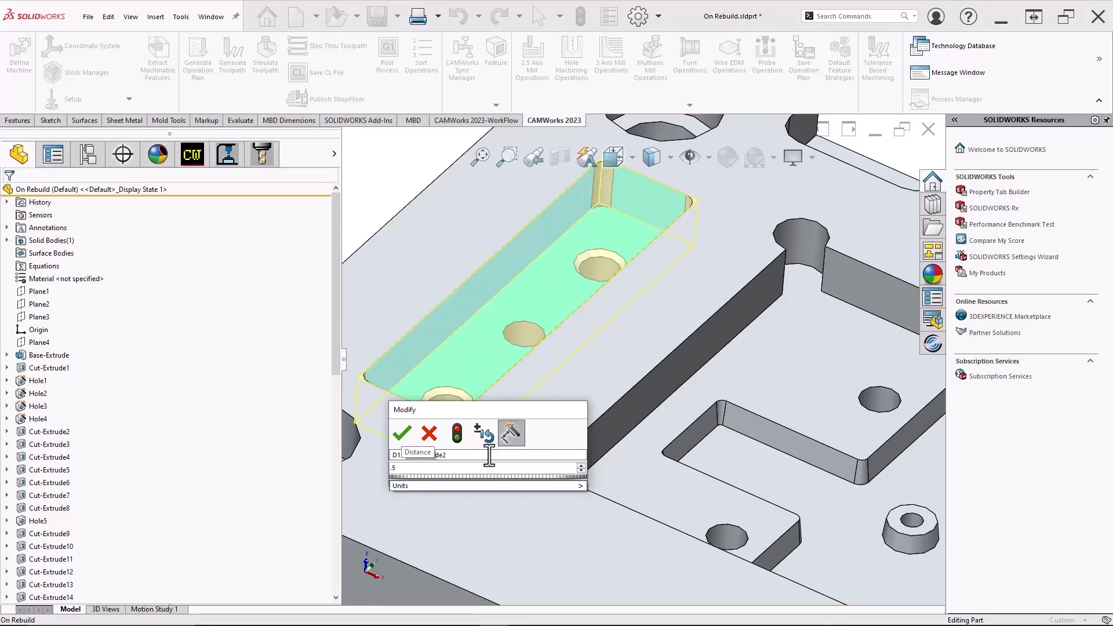
click(401, 432)
Step: Rebuild the CAM data for the shallower pocket, and check the Recycle Bin contents in the feature tree
scroll(458, 383, up, 3)
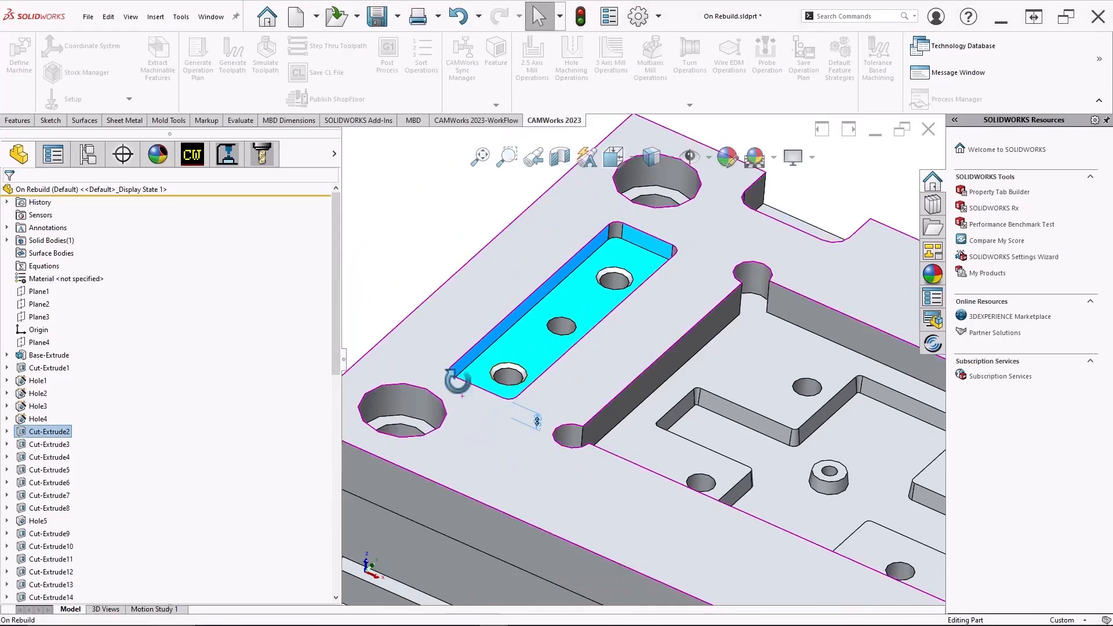
middle_drag(455, 372, 432, 335)
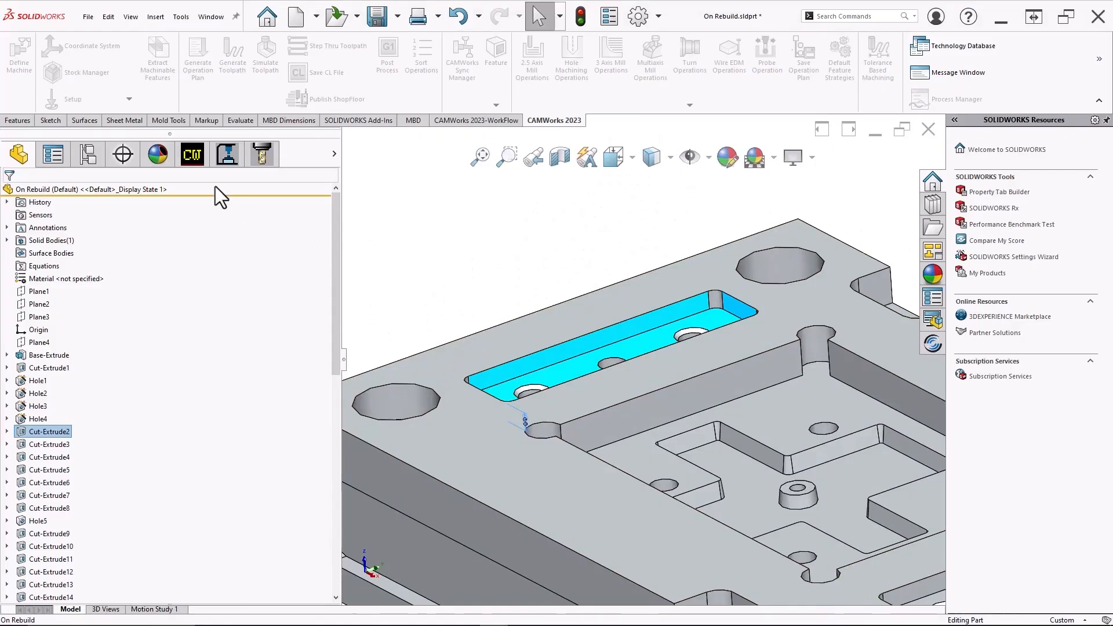
click(194, 156)
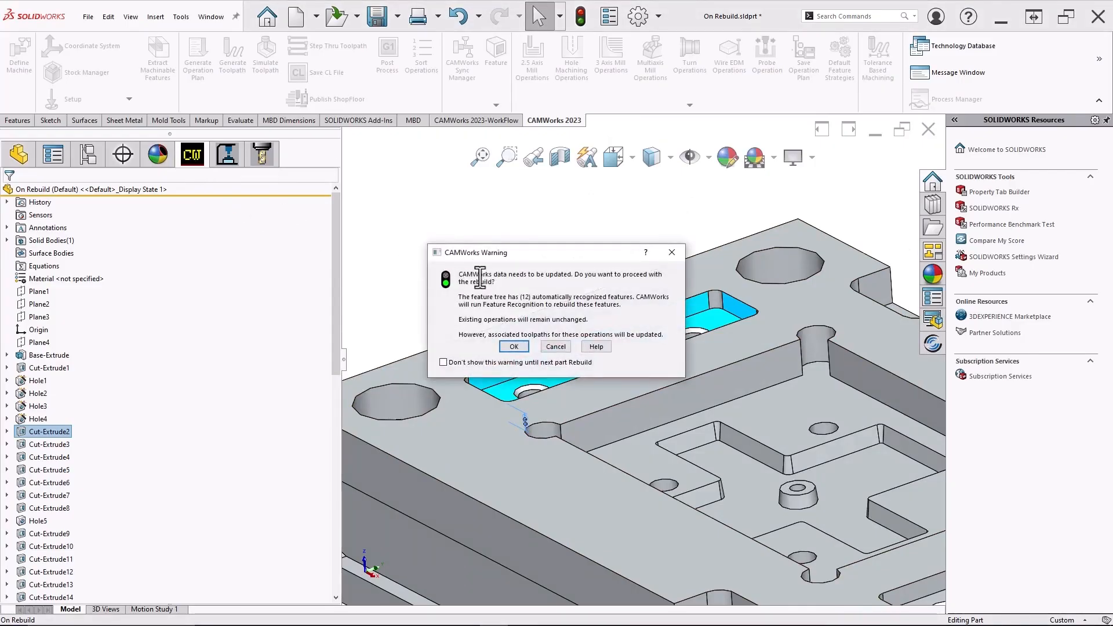
click(514, 347)
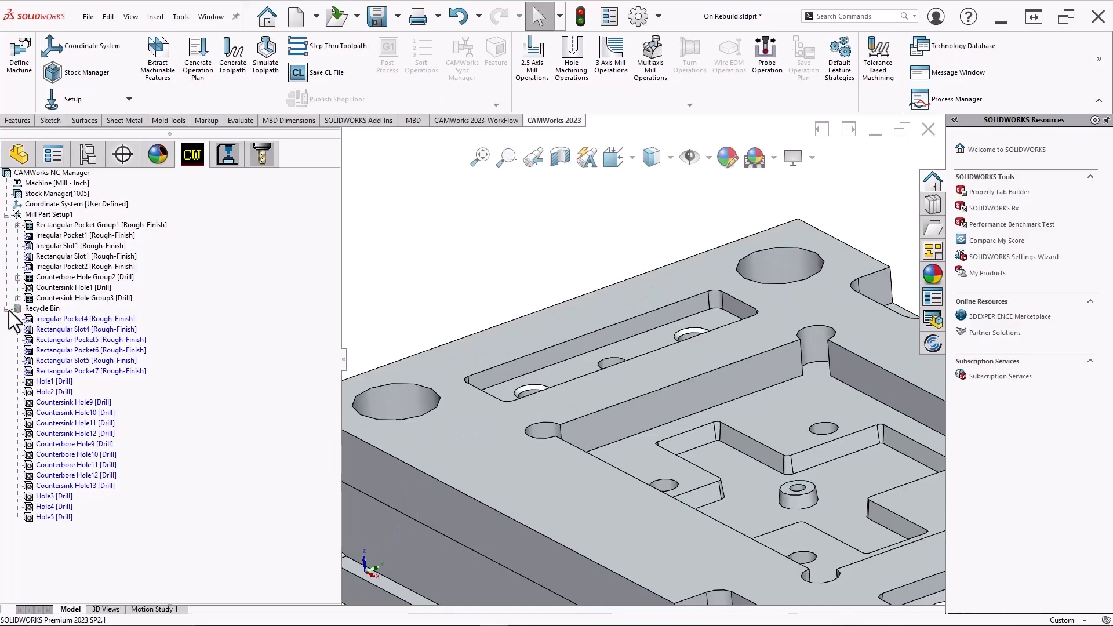
Step: Set the Cut-Extrude2 pocket depth to 1 inch, and rebuild the CAM data
click(19, 154)
middle_drag(605, 380, 675, 437)
double_click(564, 371)
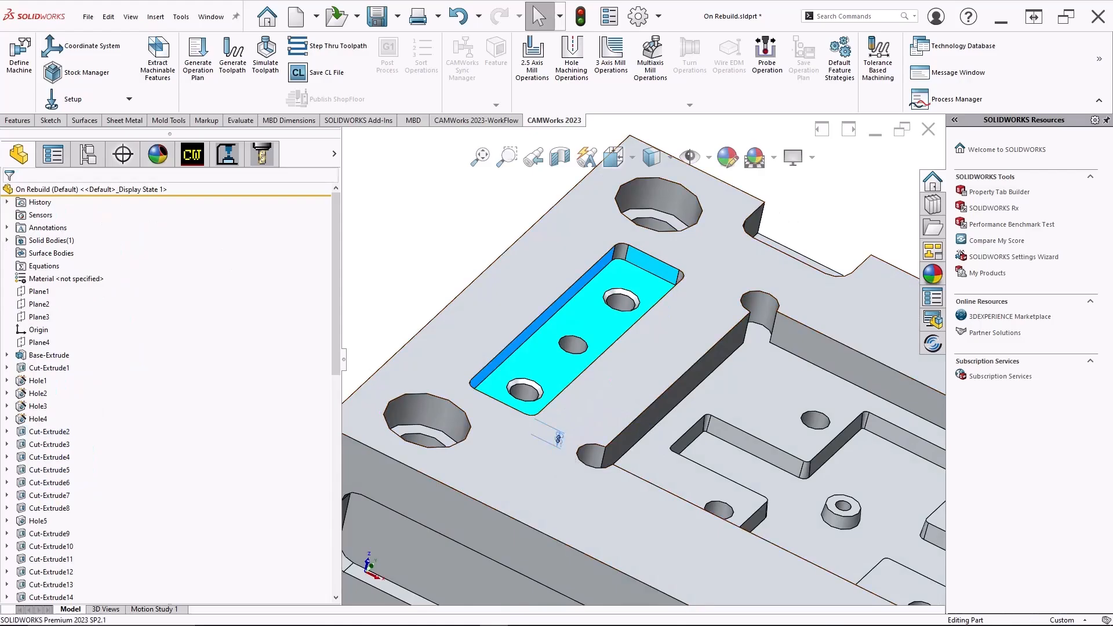
double_click(559, 439)
text(1)
click(529, 423)
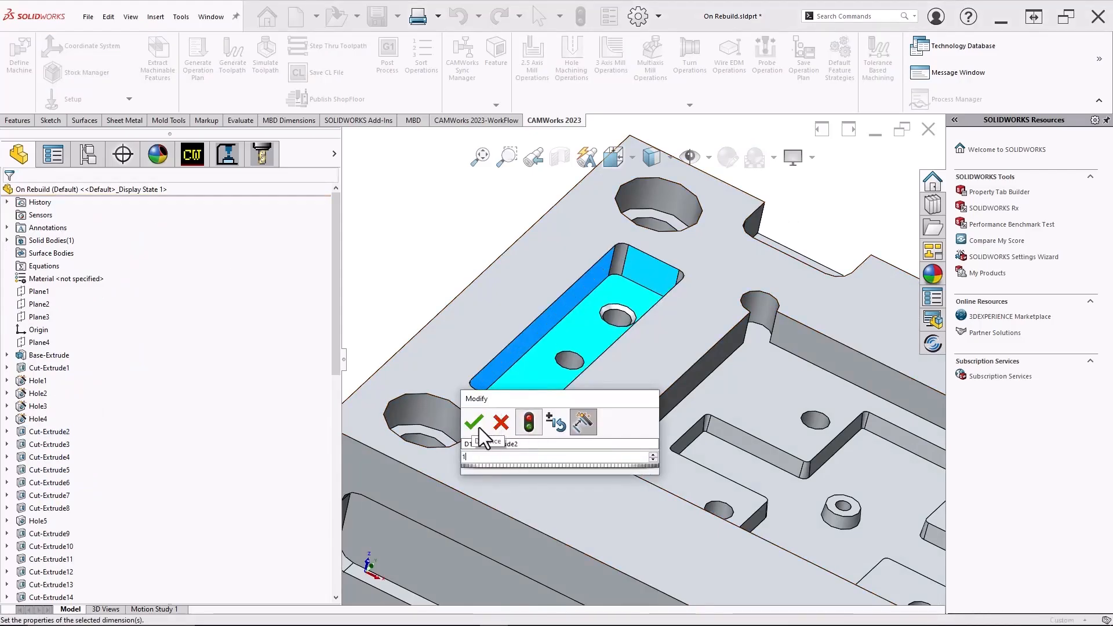
click(474, 422)
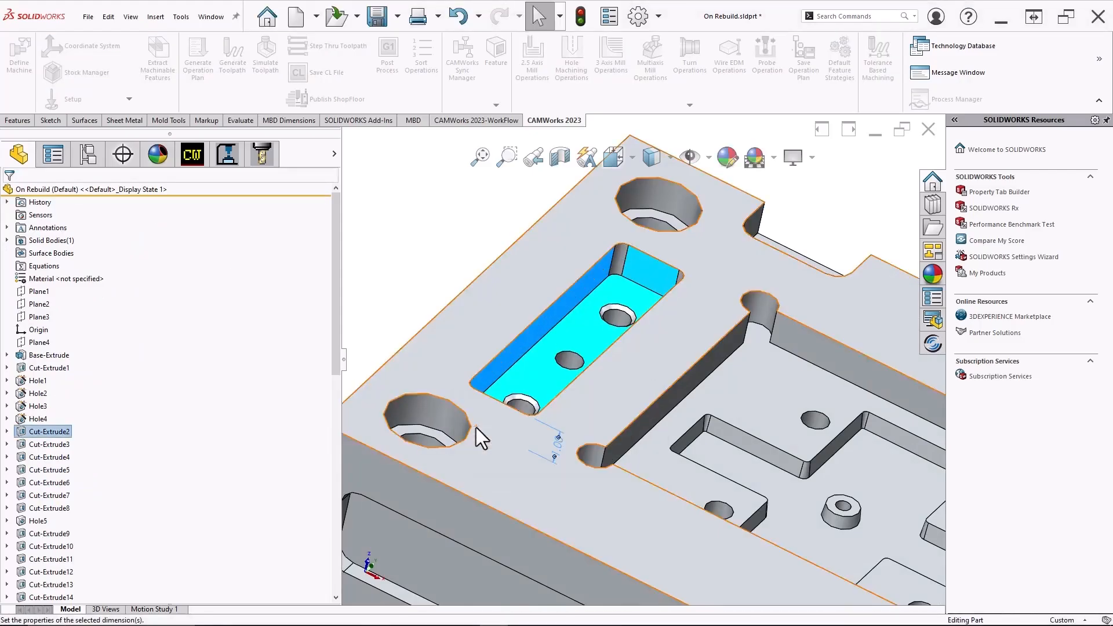
click(191, 155)
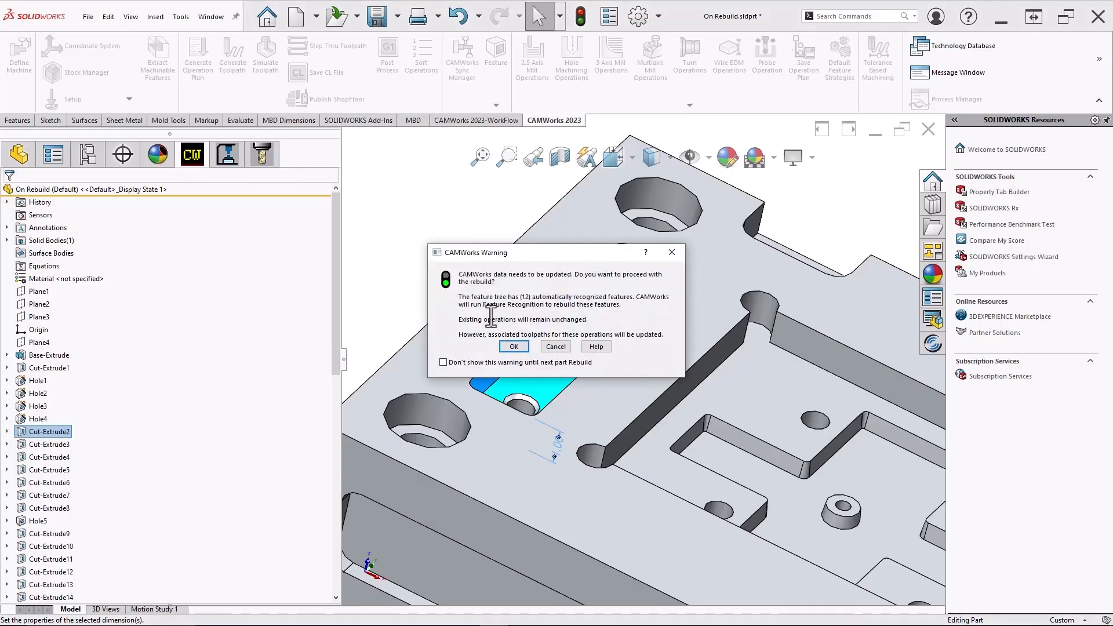
click(515, 347)
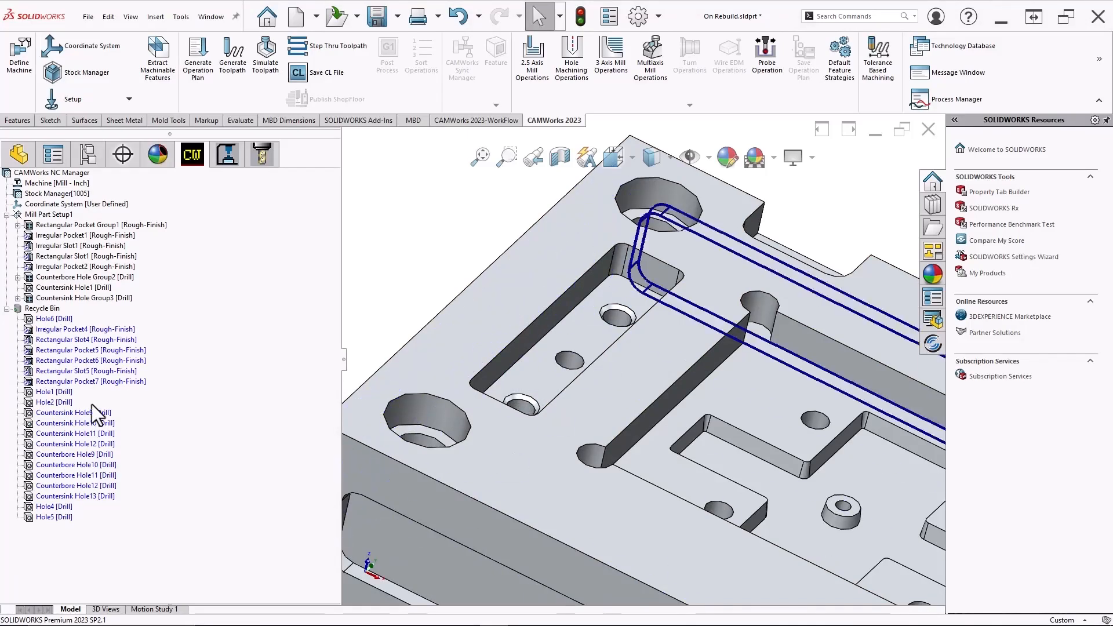
Step: Open the NC Manager's options to review the On Rebuild update settings
click(71, 174)
right_click(71, 174)
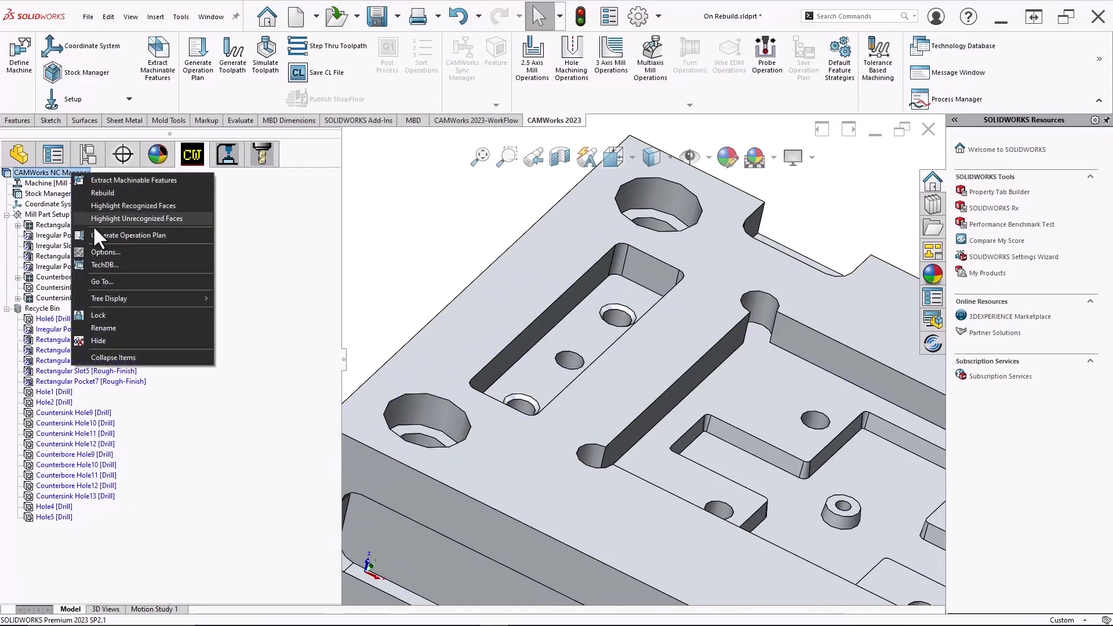
click(90, 251)
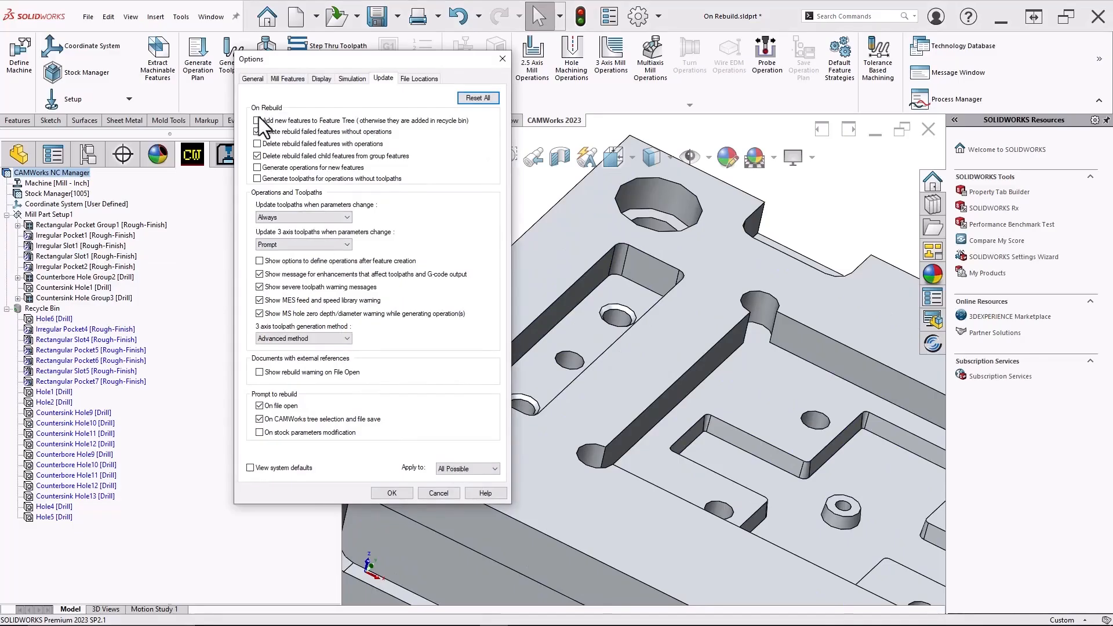
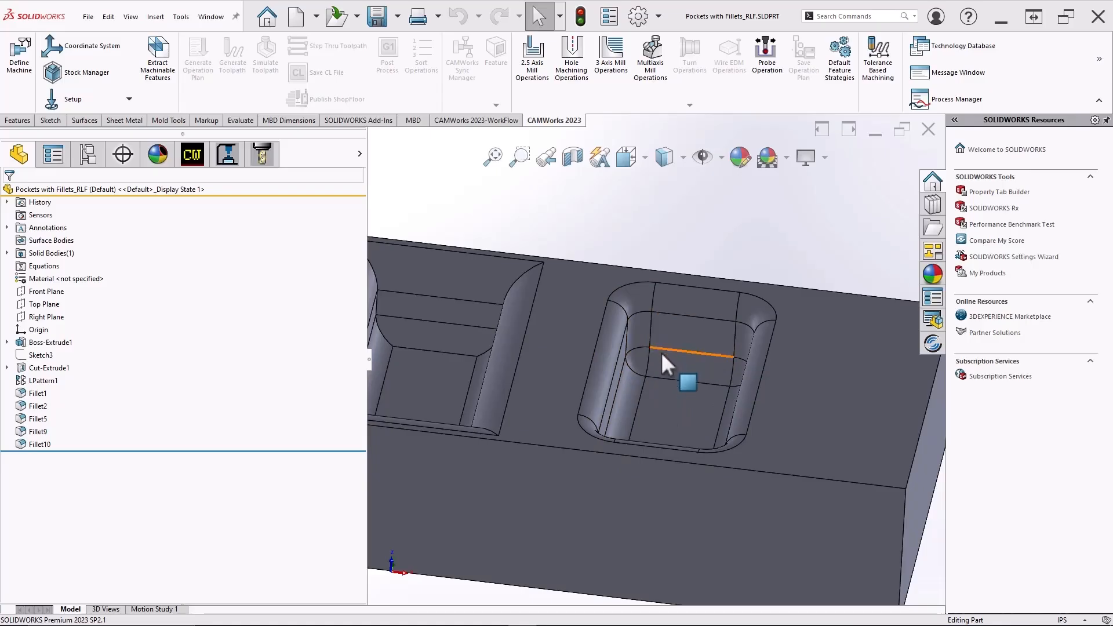
Step: Examine the differently filleted pockets in the Pockets with Fillets_RLF part
scroll(662, 356, up, 5)
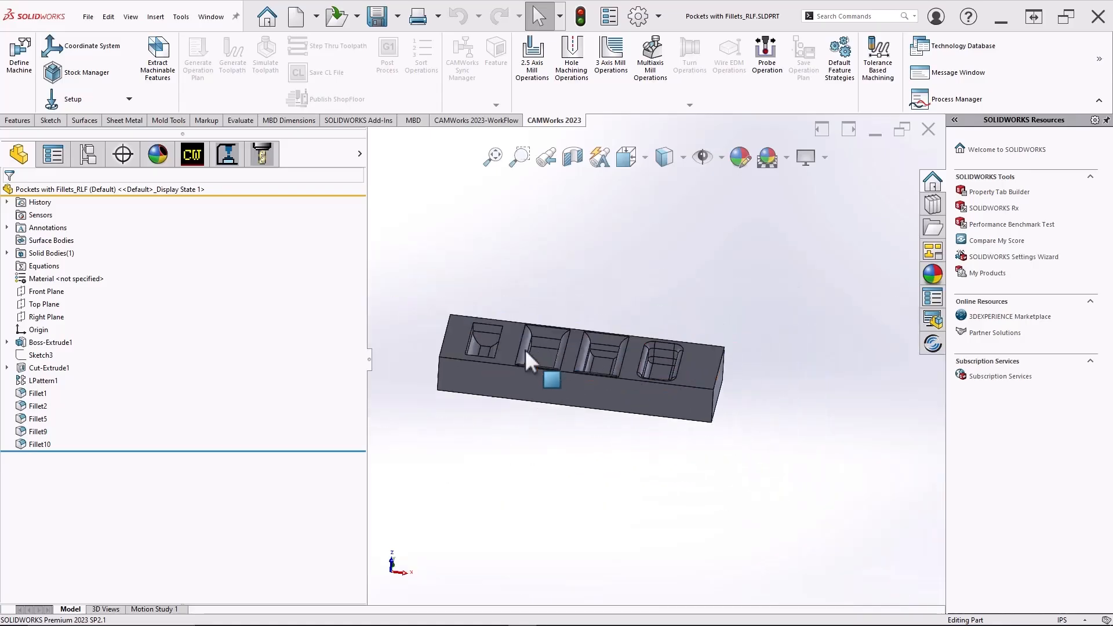
scroll(588, 365, down, 3)
scroll(488, 343, down, 3)
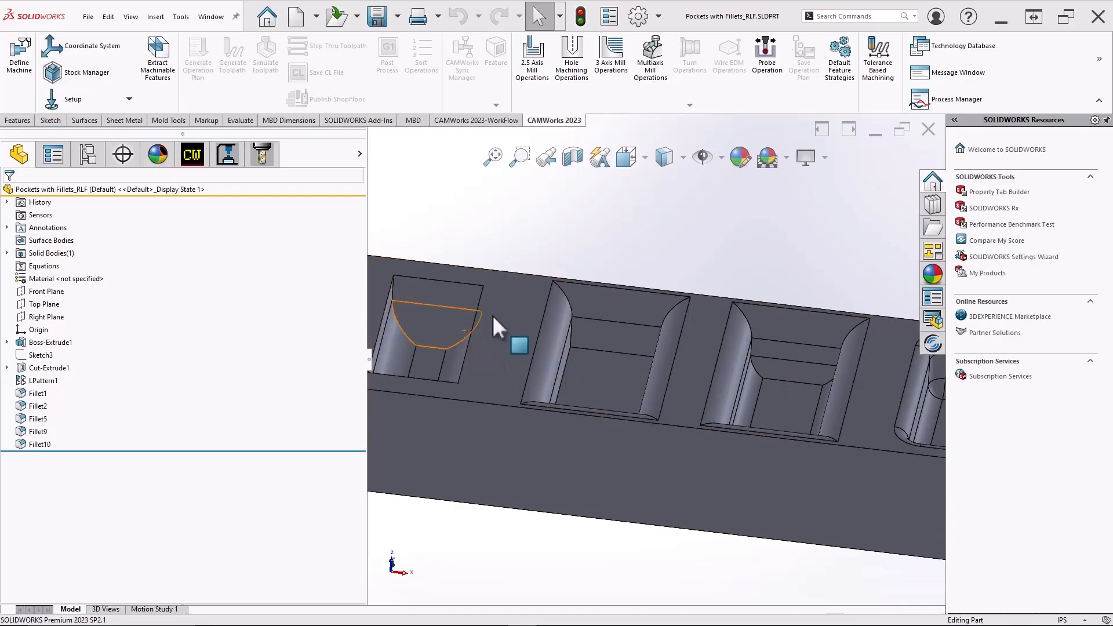
key(ctrl+7)
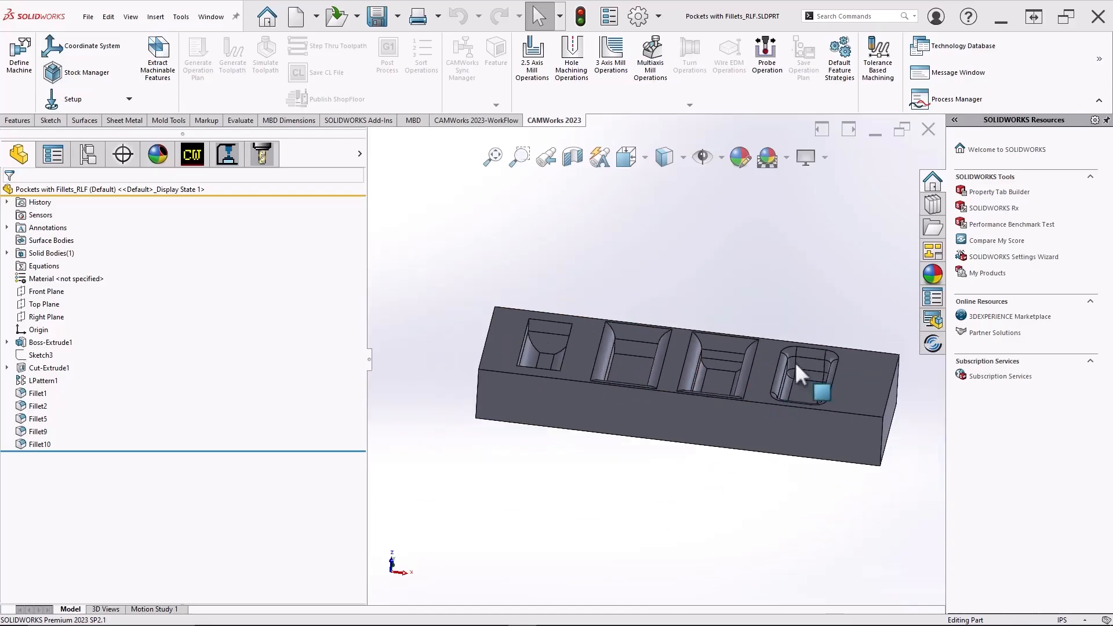
scroll(833, 365, down, 5)
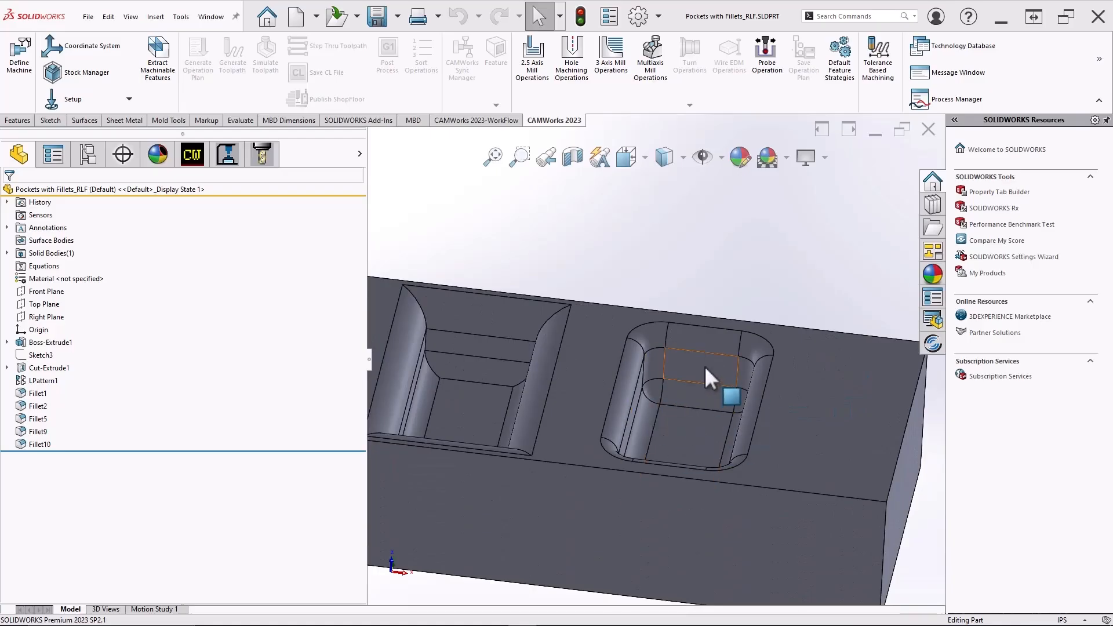
scroll(704, 367, up, 5)
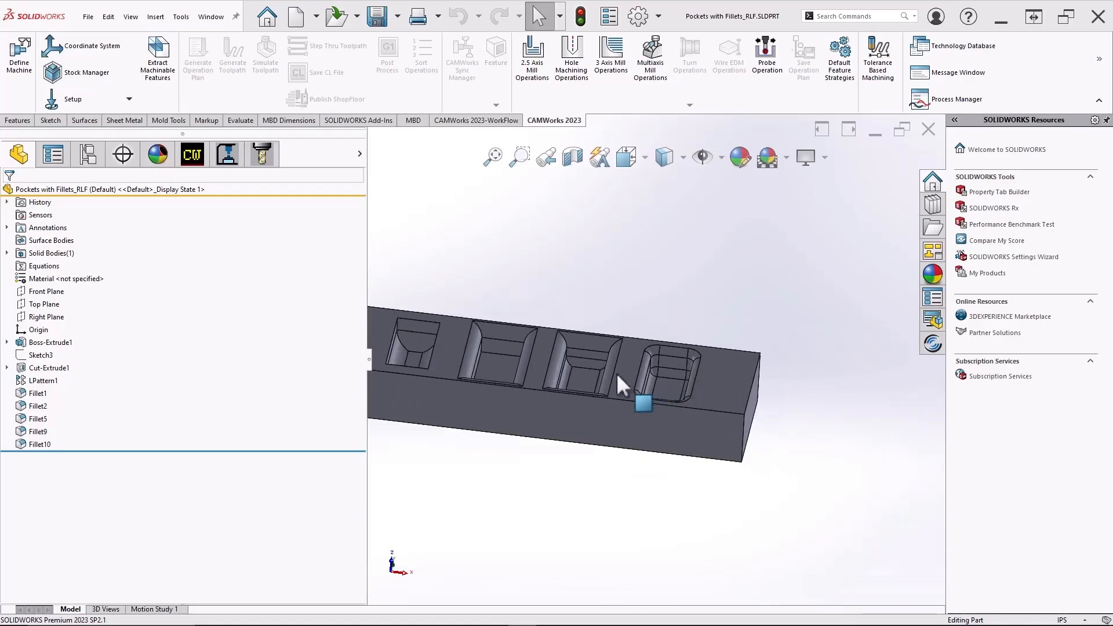
scroll(616, 374, up, 1)
scroll(460, 339, down, 5)
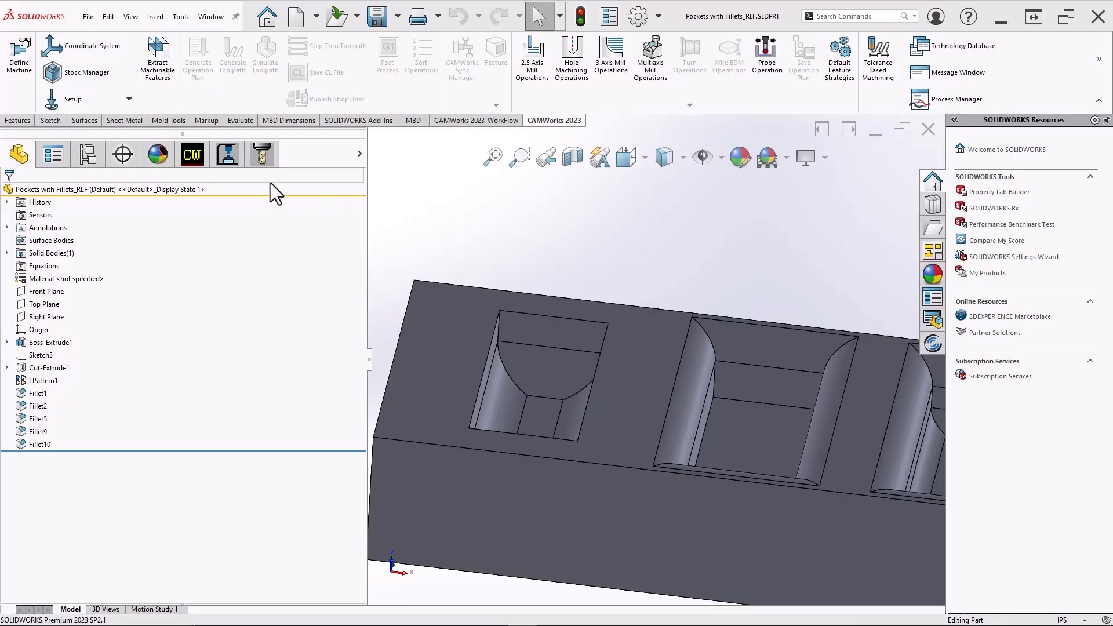
Step: Show the CAMWorks feature tree, and review the commands available for Mill Part Setup1
click(196, 159)
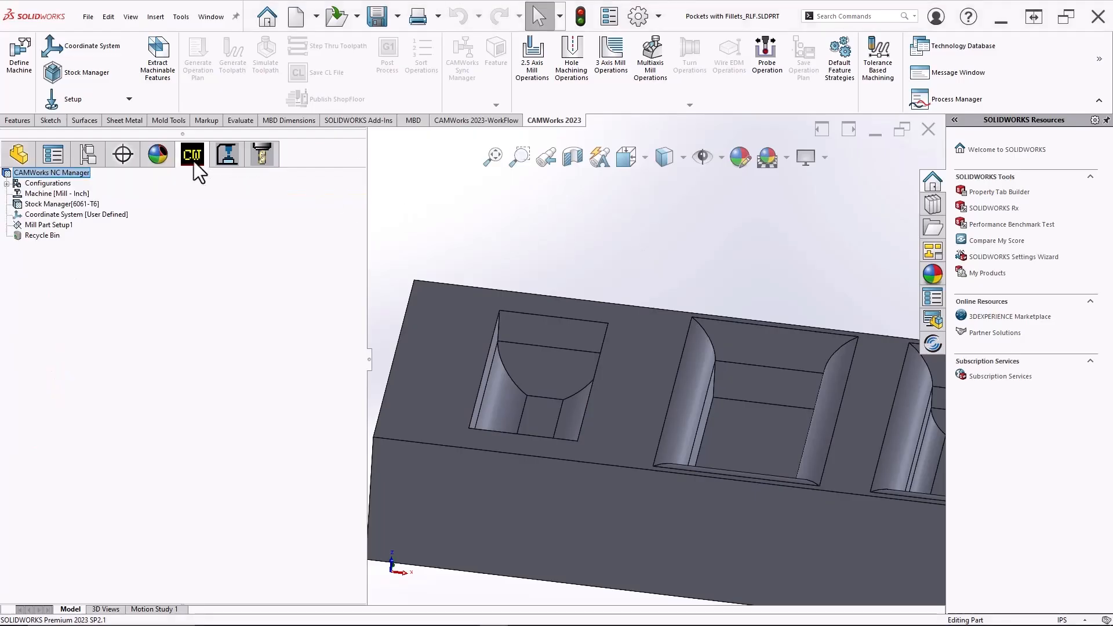
click(56, 226)
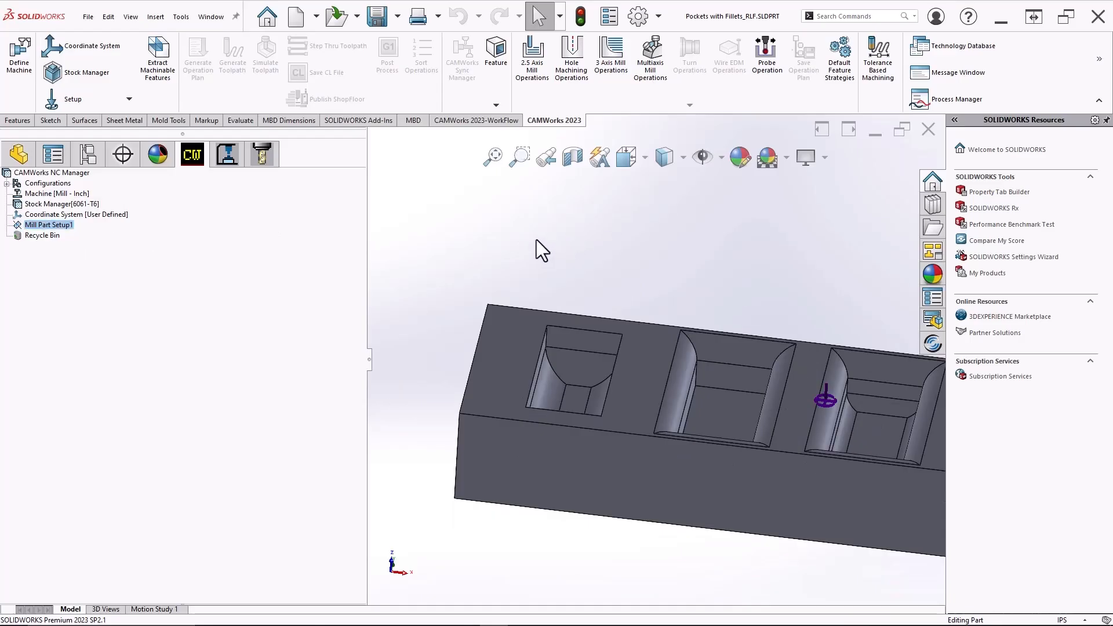
right_click(55, 226)
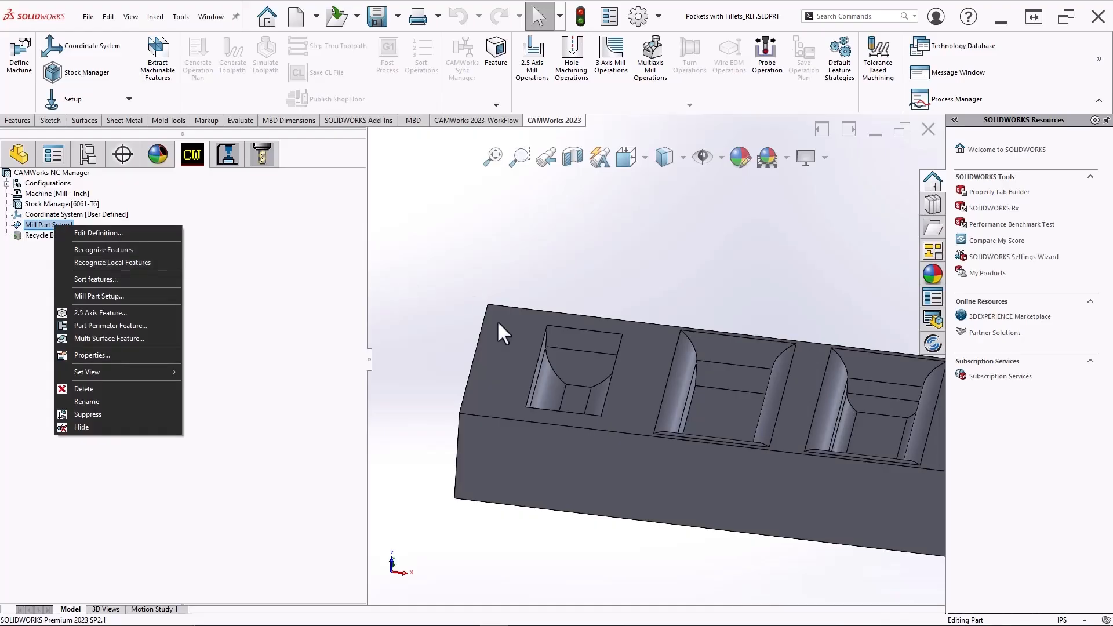
click(450, 264)
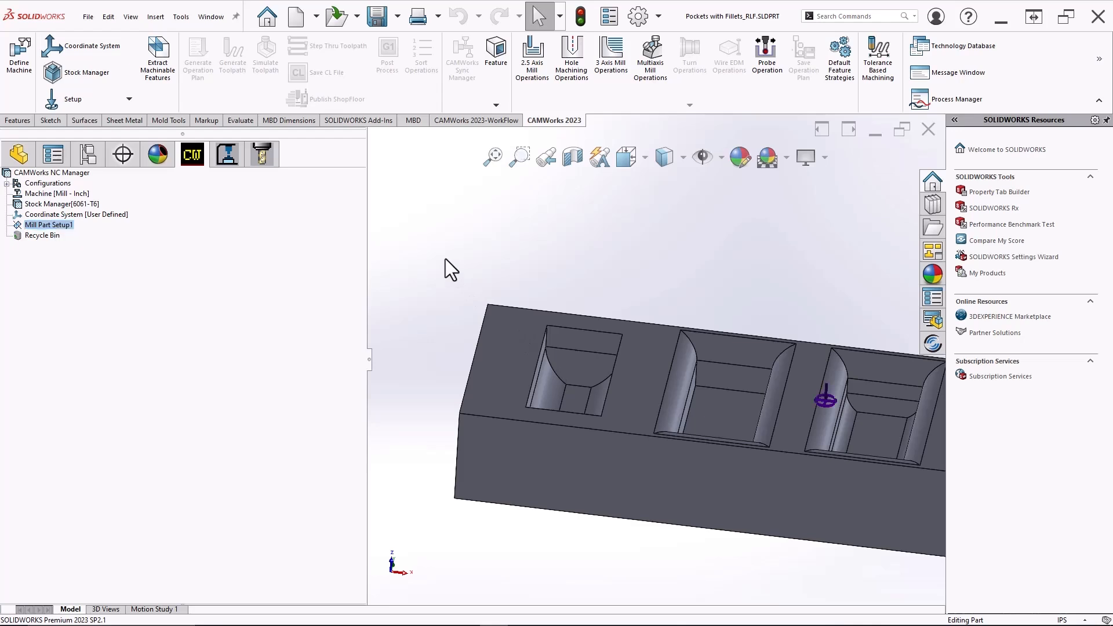
Step: Recognize local features in Mill Part Setup1 from a face of the first pocket, cut by Cut-Extrude1
scroll(666, 324, up, 2)
middle_drag(534, 370, 586, 406)
click(530, 391)
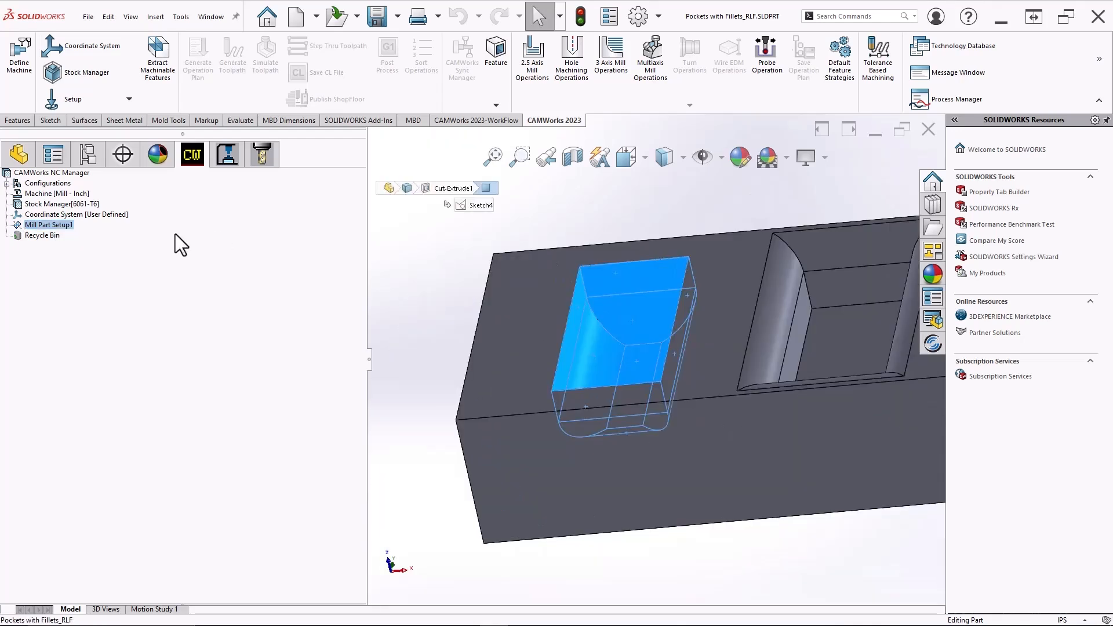
right_click(68, 224)
click(119, 261)
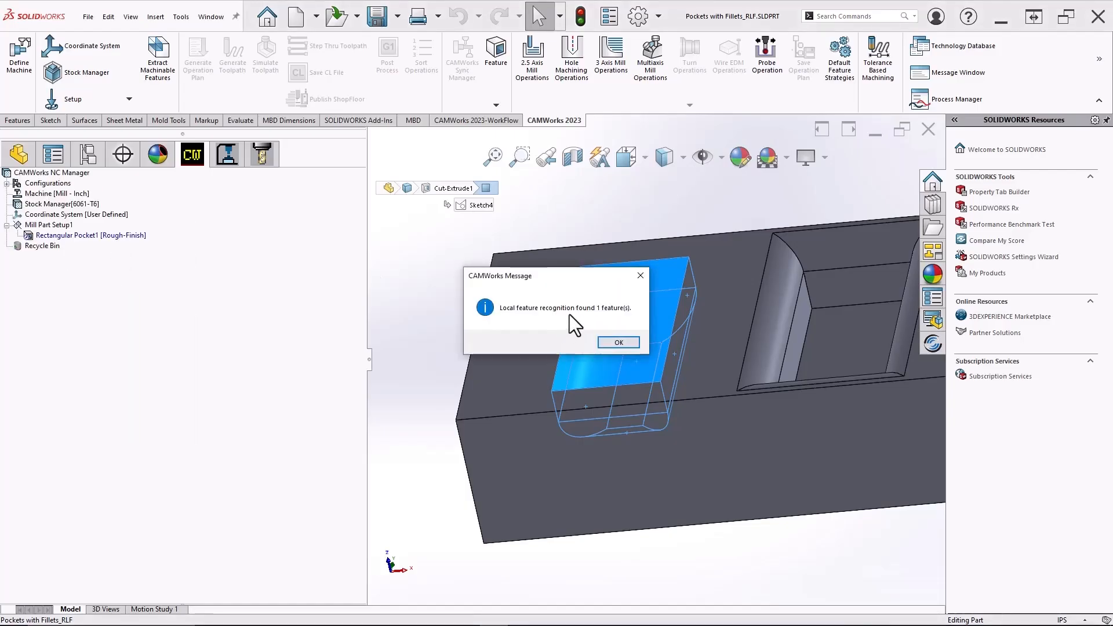
click(621, 342)
click(472, 308)
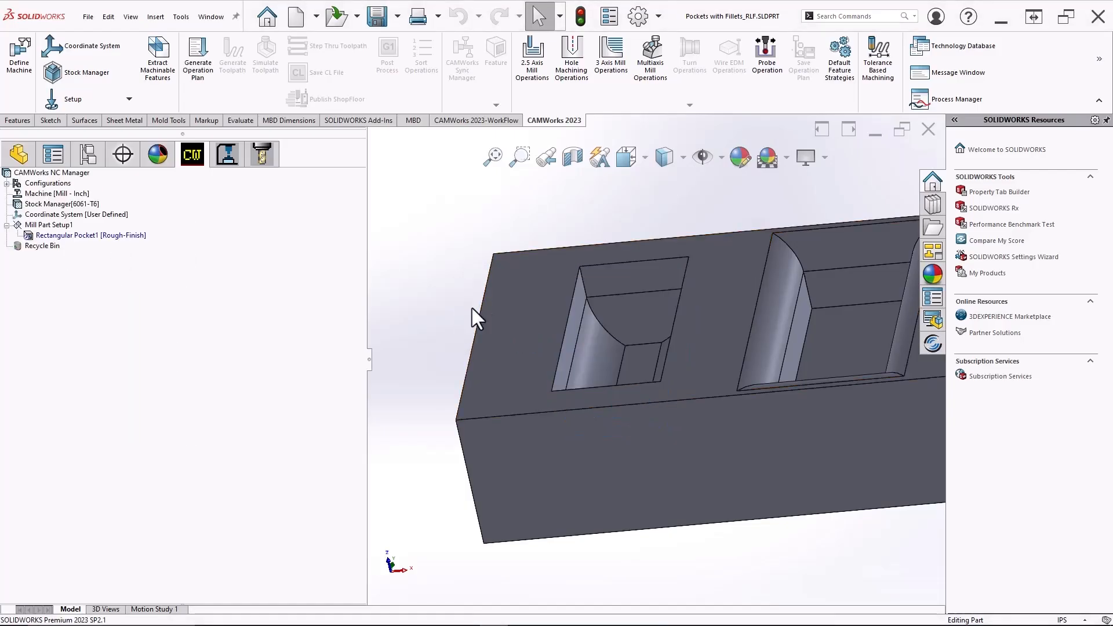
Step: Highlight the Rectangular Pocket1 feature, and inspect its outline on the model from several angles
click(76, 235)
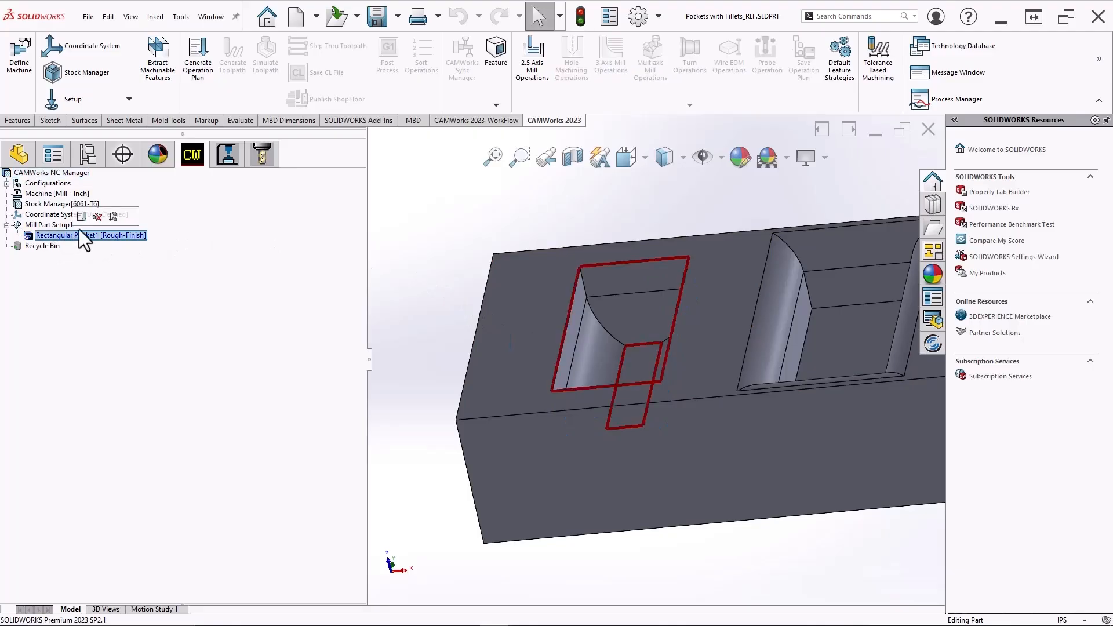
scroll(732, 370, up, 2)
scroll(650, 319, down, 3)
middle_drag(632, 317, 586, 313)
middle_drag(619, 384, 646, 325)
scroll(646, 324, up, 4)
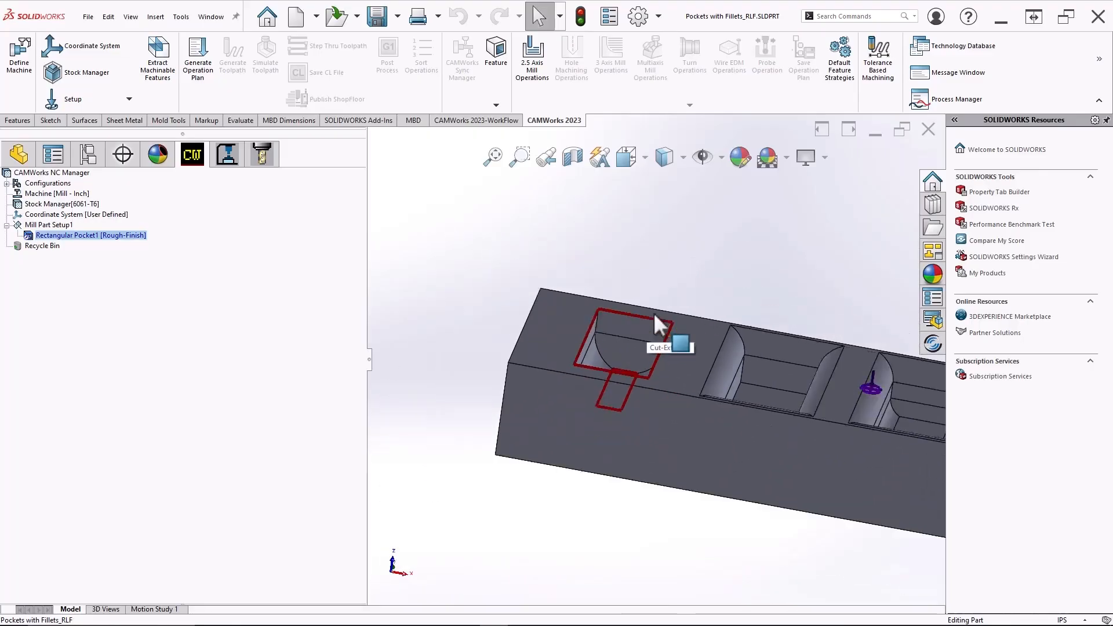
Step: Recognize local features in Mill Part Setup1 from the floor face of the second pocket
scroll(739, 355, down, 2)
scroll(635, 351, down, 3)
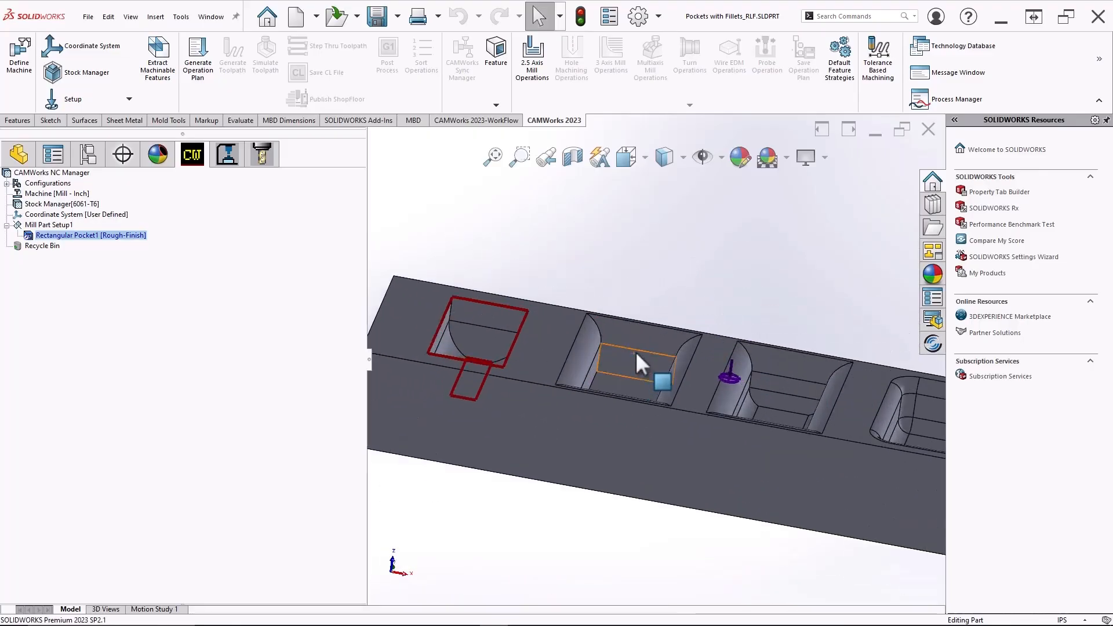
right_click(61, 226)
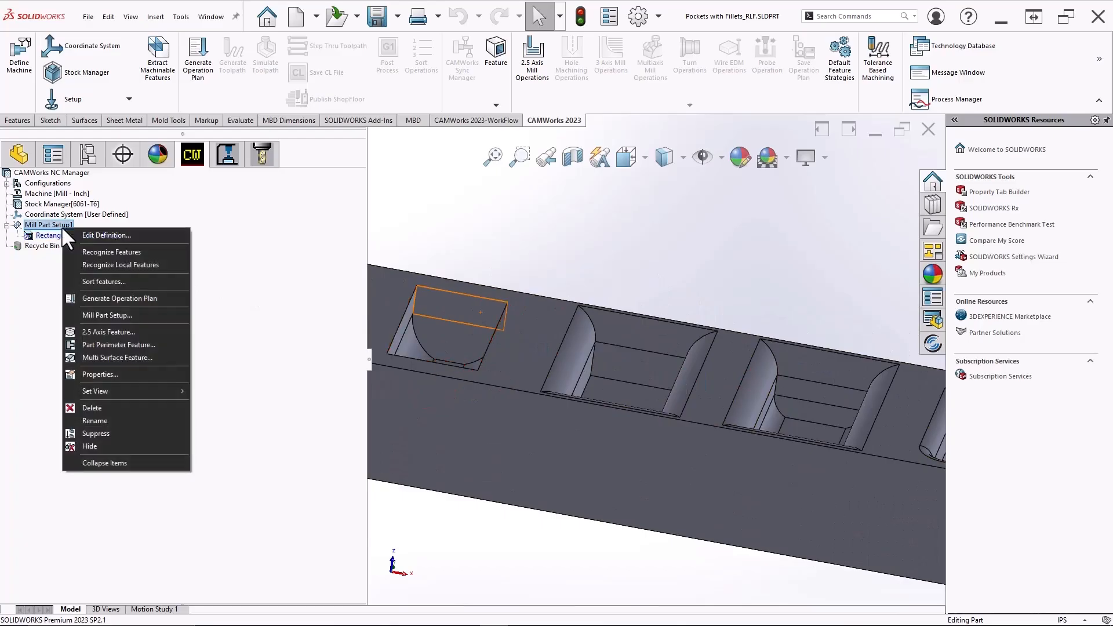
click(547, 205)
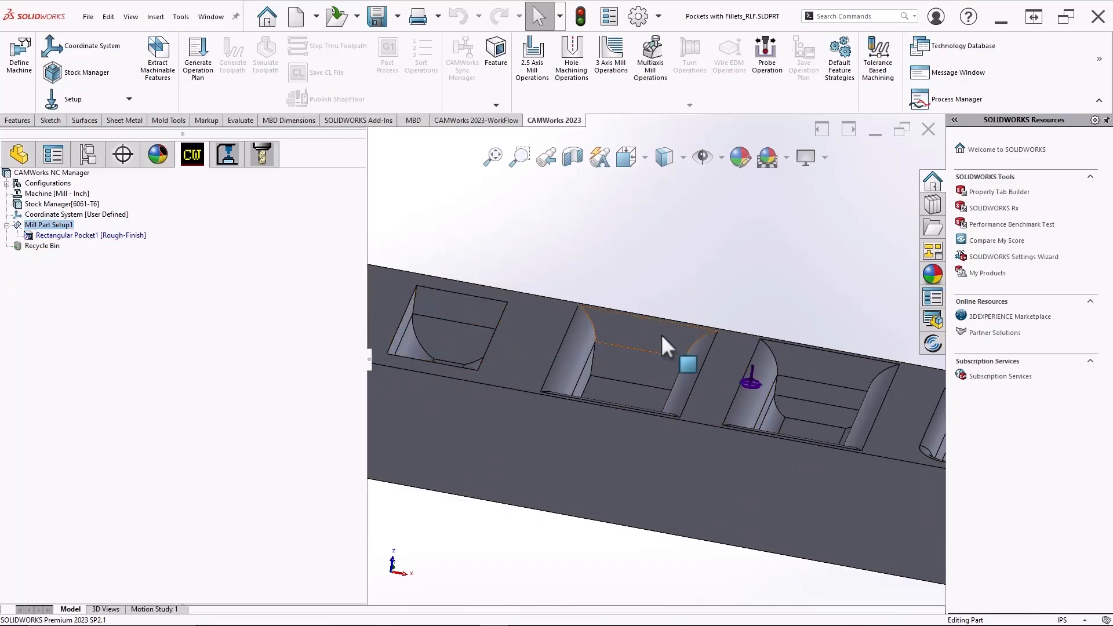
scroll(649, 359, down, 5)
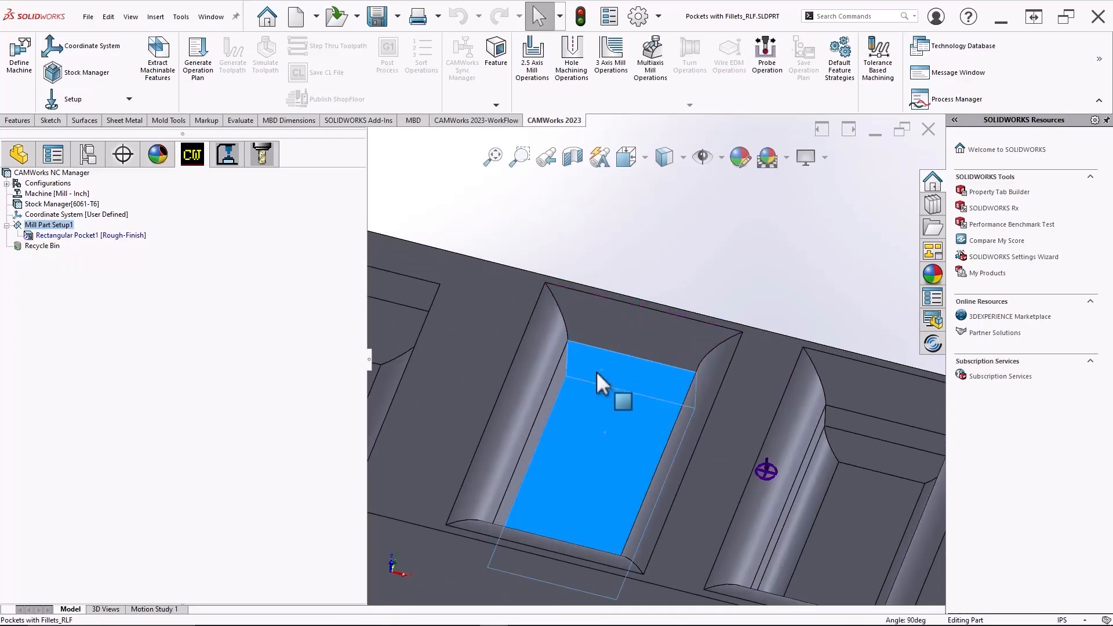
scroll(614, 413, up, 3)
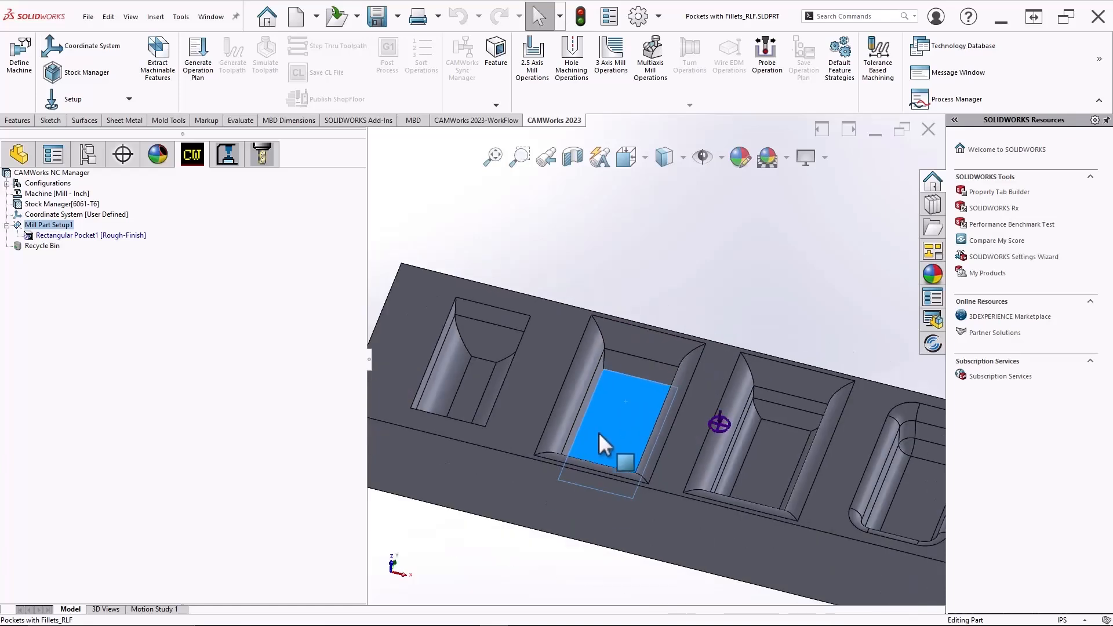
scroll(621, 398, down, 2)
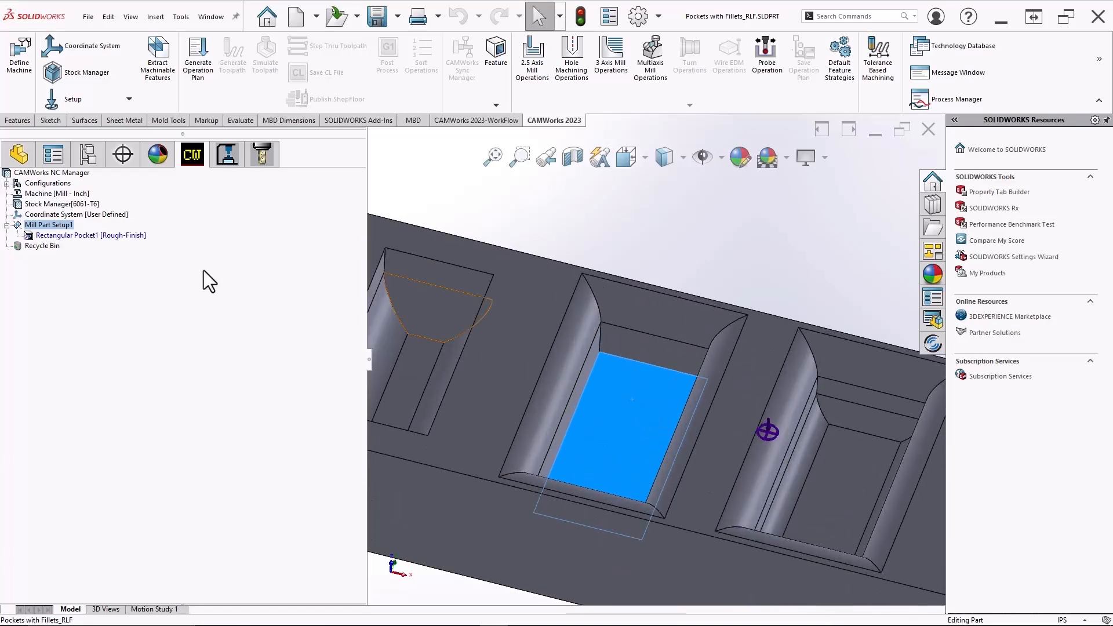
right_click(31, 226)
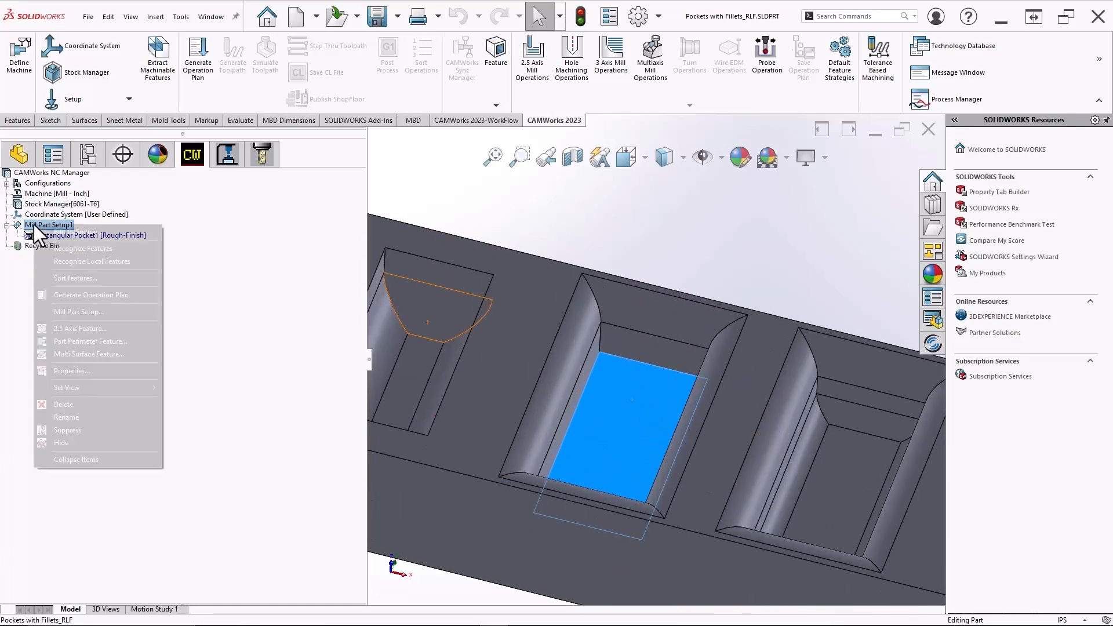
click(81, 258)
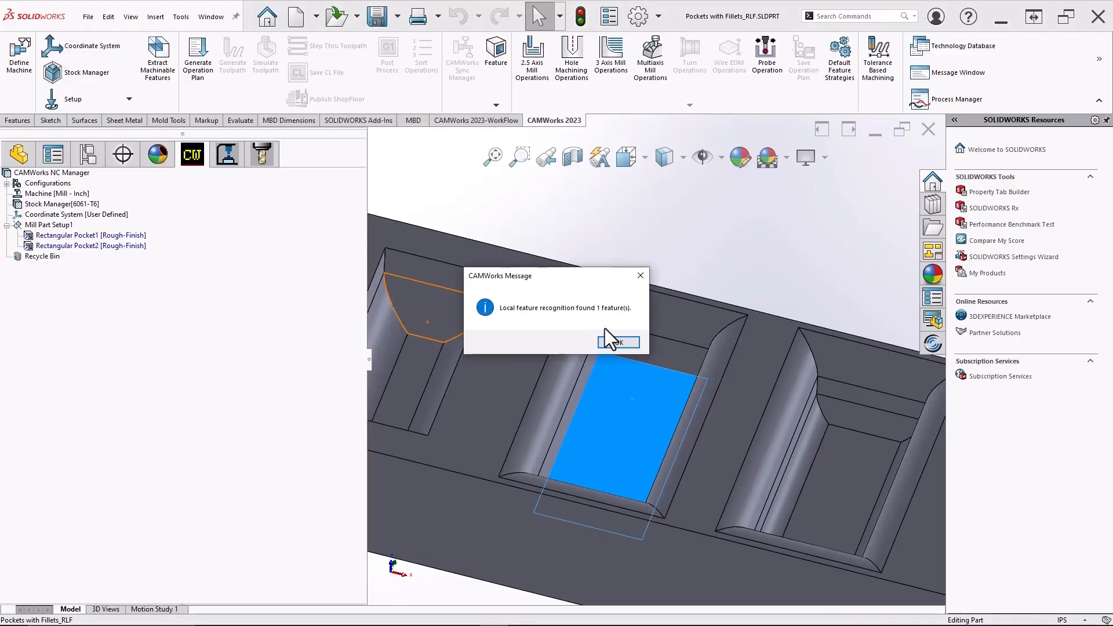
click(616, 343)
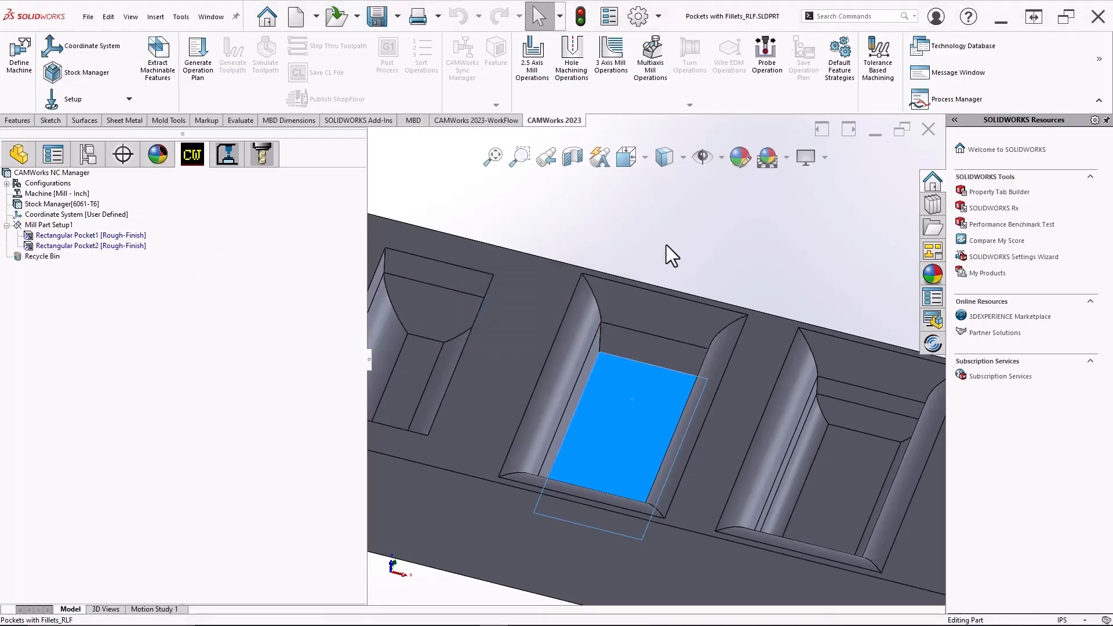
Step: Highlight the Rectangular Pocket2 feature, and inspect its outline on the model
click(61, 248)
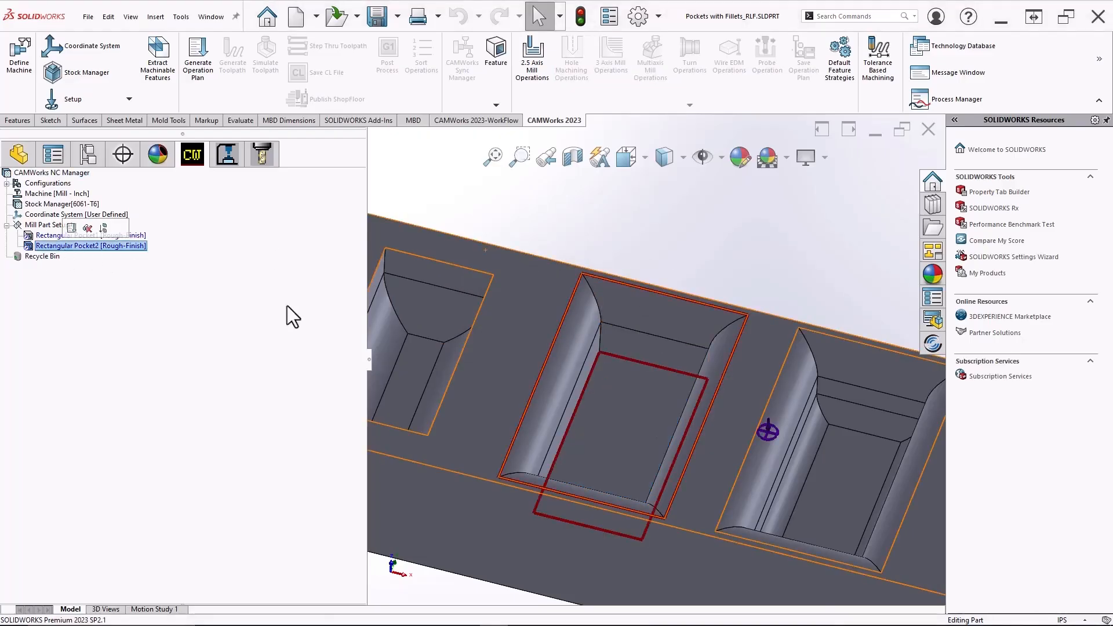
scroll(704, 408, up, 3)
middle_drag(630, 397, 566, 457)
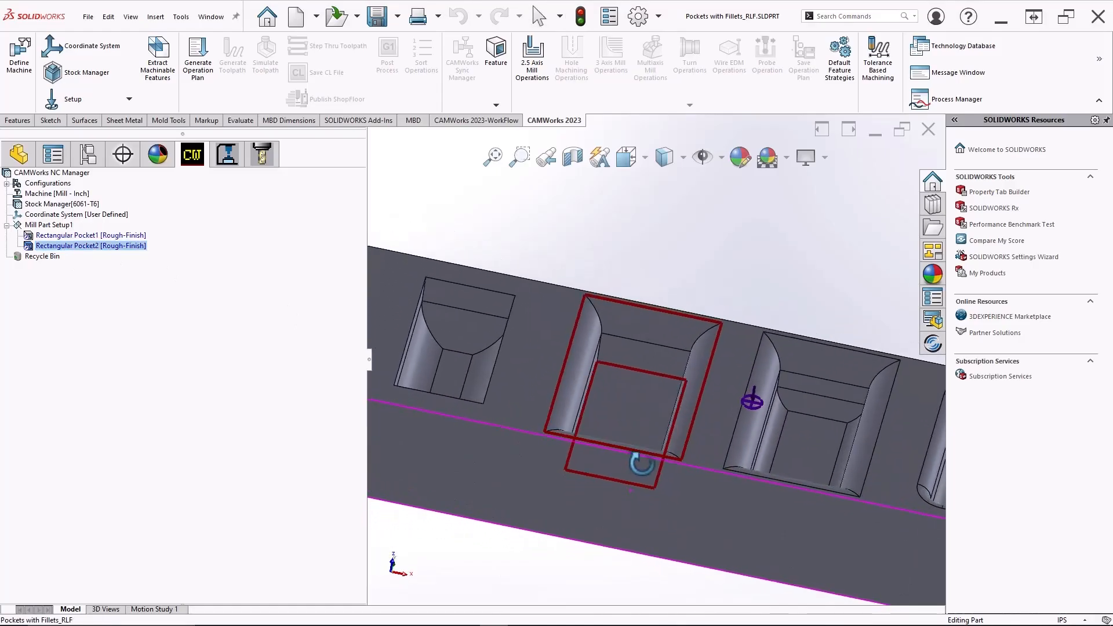
scroll(762, 271, up, 3)
scroll(812, 353, down, 2)
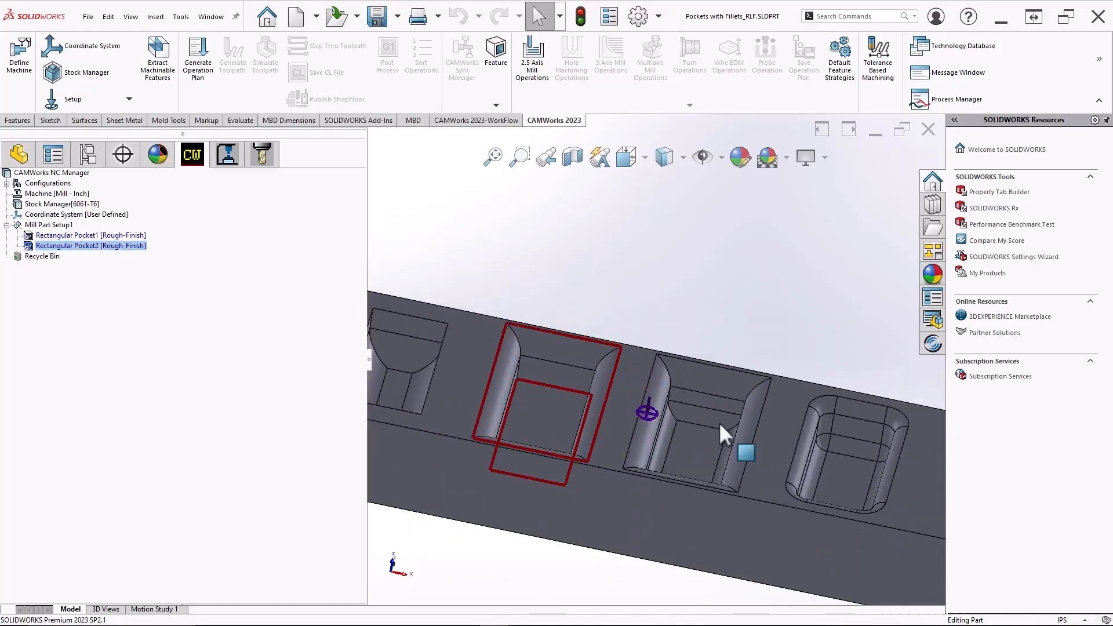
Step: Recognize local features in Mill Part Setup1 from the floor face of the third pocket
scroll(736, 423, down, 2)
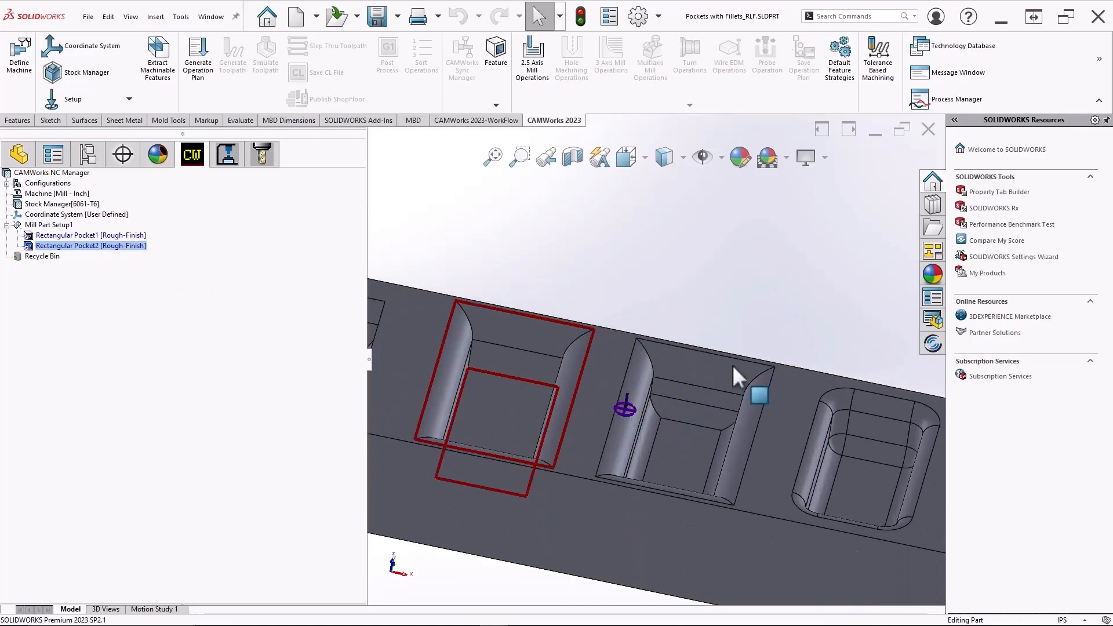
click(681, 454)
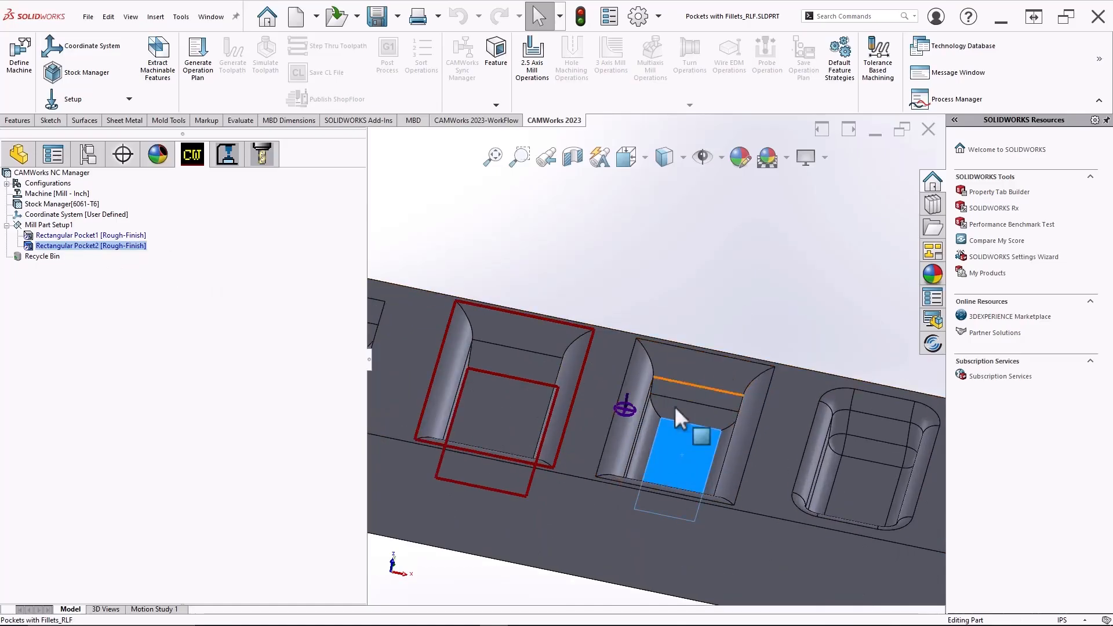
right_click(40, 226)
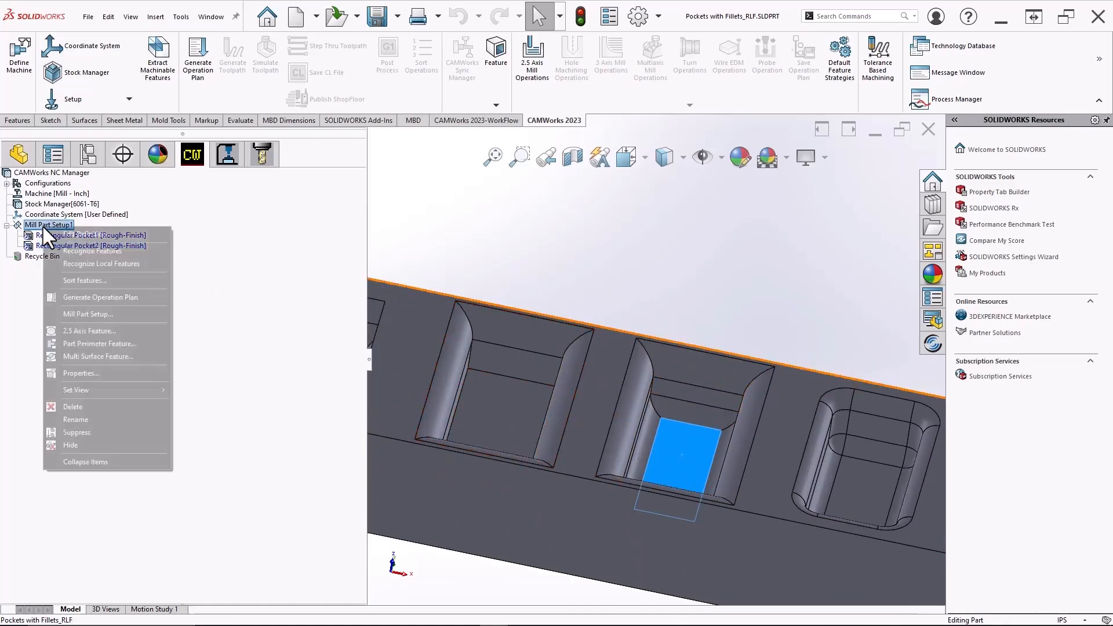
click(79, 263)
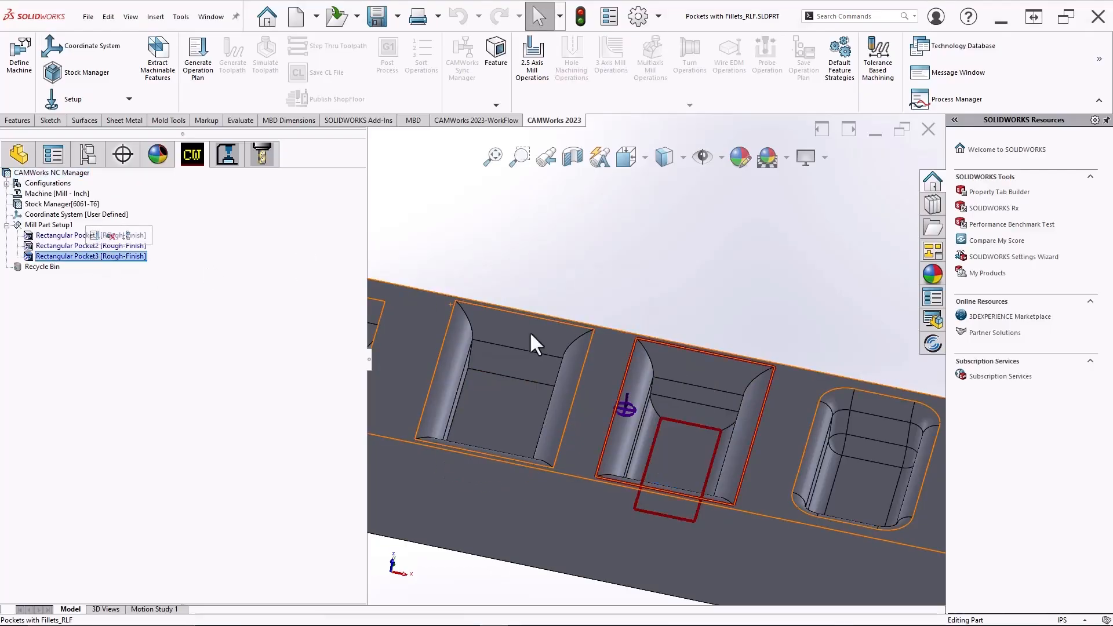
Step: Inspect the highlighted Rectangular Pocket3 outline around the third pocket
scroll(739, 447, up, 2)
scroll(740, 450, down, 1)
scroll(697, 234, up, 2)
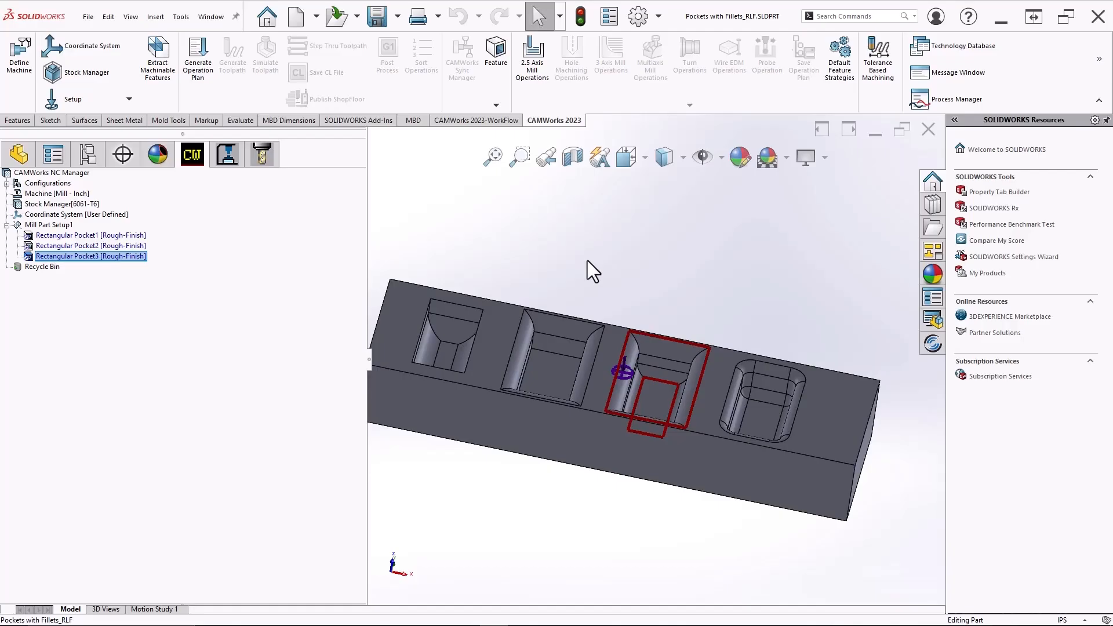
scroll(664, 371, down, 1)
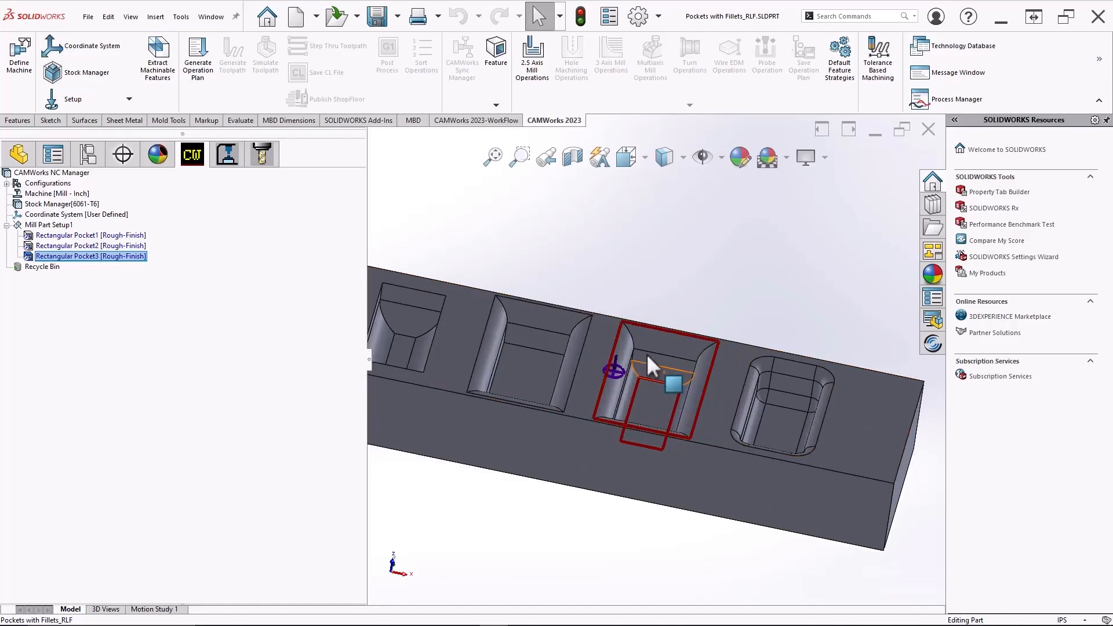
Step: Generate an operation plan for Rectangular Pocket3, and generate the toolpaths for Mill Part Setup1
right_click(77, 256)
click(117, 317)
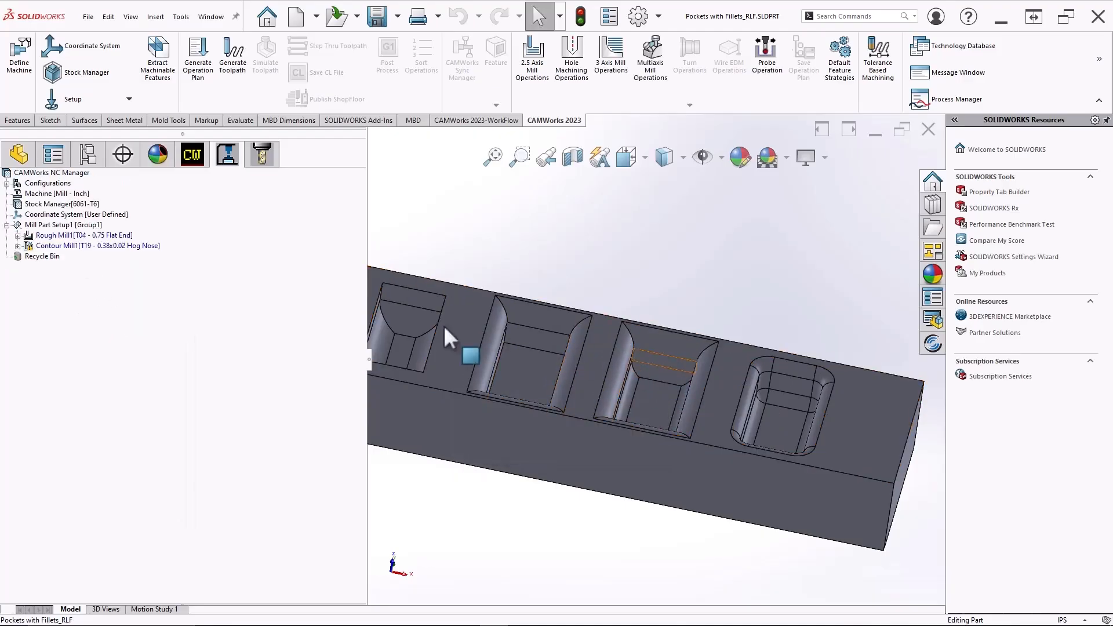
right_click(61, 224)
click(83, 247)
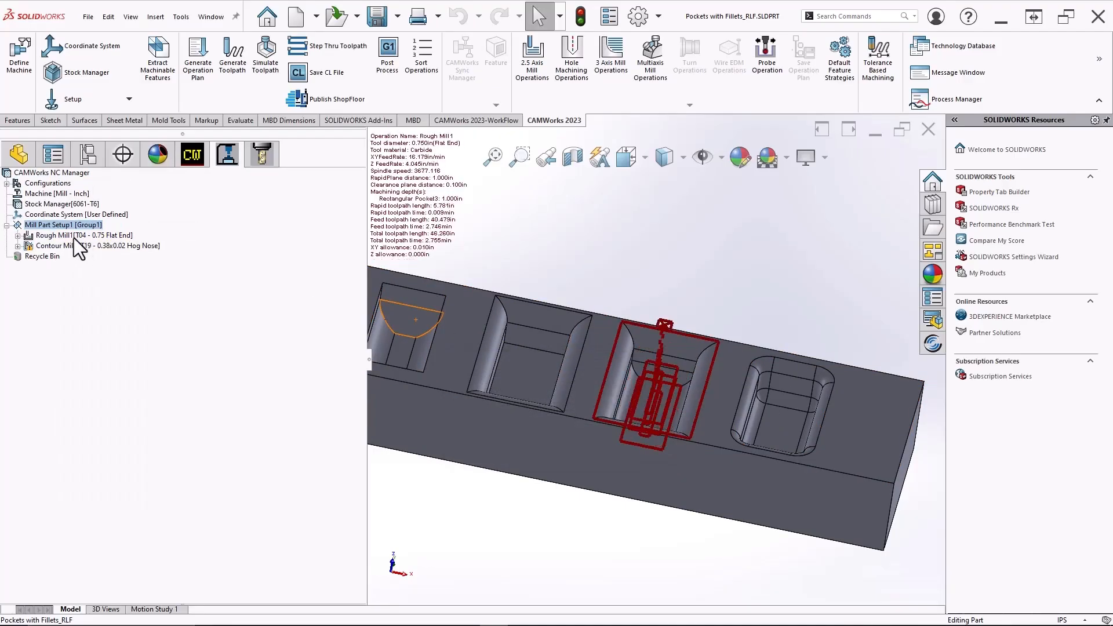
Step: Inspect the Rough Mill1 and Contour Mill1 toolpaths in the third pocket
click(72, 236)
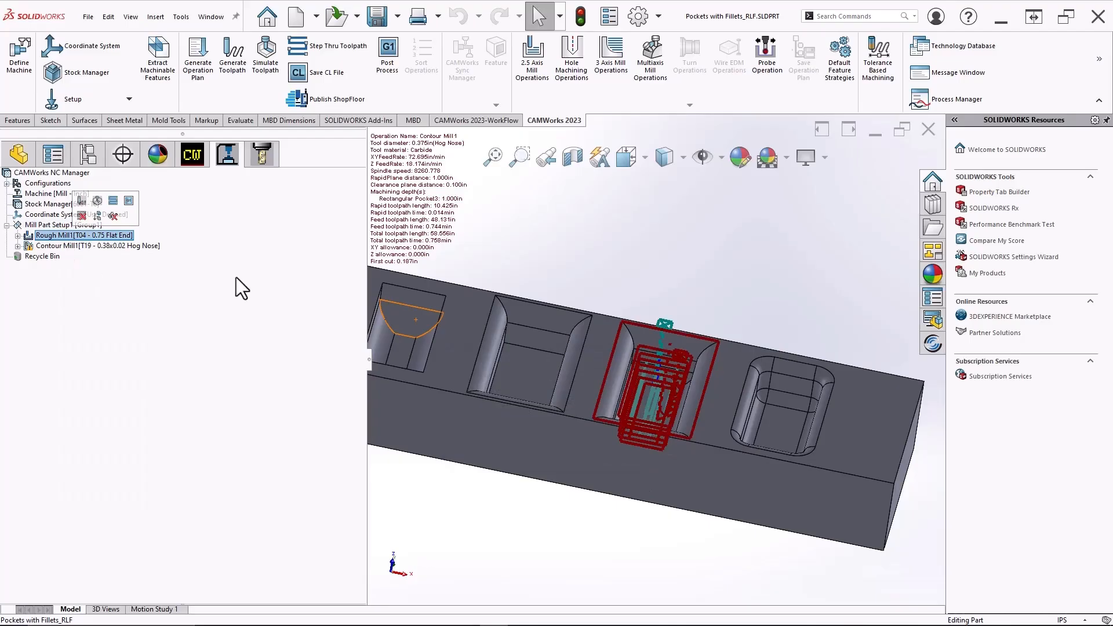
scroll(672, 420, down, 6)
middle_drag(620, 462, 601, 493)
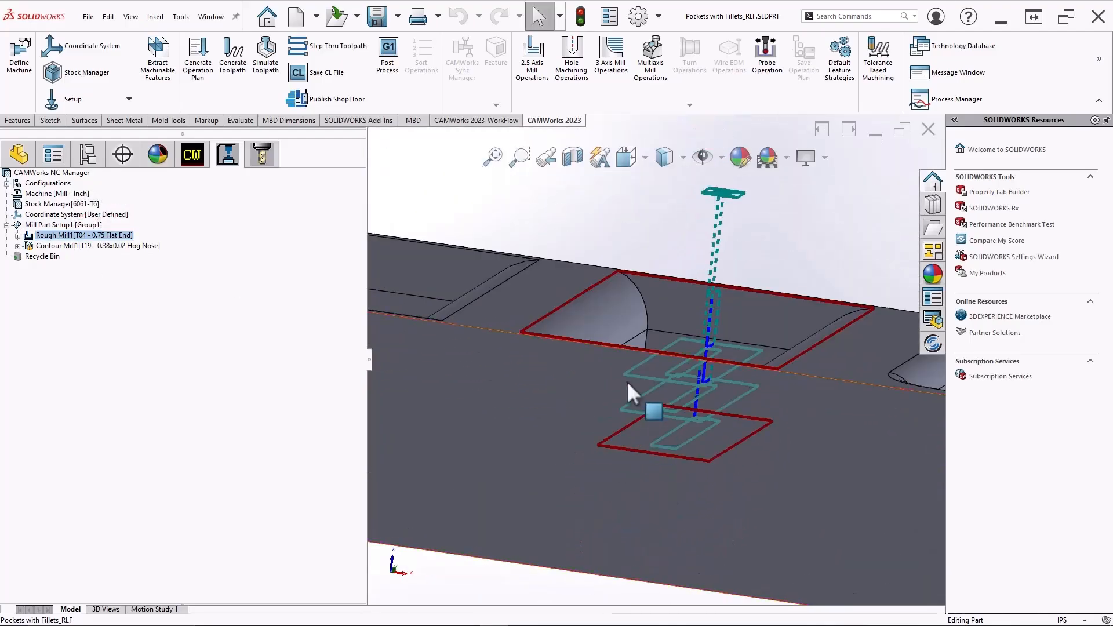
click(95, 247)
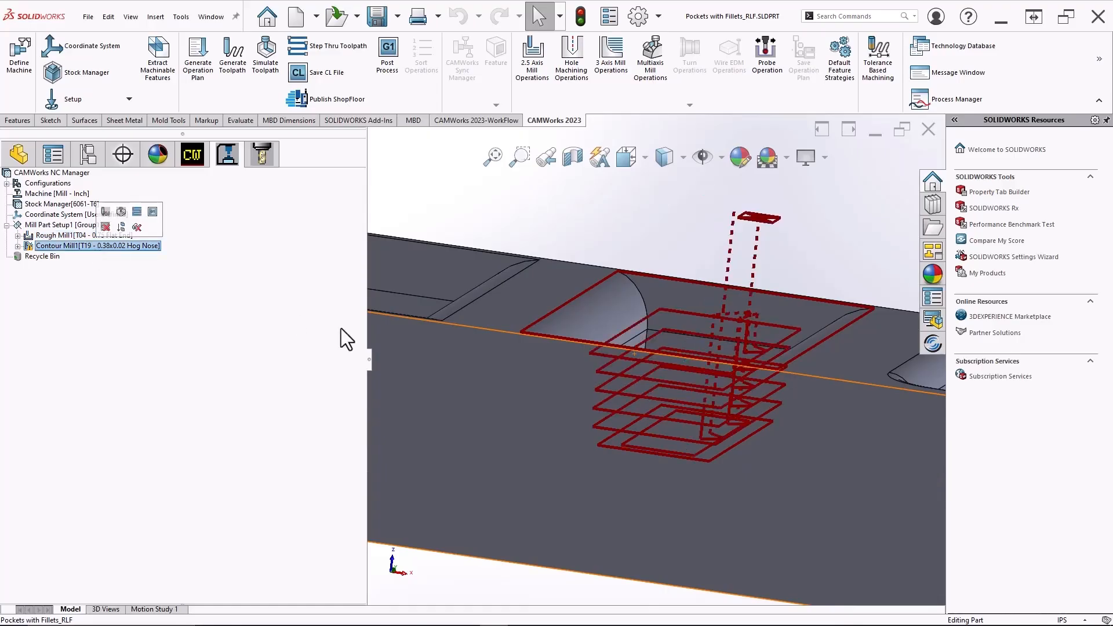
middle_drag(603, 441, 631, 397)
Step: Set Contour Mill1's first and maximum cut amounts to 10, preview the toolpath along the pocket's filleted walls, and close the operation parameters
double_click(67, 244)
right_click(67, 245)
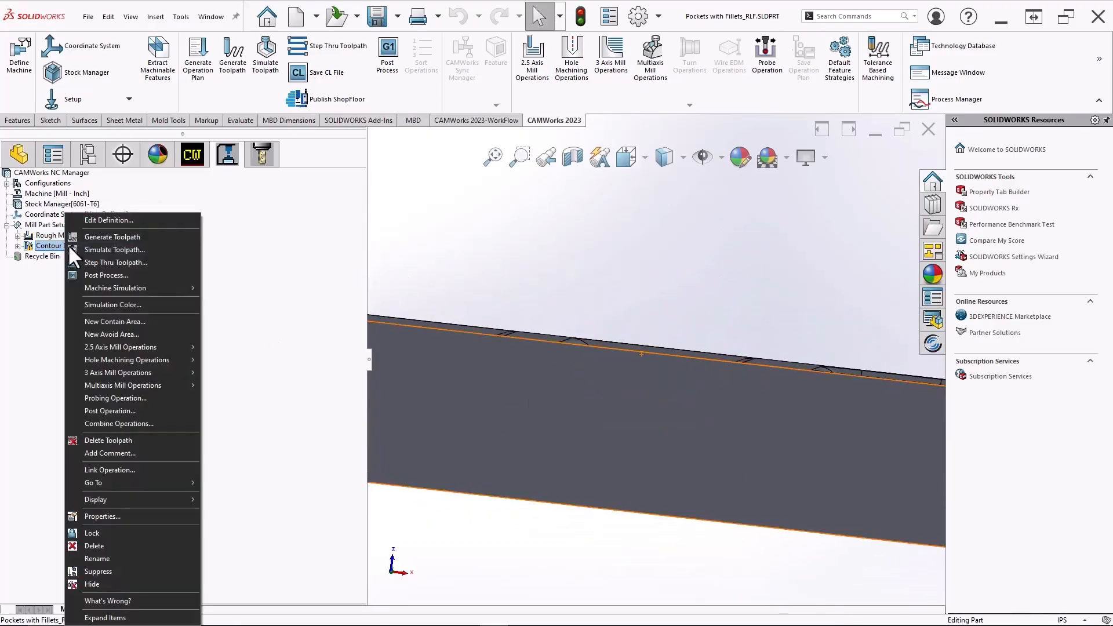
click(89, 220)
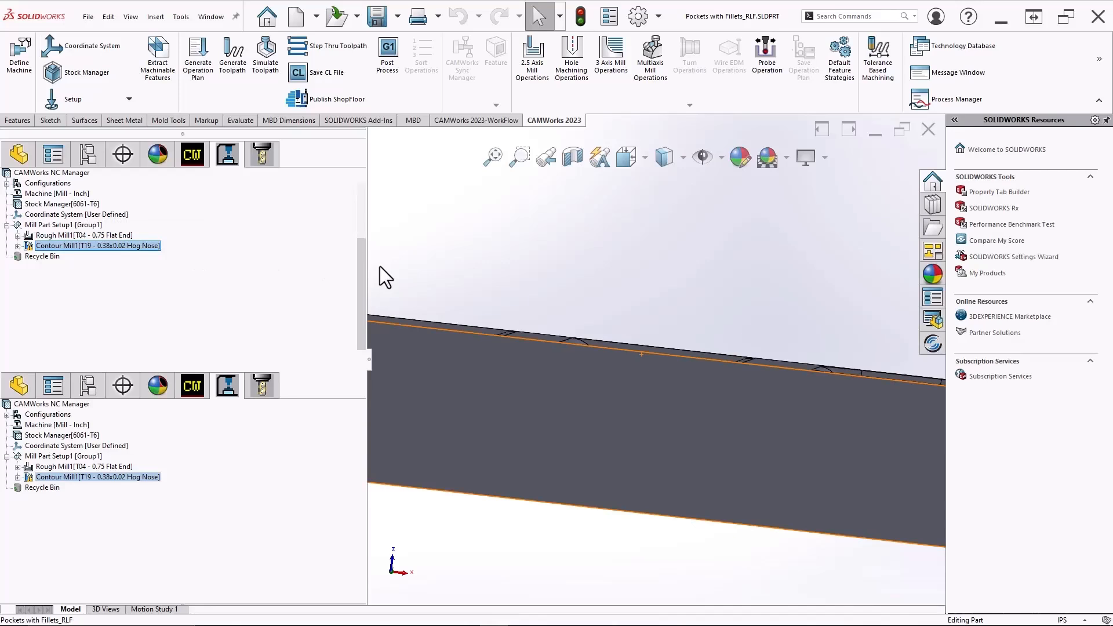
click(371, 391)
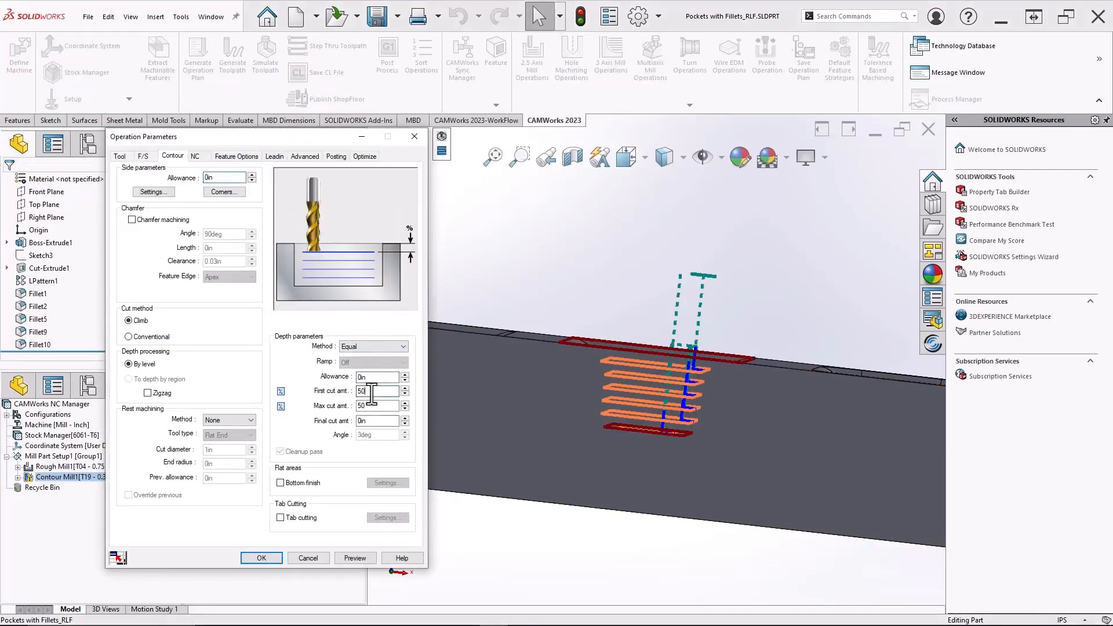
text(10)
key(Tab)
text(10)
click(365, 557)
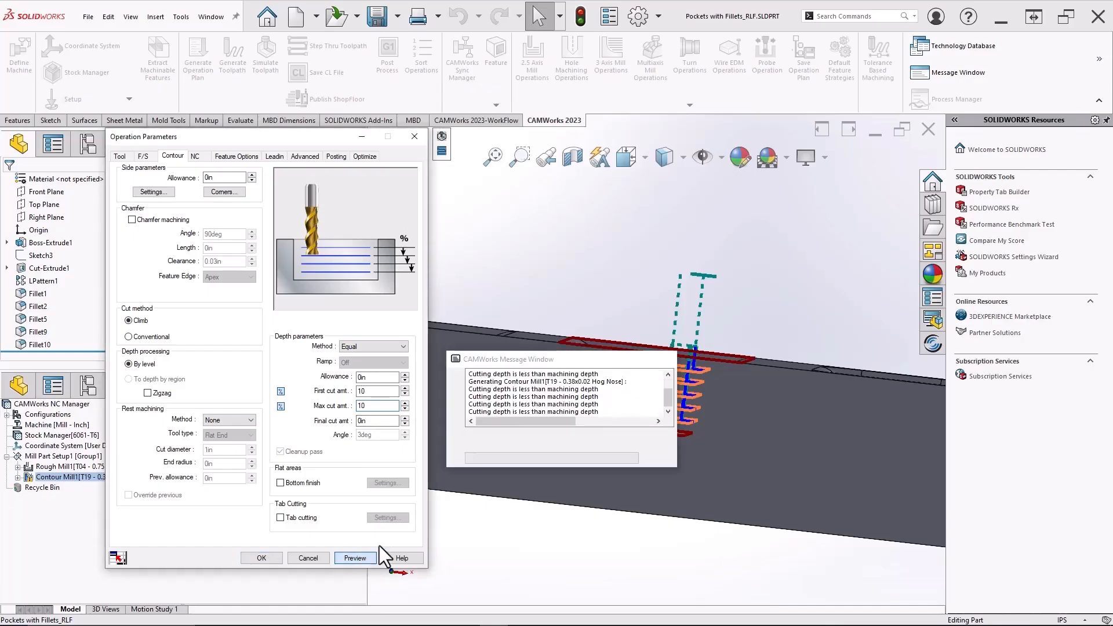
scroll(574, 348, down, 3)
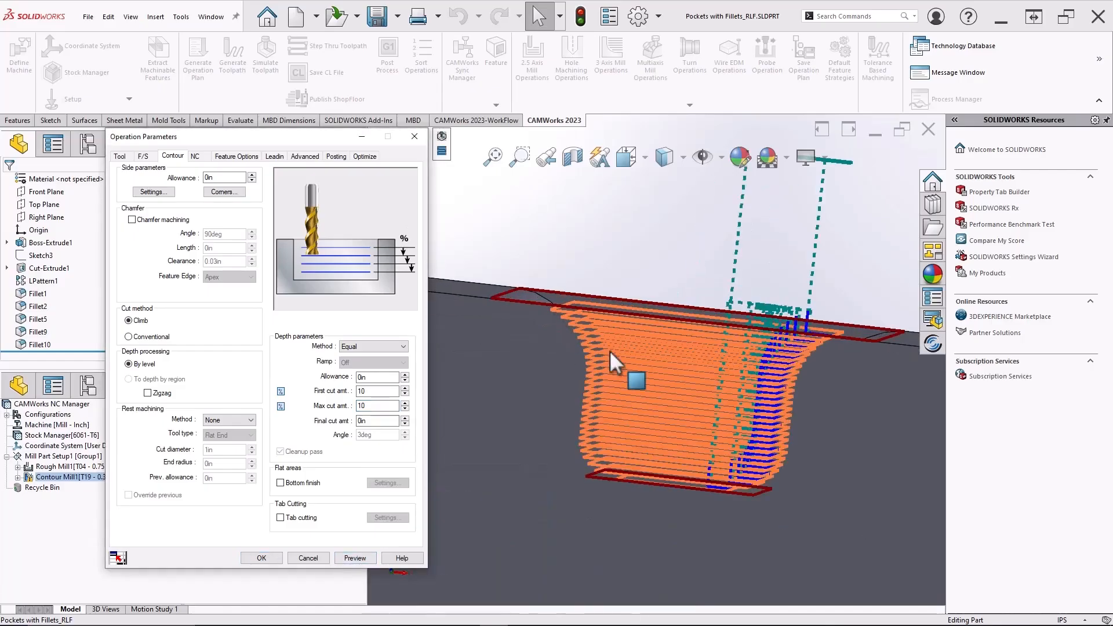
middle_drag(614, 362, 602, 359)
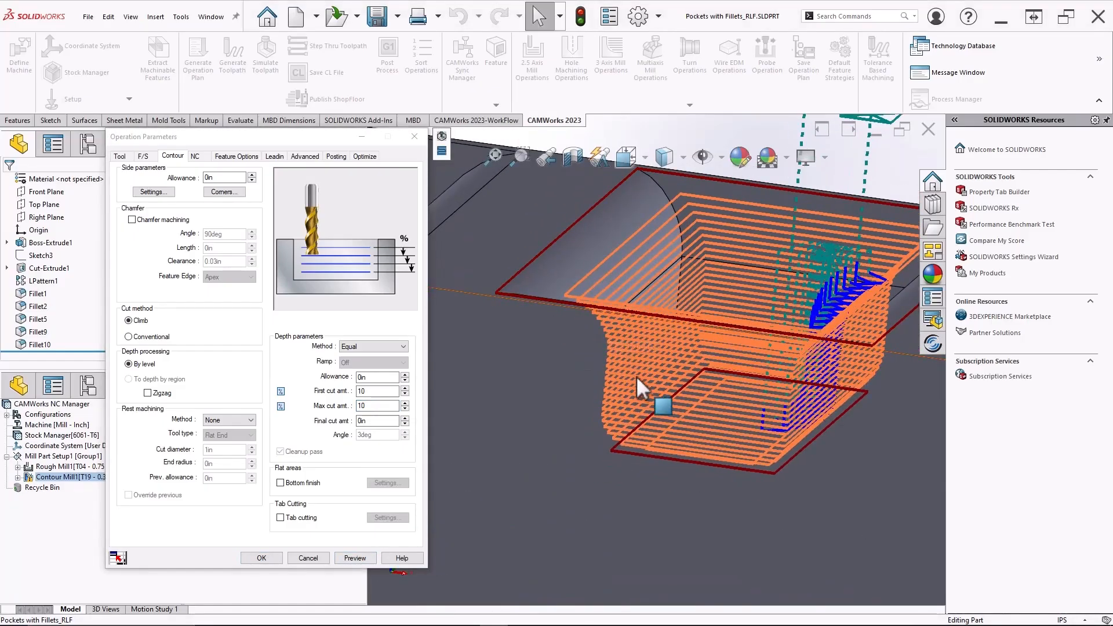
click(304, 554)
Step: Examine the fillets along the walls, floor and top edge of the fourth pocket from several angles
scroll(571, 435, up, 8)
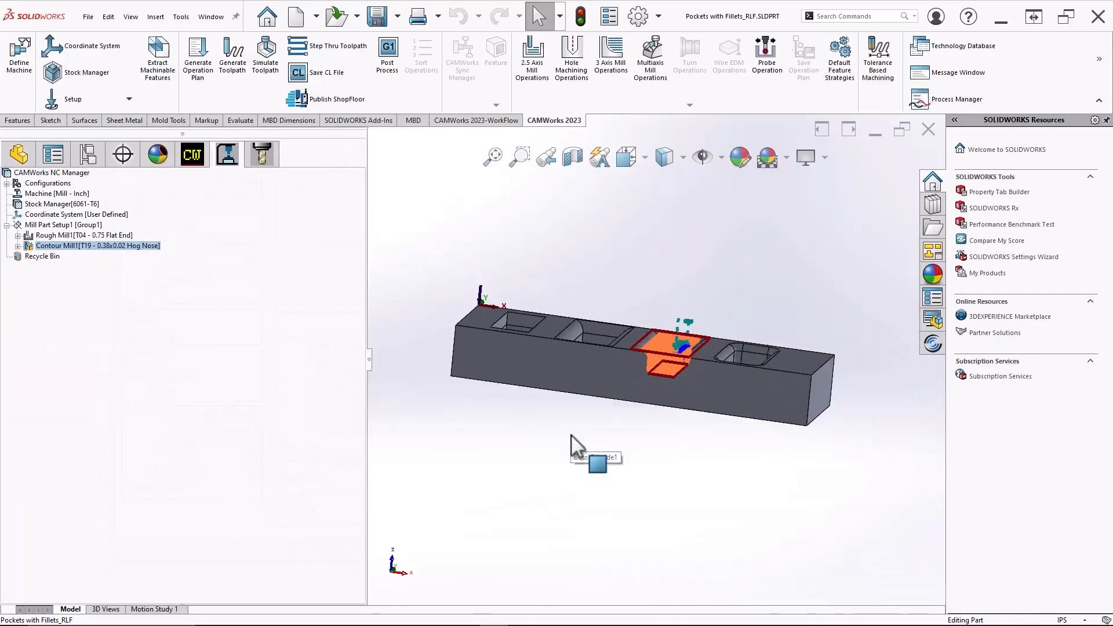
scroll(719, 314, down, 6)
middle_drag(760, 394, 765, 441)
scroll(765, 402, up, 2)
scroll(766, 403, down, 3)
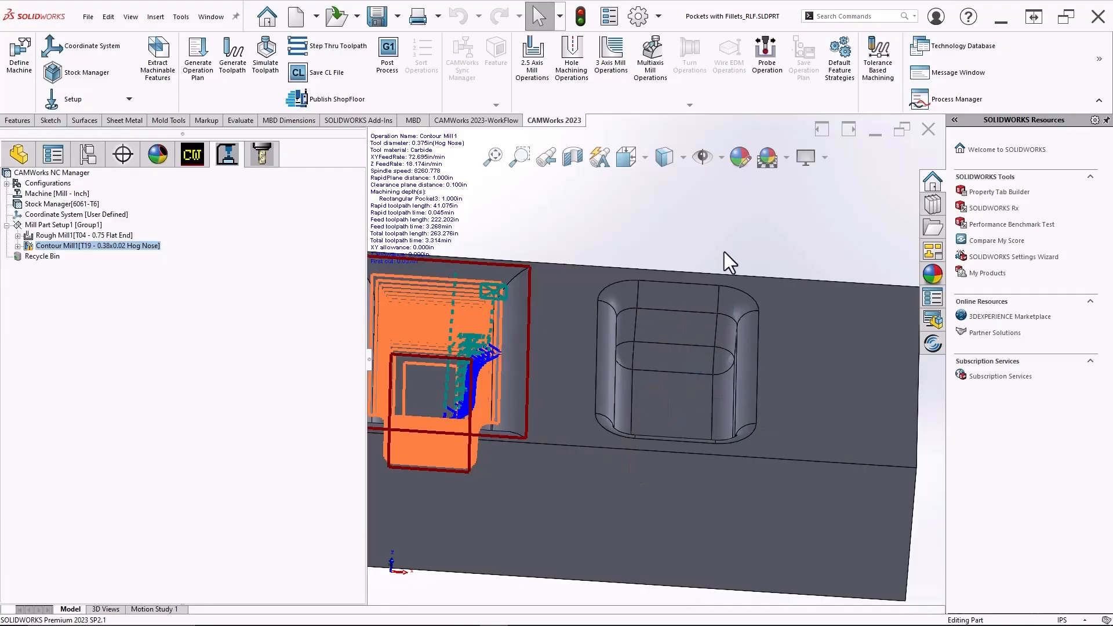
mouse_move(724, 251)
middle_down()
mouse_move(702, 254)
mouse_move(753, 231)
mouse_move(704, 248)
middle_up()
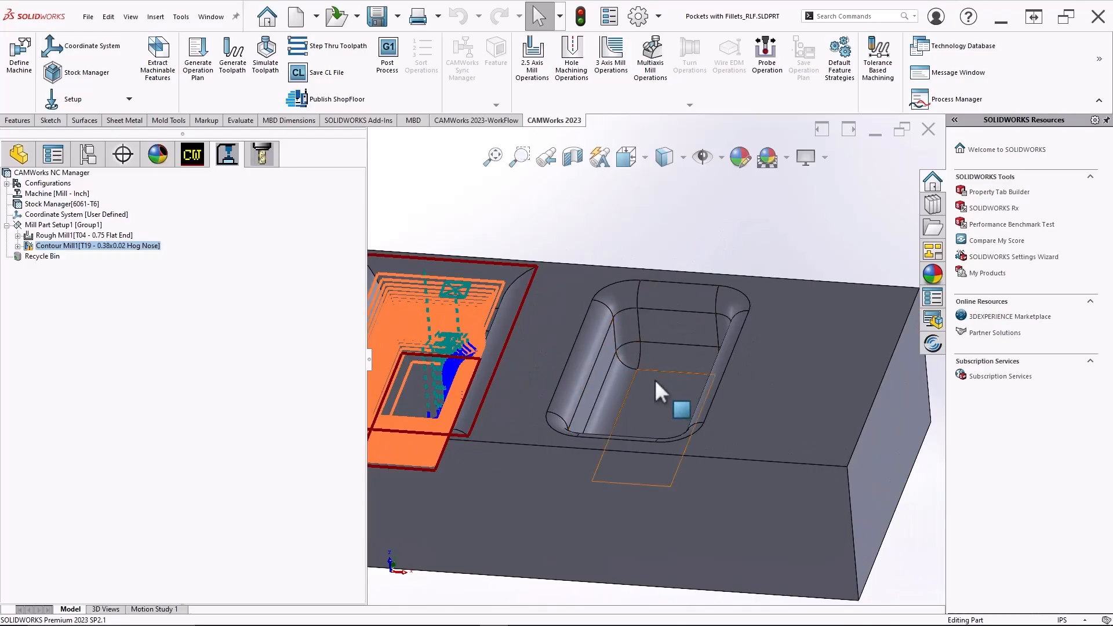
mouse_move(660, 391)
middle_down()
mouse_move(717, 330)
mouse_move(670, 342)
mouse_move(671, 376)
middle_up()
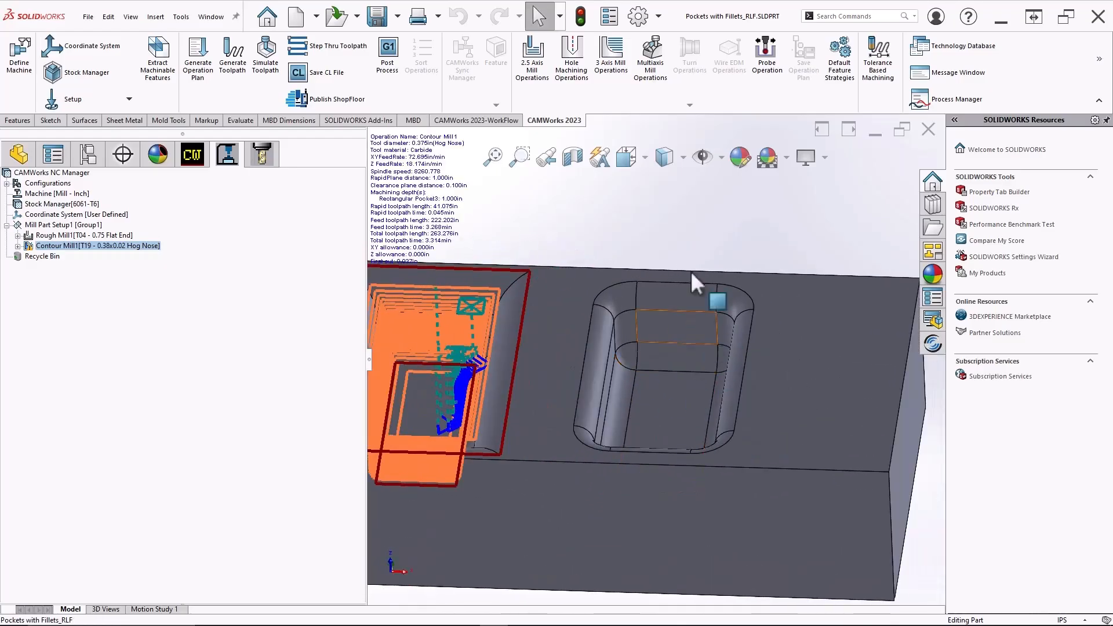
middle_drag(699, 235, 682, 268)
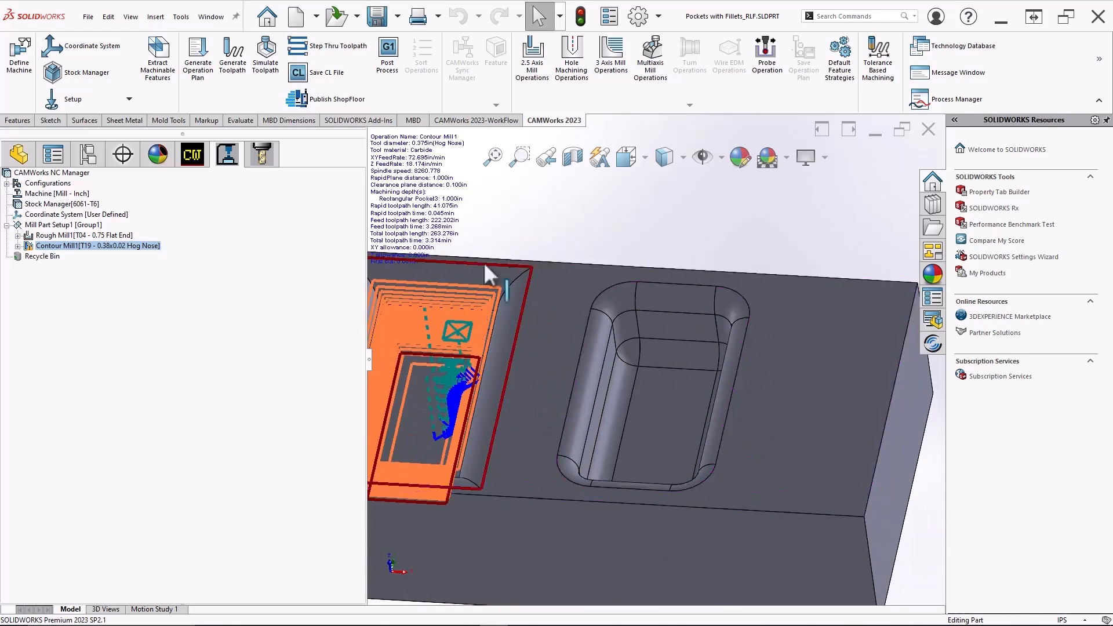
Step: Create a multi surface feature in Mill Part Setup1 from all faces of the fourth pocket, and accept the CAMWorks data rebuild
right_click(56, 227)
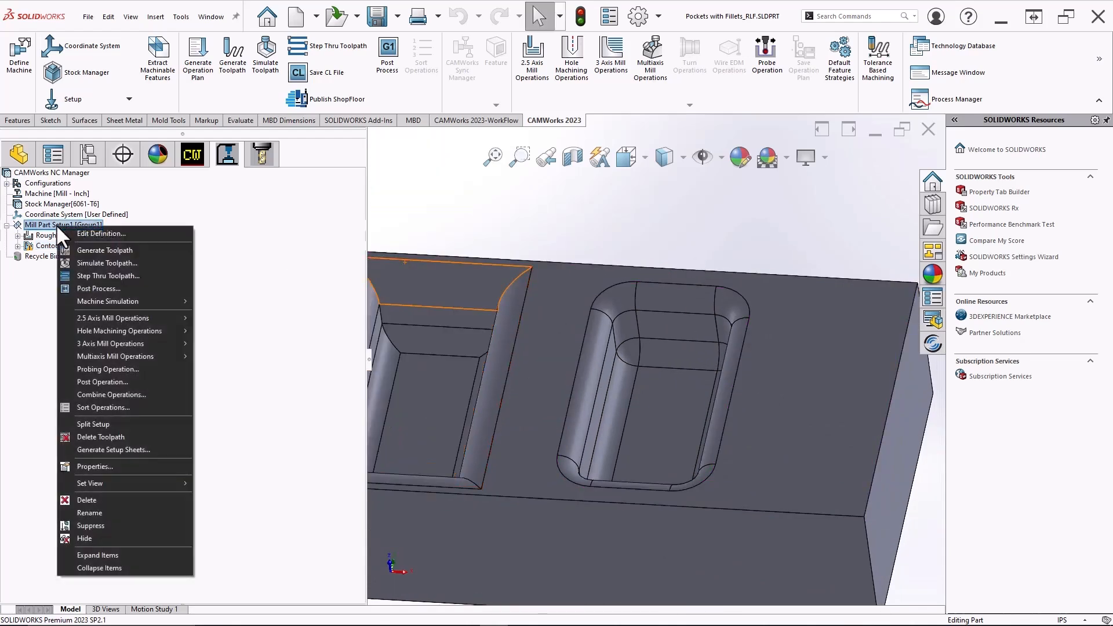
click(192, 156)
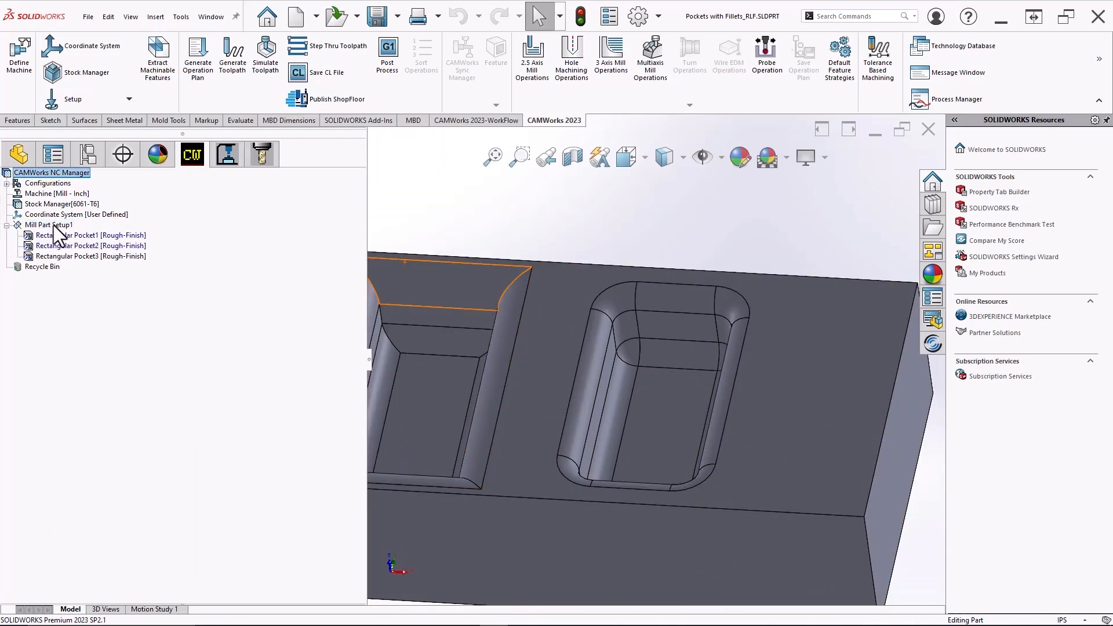
right_click(53, 225)
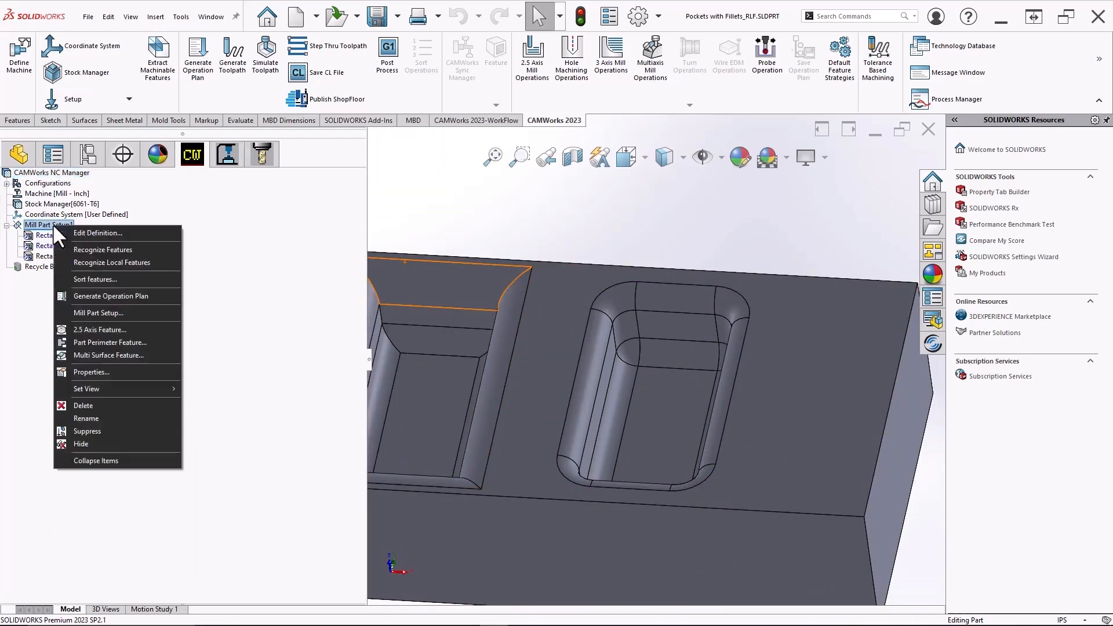
click(92, 355)
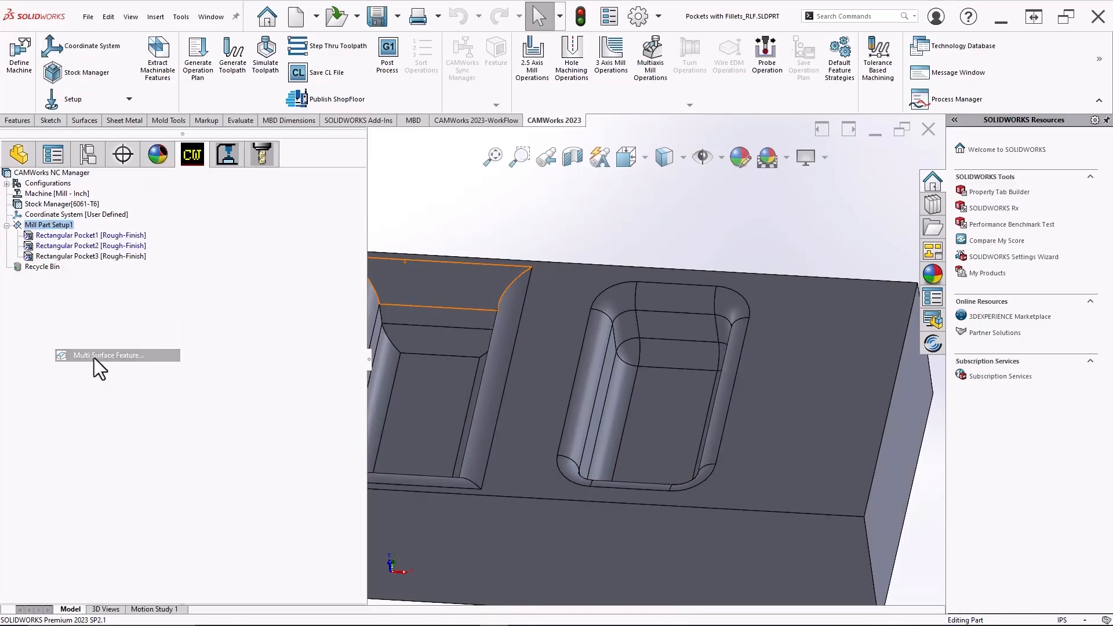
click(597, 331)
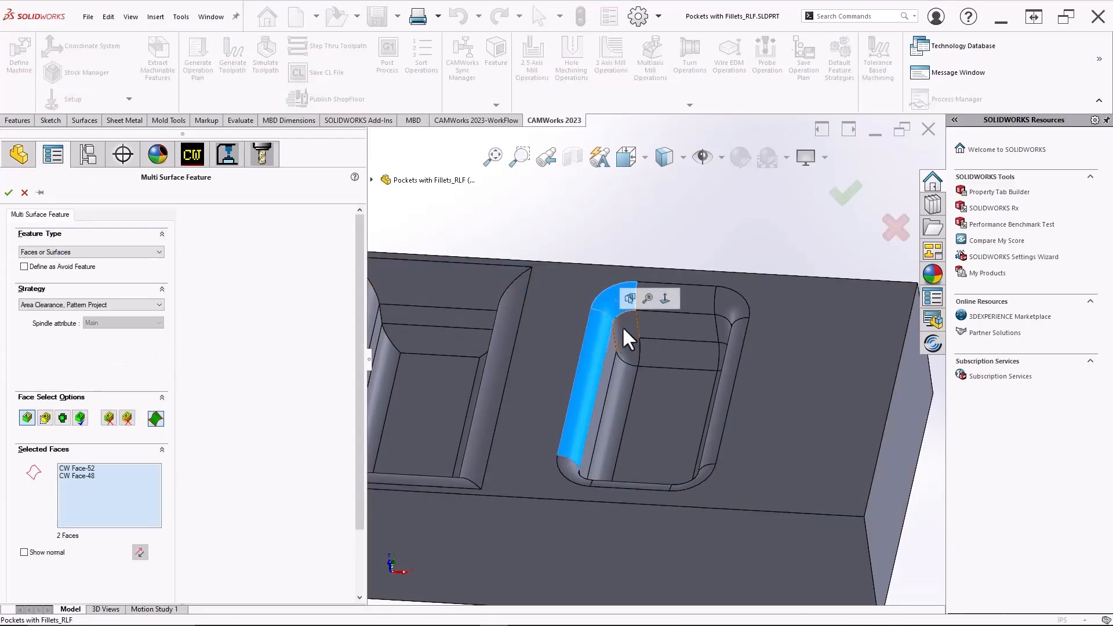
click(731, 306)
click(694, 301)
middle_drag(712, 301, 742, 238)
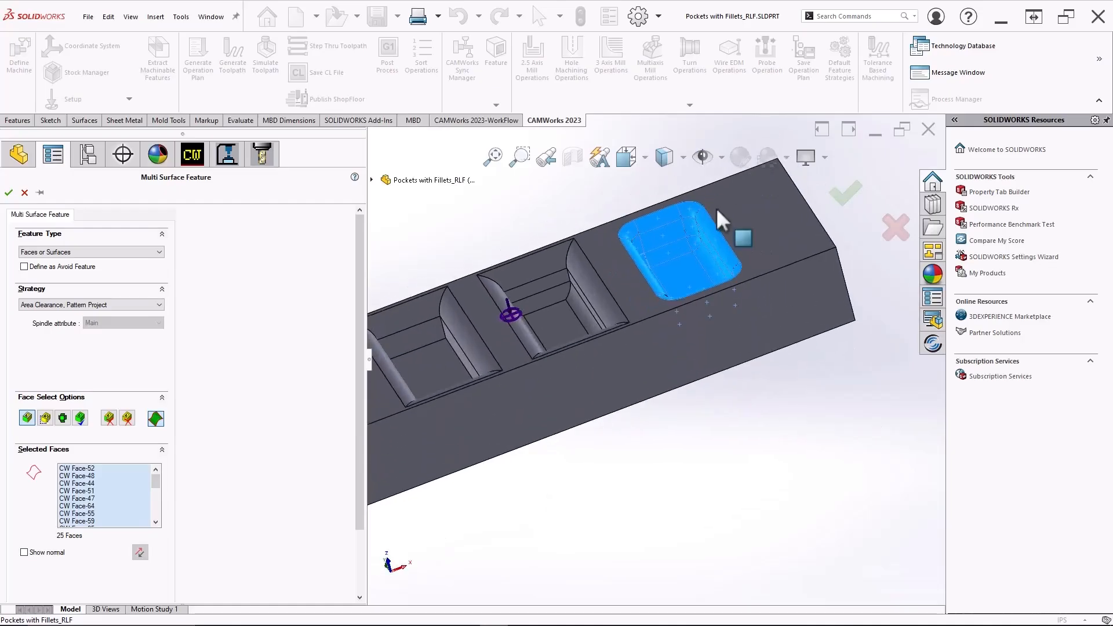
click(9, 193)
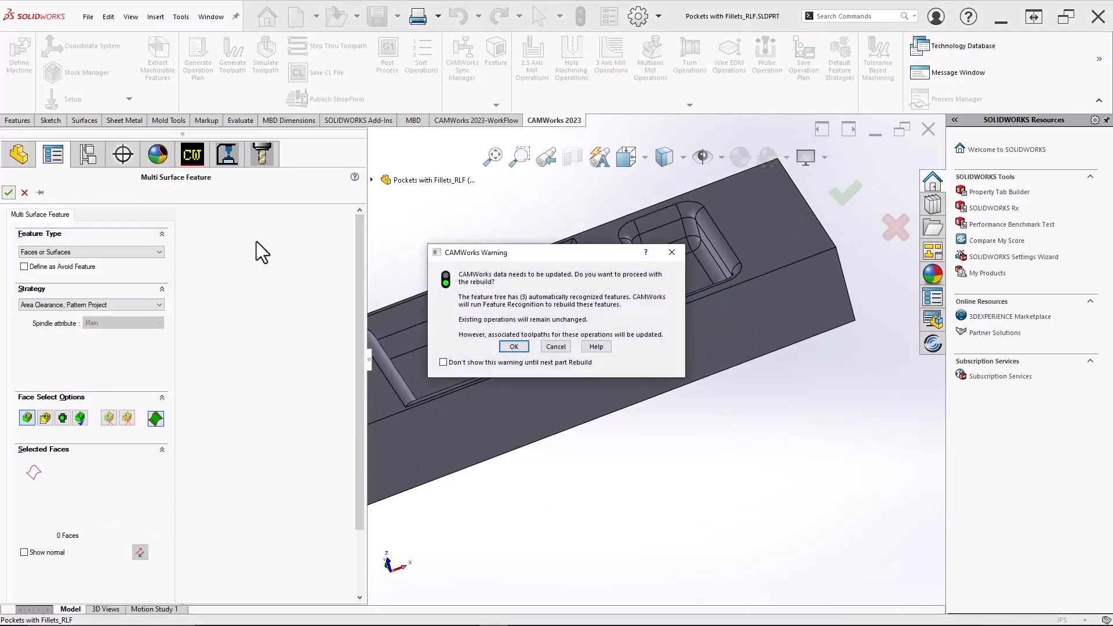
key(Return)
Step: Set the strategy of Multi Surface Feature1 to Area Clearance, Z Level
click(97, 267)
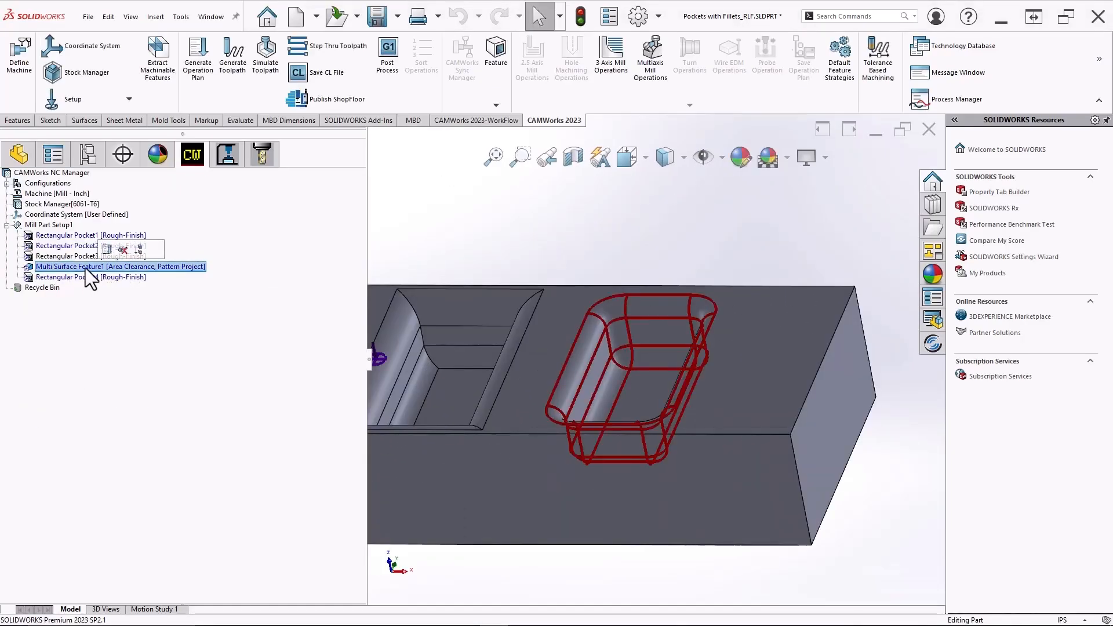
right_click(127, 269)
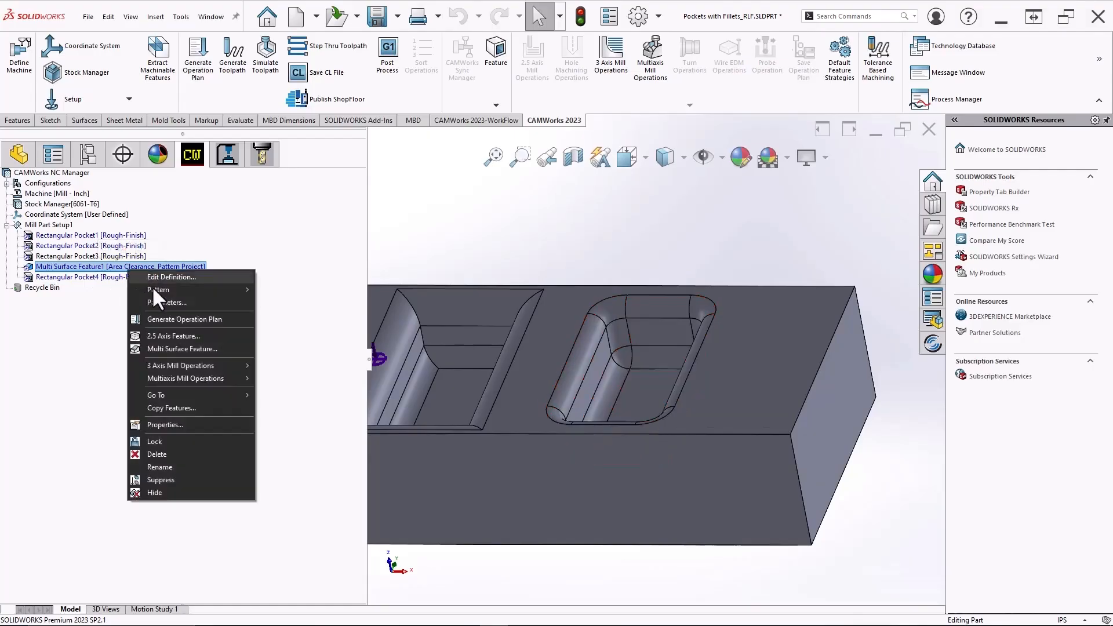
click(166, 302)
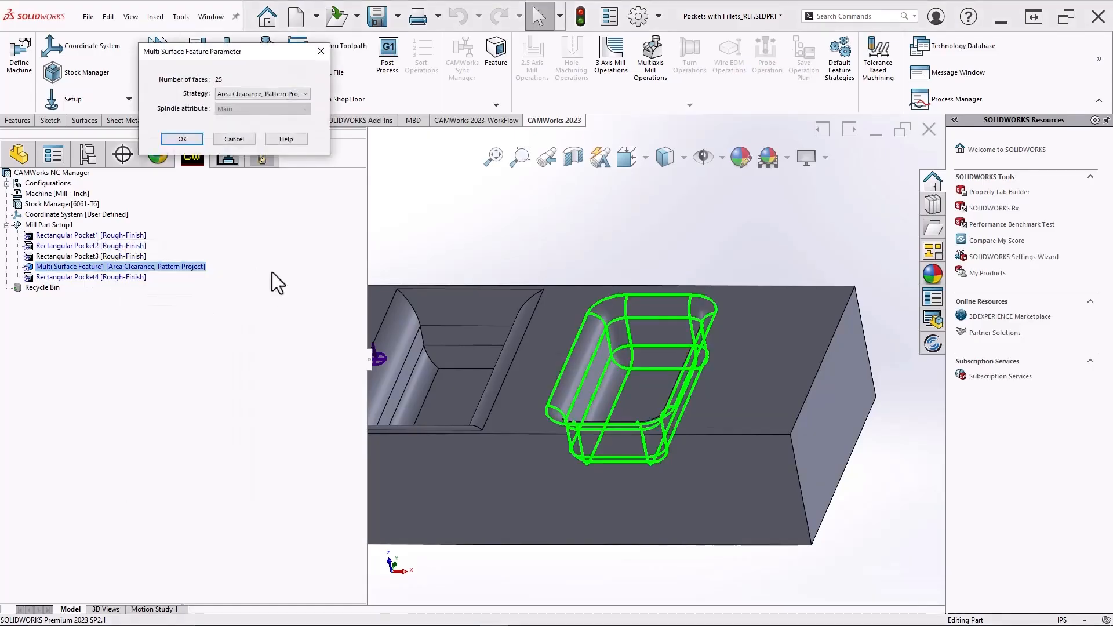
click(238, 92)
click(238, 168)
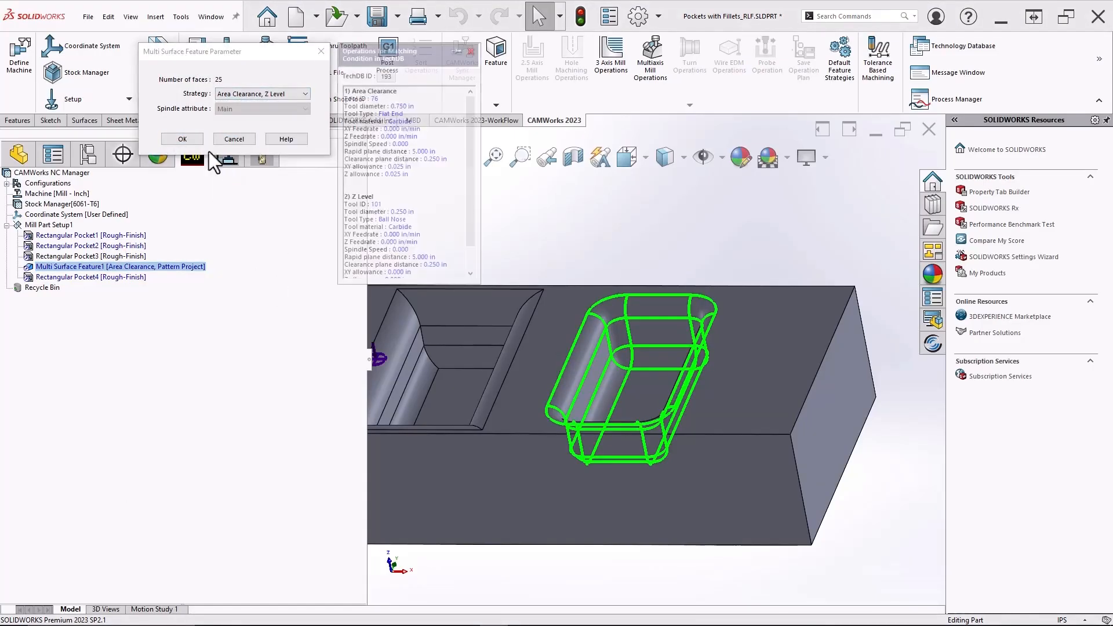
click(182, 139)
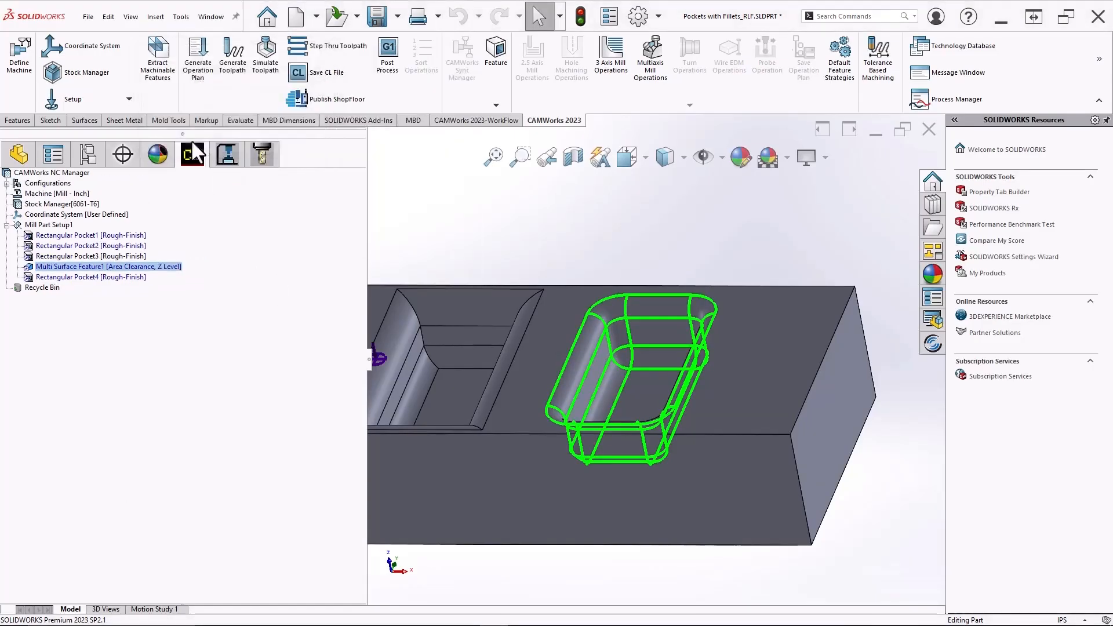
Step: Generate an operation plan for Multi Surface Feature1, and generate the toolpaths for Area Clearance1 and Z Level1
right_click(88, 267)
click(136, 314)
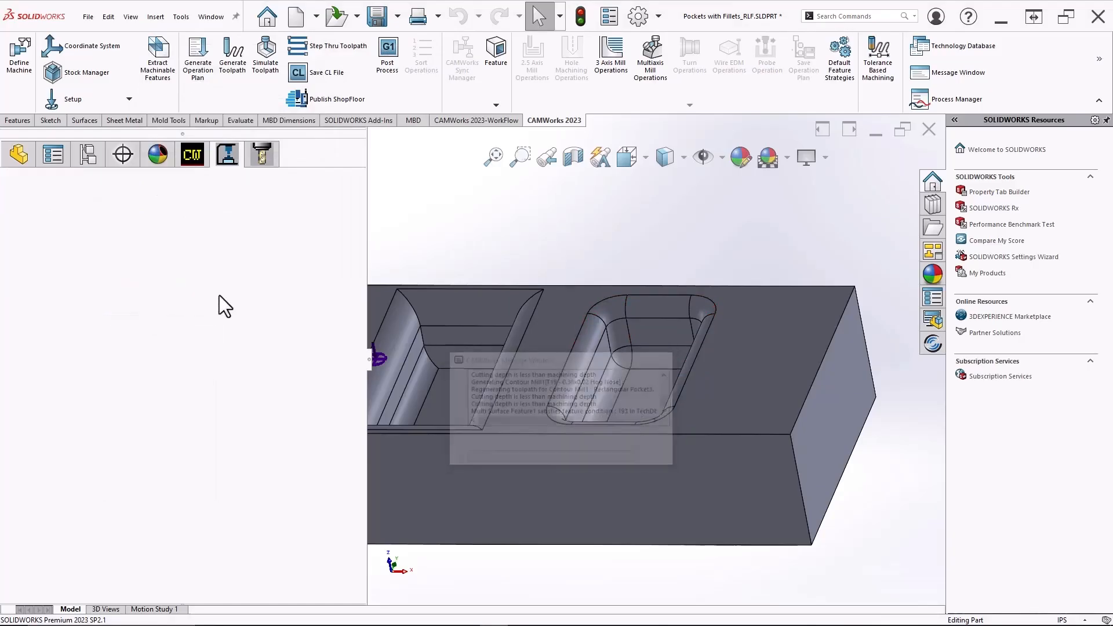
click(68, 256)
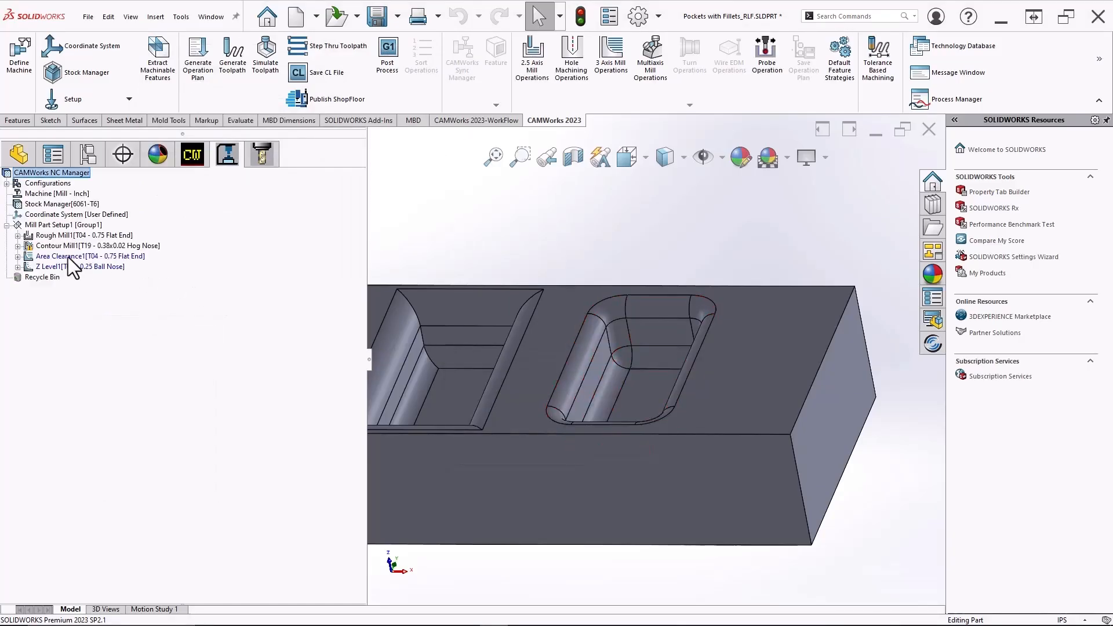
shift+click(61, 266)
right_click(62, 266)
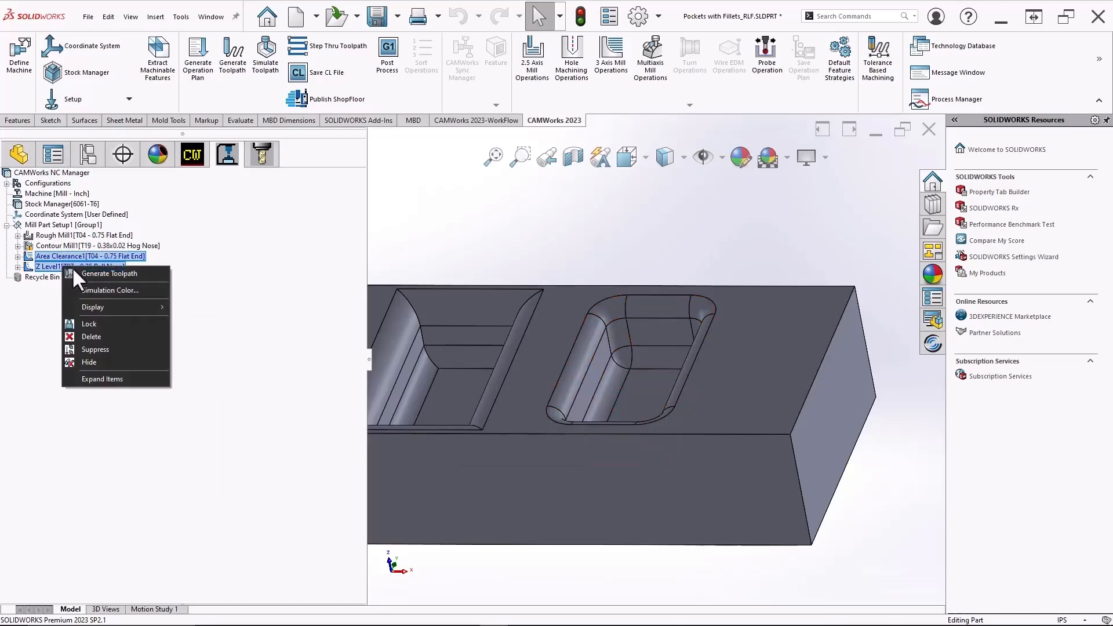
click(101, 273)
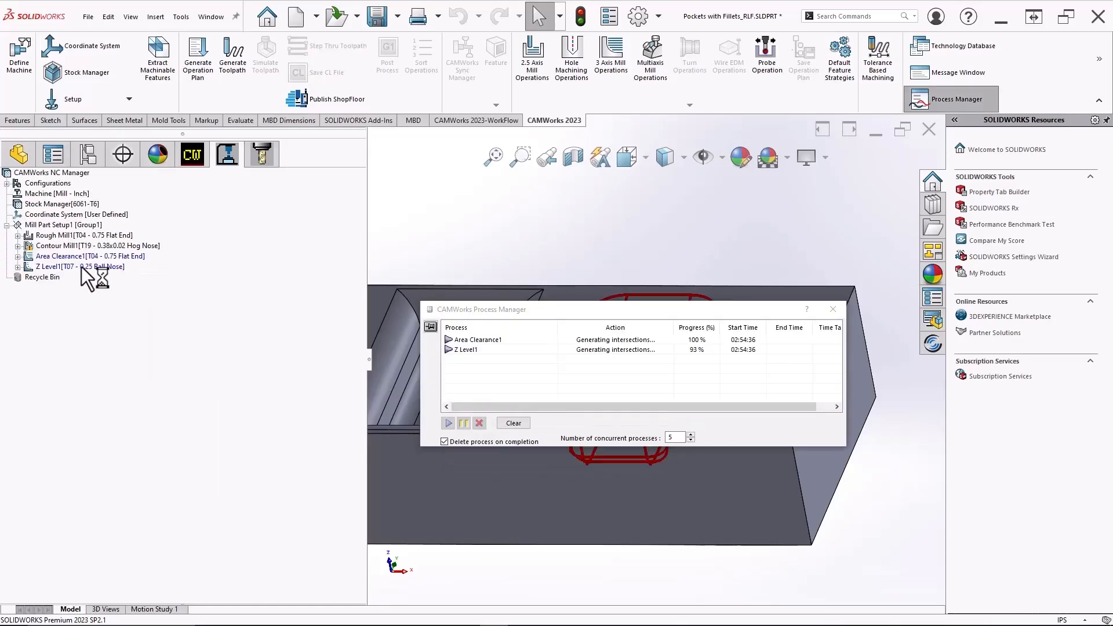
Step: Examine the Z Level1 toolpath inside the fourth pocket and the Area Clearance1 toolpath across the part
click(55, 266)
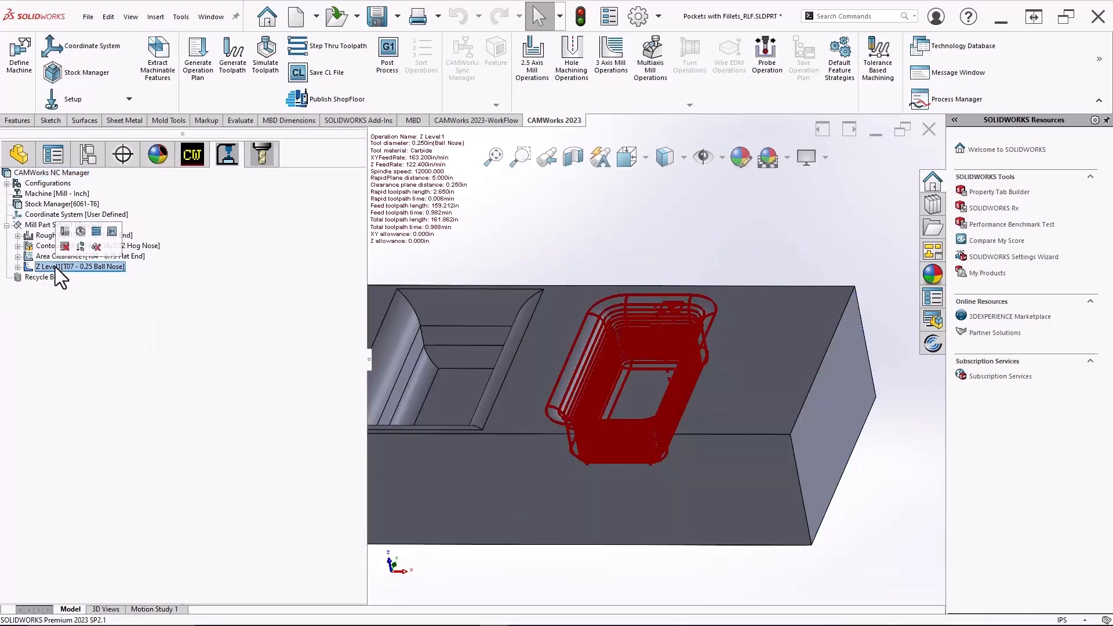
scroll(629, 424, down, 5)
middle_drag(599, 444, 613, 395)
scroll(611, 406, down, 4)
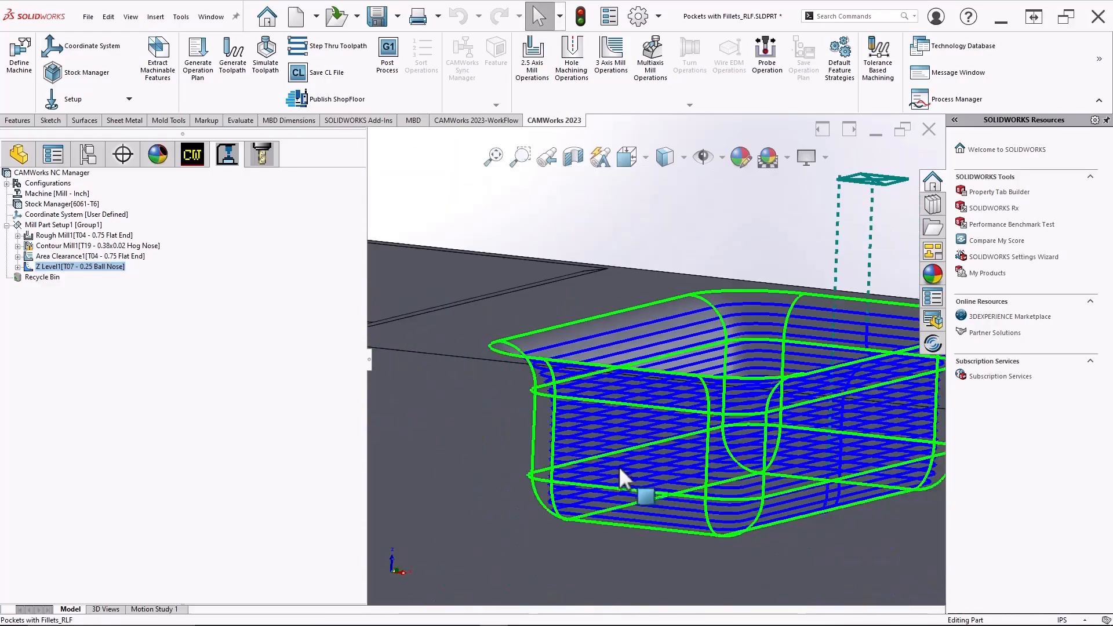
middle_drag(618, 466, 633, 427)
scroll(636, 425, up, 5)
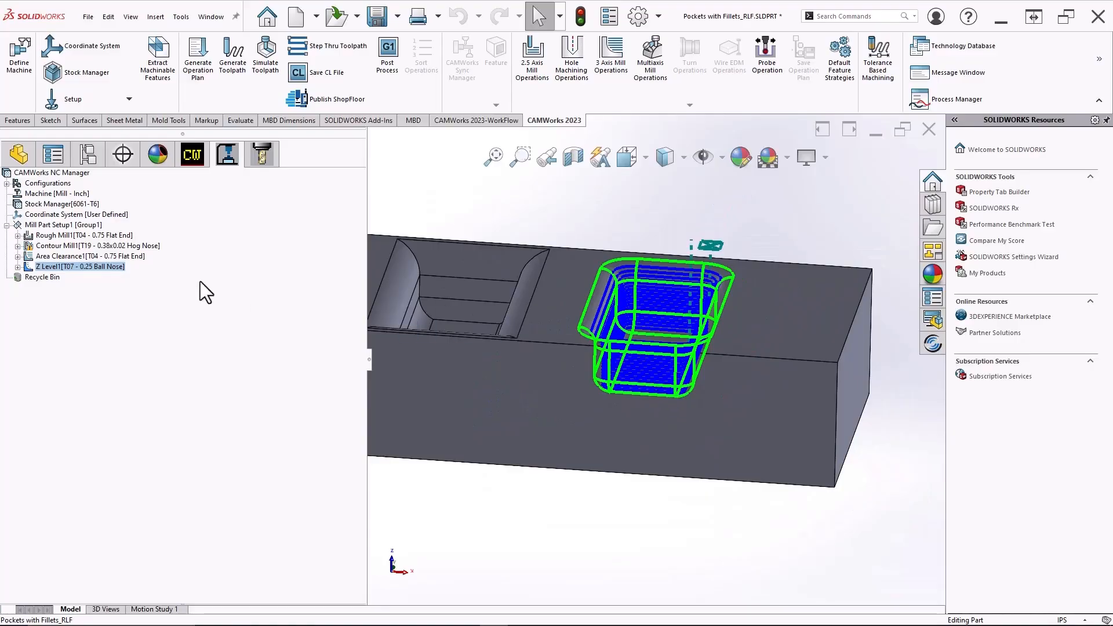
click(68, 258)
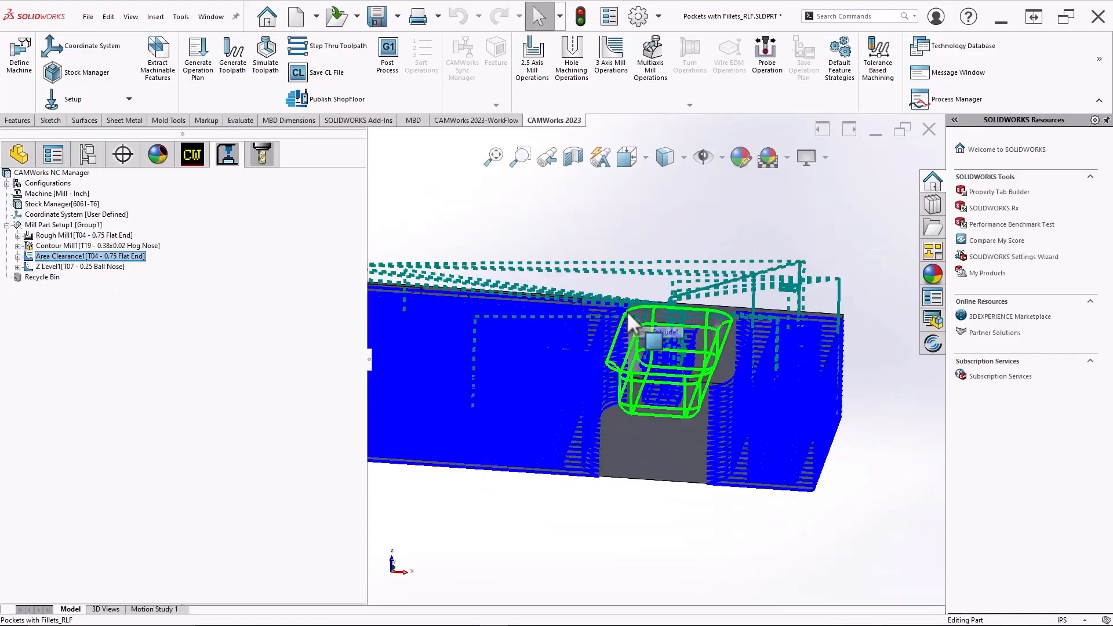
middle_drag(686, 250, 715, 343)
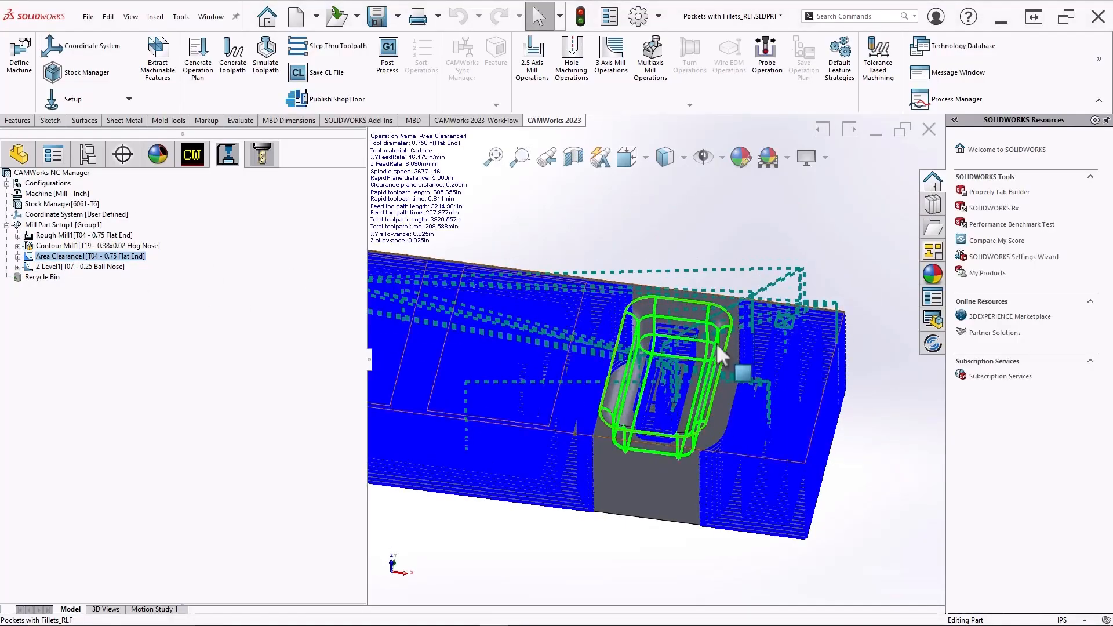
click(85, 267)
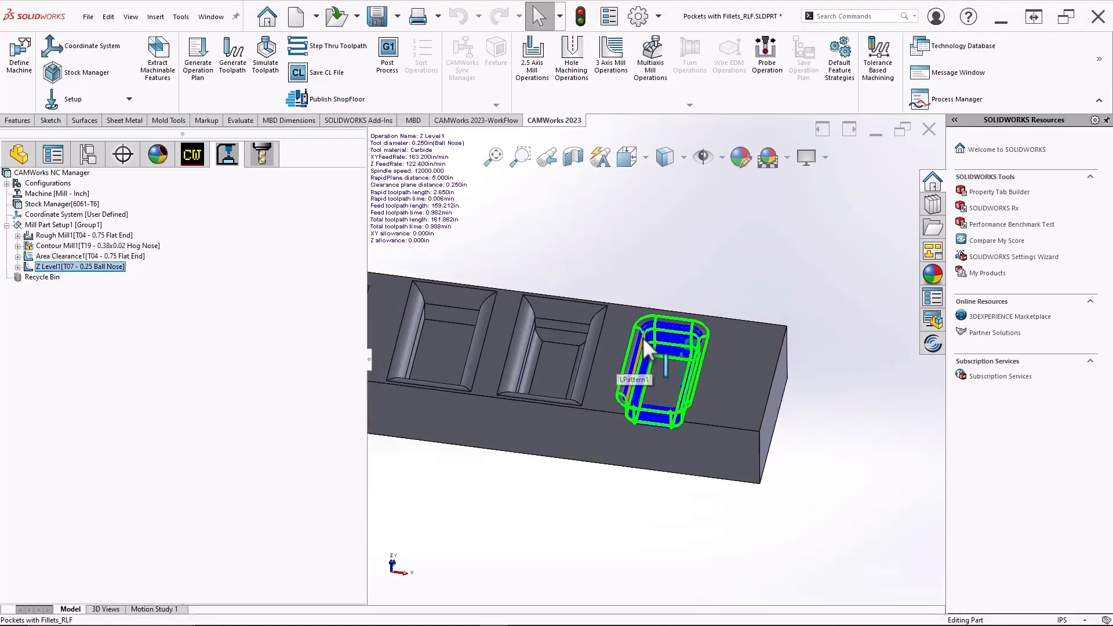
scroll(645, 337, down, 2)
scroll(645, 361, up, 3)
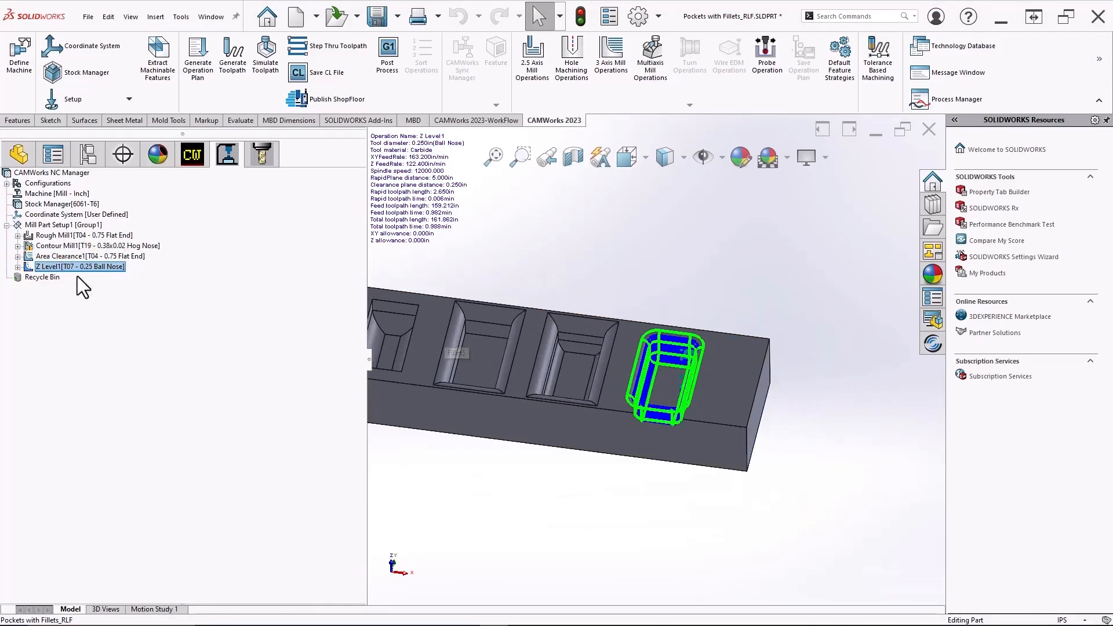
Step: Compare Multi Surface Feature1 with Rectangular Pocket3 on the part, and view the feature recognition commands available for Mill Part Setup1
click(192, 162)
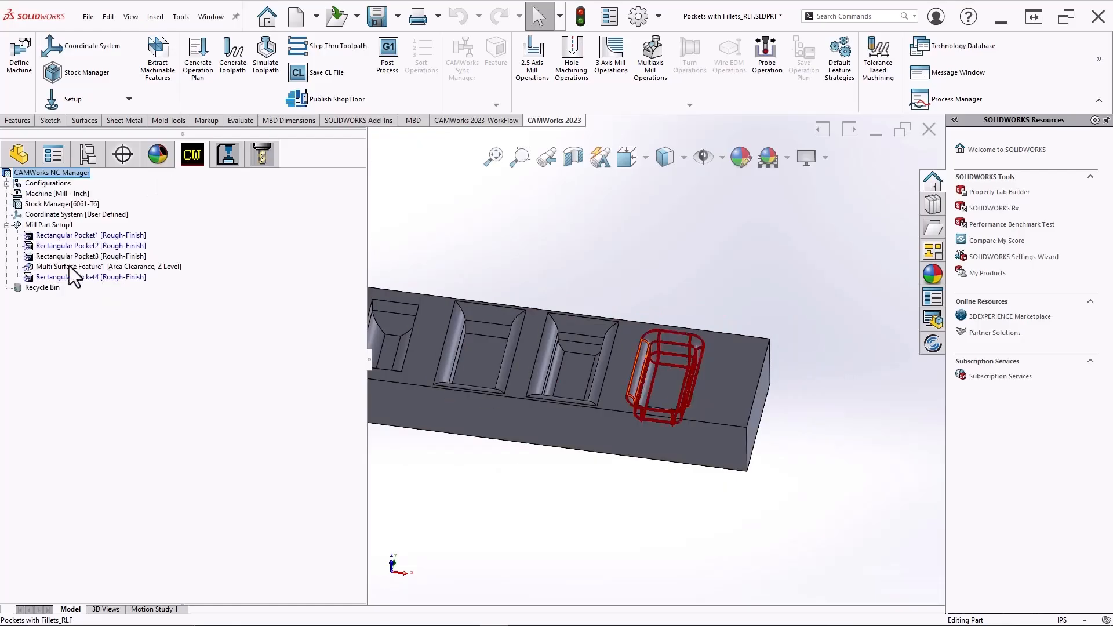
click(63, 266)
scroll(458, 328, down, 2)
scroll(474, 321, down, 2)
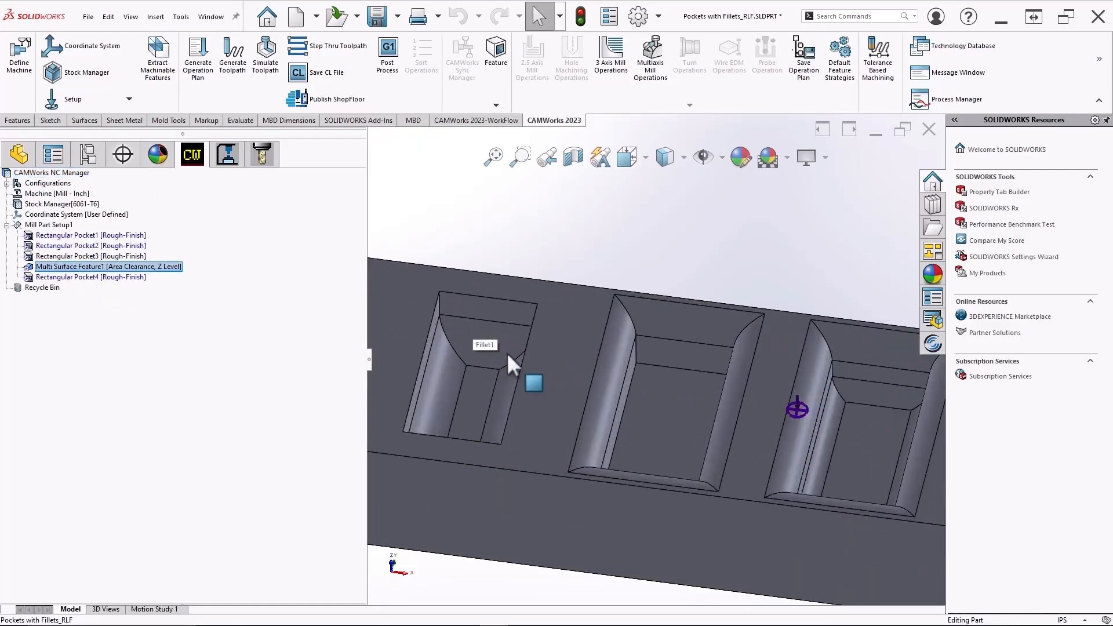
click(69, 257)
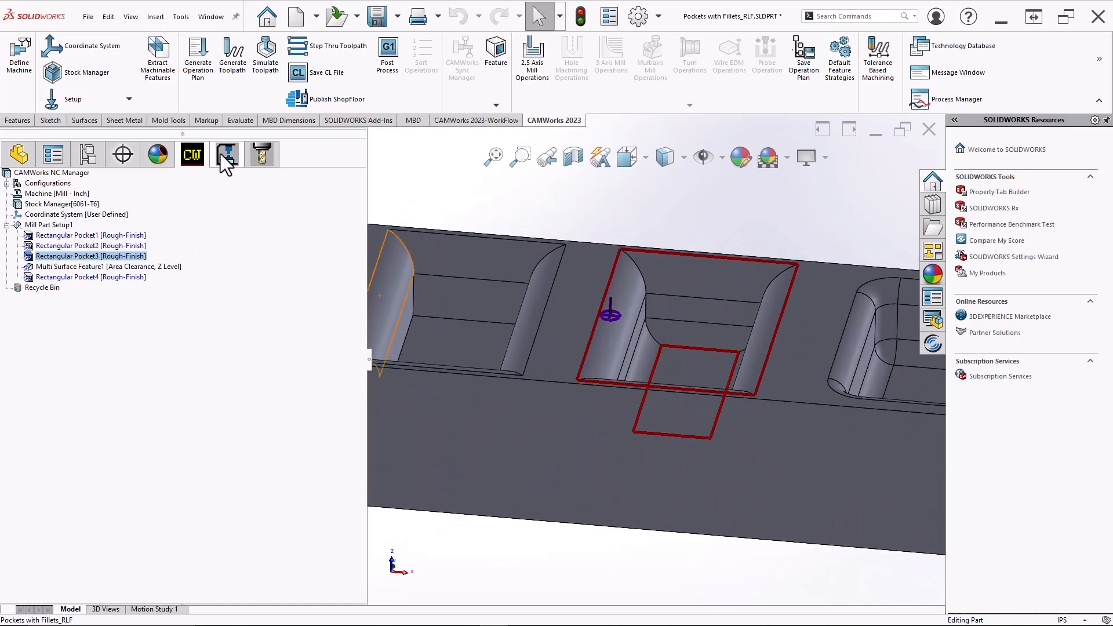
scroll(729, 373, up, 3)
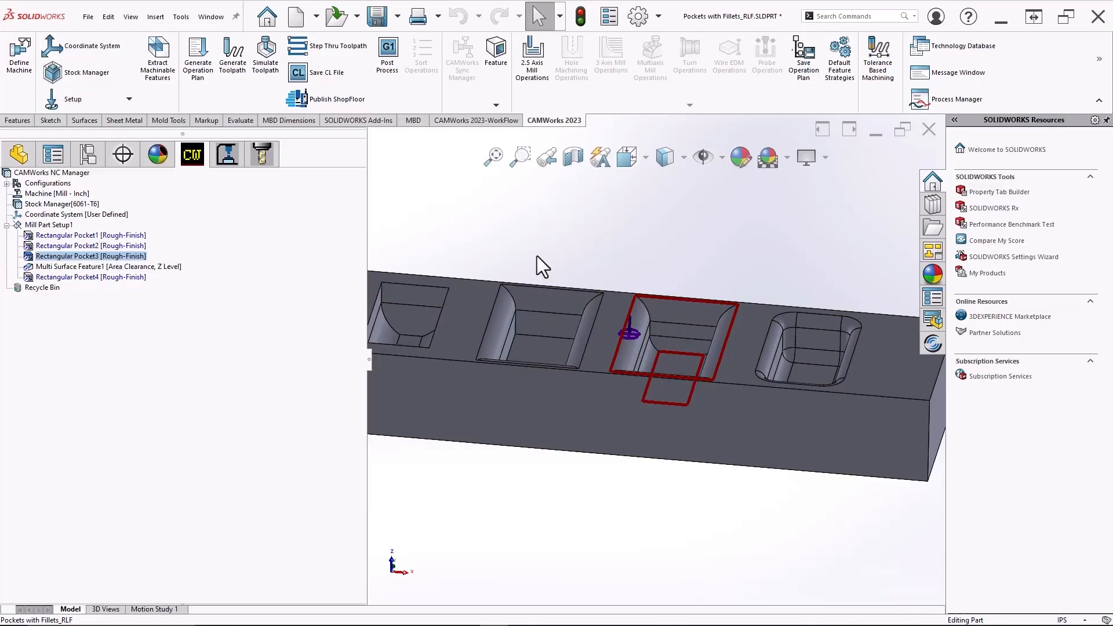
right_click(61, 224)
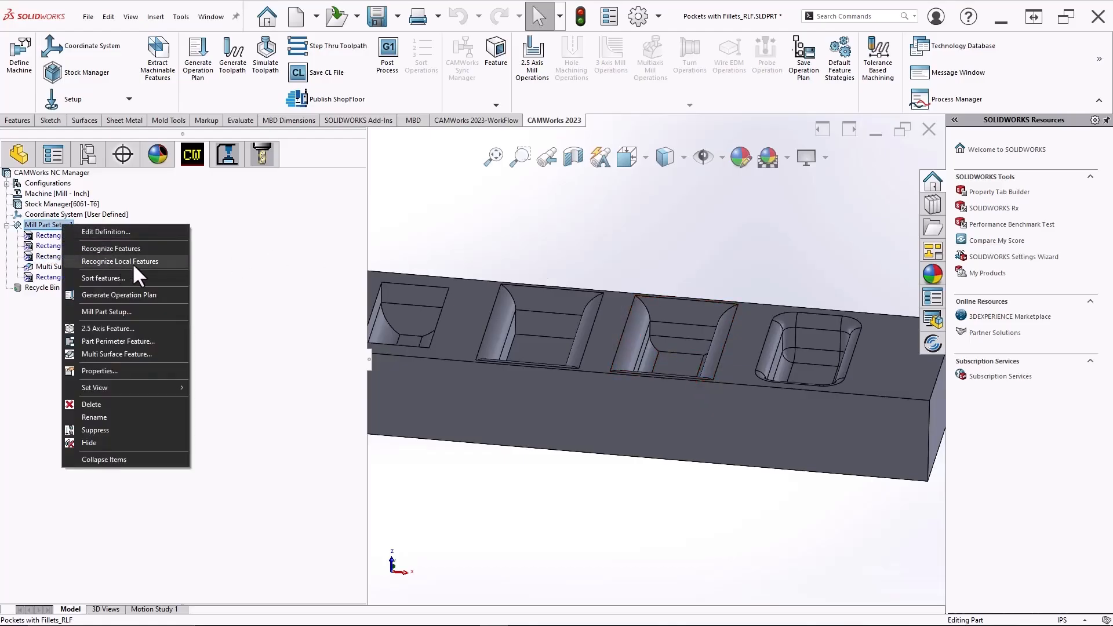
click(590, 256)
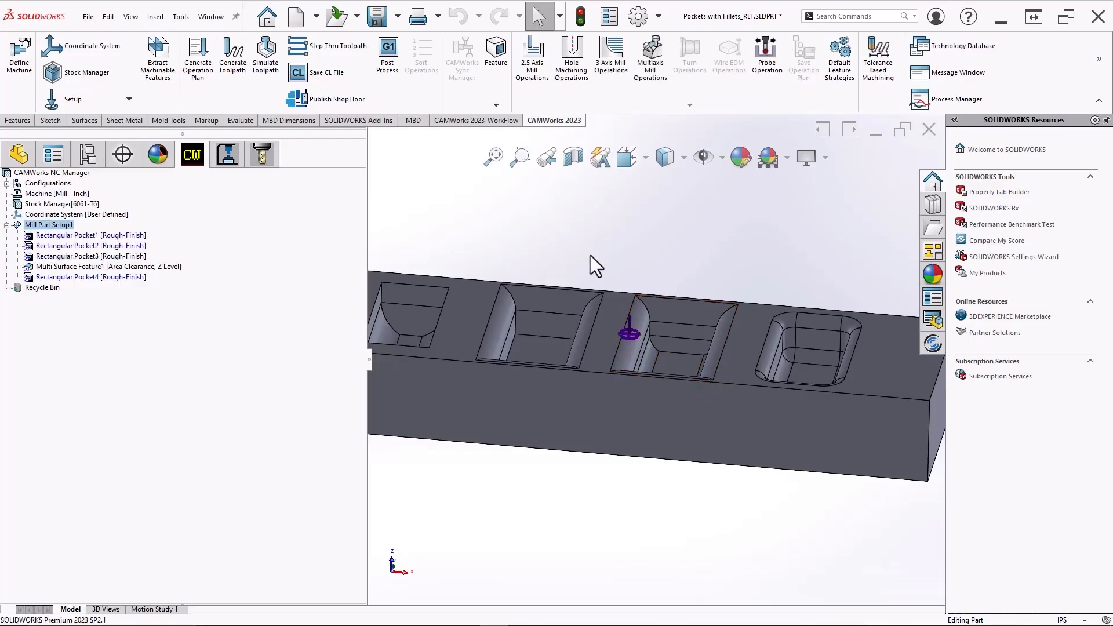
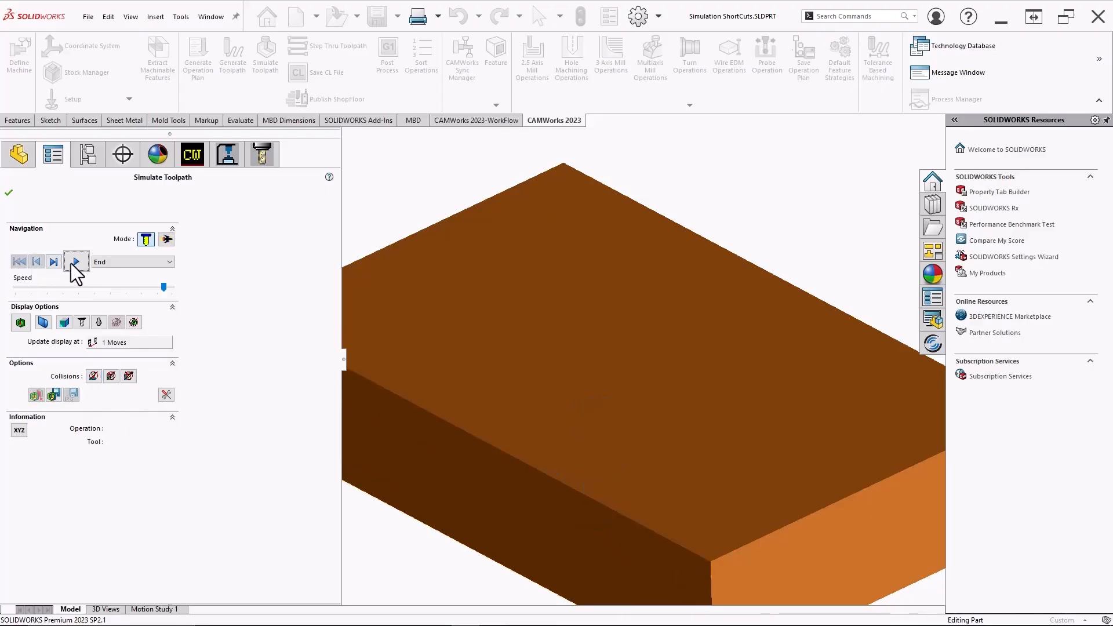
Step: Play the Contour Mill3 simulation on the uncut stock, inspect the cut at the edge pocket, and close the simulation
click(74, 262)
scroll(572, 397, up, 3)
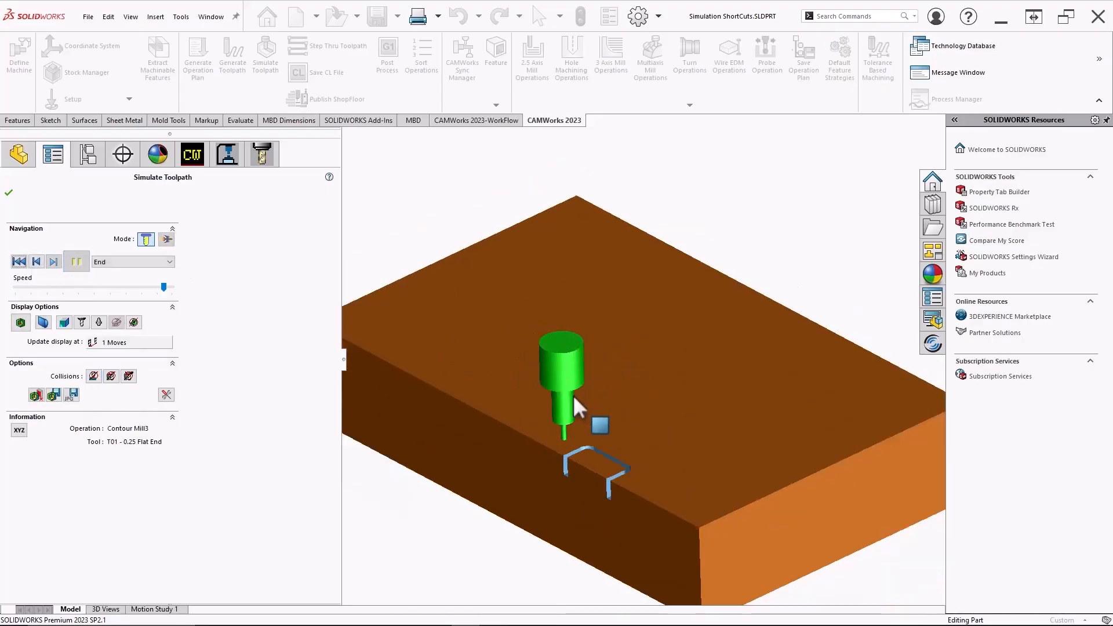
scroll(552, 420, down, 3)
middle_drag(552, 420, 567, 442)
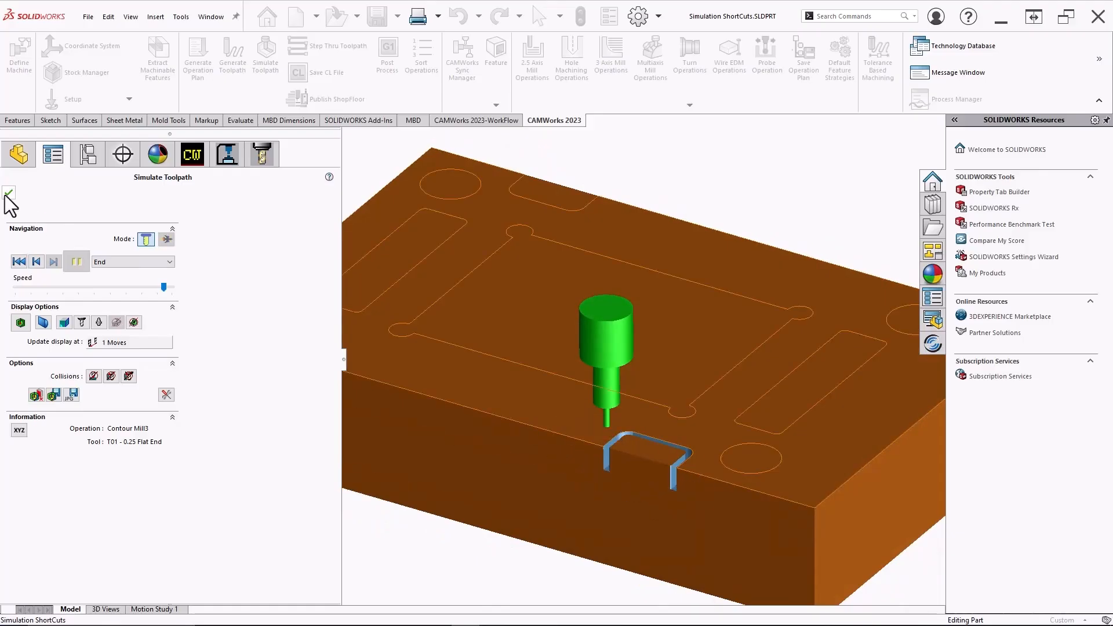
middle_drag(595, 496, 594, 396)
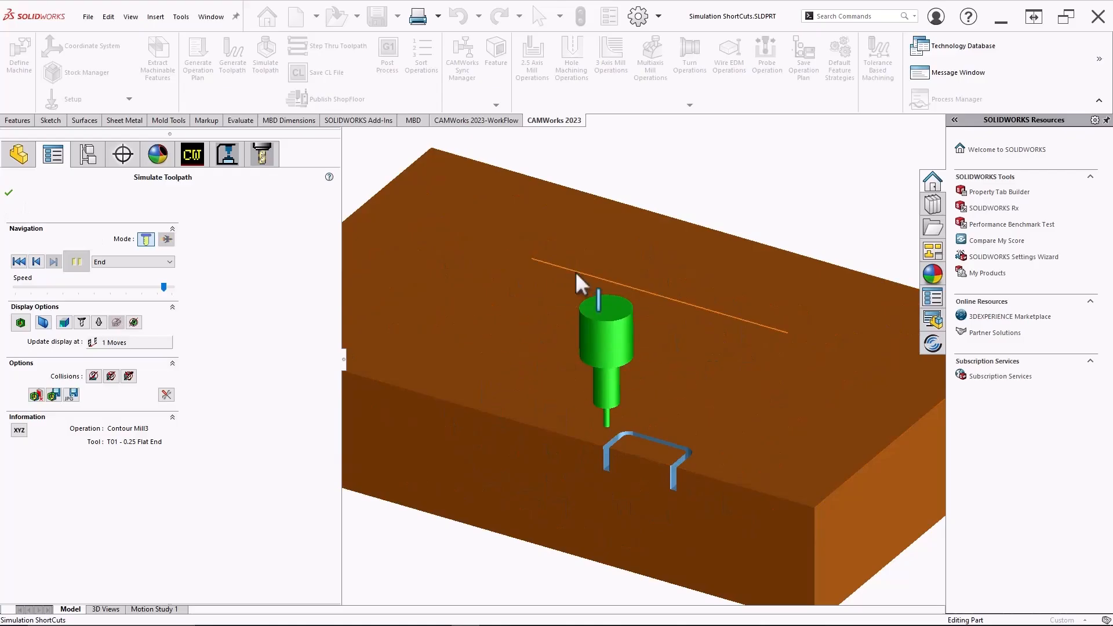
click(9, 192)
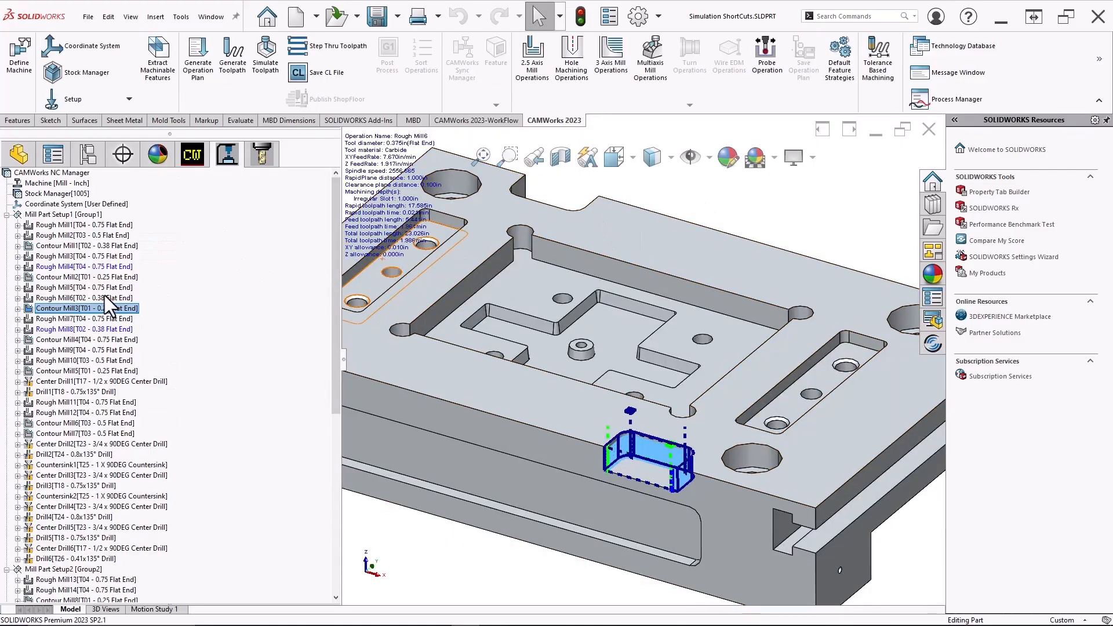
Step: Start a toolpath simulation of Contour Mill3 with the WIP computed from all preceding operations at Coarse quality
right_click(58, 308)
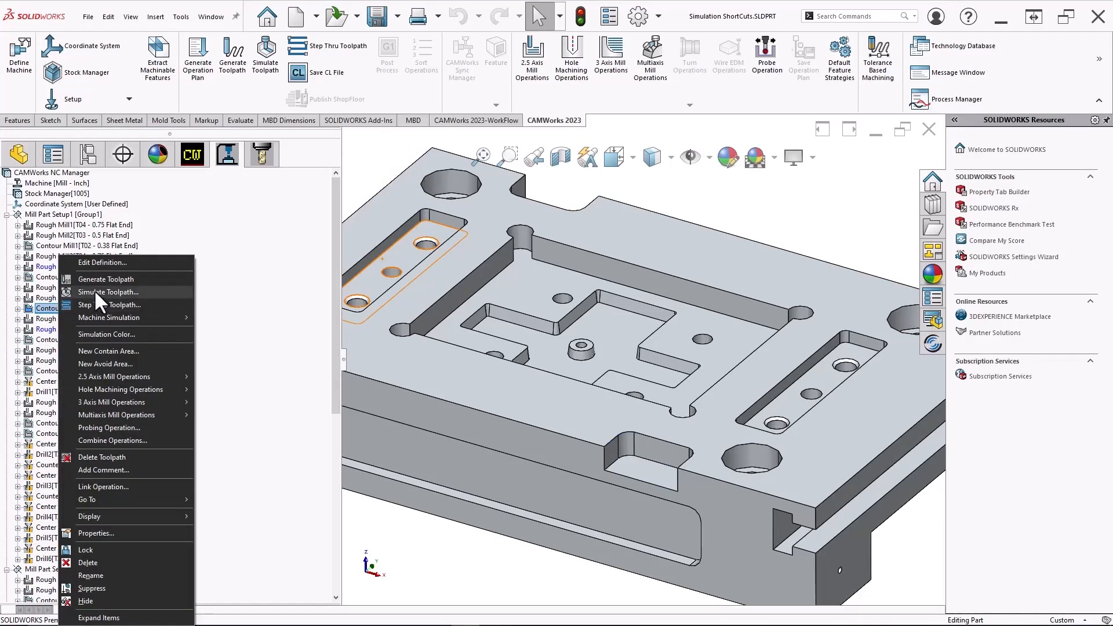
click(94, 291)
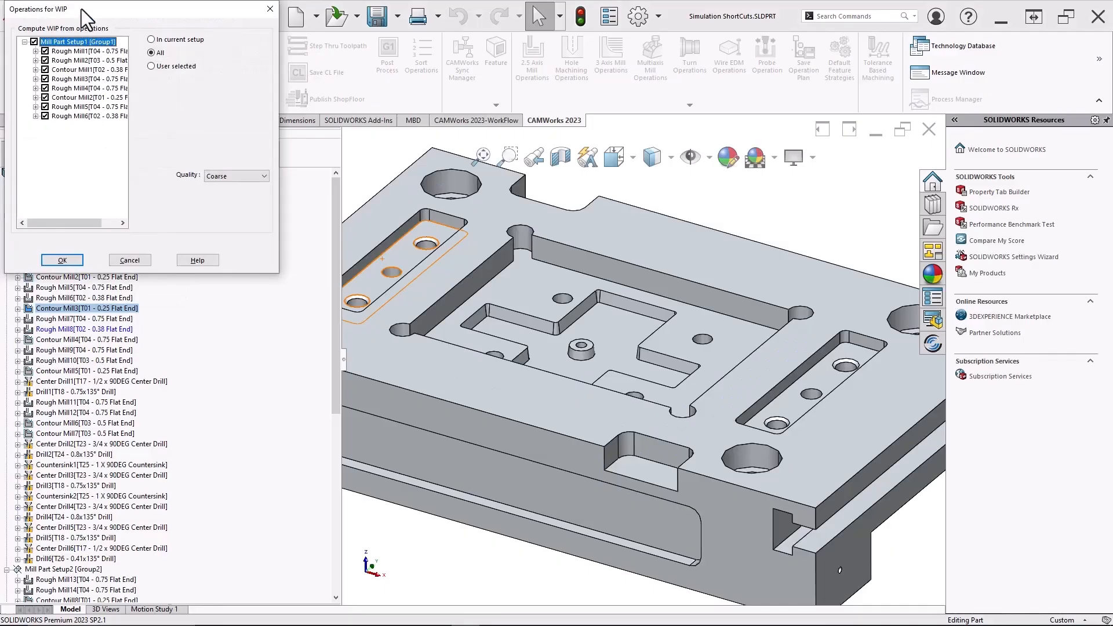
drag(81, 9, 308, 137)
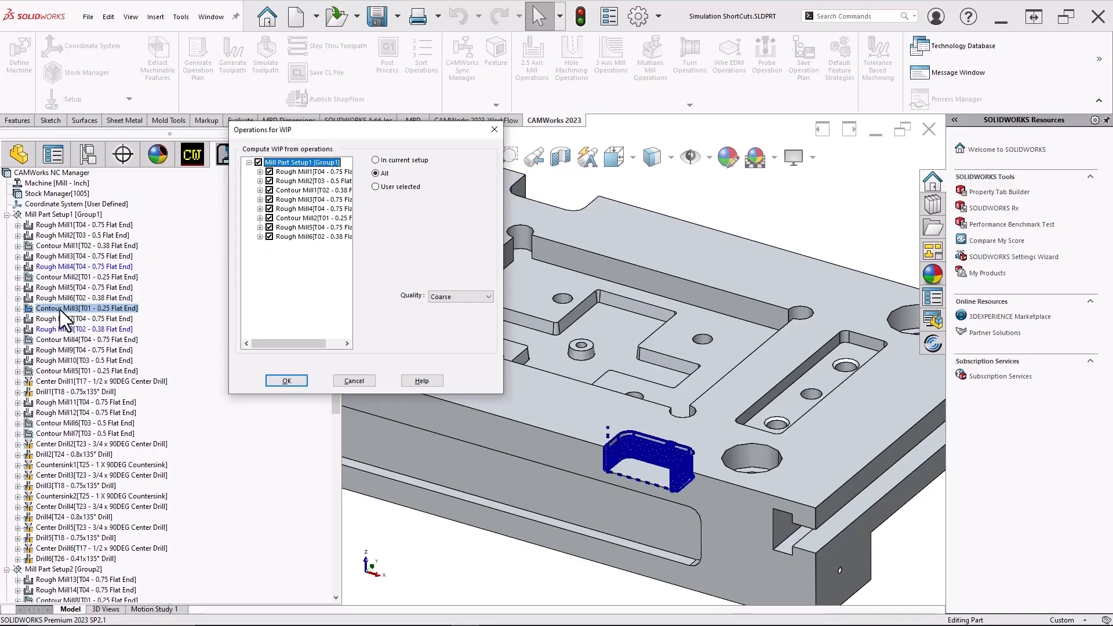
click(286, 380)
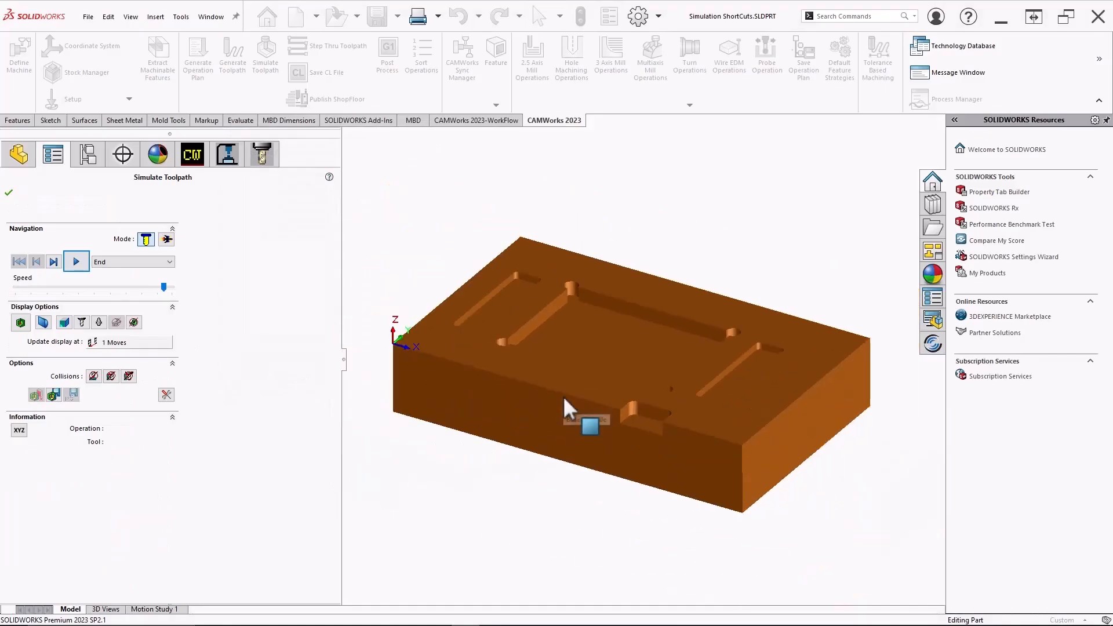
Step: Play Contour Mill3 on the pre-machined stock, inspect the edge pocket up close, and close the simulation
middle_drag(574, 325, 556, 343)
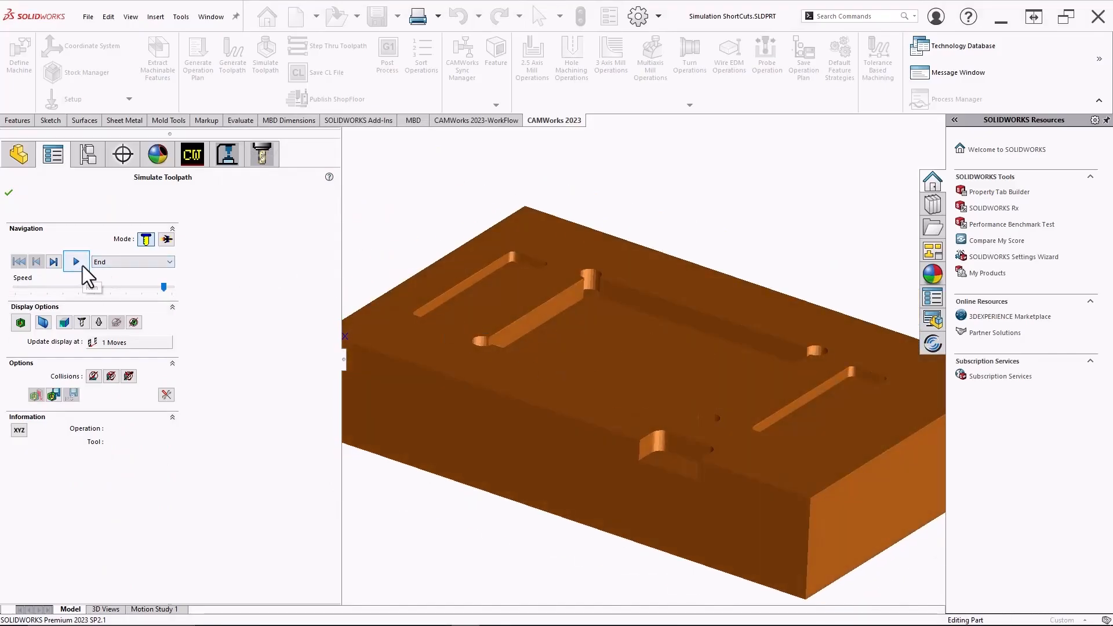
click(78, 264)
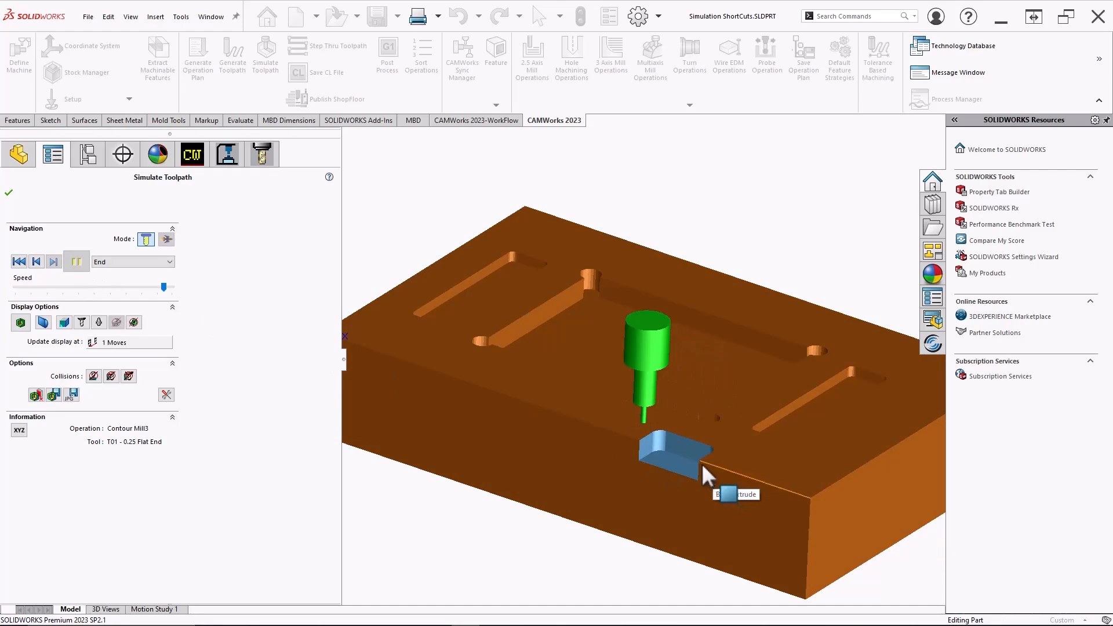
scroll(695, 459, down, 5)
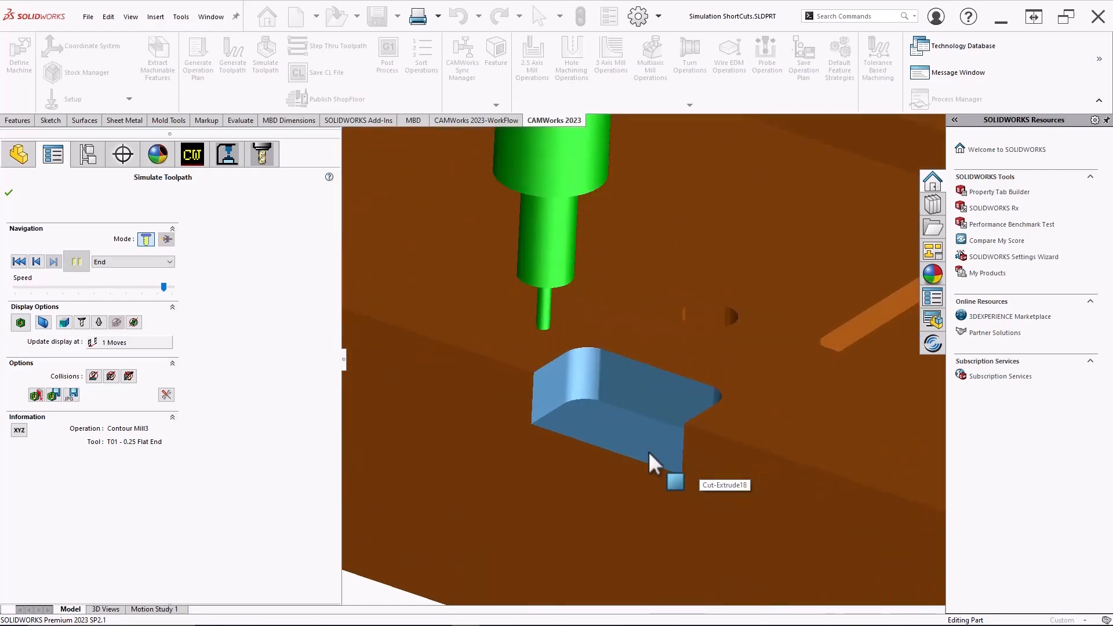
key(f)
click(9, 192)
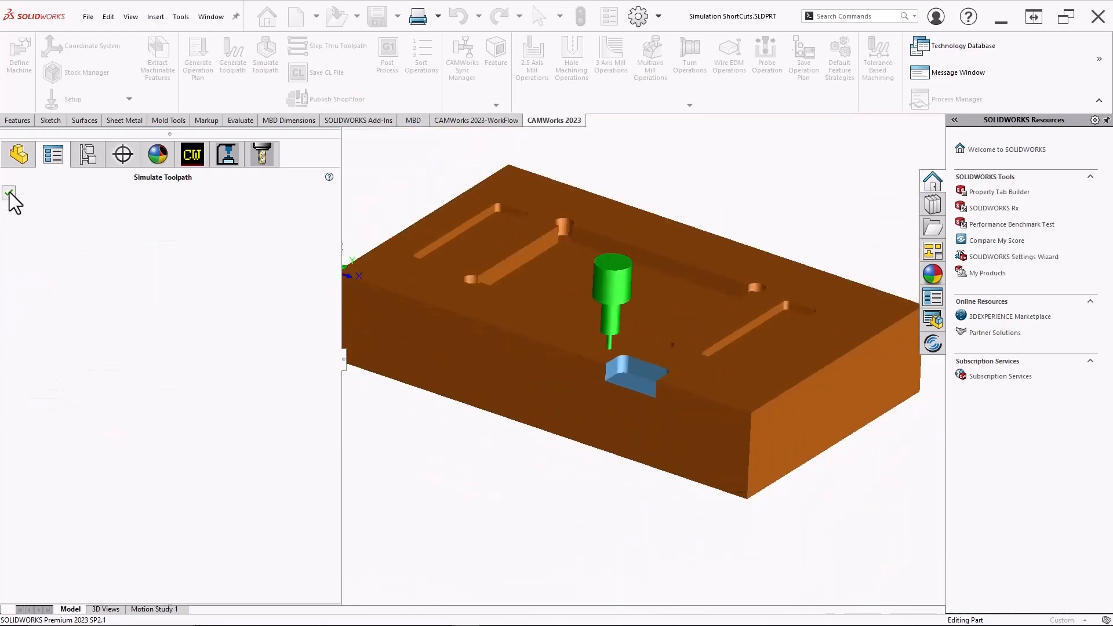
Step: Start a toolpath simulation of Contour Mill10 in Mill Part Setup2 with the WIP computed from all preceding operations of both setups
scroll(94, 348, down, 4)
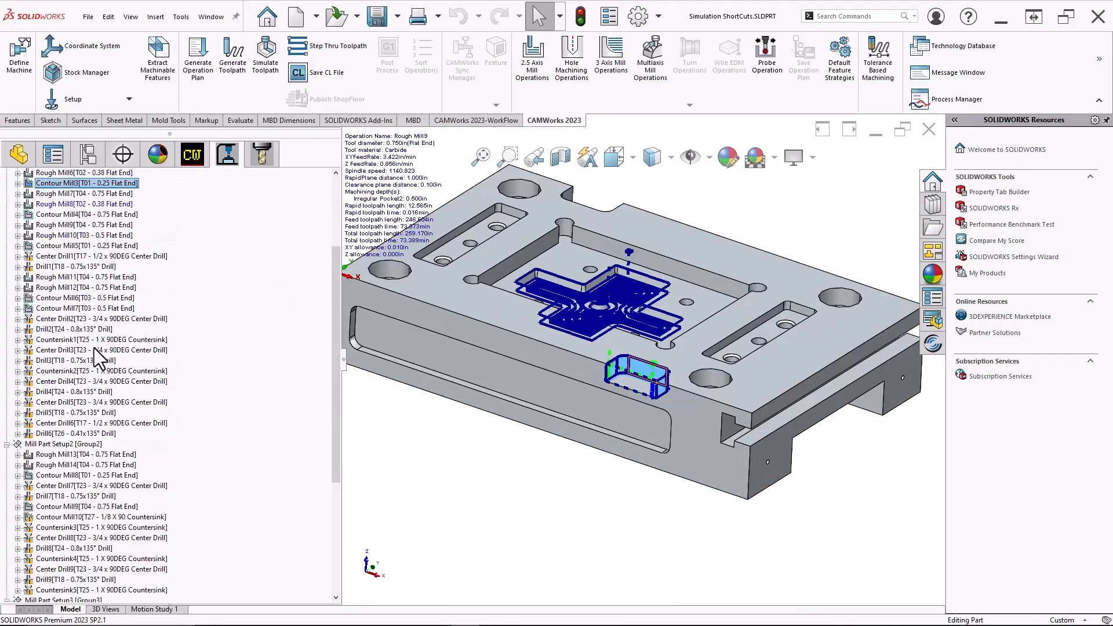
scroll(94, 348, down, 4)
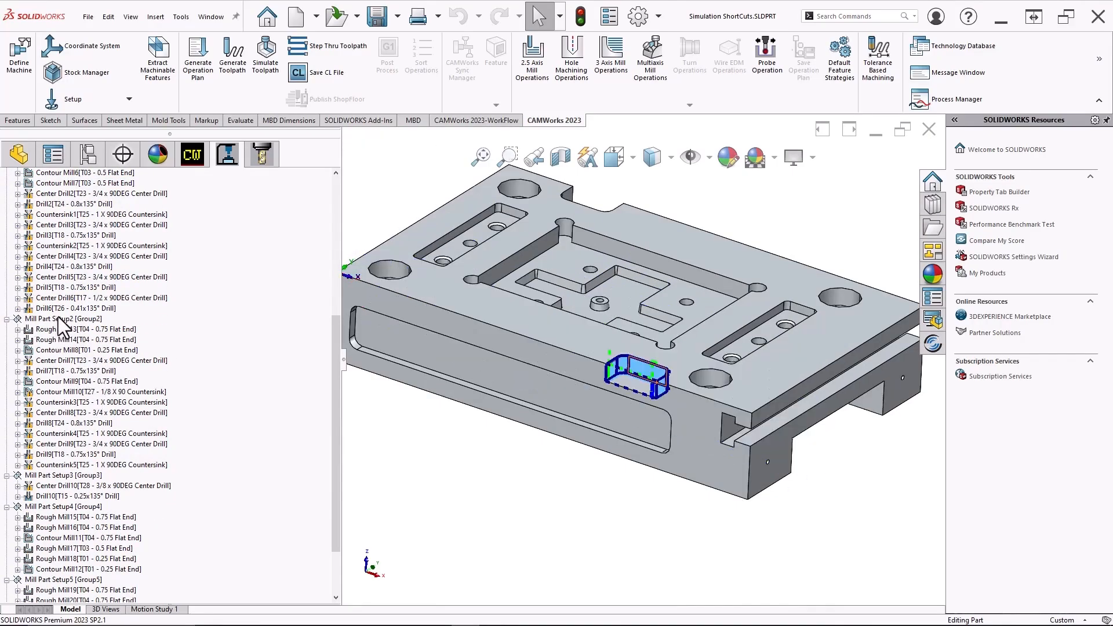
right_click(64, 392)
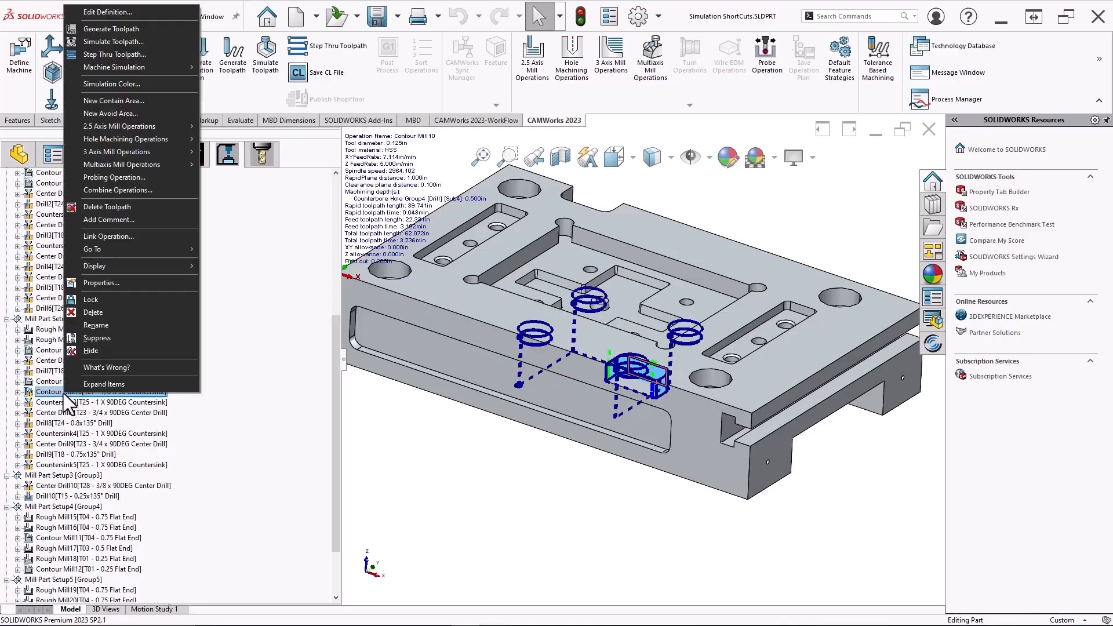
click(89, 43)
scroll(88, 184, up, 10)
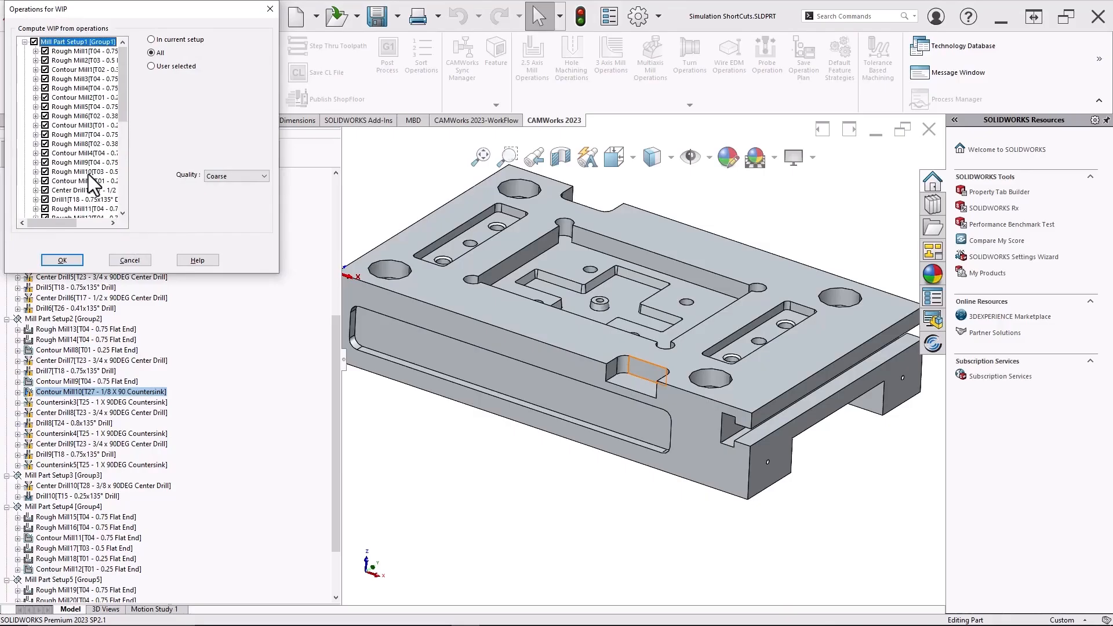
scroll(77, 63, down, 10)
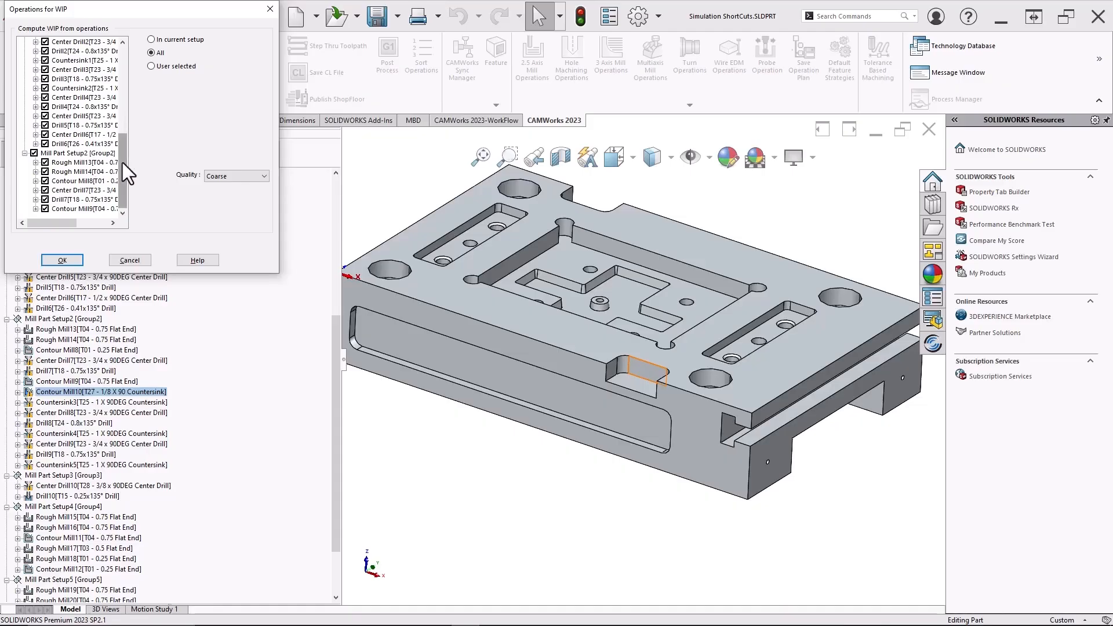
mouse_move(122, 156)
mouse_down()
mouse_move(122, 203)
mouse_move(122, 74)
mouse_move(119, 164)
mouse_up()
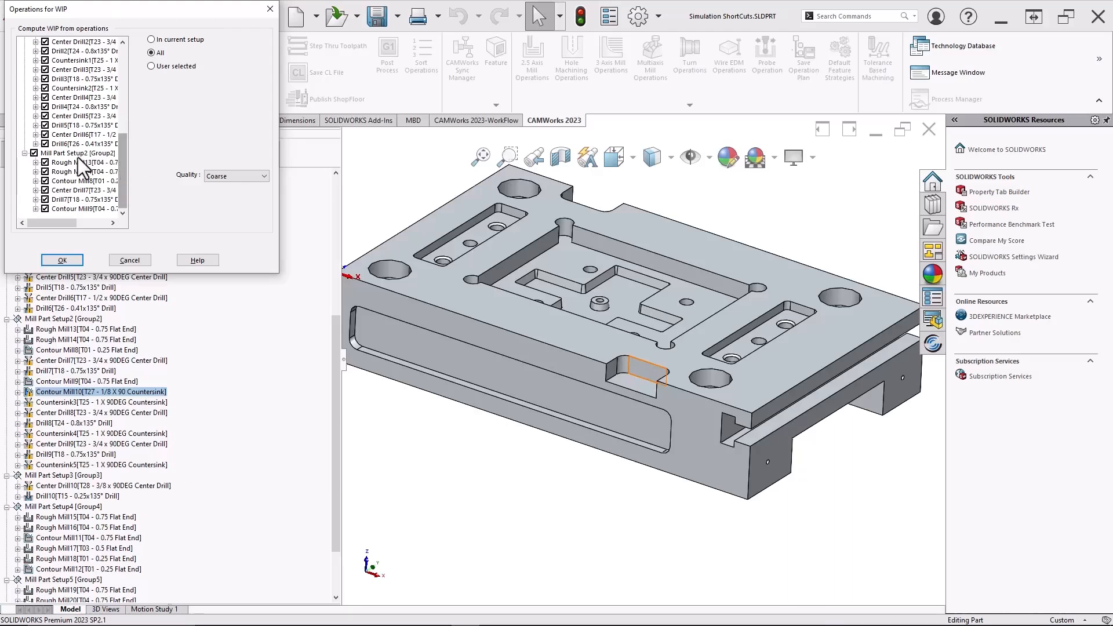
mouse_move(123, 155)
mouse_down()
mouse_move(123, 67)
mouse_move(119, 165)
mouse_up()
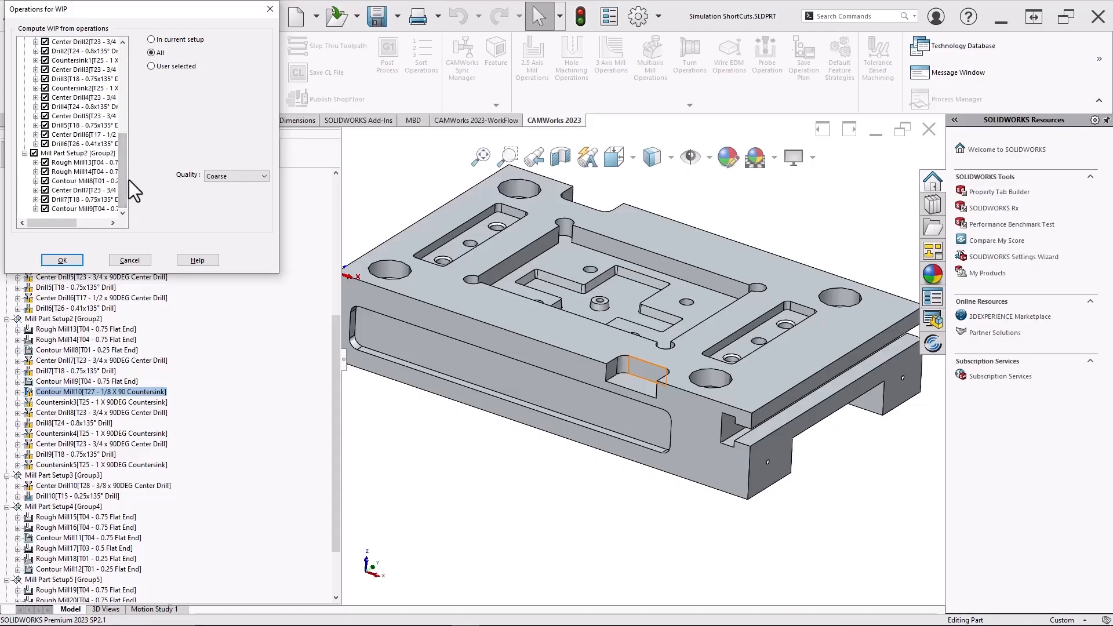
click(65, 260)
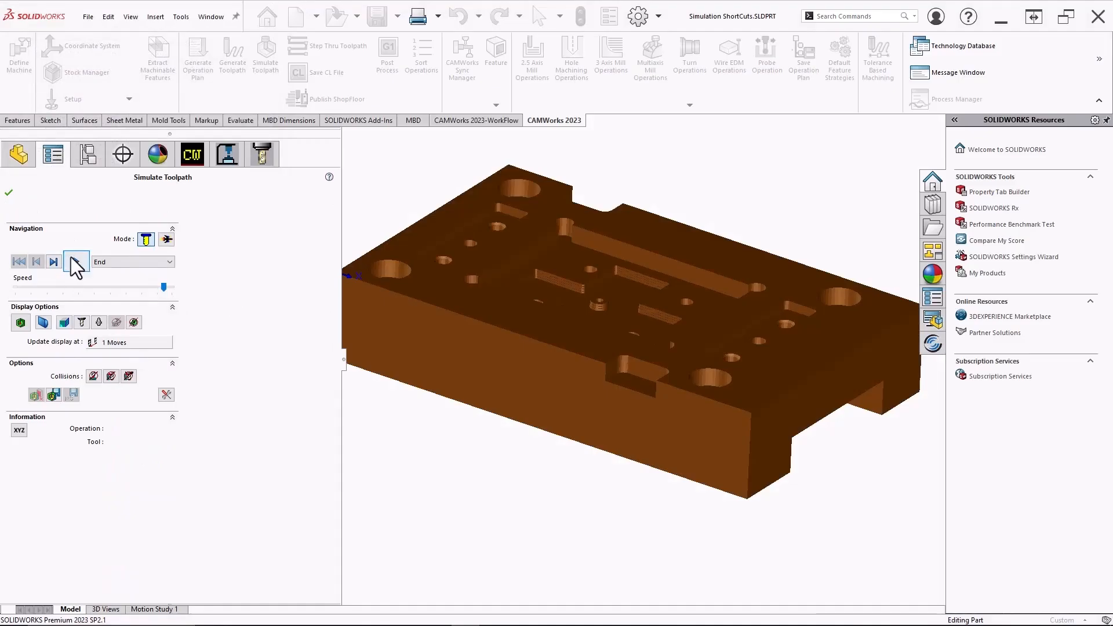
Step: Play the Contour Mill10 simulation, inspect the machined stock from several angles, and return to the operation list
click(76, 261)
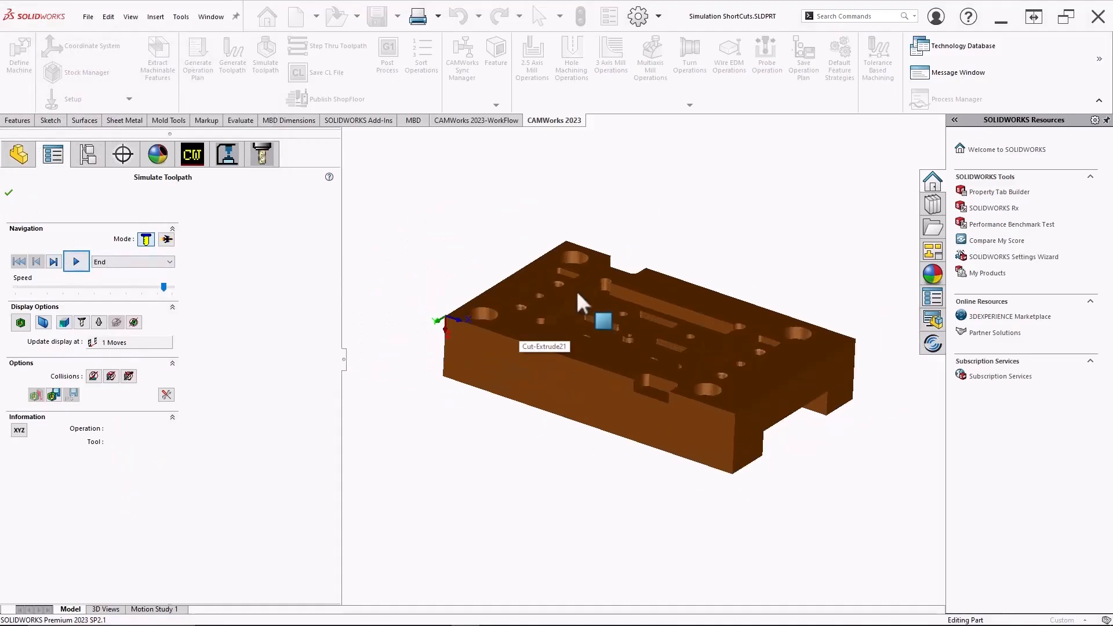
middle_drag(702, 328, 666, 313)
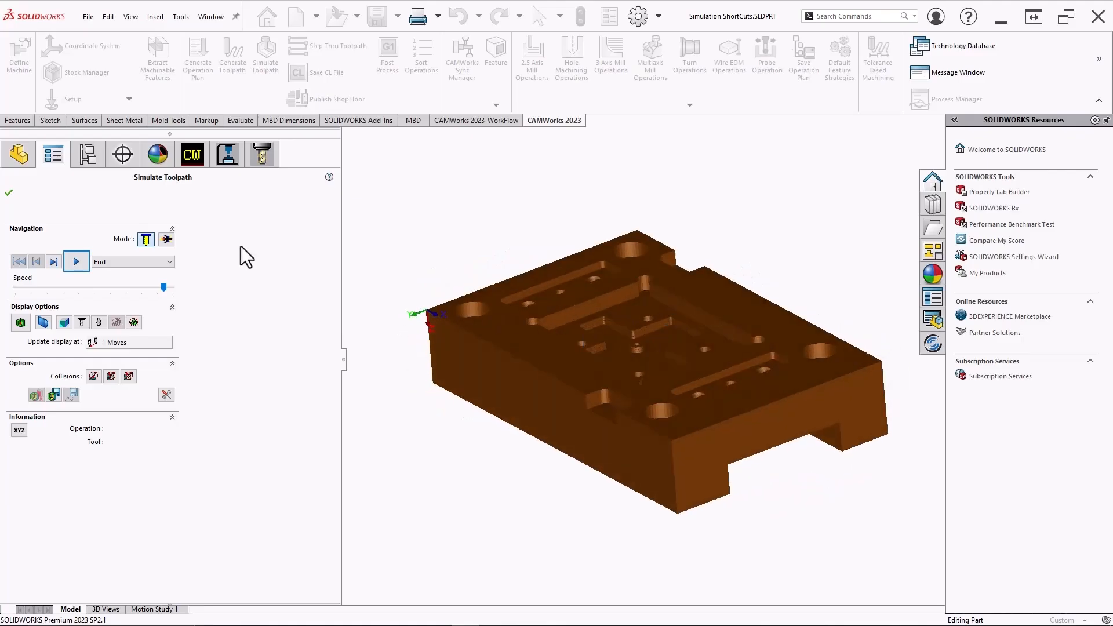
click(76, 261)
middle_drag(720, 452, 676, 294)
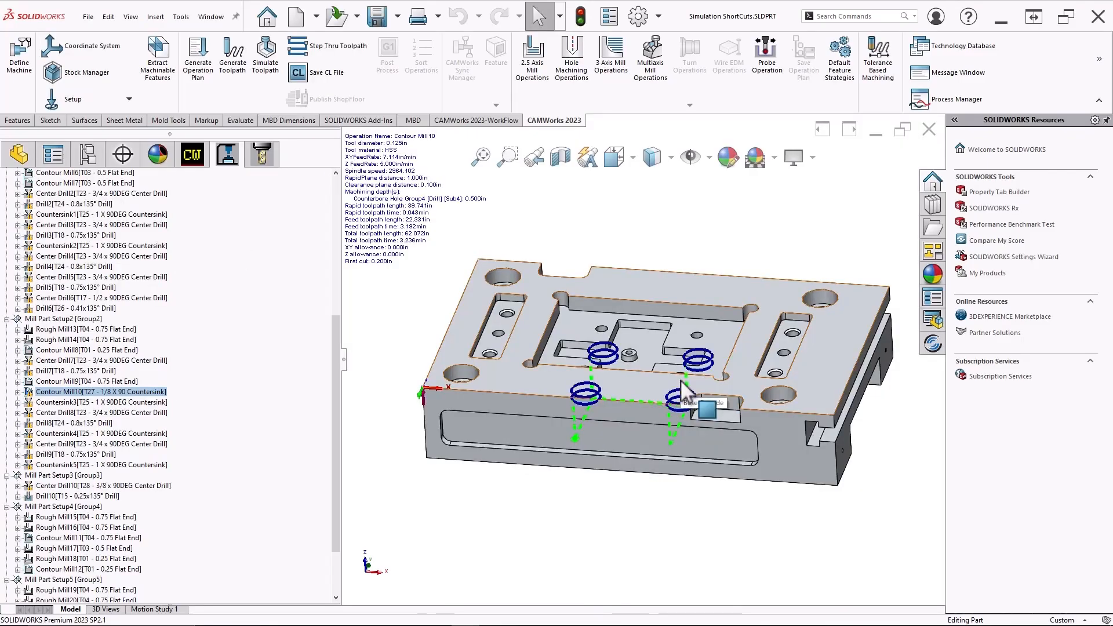
Step: Simulate Contour Mill3 by running the stock removal Up to Current, and play the operation itself to the end
scroll(111, 324, up, 8)
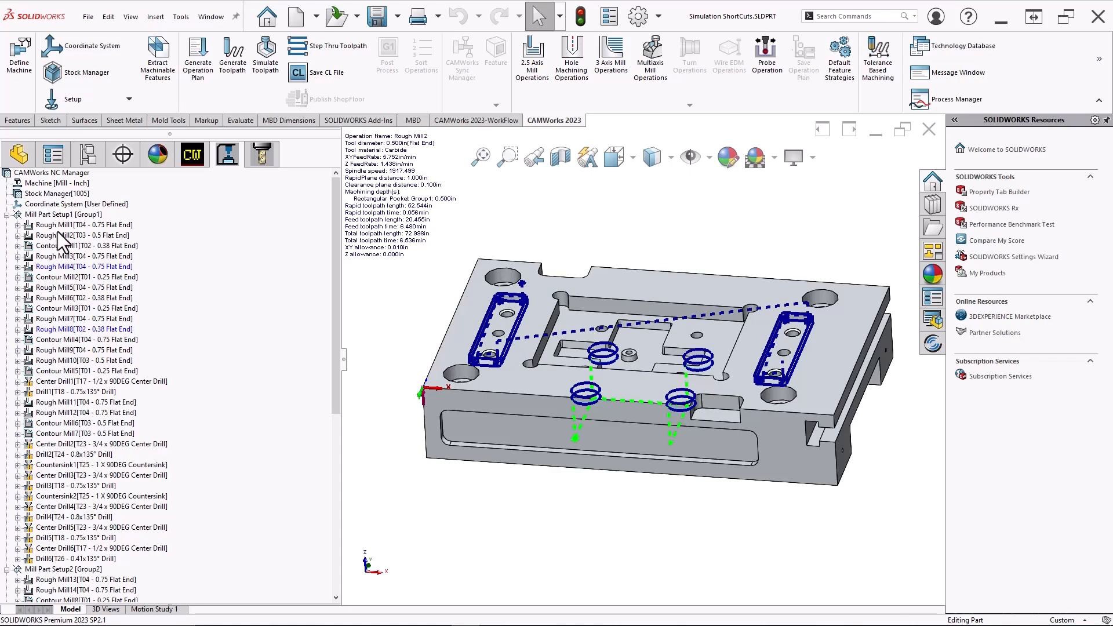
right_click(64, 308)
click(90, 292)
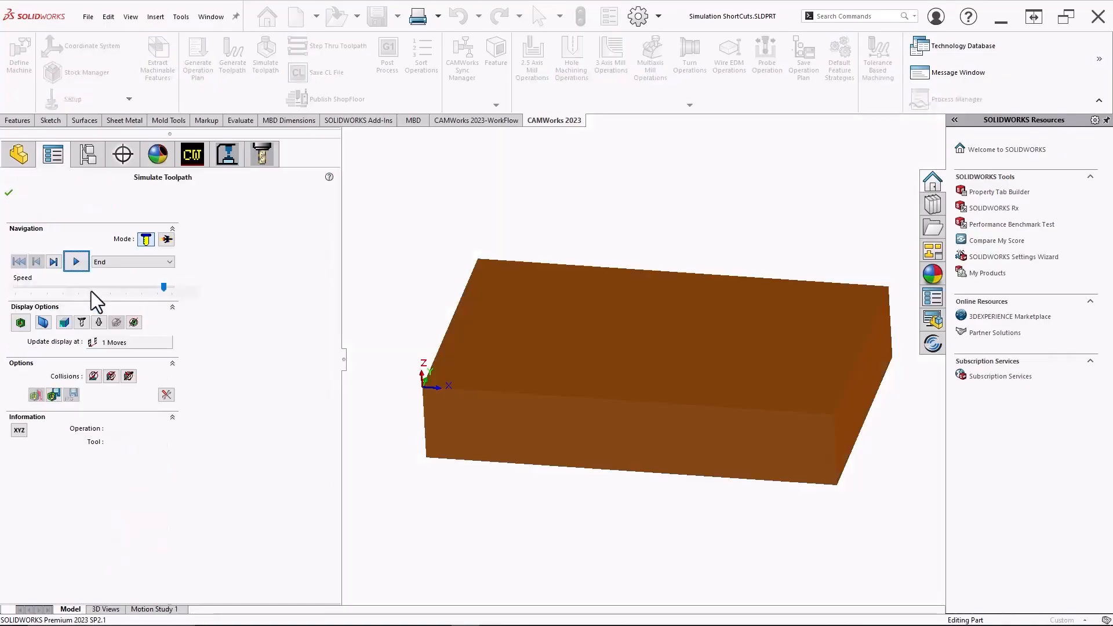
click(130, 261)
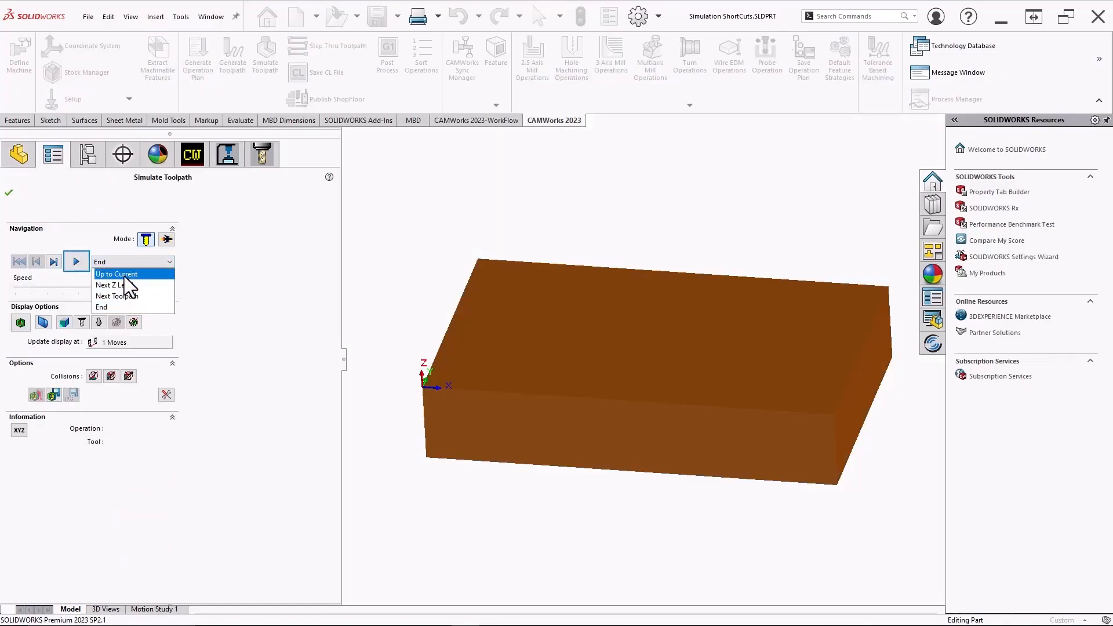
click(124, 274)
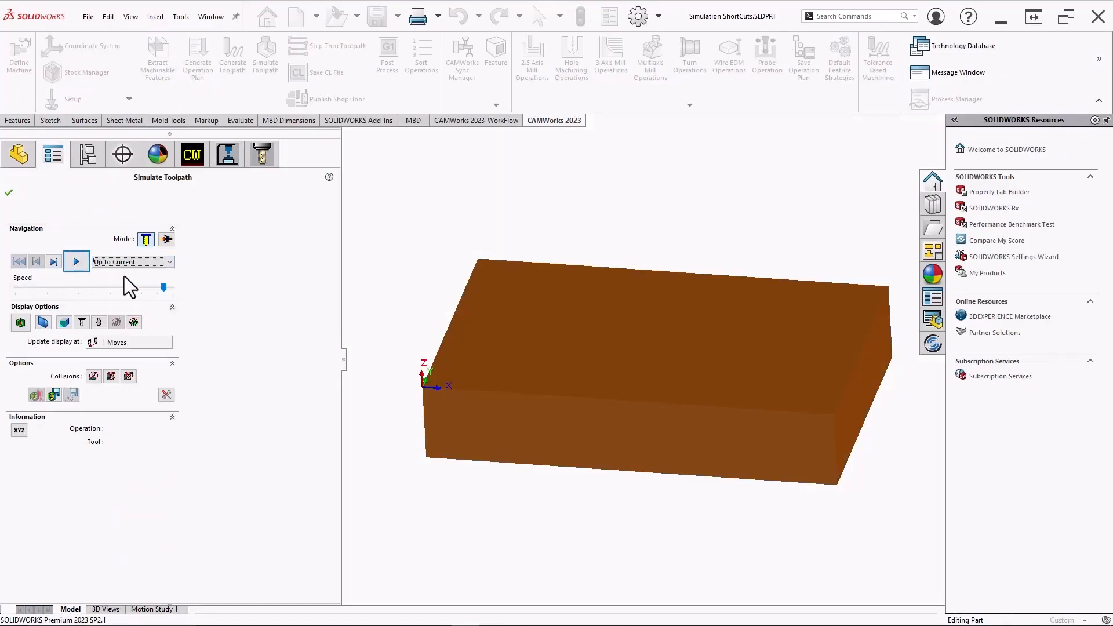
click(76, 262)
middle_drag(616, 463, 590, 409)
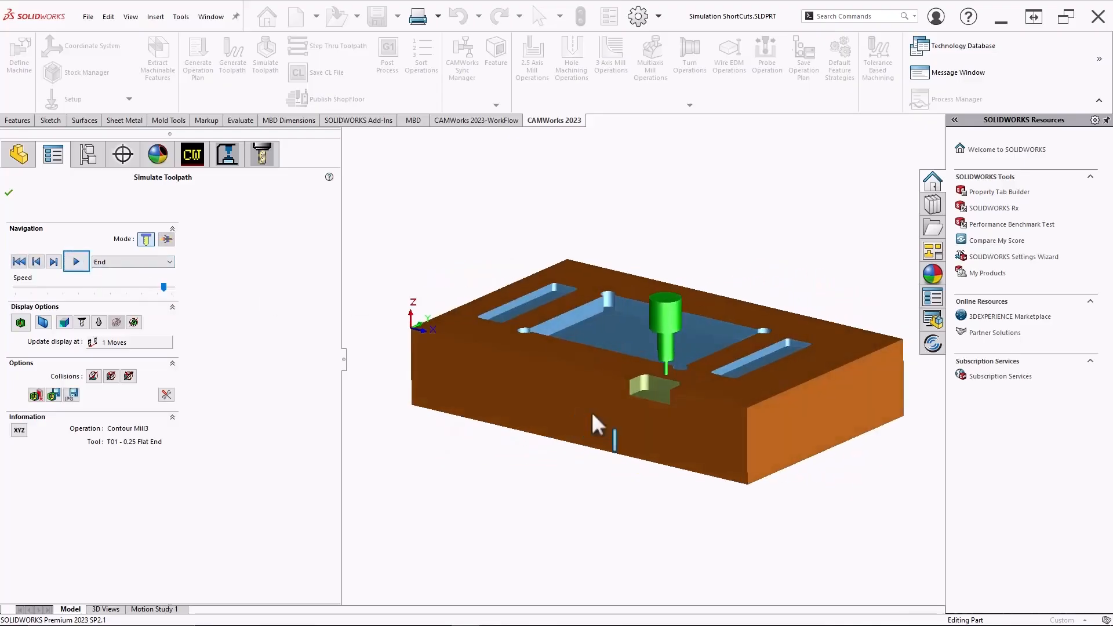
scroll(680, 298, down, 2)
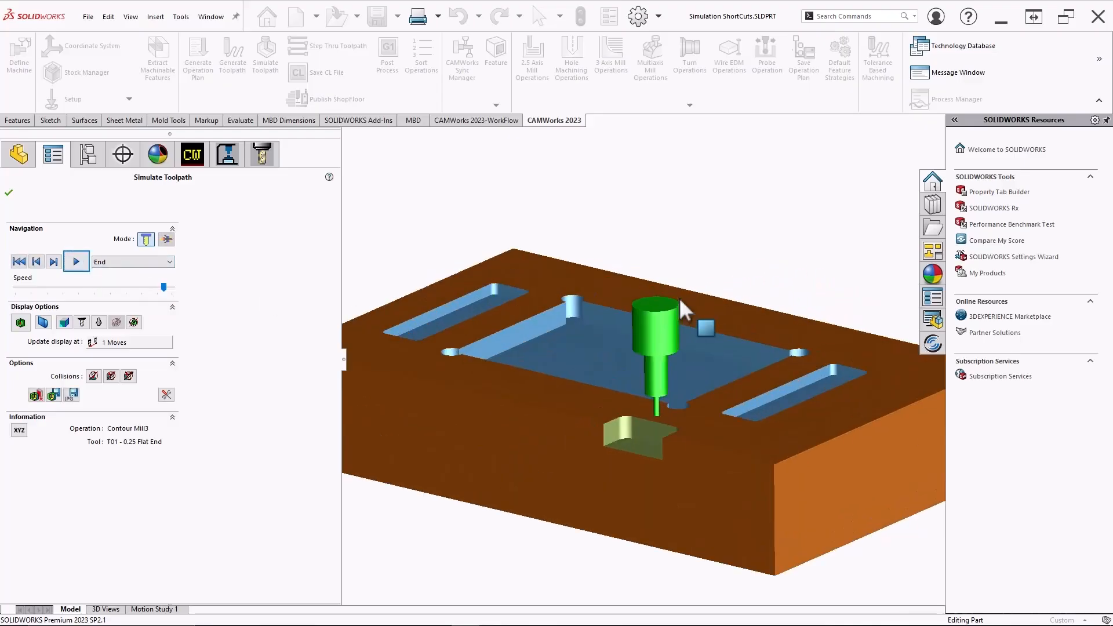
click(74, 263)
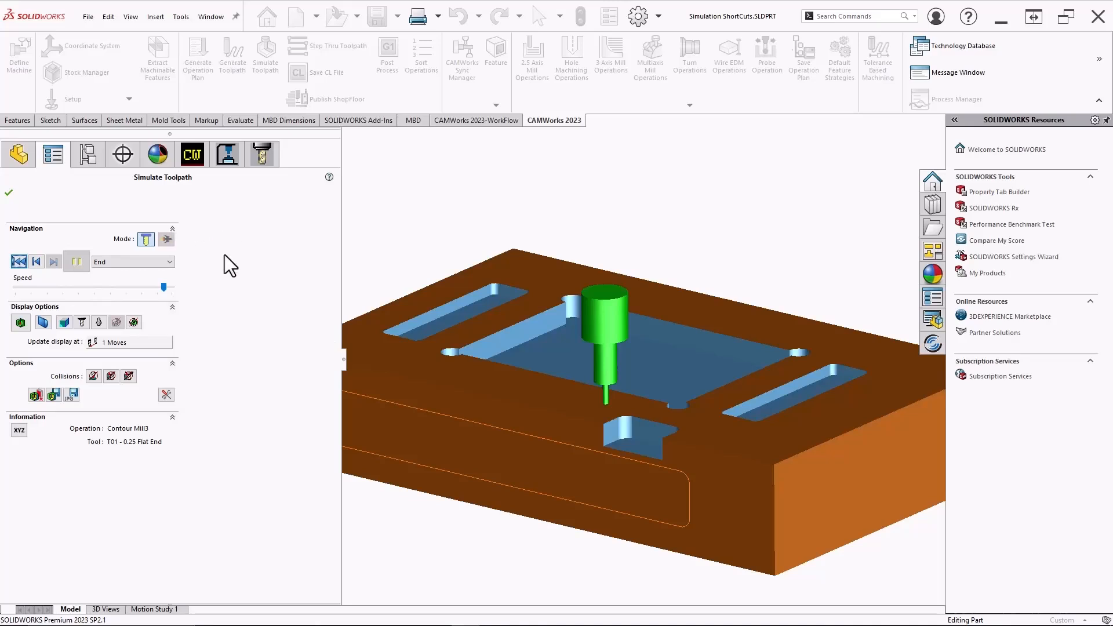
Step: Reset the simulation to its start, set the display to update every 50 moves, and replay Contour Mill3
click(18, 262)
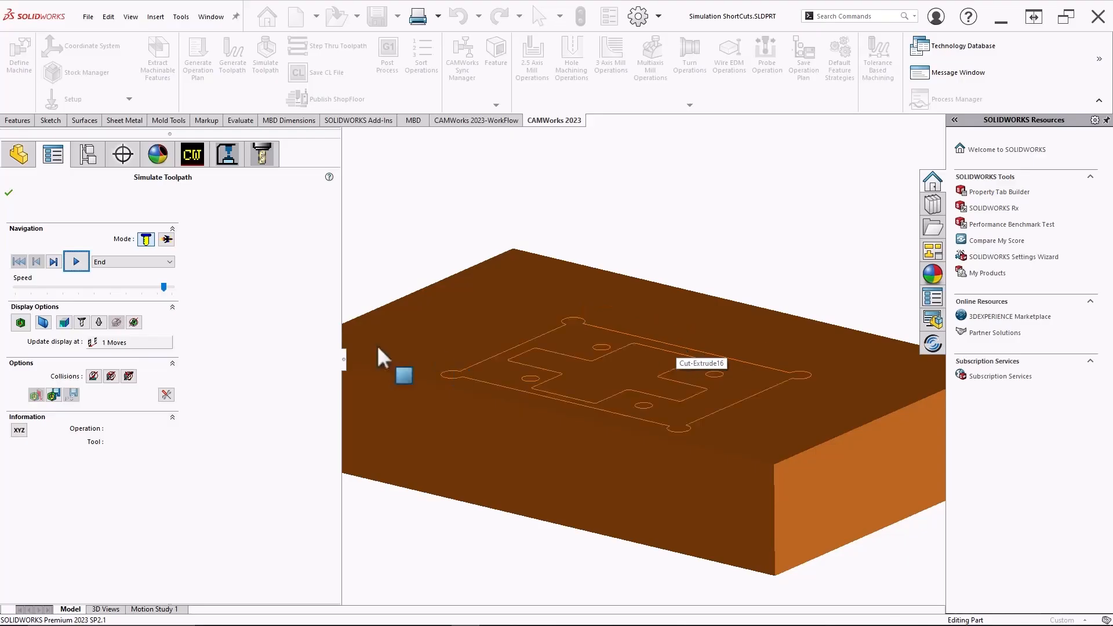
click(146, 343)
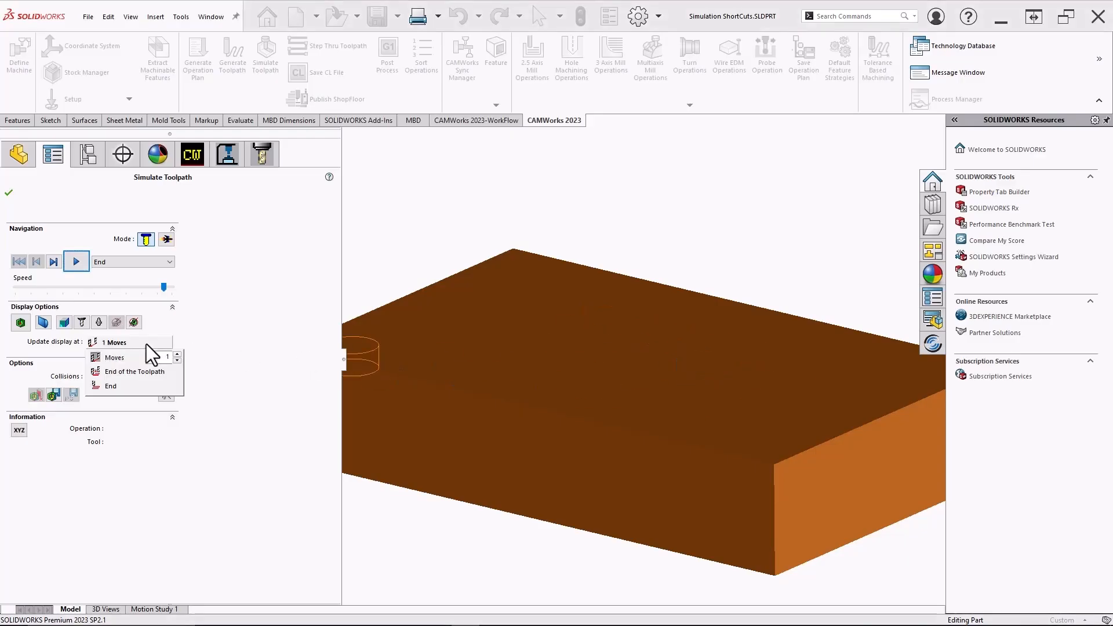
click(177, 355)
text(50)
click(218, 332)
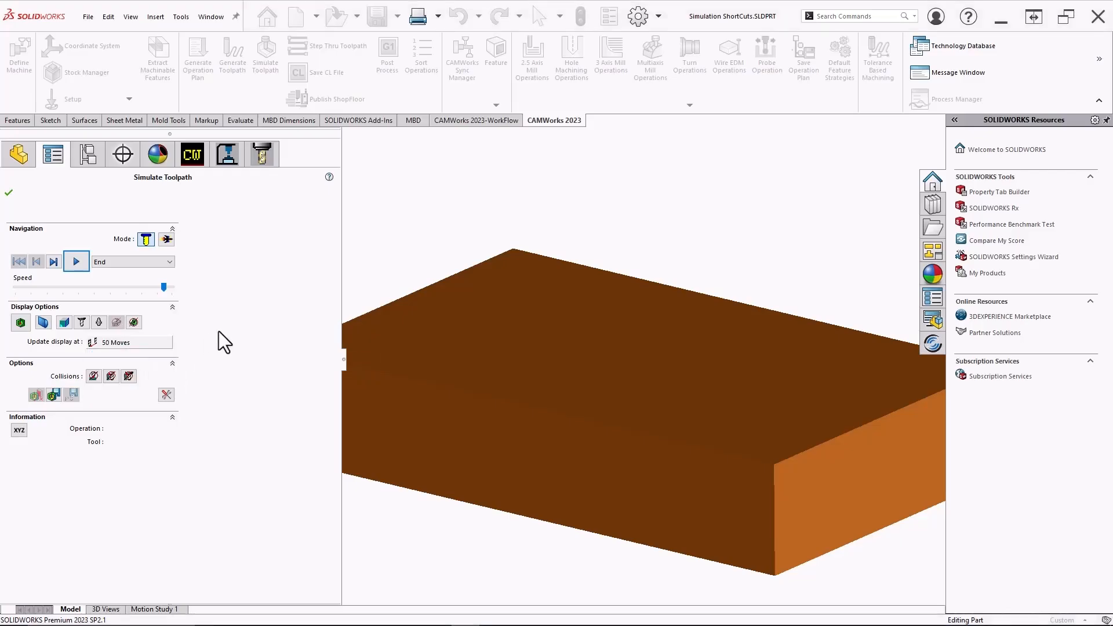
click(75, 265)
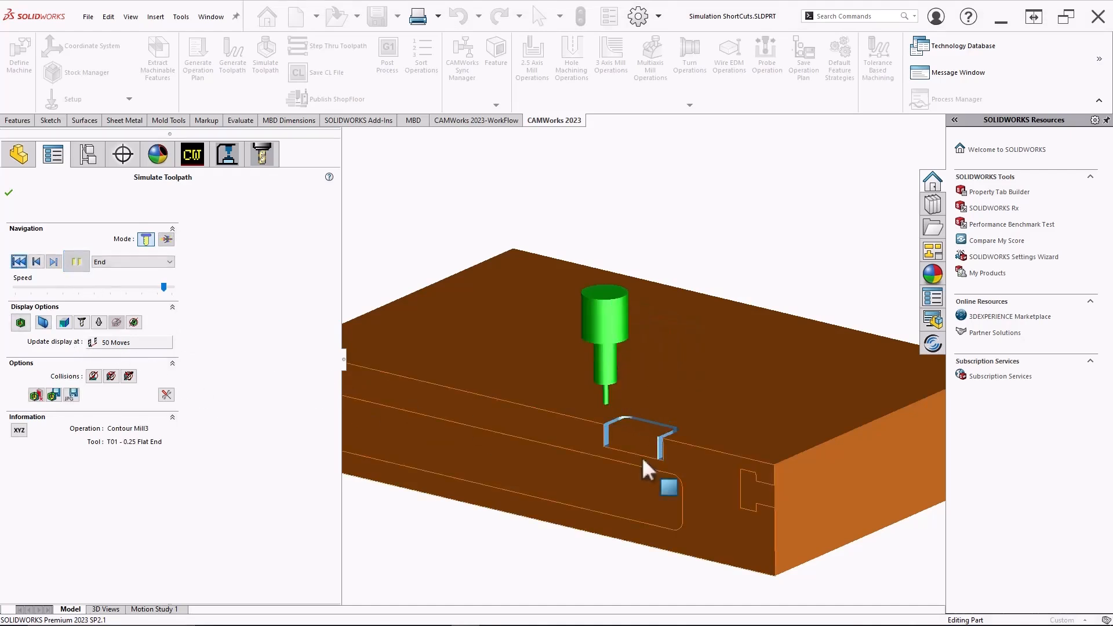
scroll(603, 406, up, 5)
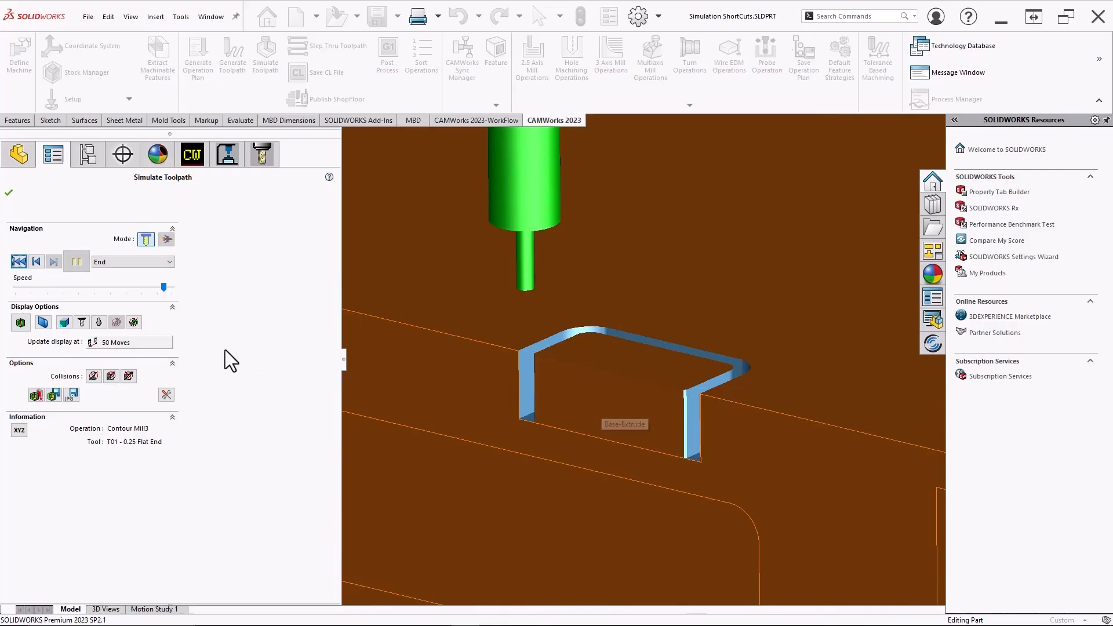
Step: Reset the simulation to its start, switch it to Turbo mode, and play Contour Mill3 again
click(144, 342)
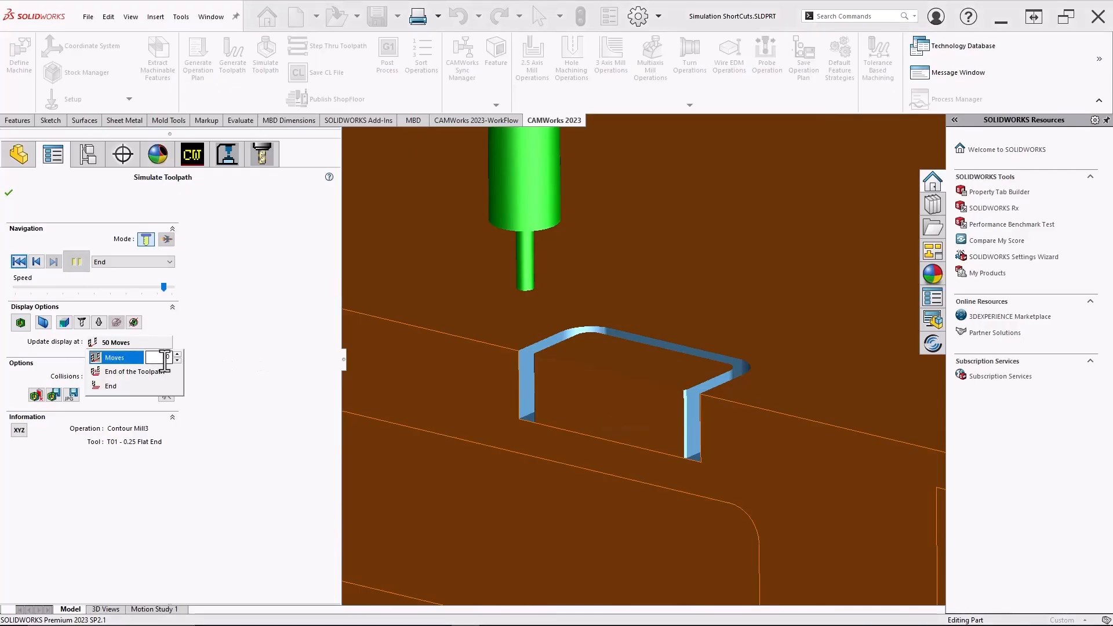
click(205, 322)
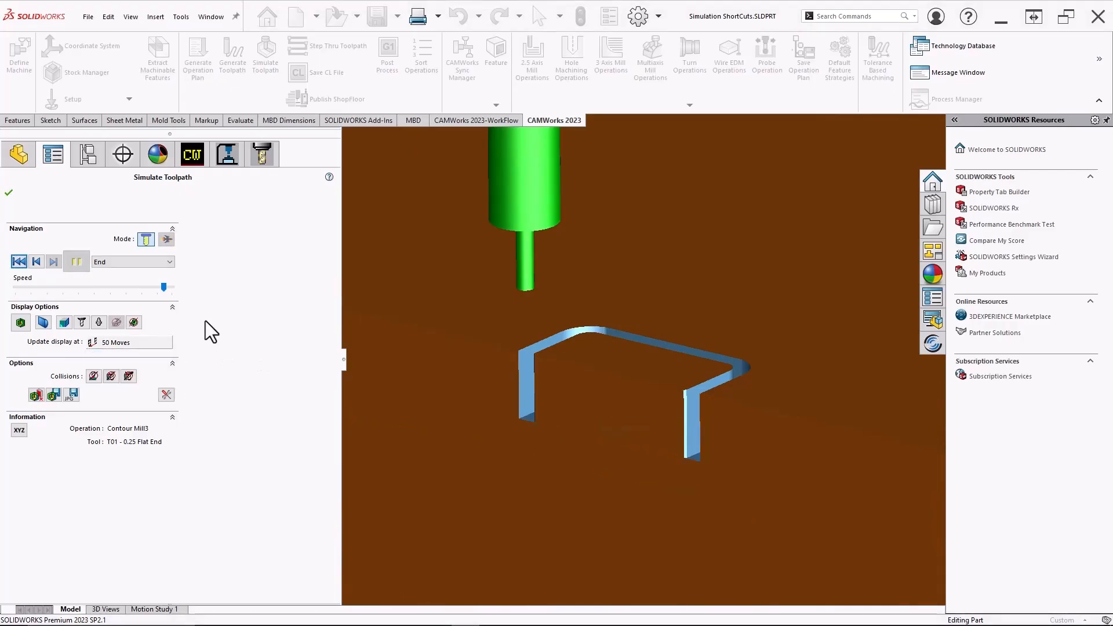
click(17, 262)
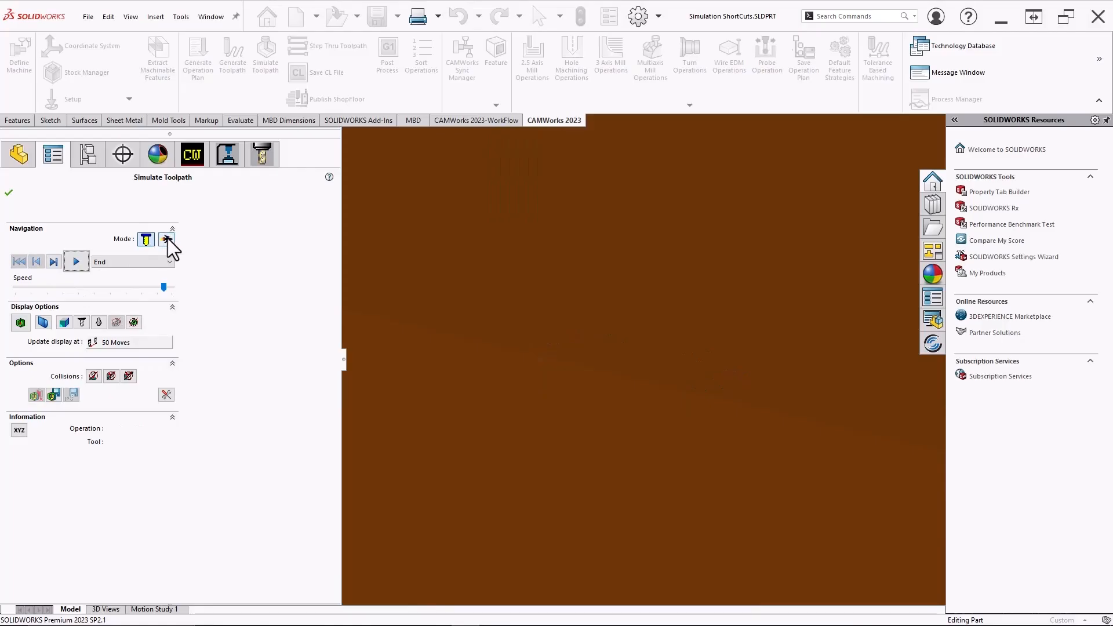
click(167, 239)
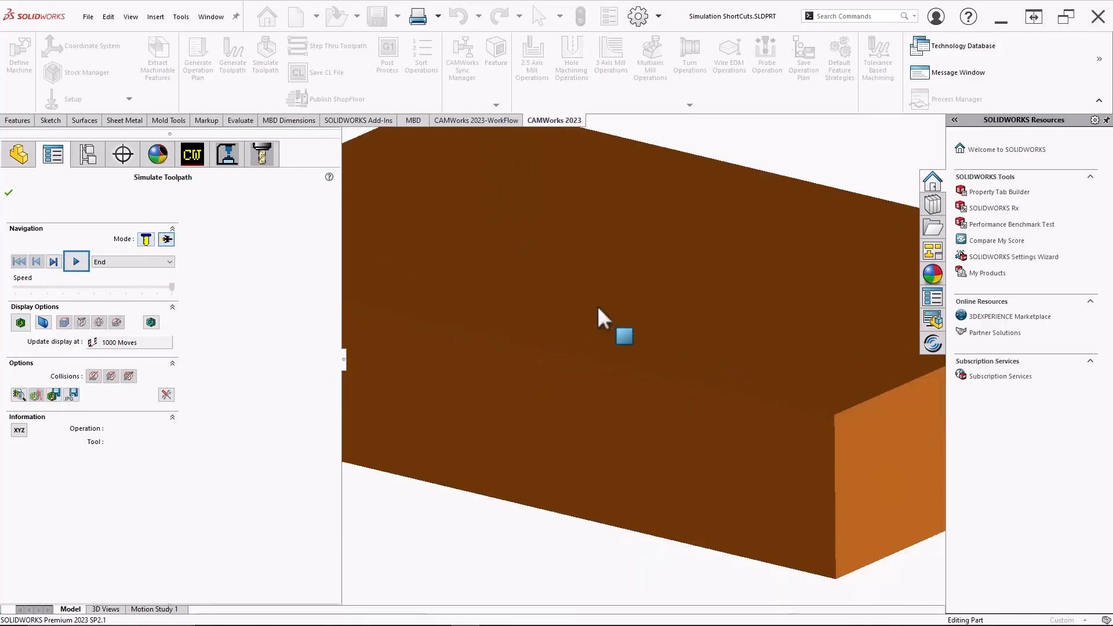
scroll(599, 307, up, 1)
click(76, 262)
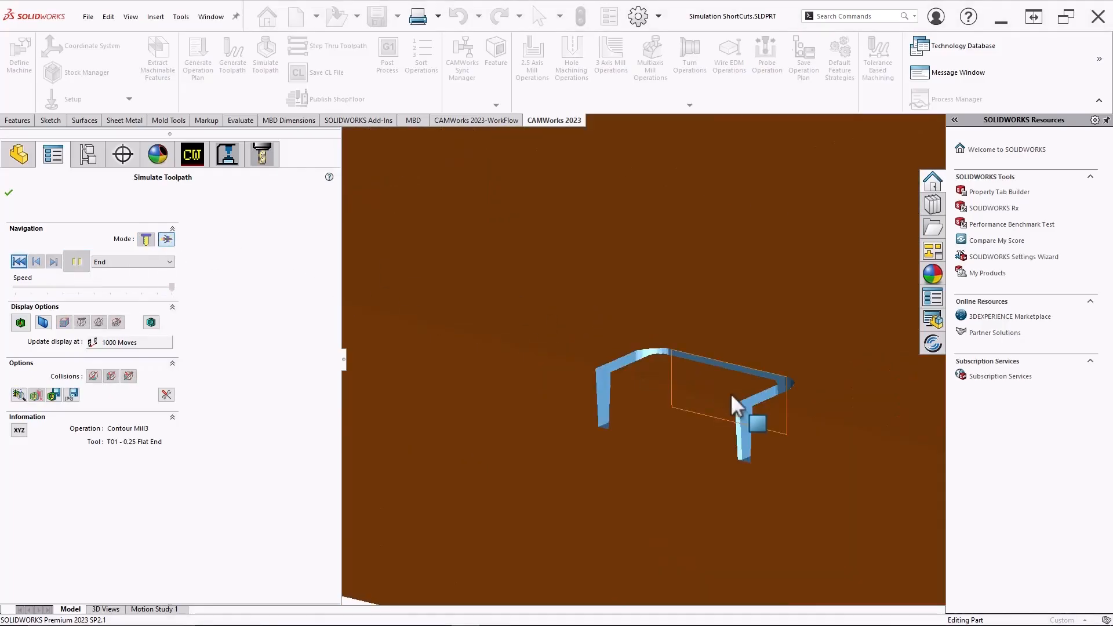
Step: Reset the Turbo mode simulation, set the display to update every 20 moves, and replay Contour Mill3, inspecting the cut
click(19, 262)
scroll(548, 343, up, 2)
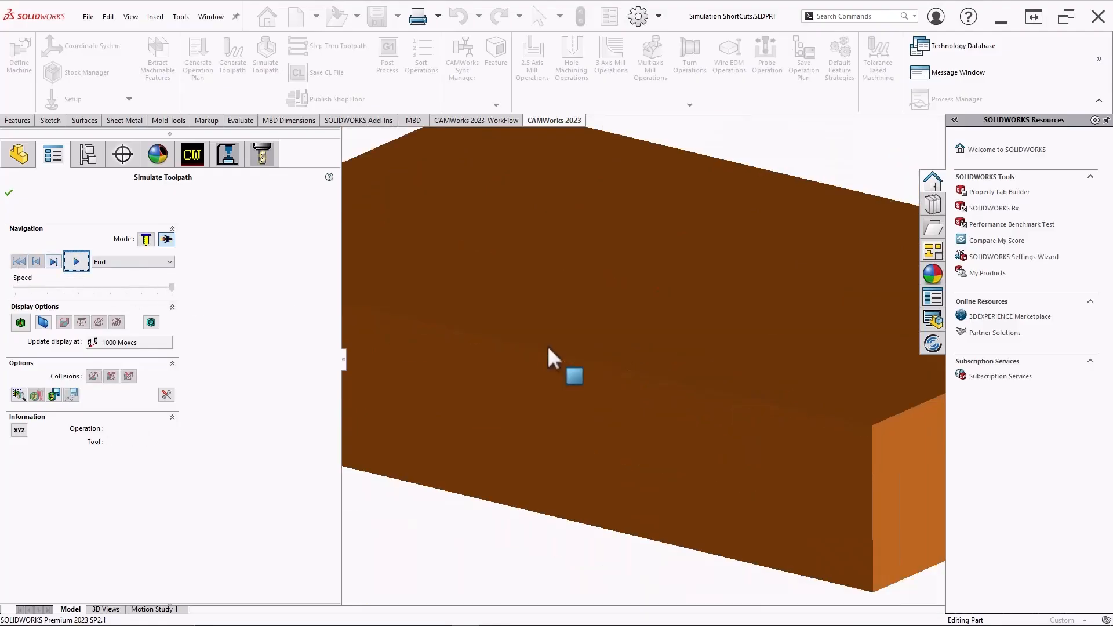
scroll(614, 341, down, 3)
scroll(668, 370, up, 3)
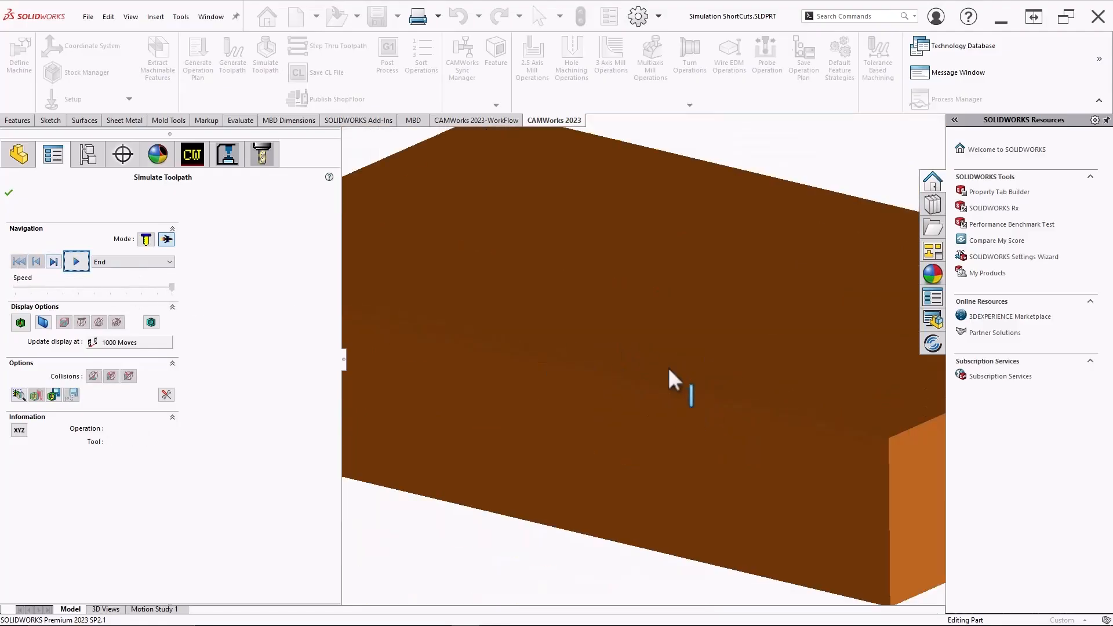
click(132, 342)
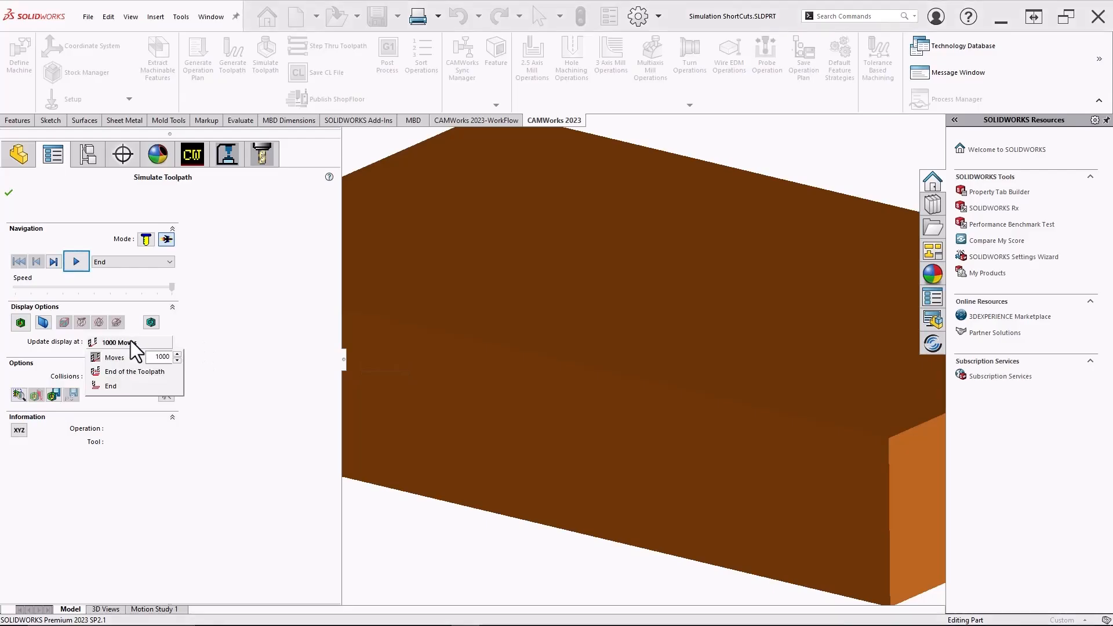
double_click(161, 356)
text(20)
key(Return)
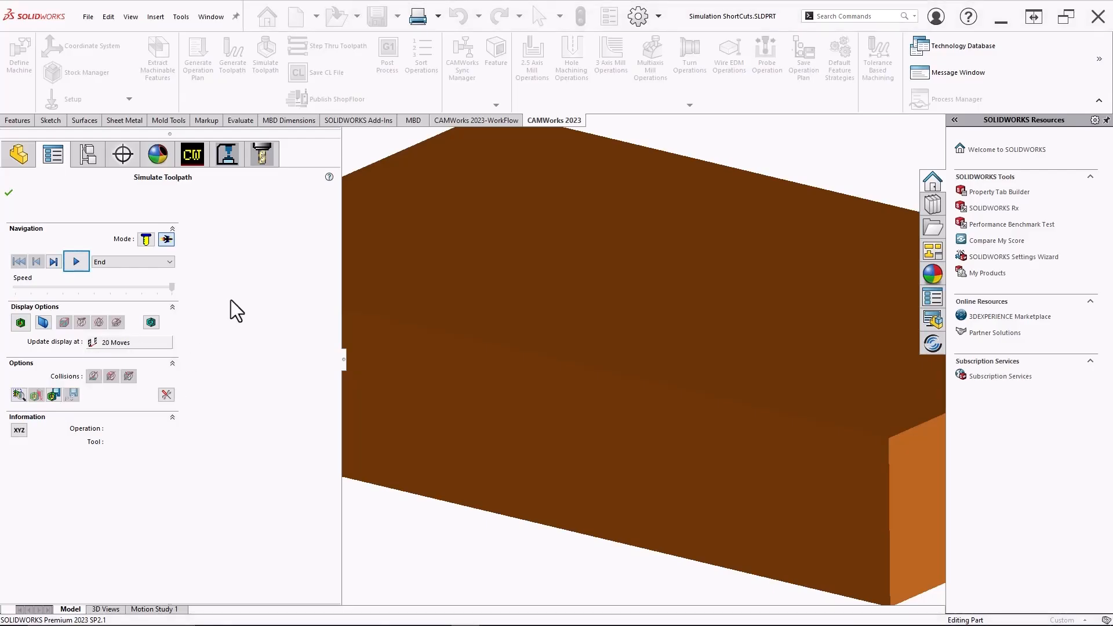
click(75, 262)
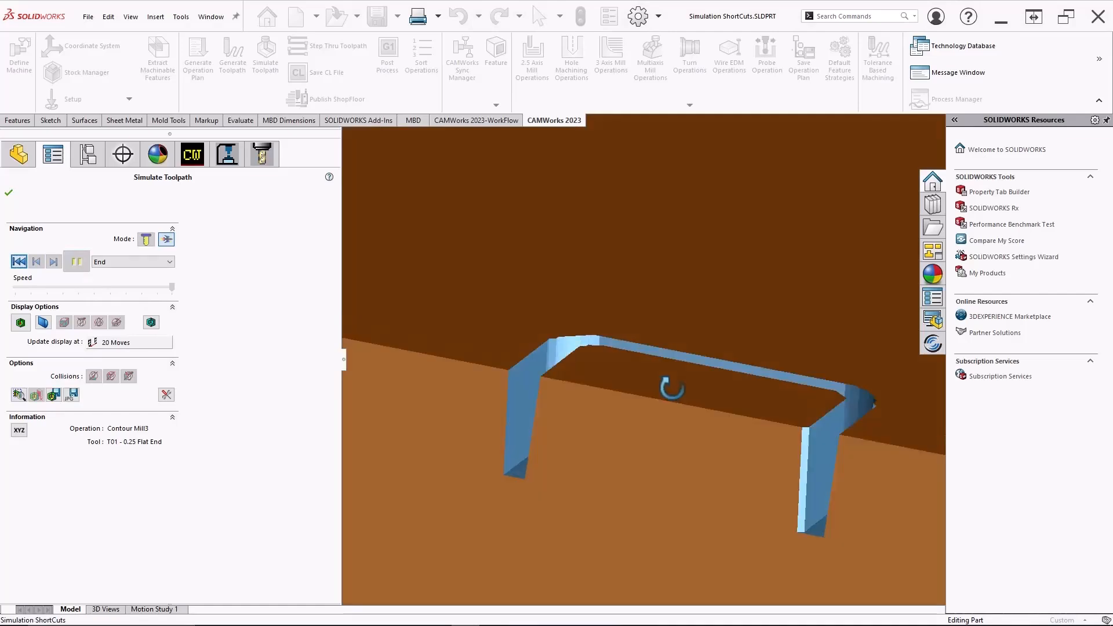
middle_drag(633, 419, 611, 378)
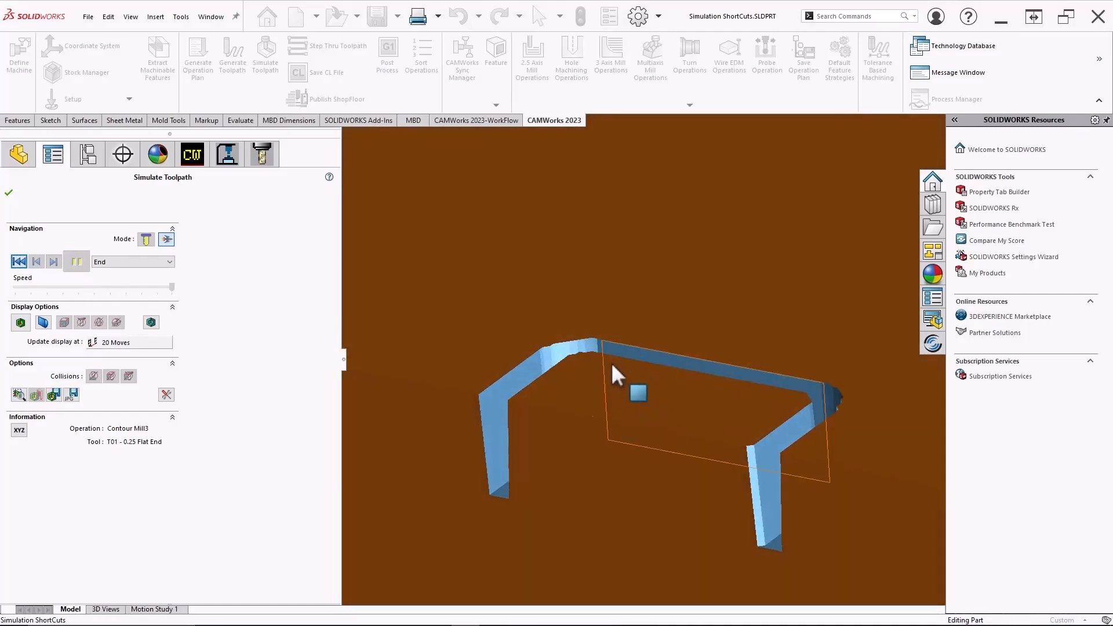
Step: Return the simulation to its start and set the display to update every 1 move
click(18, 261)
scroll(521, 351, up, 3)
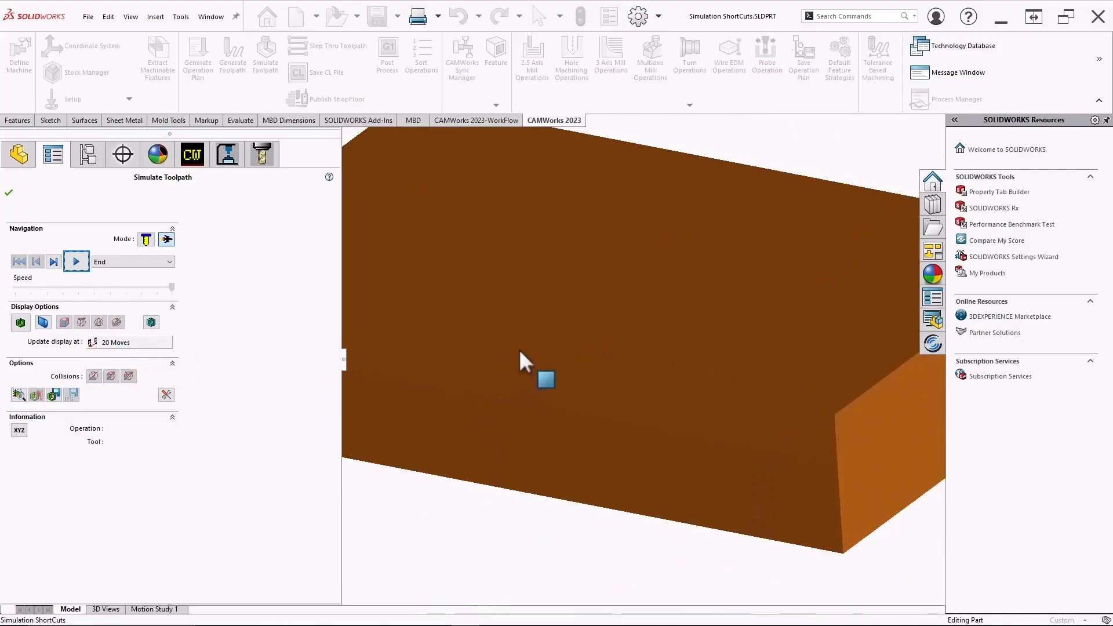
scroll(597, 290, down, 1)
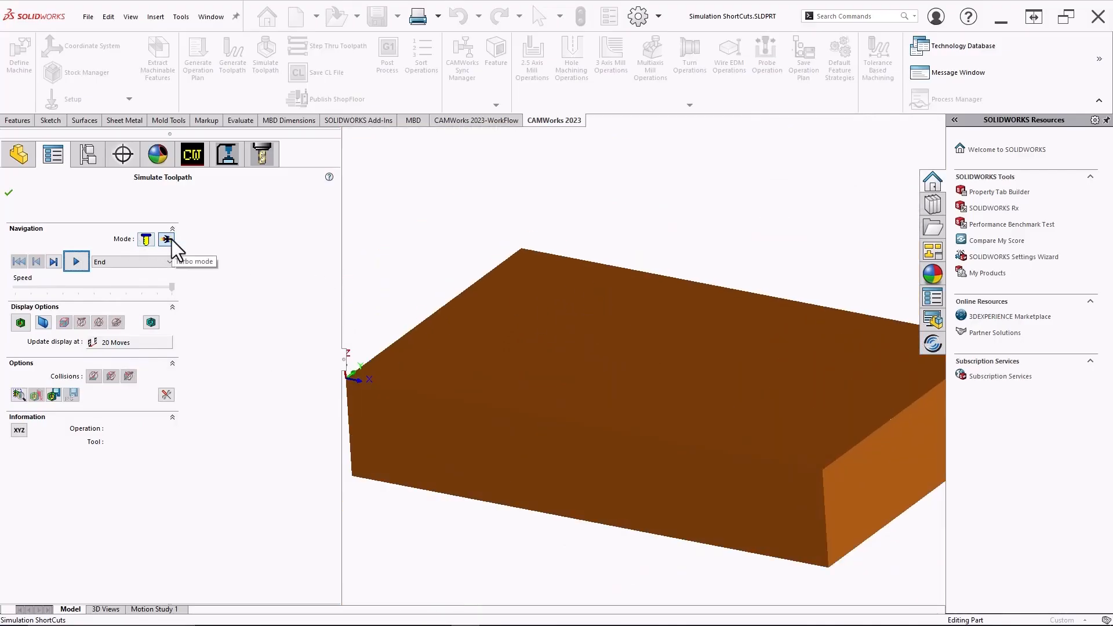
click(137, 343)
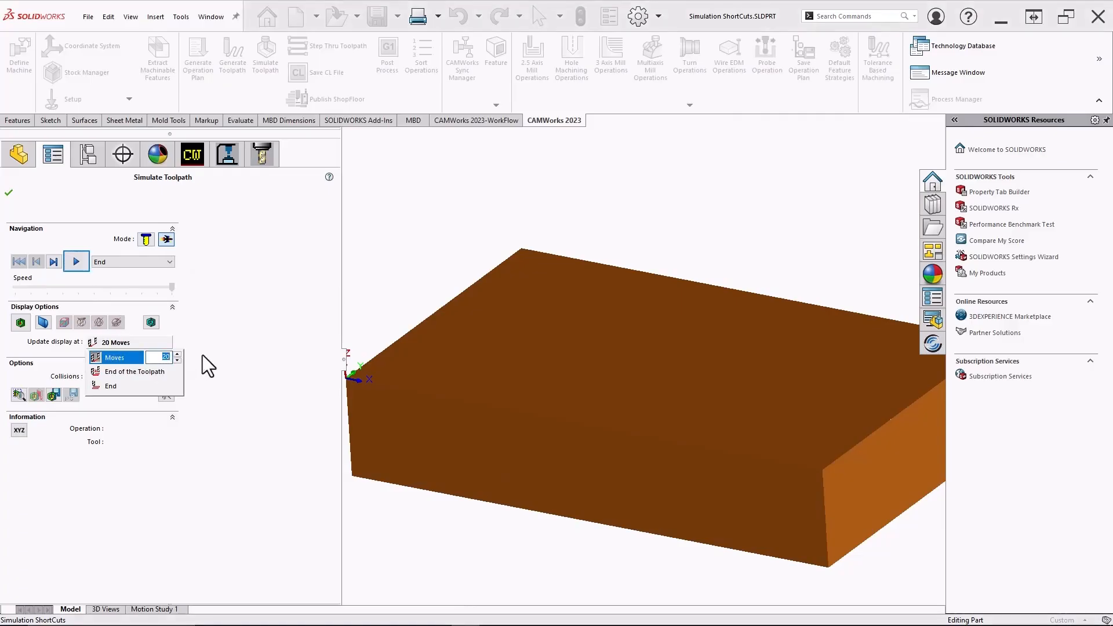
click(133, 354)
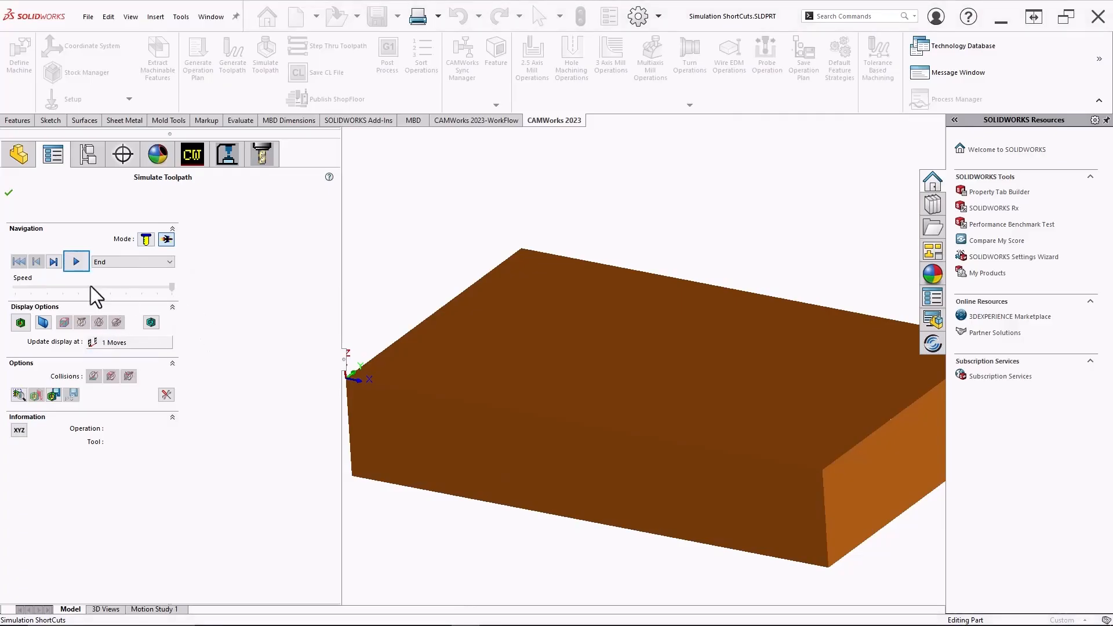
Step: Set the simulation's Tool mode stock/tool deviation and Turbo mode resolution close to Quality, and restart the simulation with these options
click(166, 394)
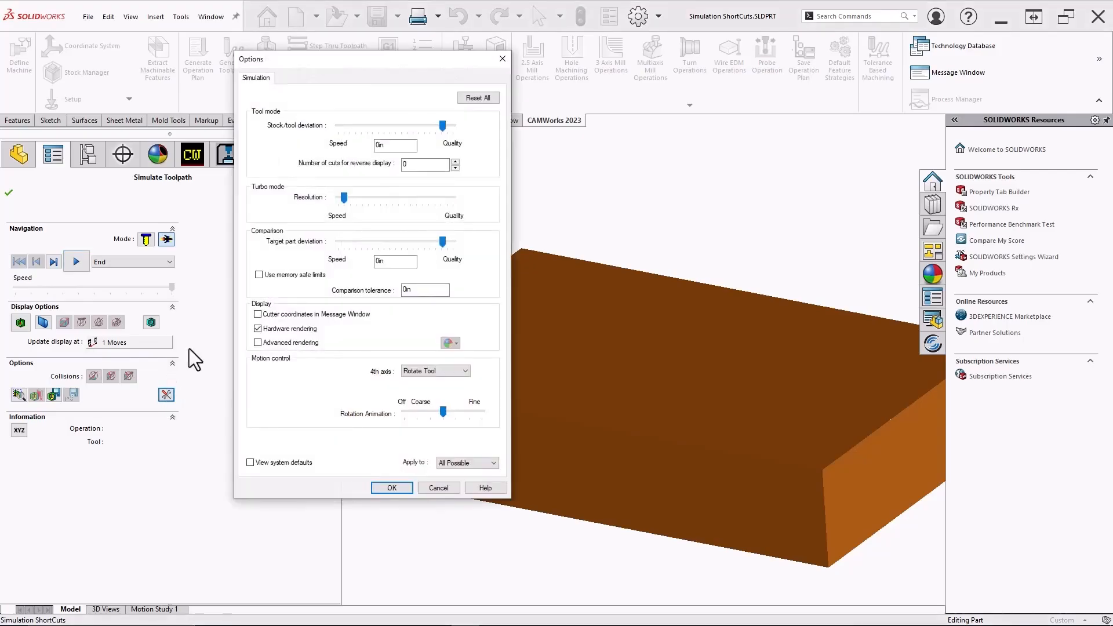
drag(322, 65, 234, 114)
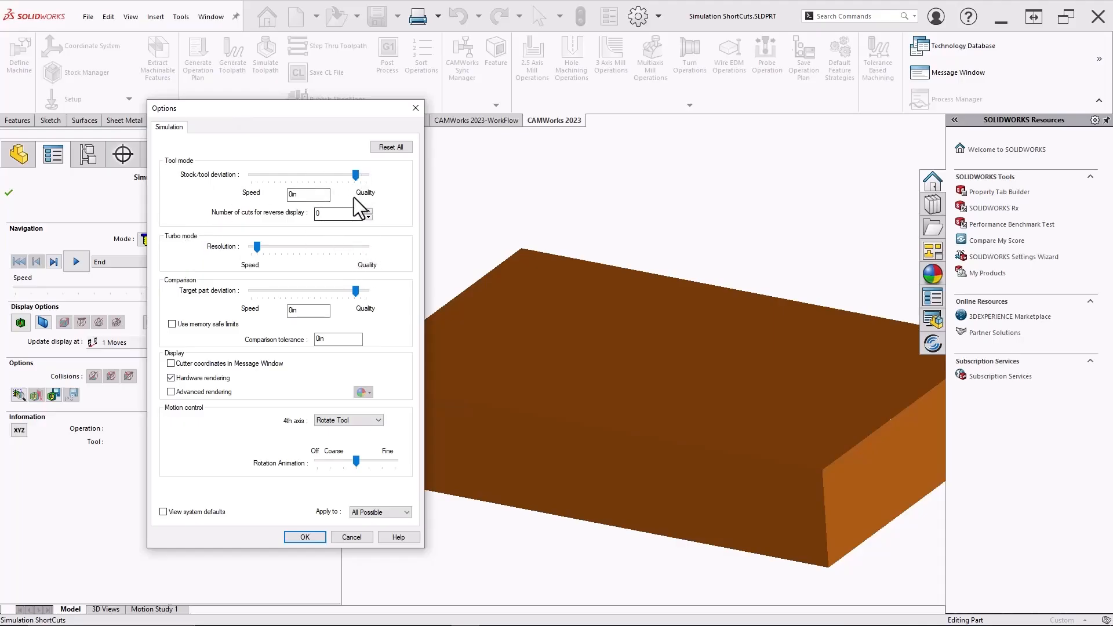
drag(257, 251, 353, 244)
drag(356, 176, 378, 176)
drag(353, 246, 370, 249)
drag(367, 248, 361, 248)
drag(363, 176, 357, 176)
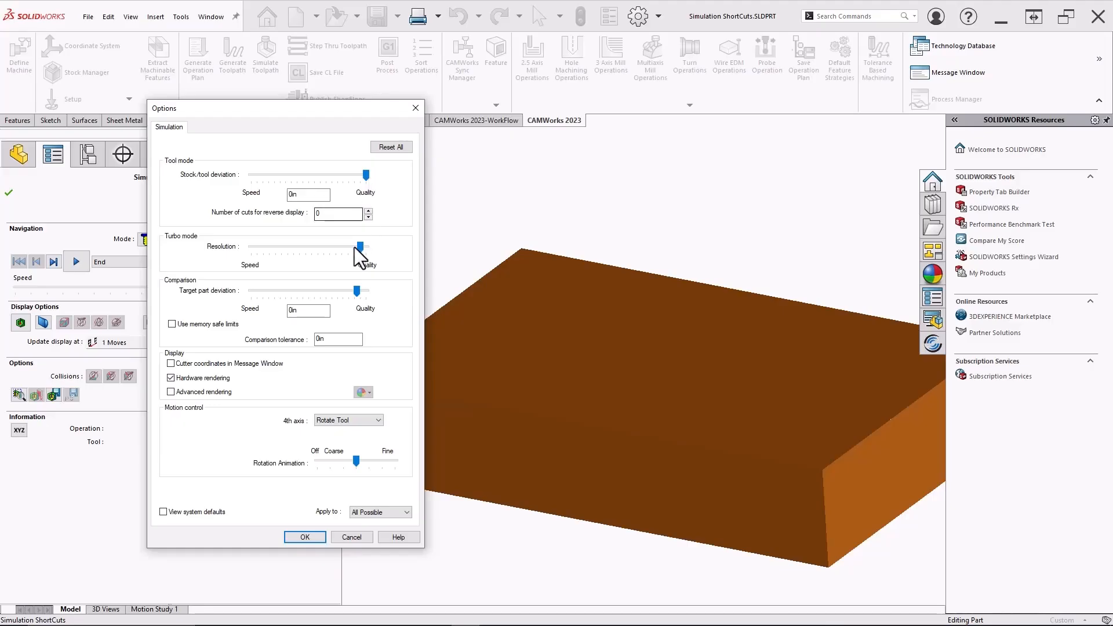
drag(359, 248, 371, 251)
drag(365, 249, 360, 250)
drag(366, 175, 358, 180)
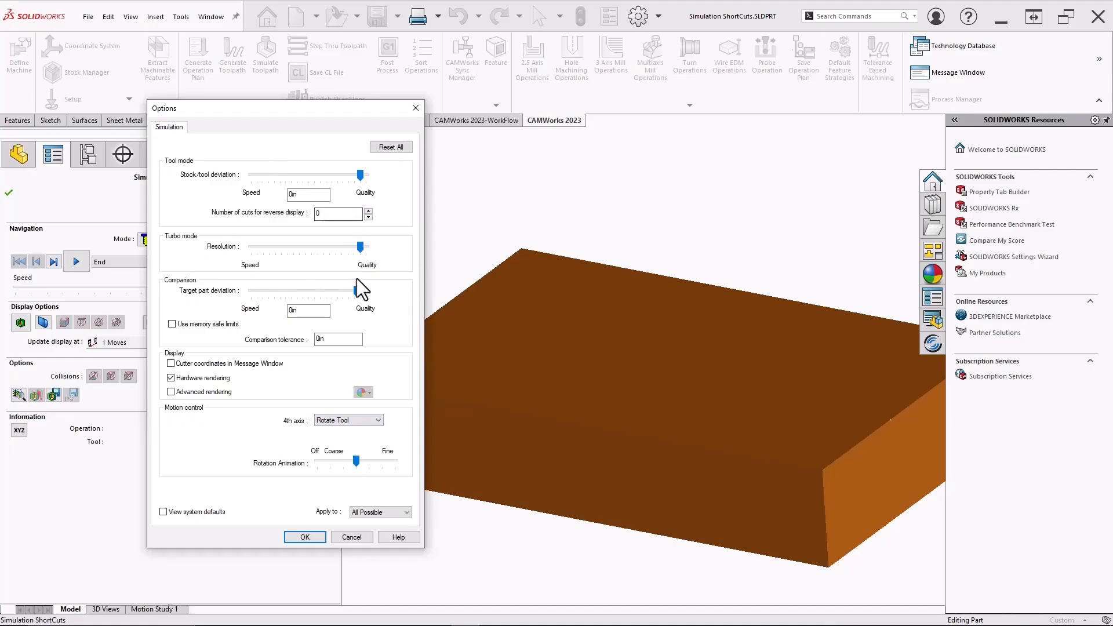
key(Return)
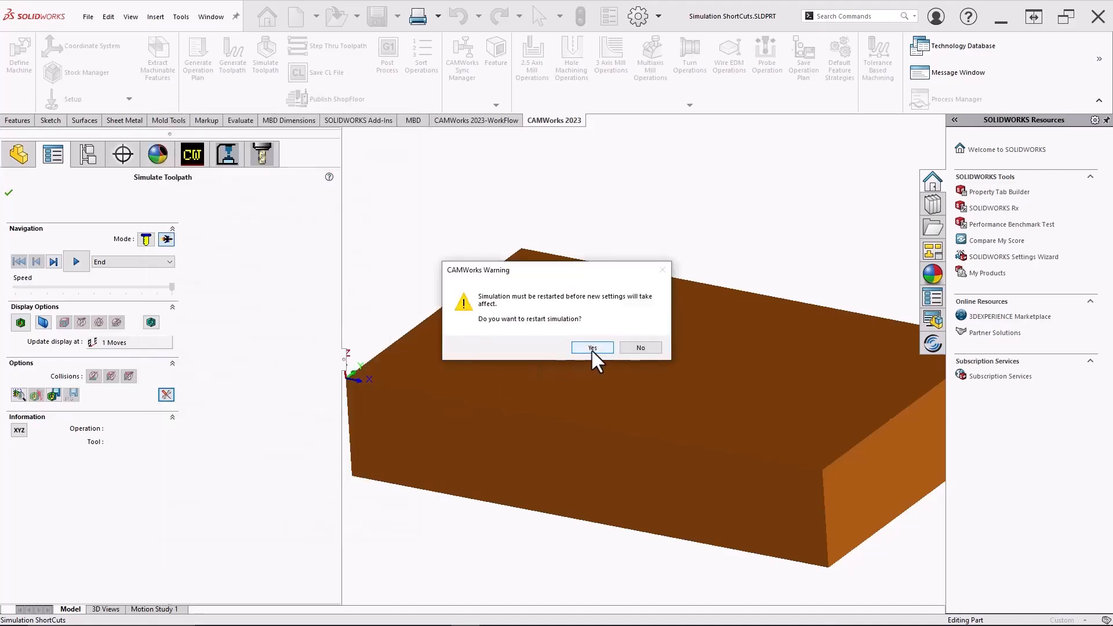
click(590, 349)
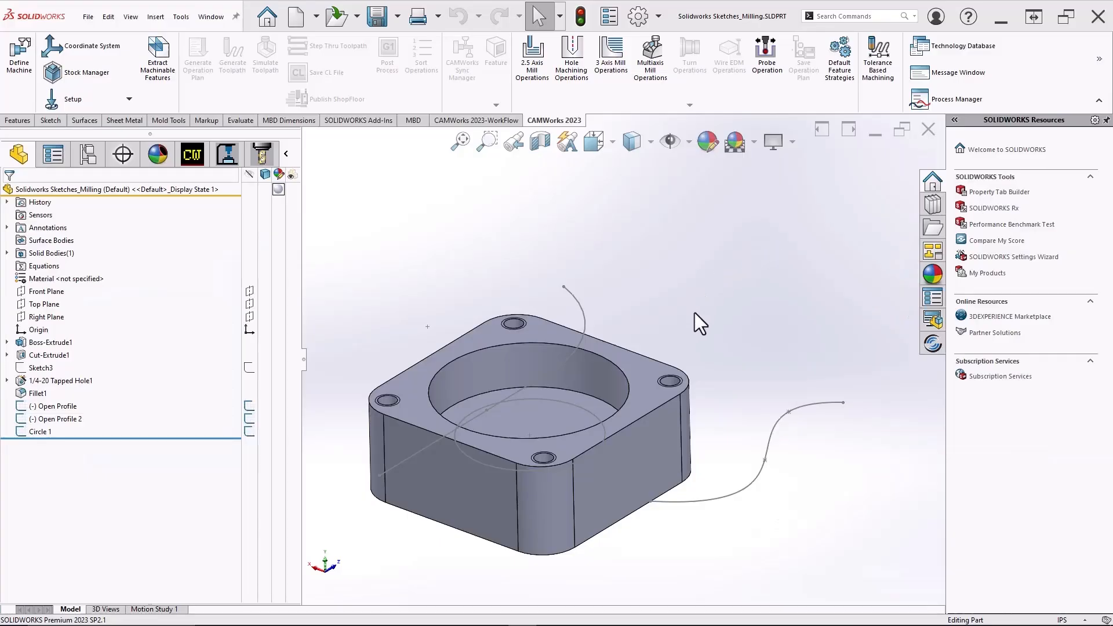
Step: Examine the Solidworks Sketches_Milling part and its Open Profile and Open Profile 2 sketches
scroll(644, 339, up, 2)
scroll(585, 345, down, 2)
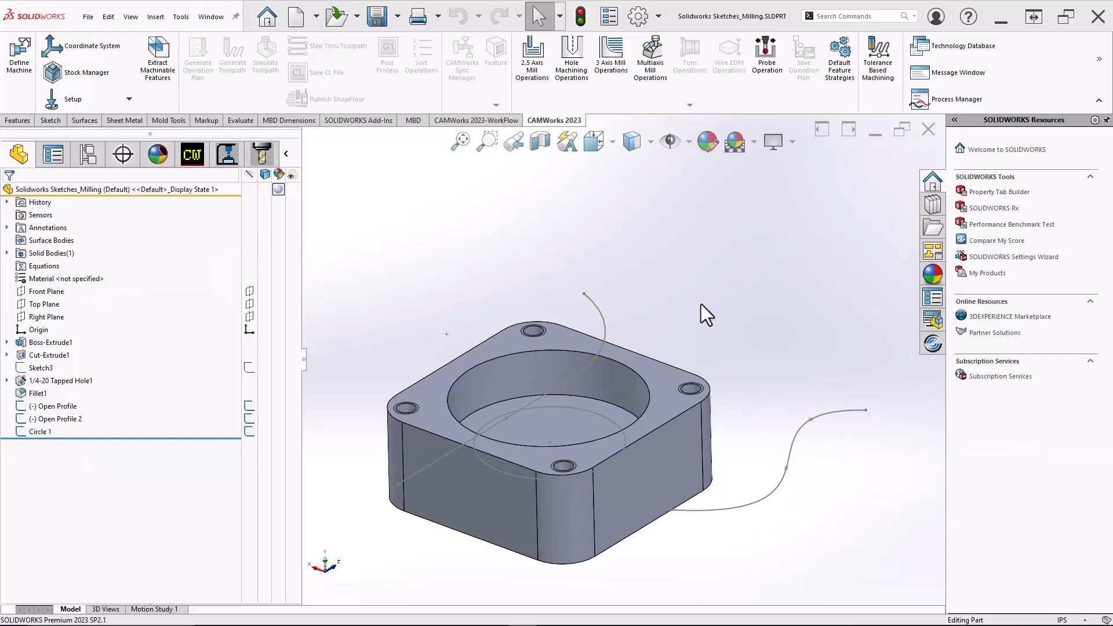
middle_drag(701, 305, 603, 382)
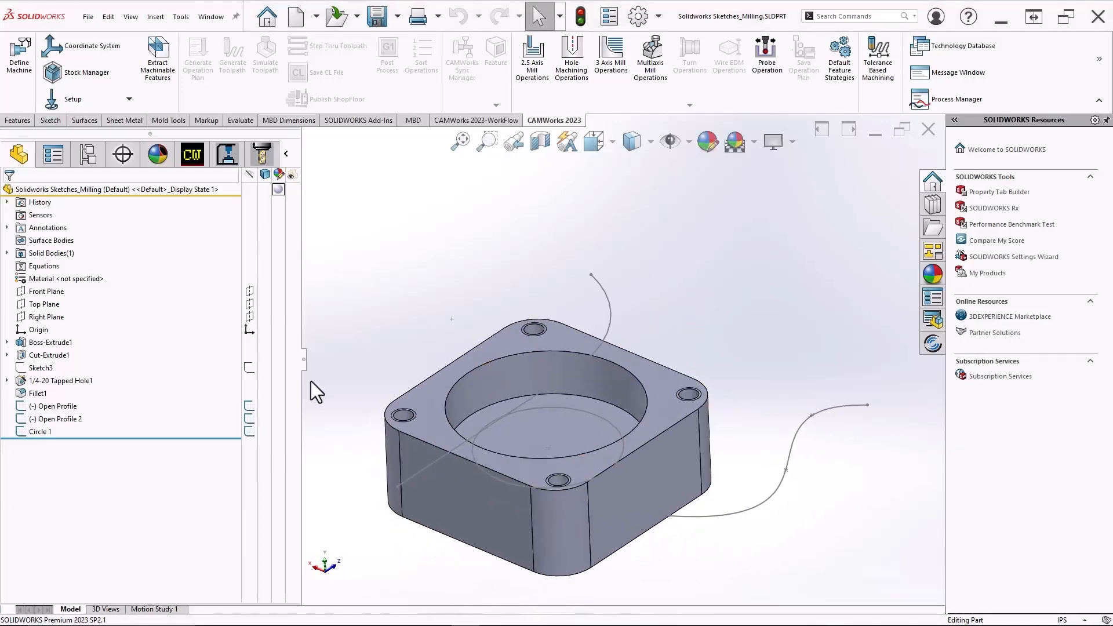
click(67, 405)
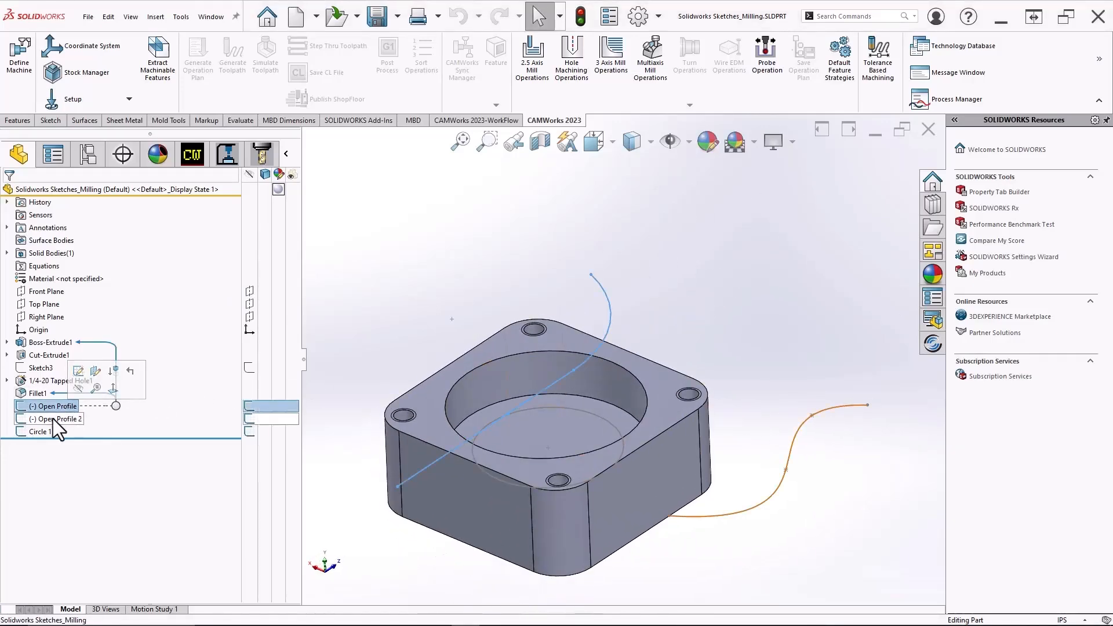
click(53, 420)
click(34, 406)
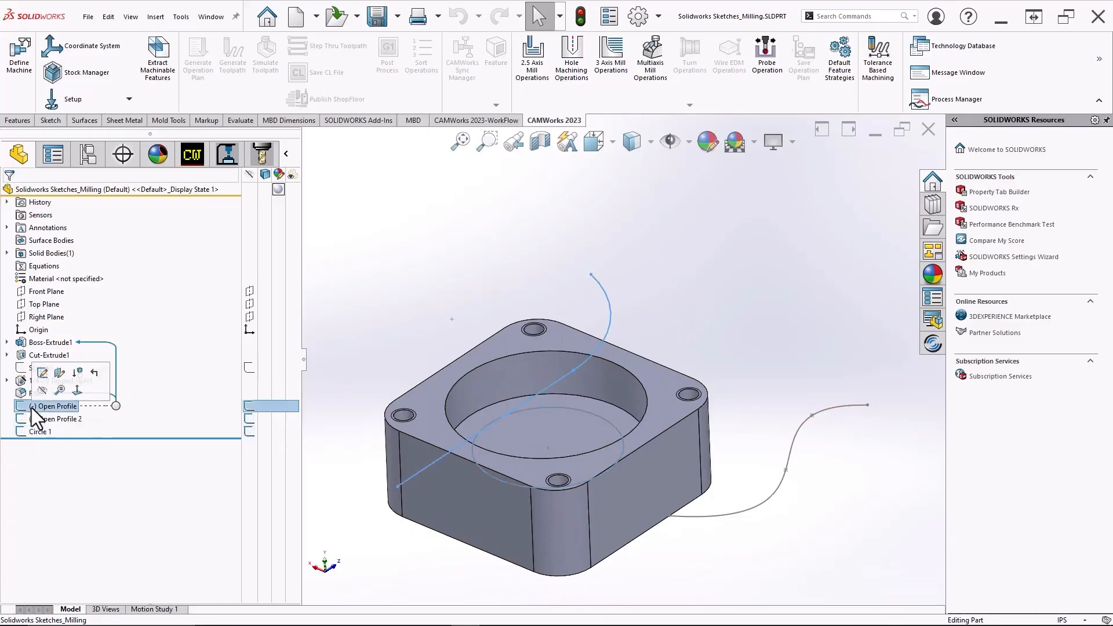
click(489, 245)
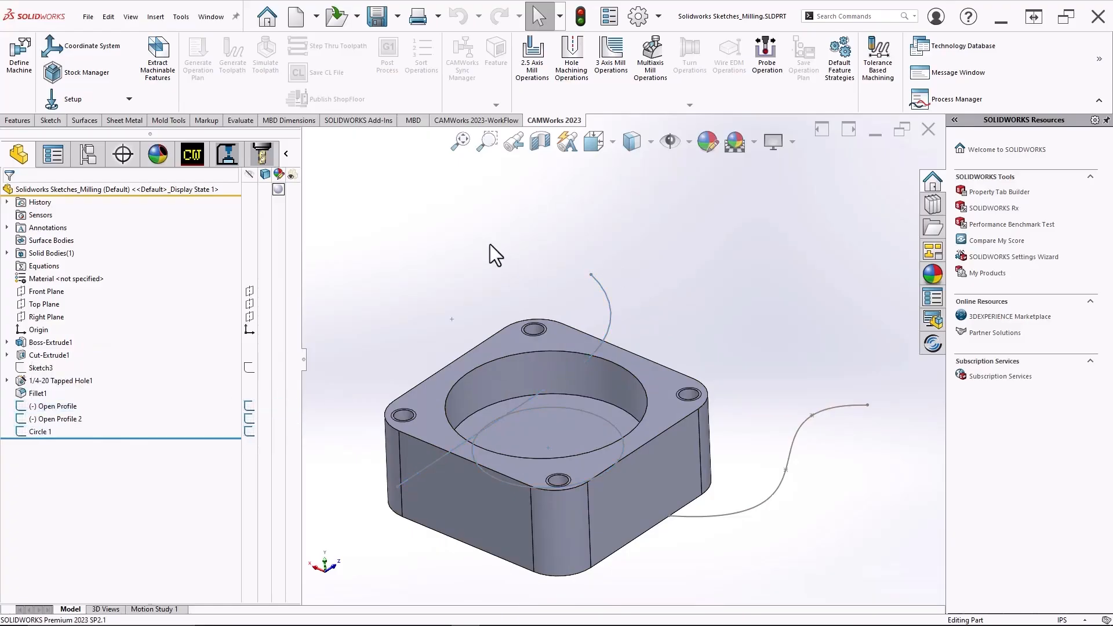
Step: Start a 2.5 Axis feature of type Open Profile in Mill Part Setup1 and select the Open Profile sketch as its entity
click(193, 155)
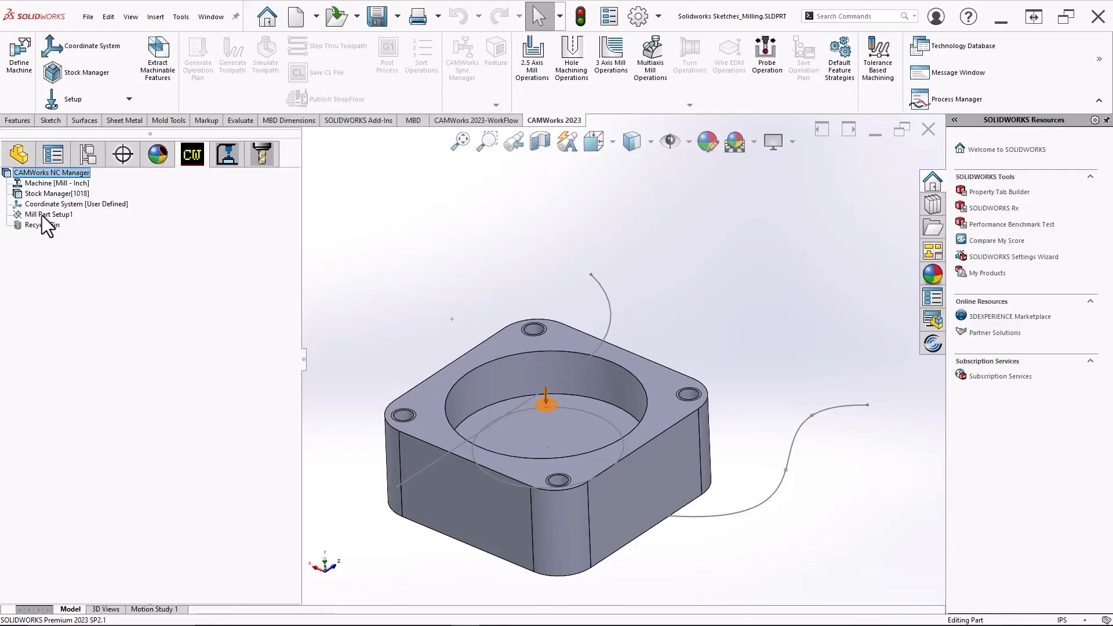
scroll(467, 291, up, 3)
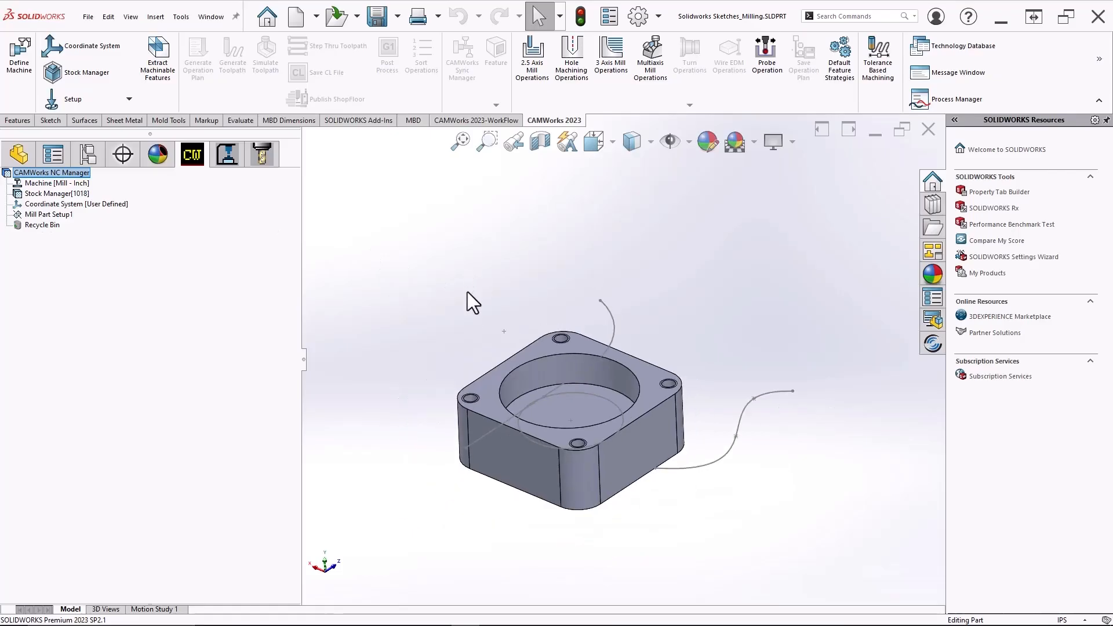
mouse_move(635, 322)
middle_down()
mouse_move(709, 360)
mouse_move(633, 346)
mouse_move(624, 295)
mouse_move(633, 336)
middle_up()
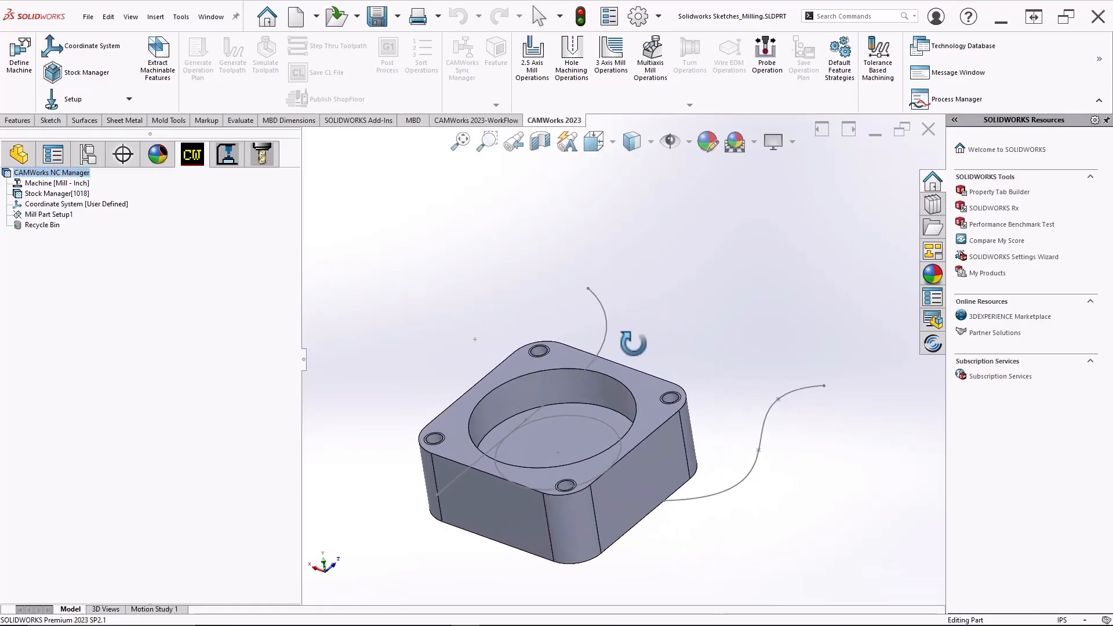
key(Escape)
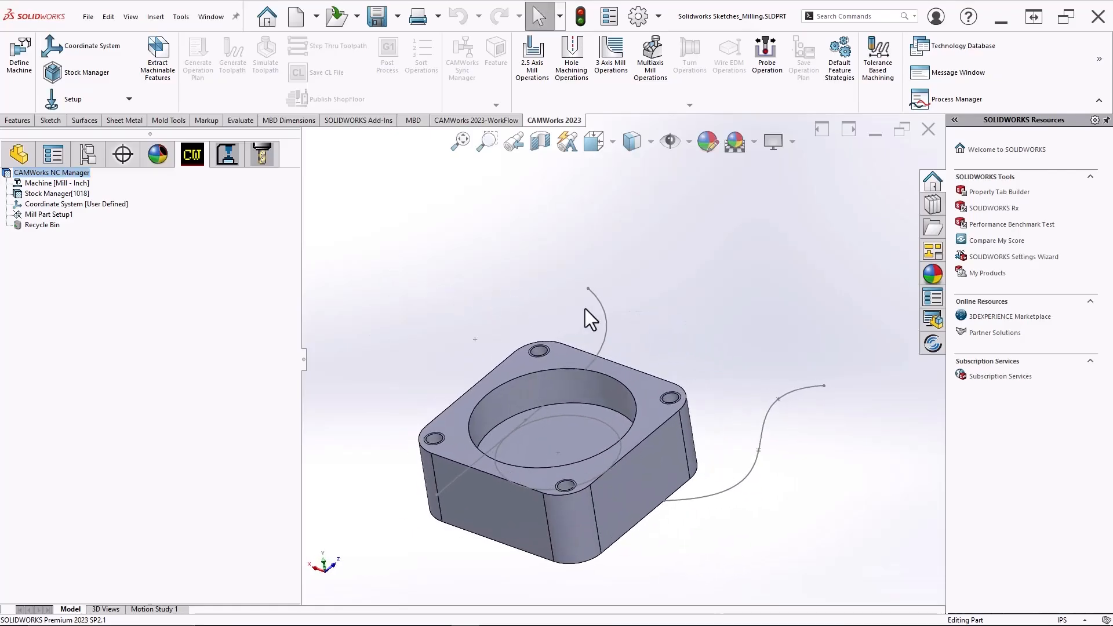
right_click(50, 215)
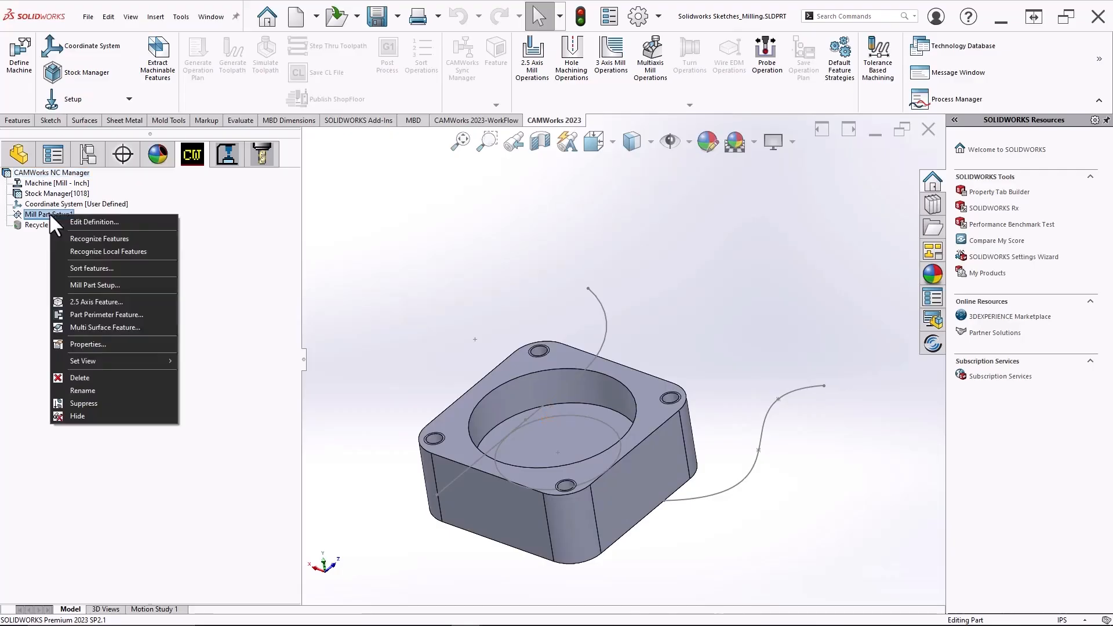
click(103, 305)
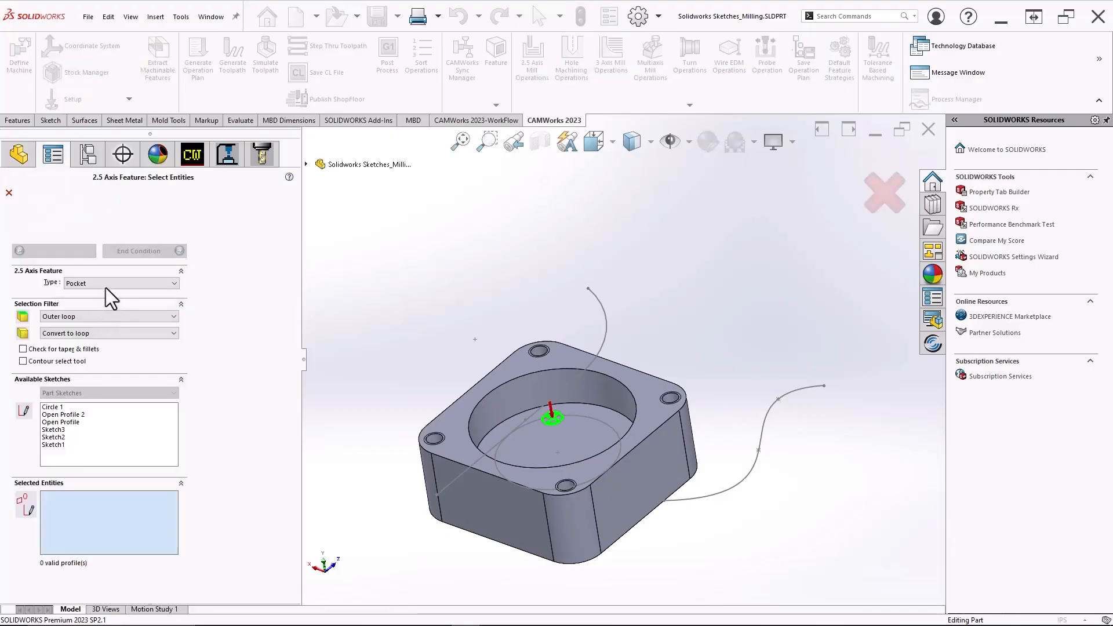
click(106, 284)
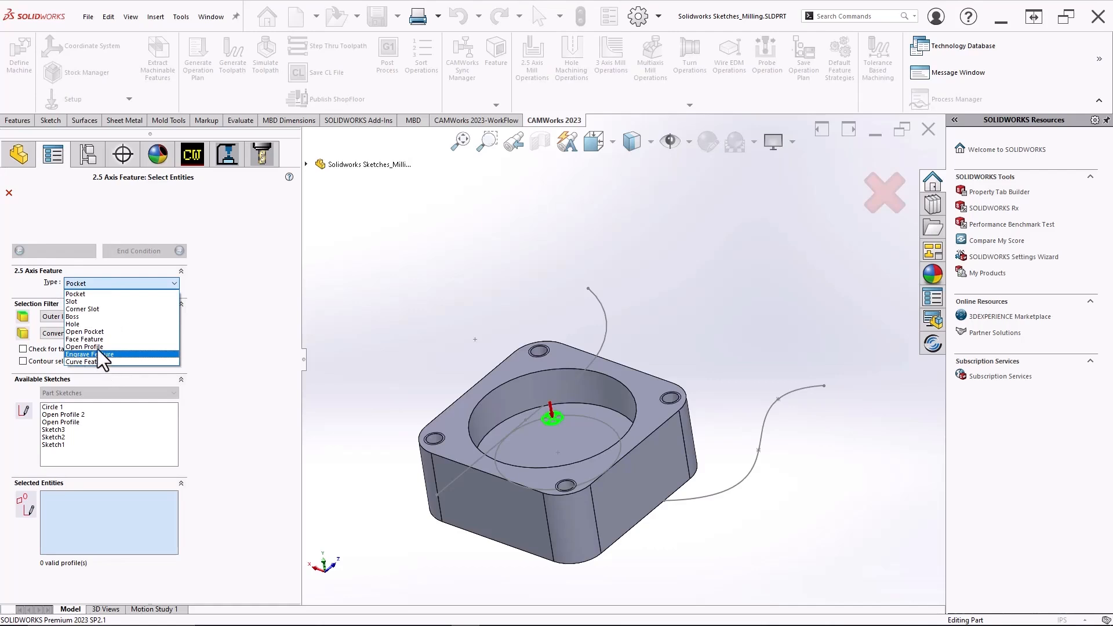
click(98, 349)
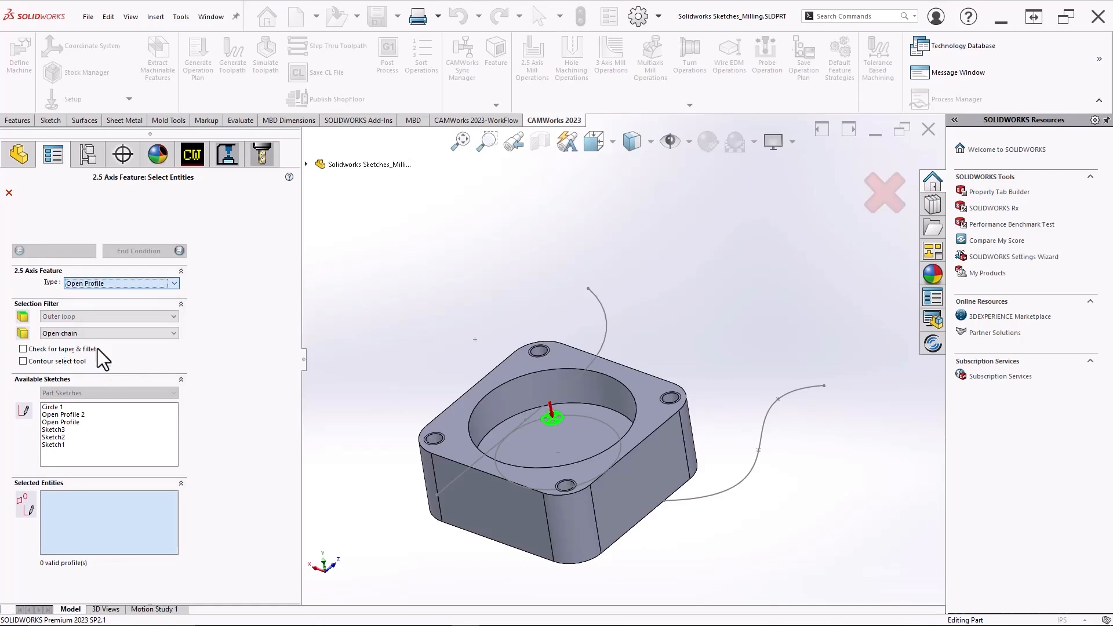
click(90, 512)
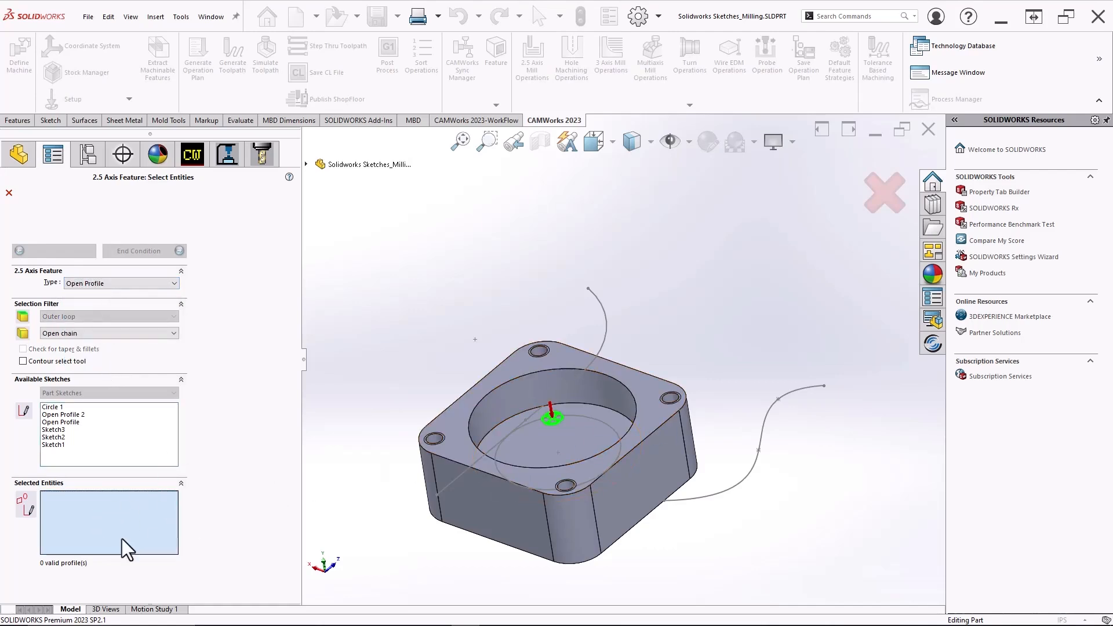
click(71, 424)
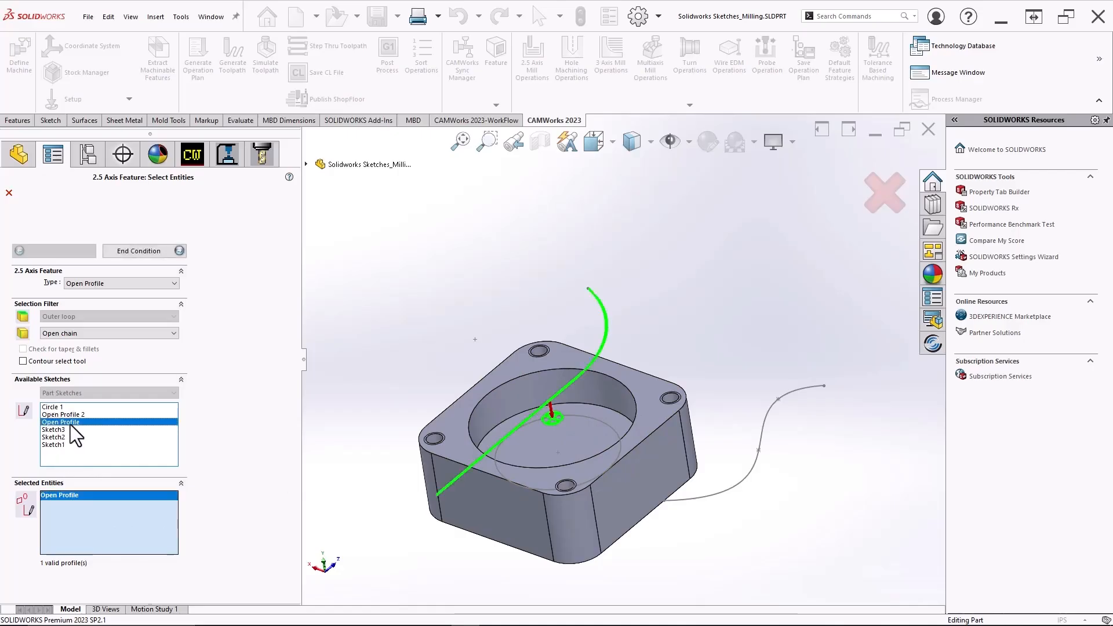
Step: Reverse the open profile feature's Direction 1, set its blind depth to 0.99 in, and accept the feature
middle_drag(383, 410, 441, 392)
click(137, 251)
middle_drag(496, 447, 574, 353)
click(26, 363)
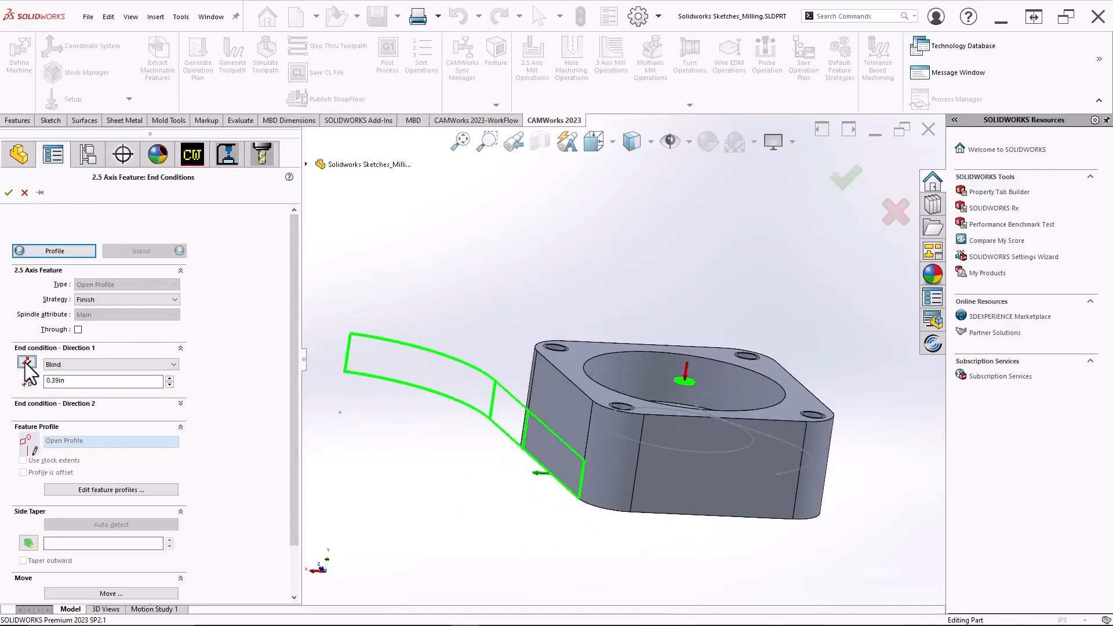
click(169, 378)
click(170, 379)
click(170, 378)
click(170, 379)
click(169, 378)
click(170, 379)
click(9, 193)
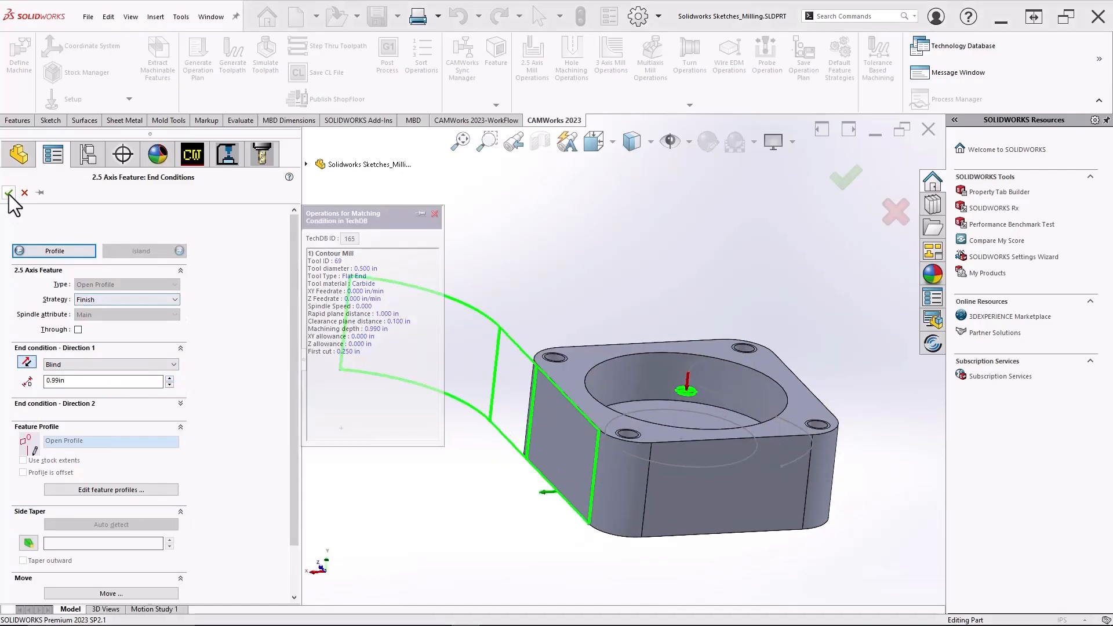
Step: Generate the operation plan and Contour Mill toolpath for the open profile feature, and inspect the toolpath
right_click(61, 225)
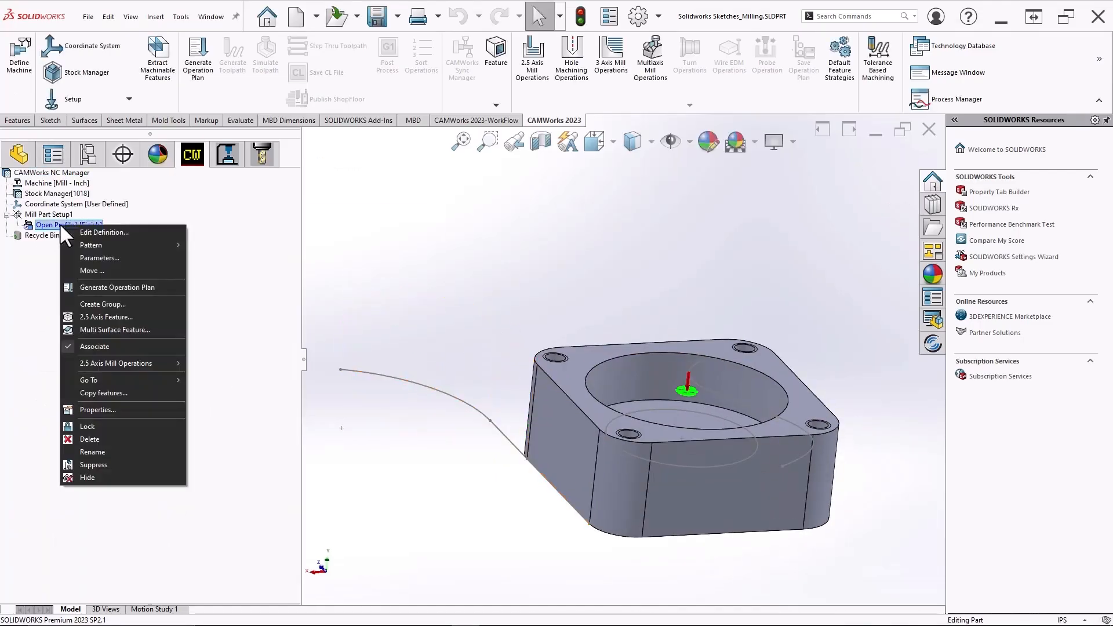
click(93, 286)
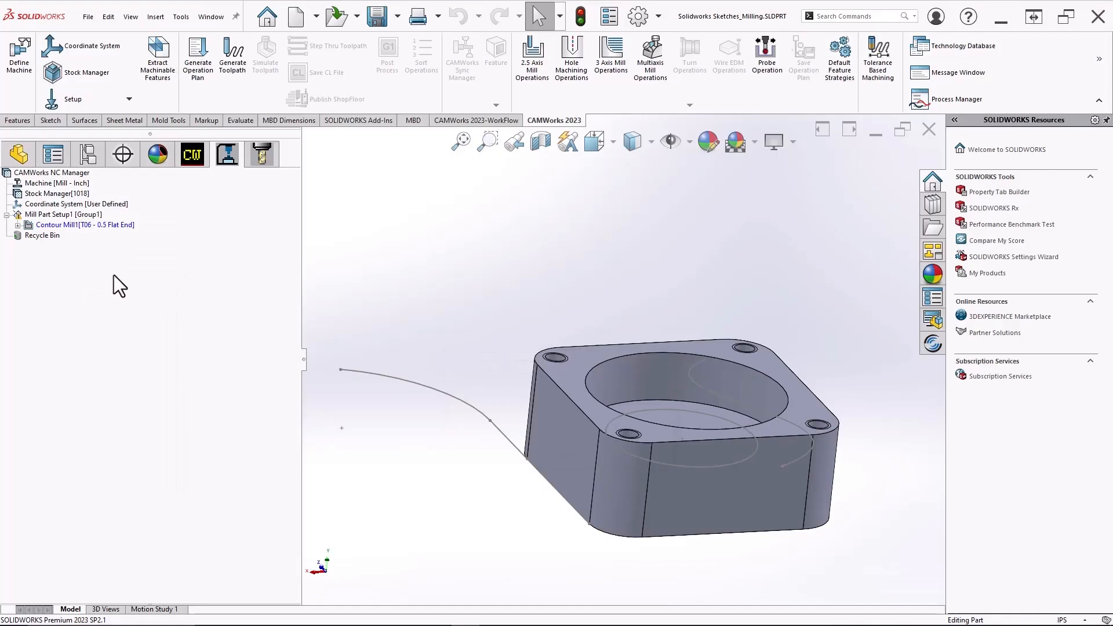
right_click(71, 223)
click(99, 248)
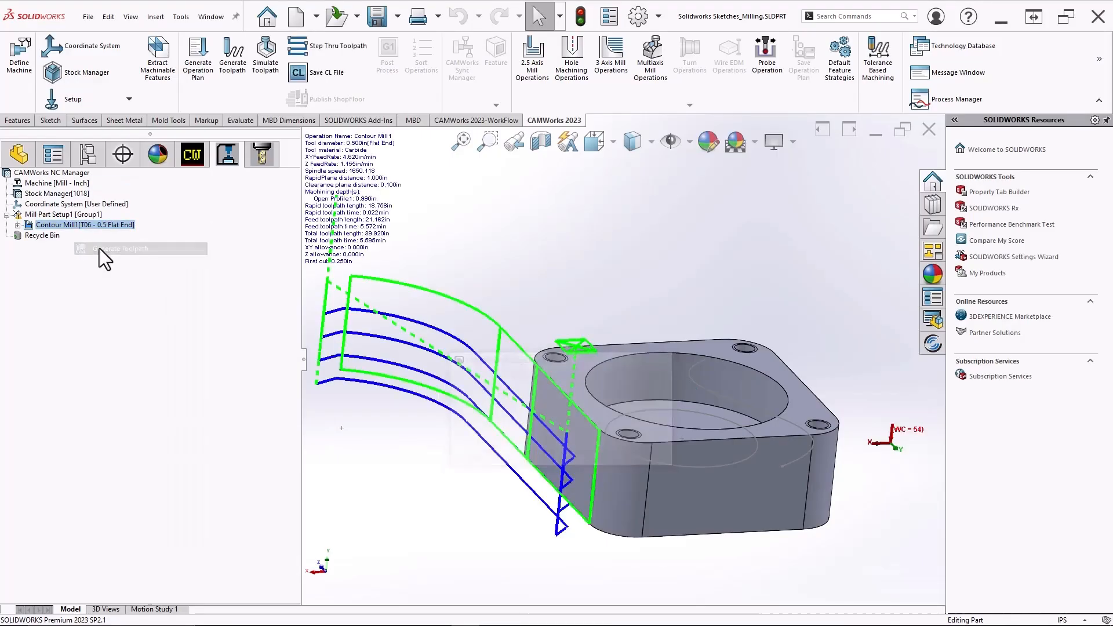
middle_drag(419, 389, 502, 436)
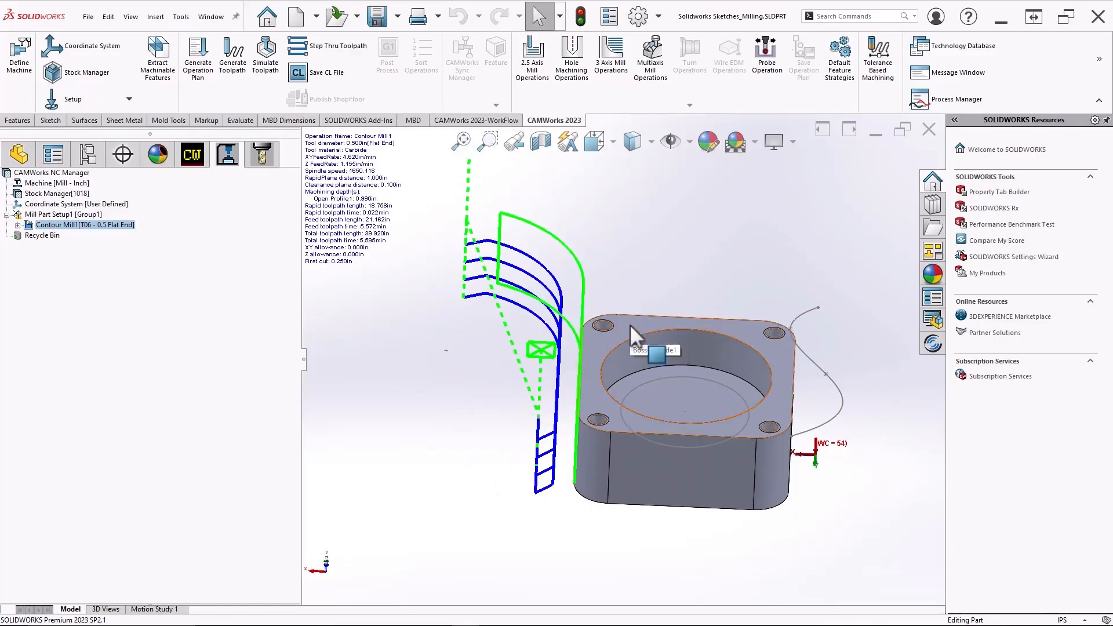
middle_drag(584, 288, 602, 301)
middle_drag(699, 273, 729, 266)
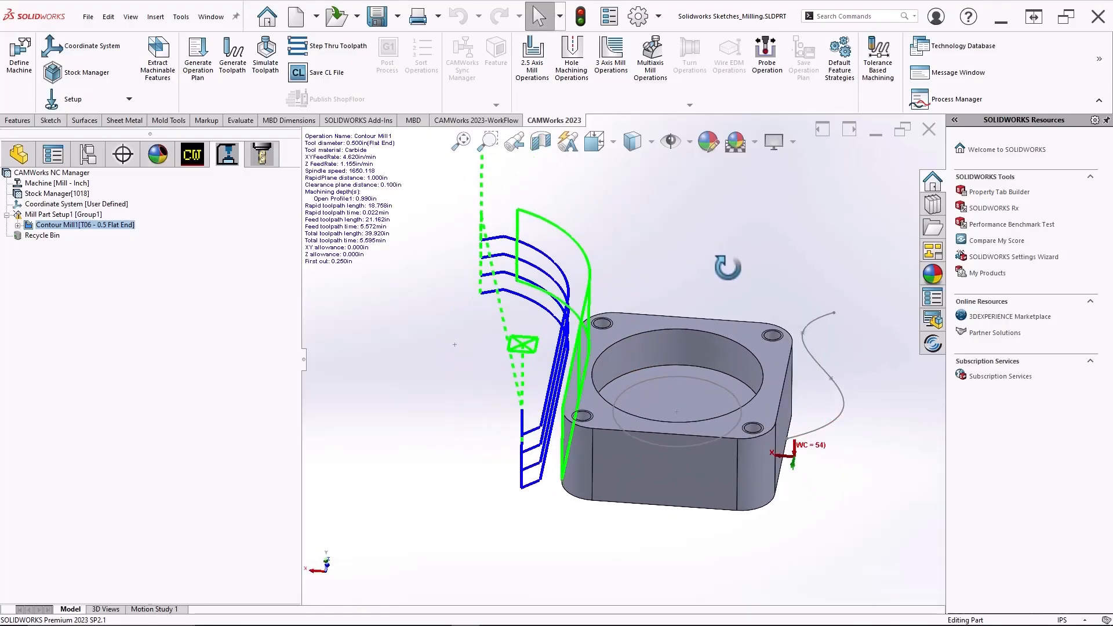
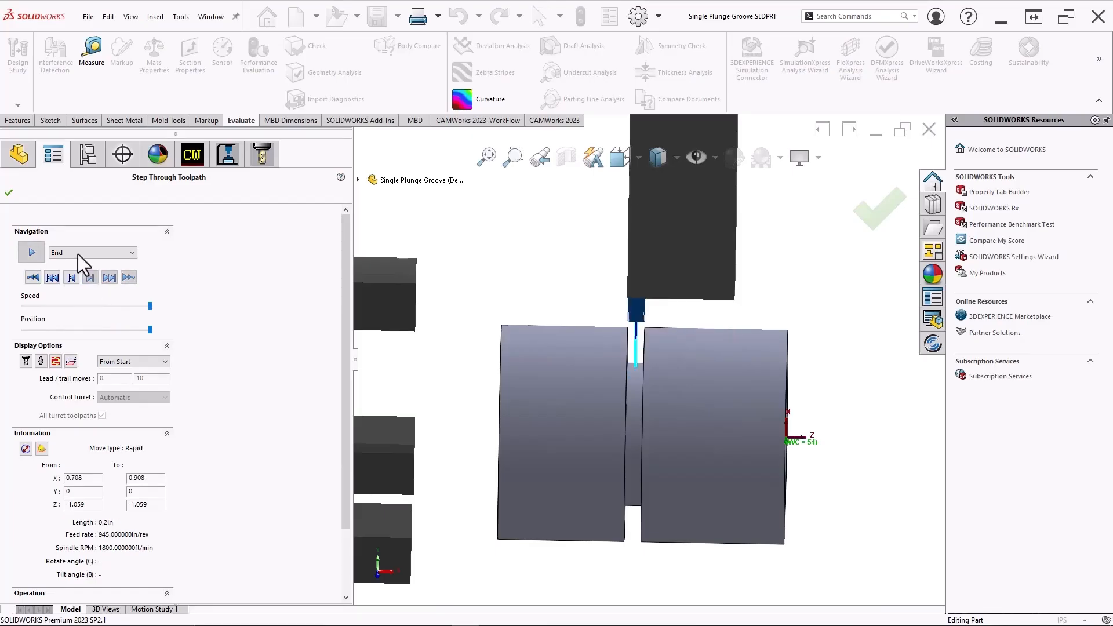
Step: Close Step Through Toolpath on the Single Plunge Groove part and display its machining features
click(9, 193)
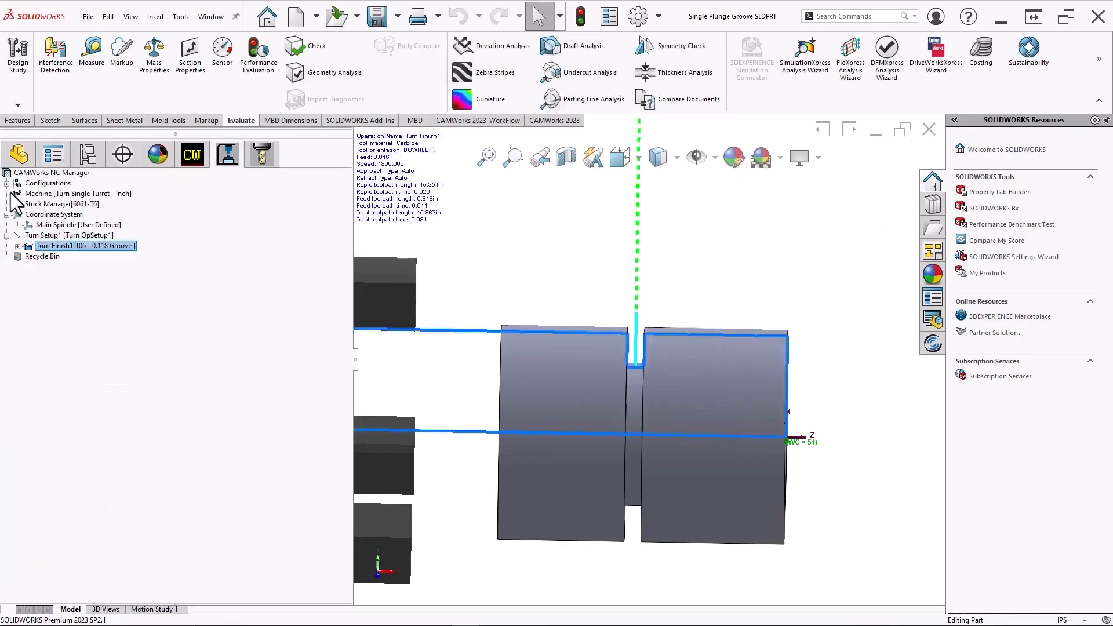
click(197, 161)
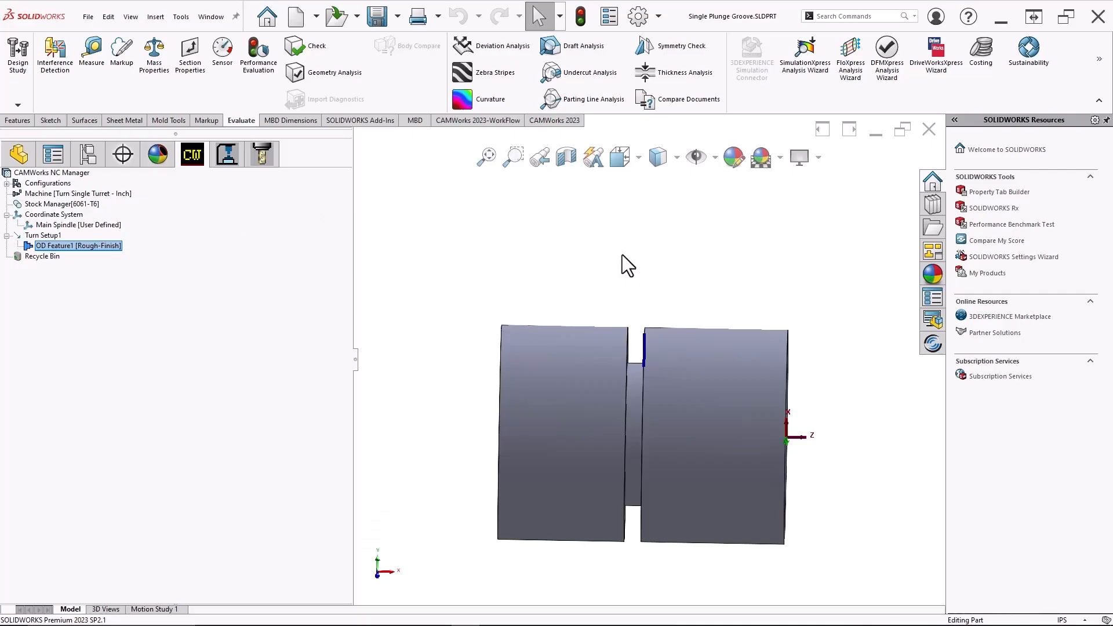
right_click(43, 235)
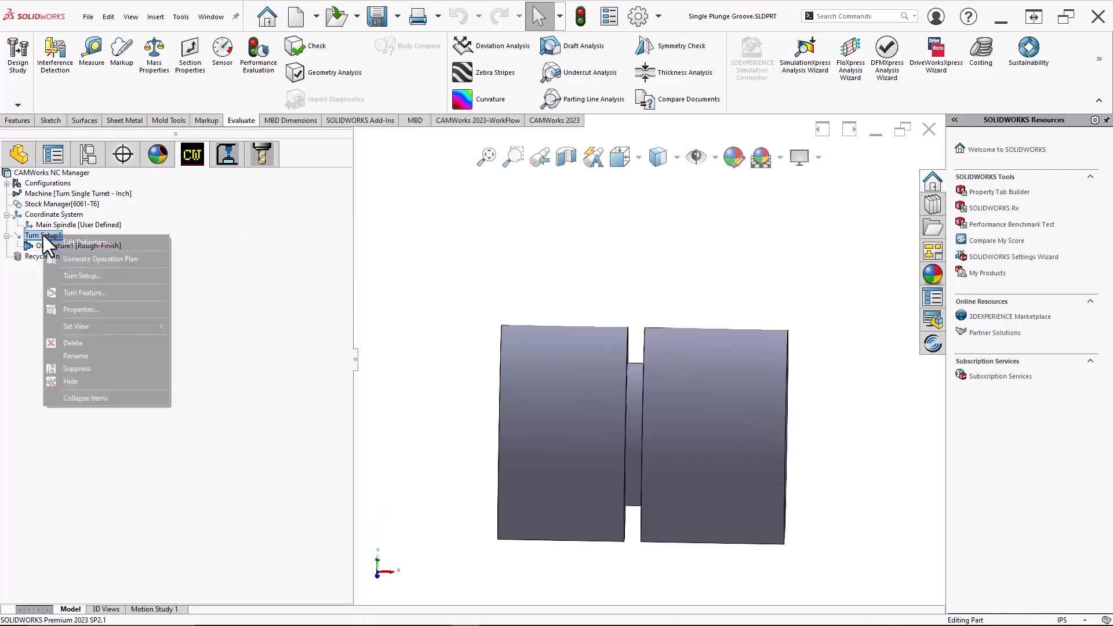
click(79, 293)
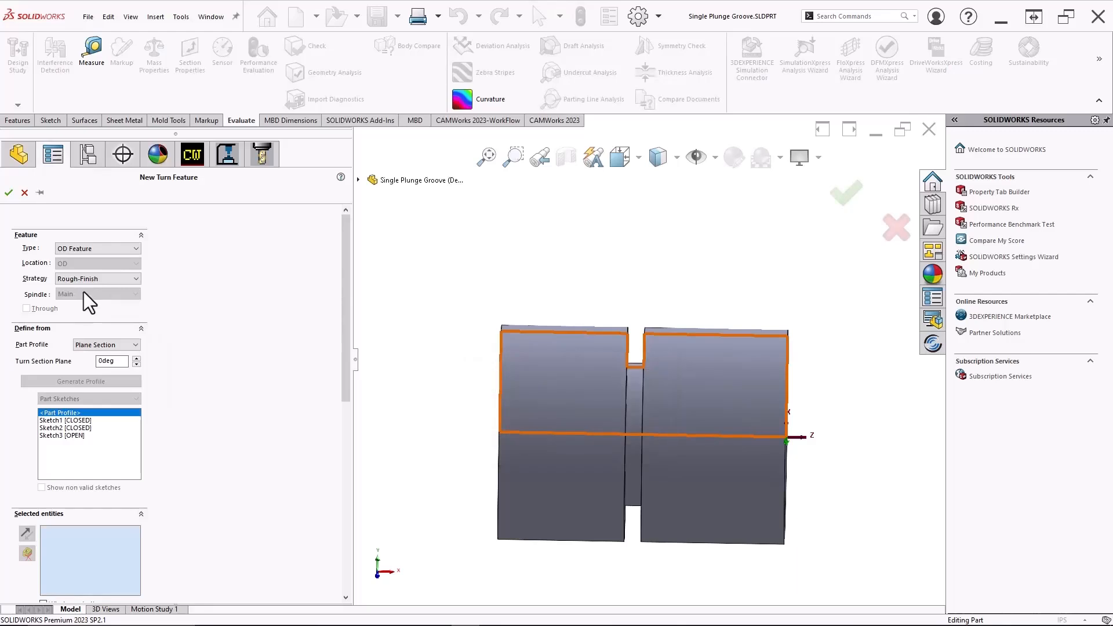
click(9, 192)
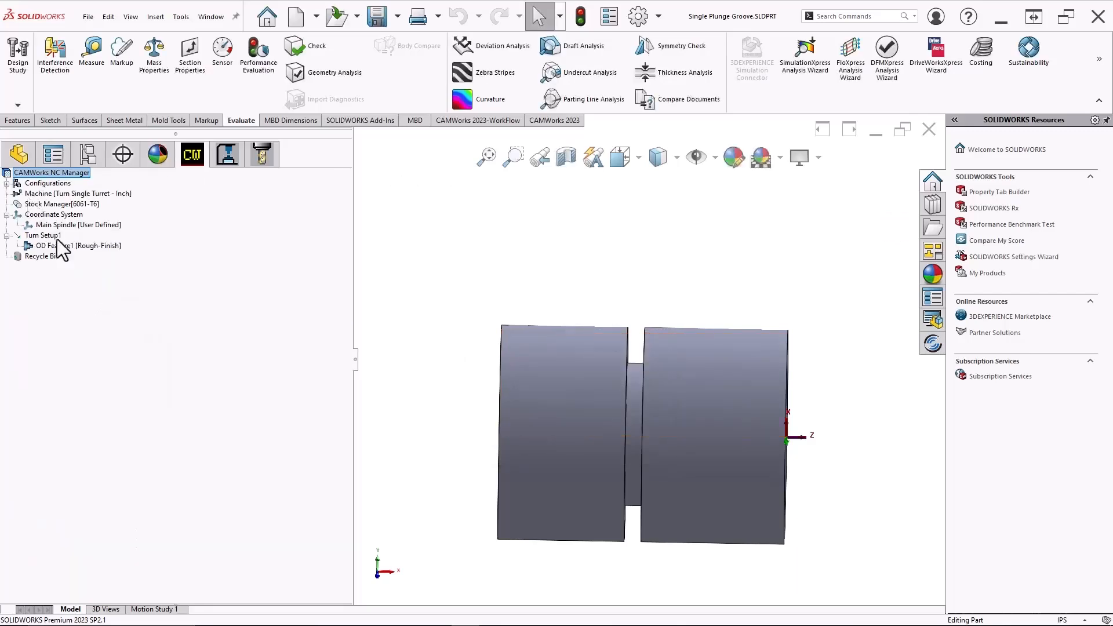
Step: Delete the existing OD Feature1 from Turn Setup1
right_click(64, 247)
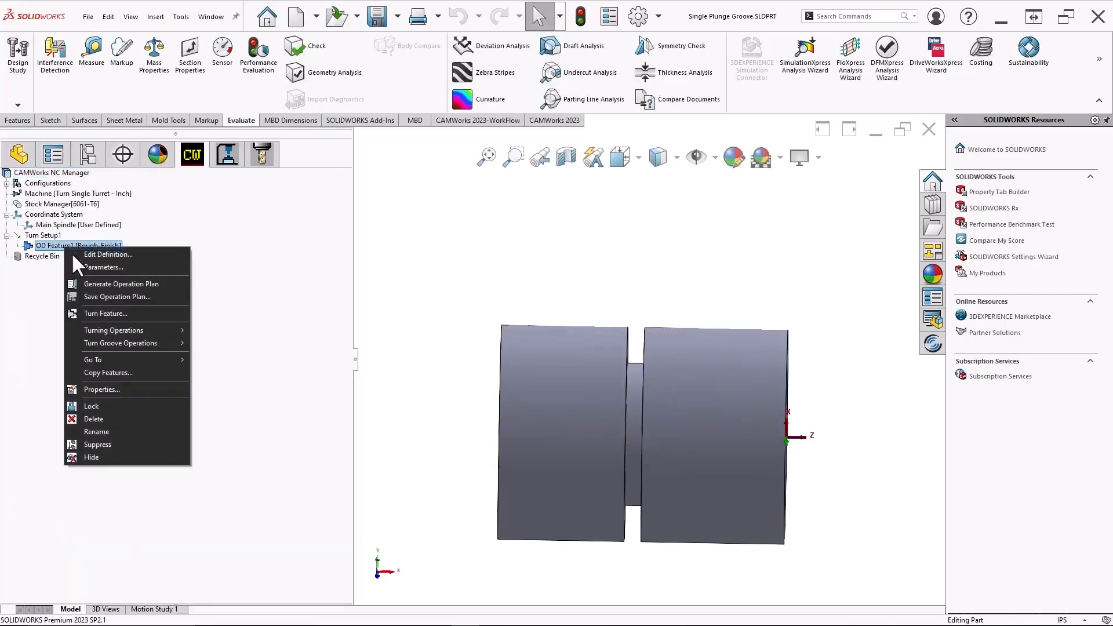
click(103, 418)
click(587, 343)
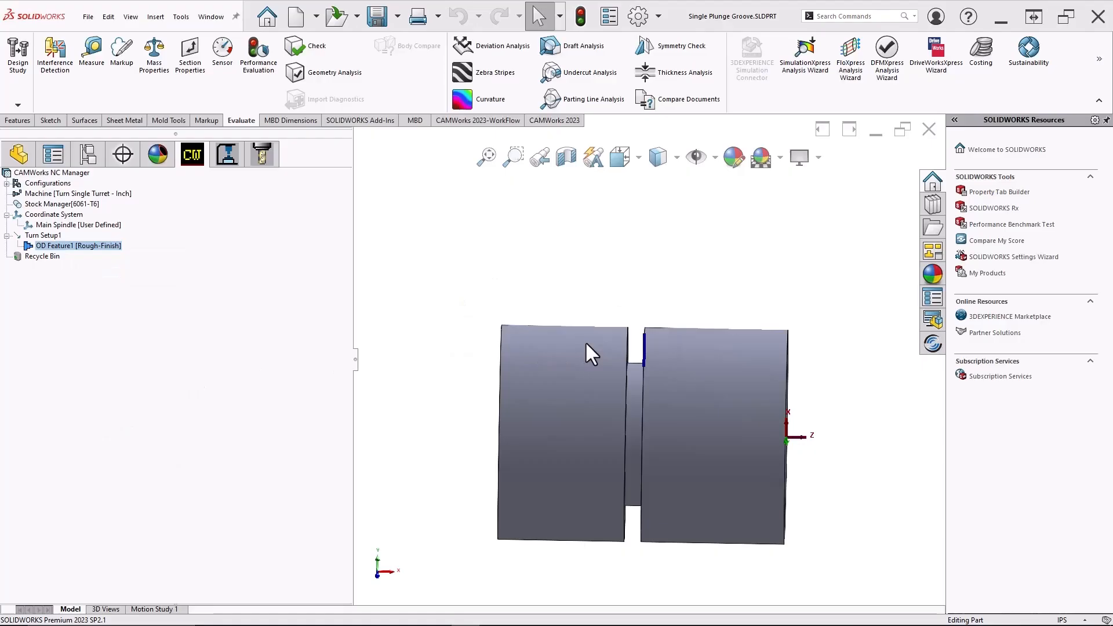
Step: Create a Rough-Finish OD Feature in Turn Setup1 from the groove's side face, using the plane section part profile
right_click(47, 235)
click(79, 275)
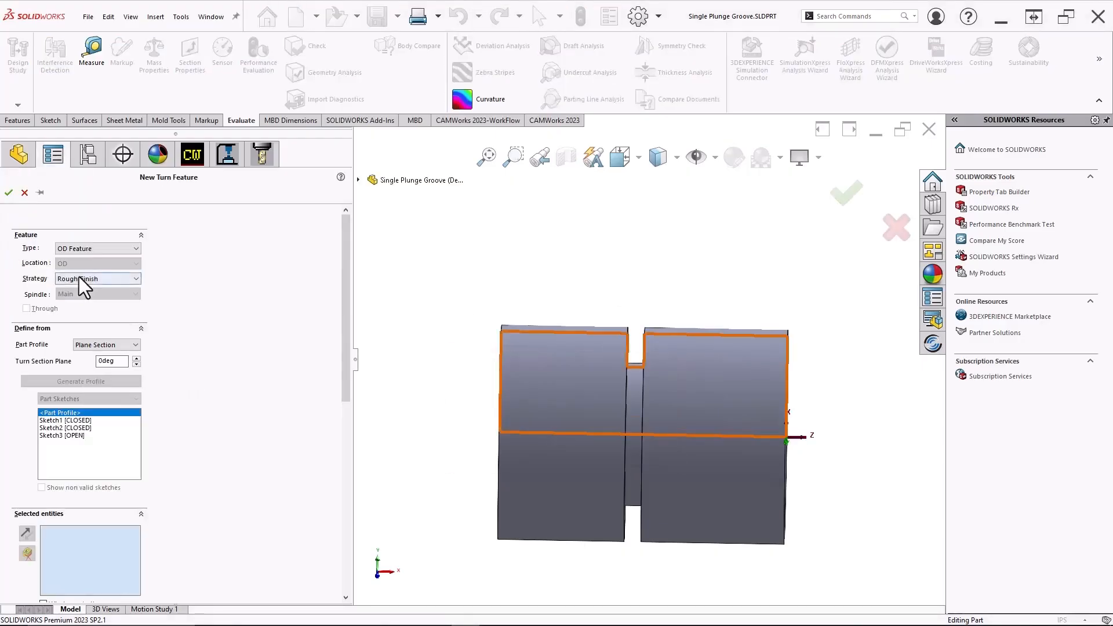
click(97, 248)
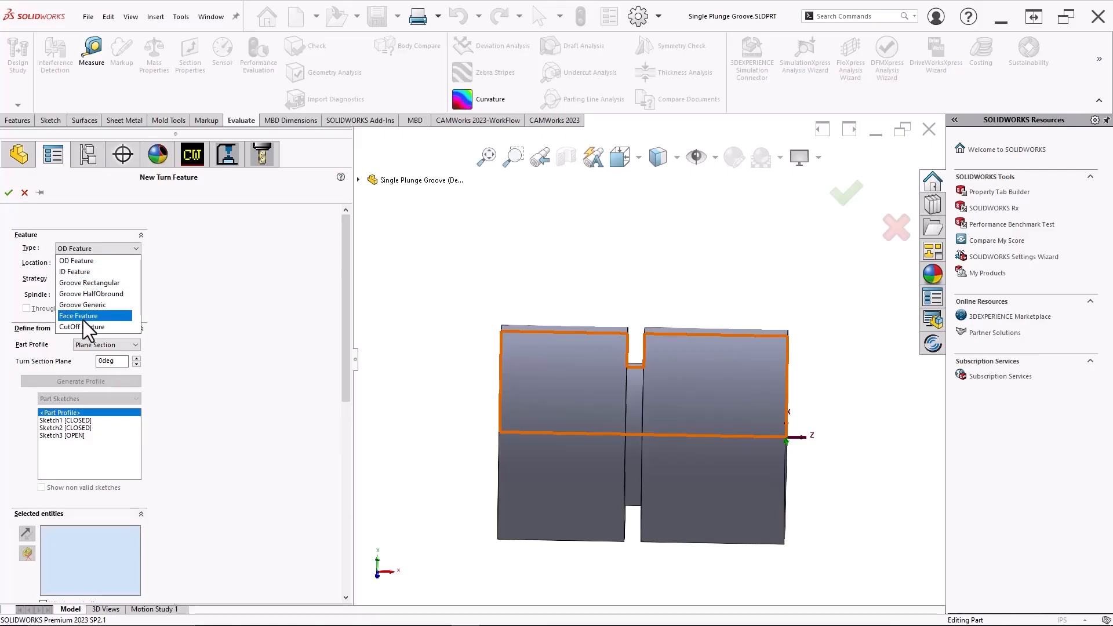
click(82, 262)
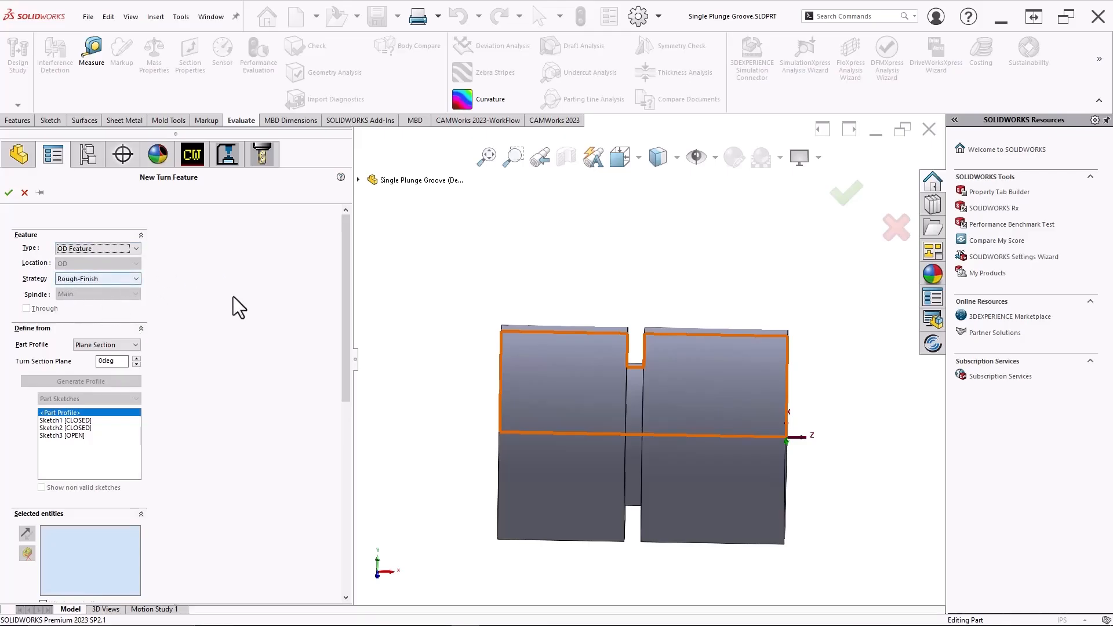
click(61, 549)
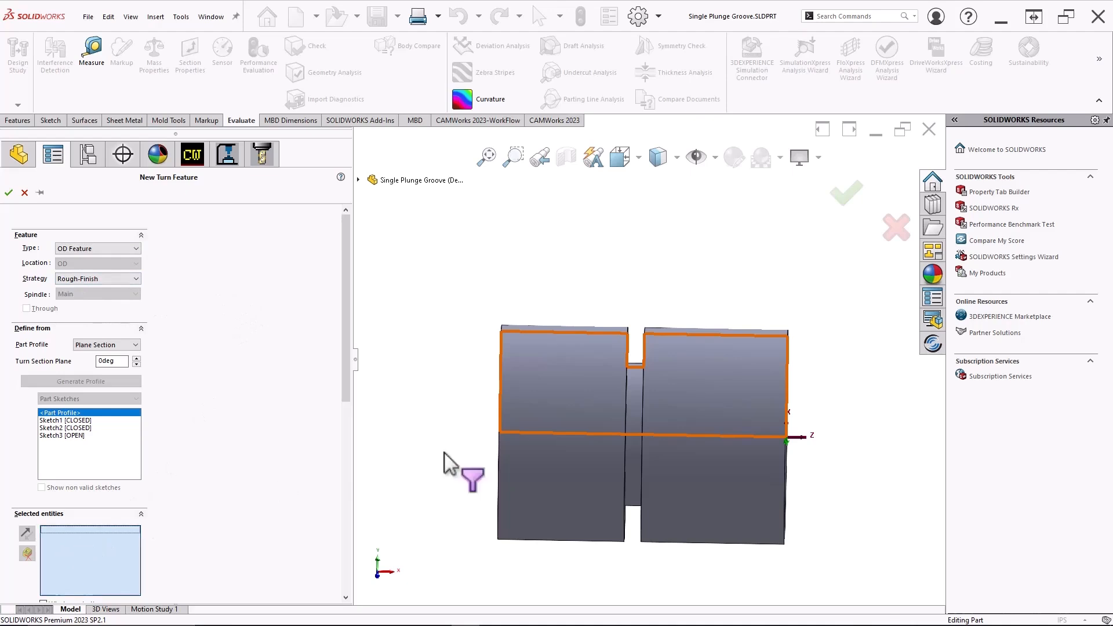
scroll(641, 350, down, 2)
middle_drag(641, 350, 655, 355)
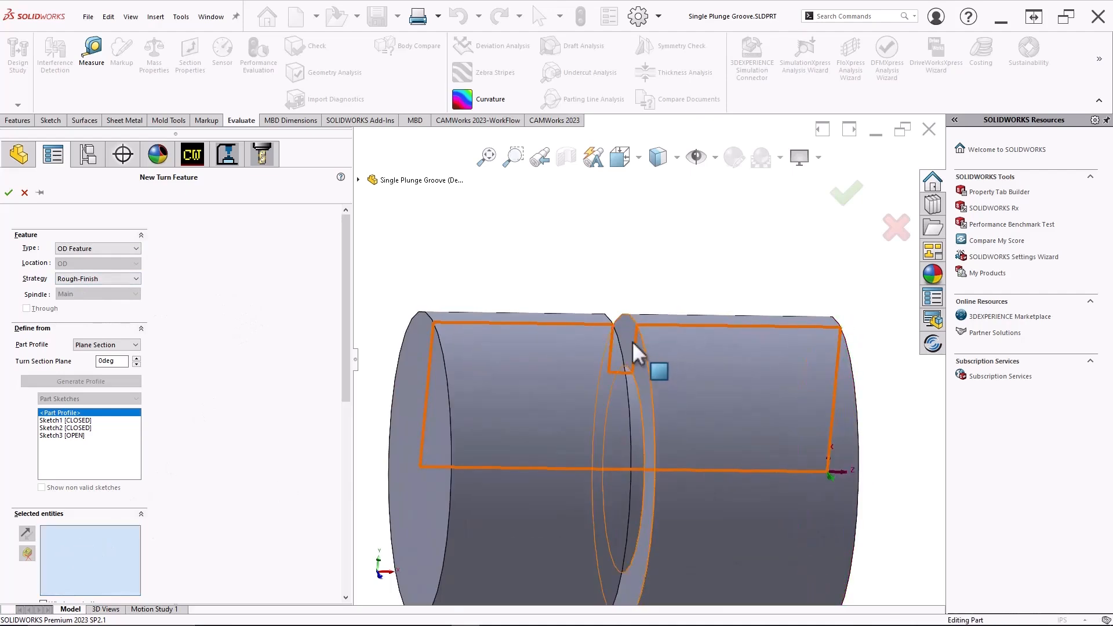
click(638, 348)
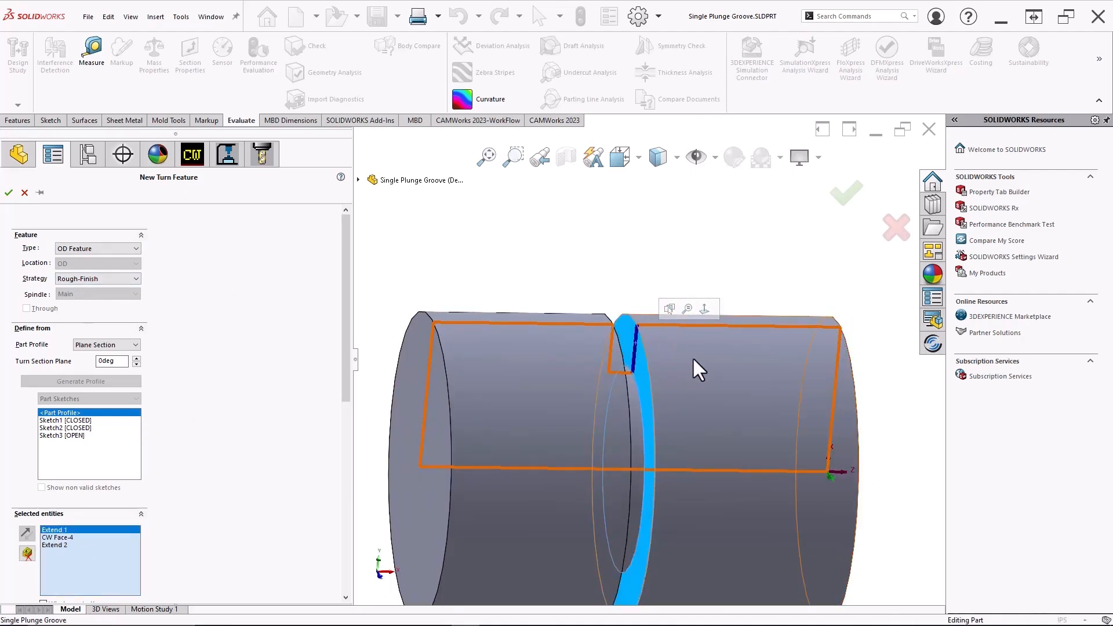
click(8, 192)
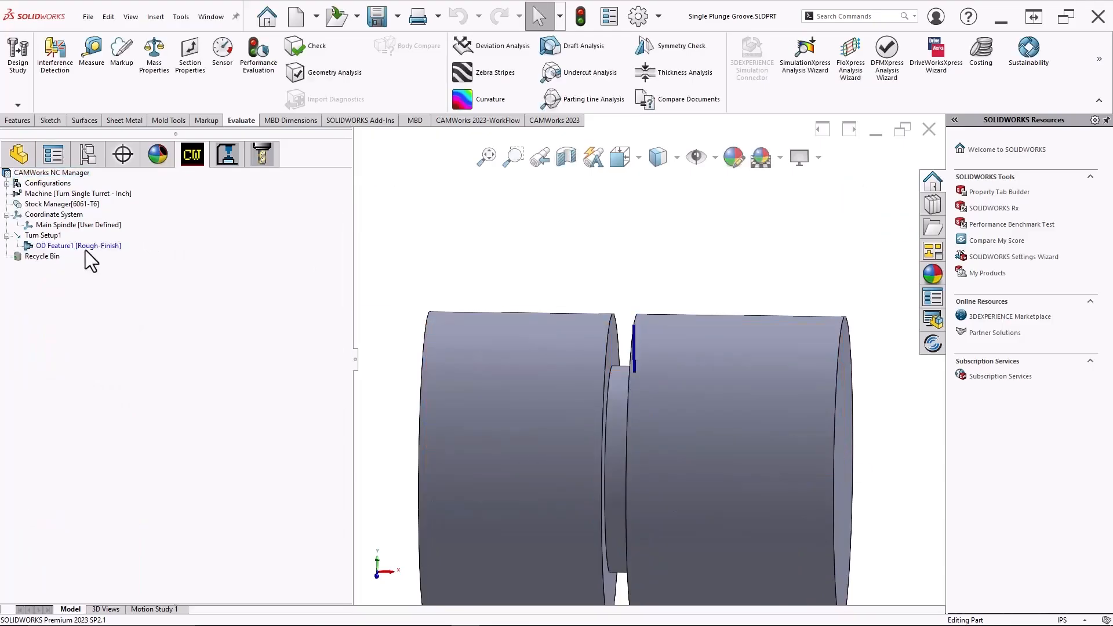
Step: Generate the operation plan for OD Feature1 and delete the resulting Turn Rough1 operation from Turn Setup1
click(118, 247)
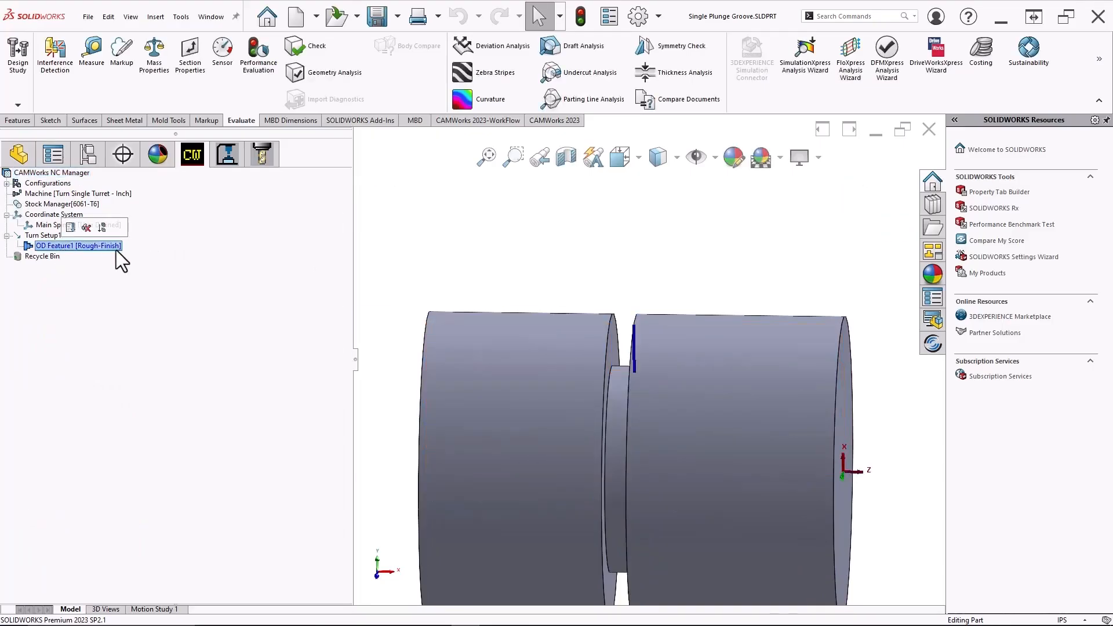
right_click(71, 249)
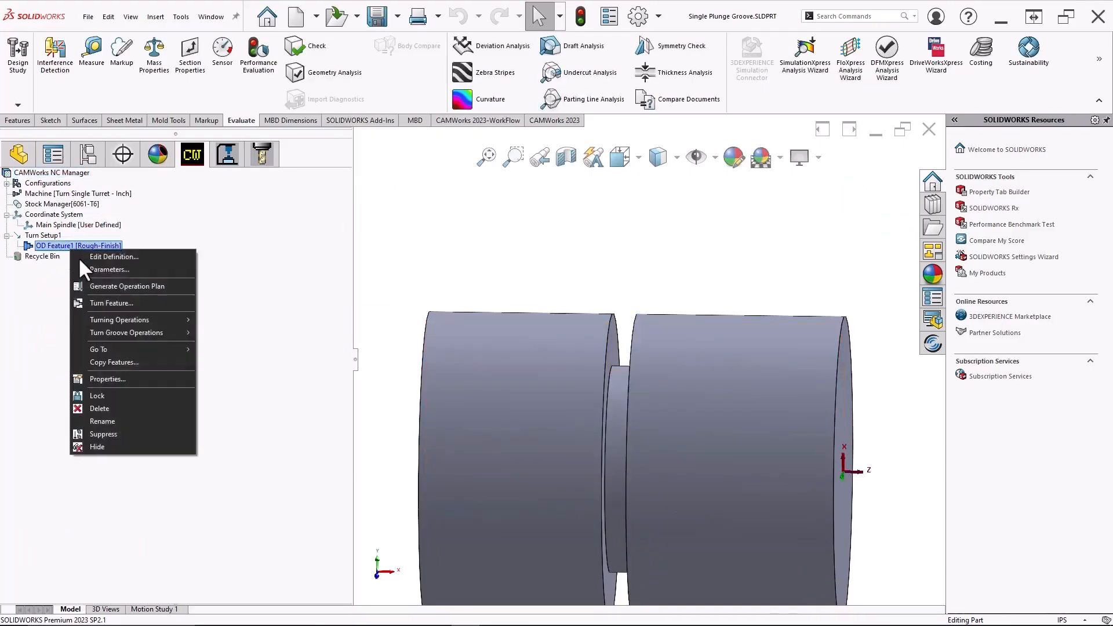
click(102, 284)
right_click(67, 245)
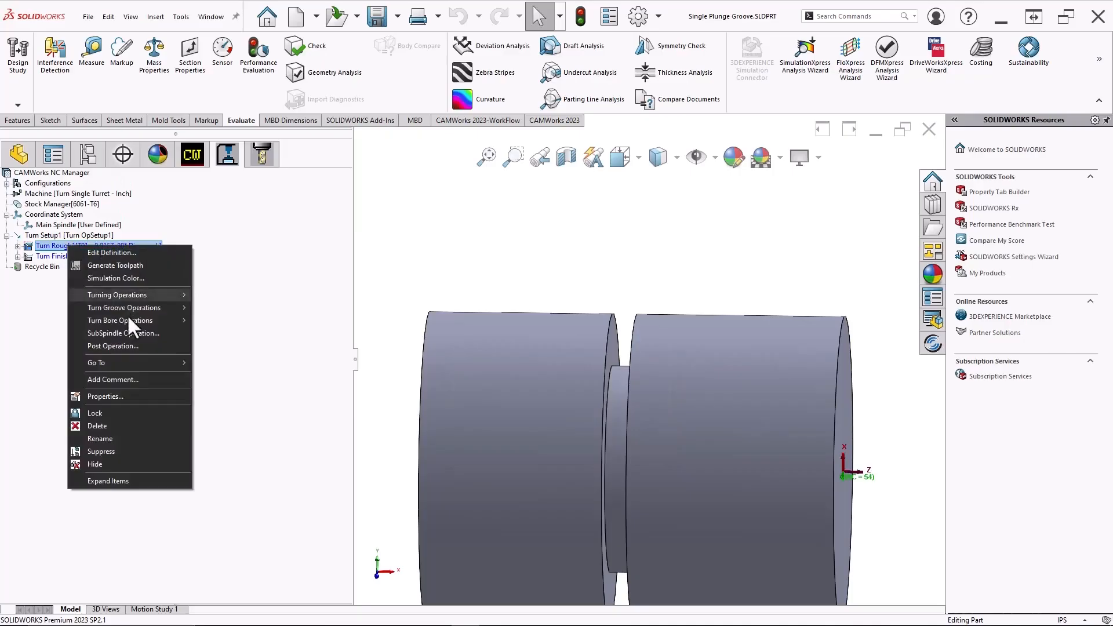
click(116, 426)
click(580, 342)
Step: Edit the Turn Finish1 operation and assign it the 0.118W groove OD tool from station 6 of the tool crib
click(61, 245)
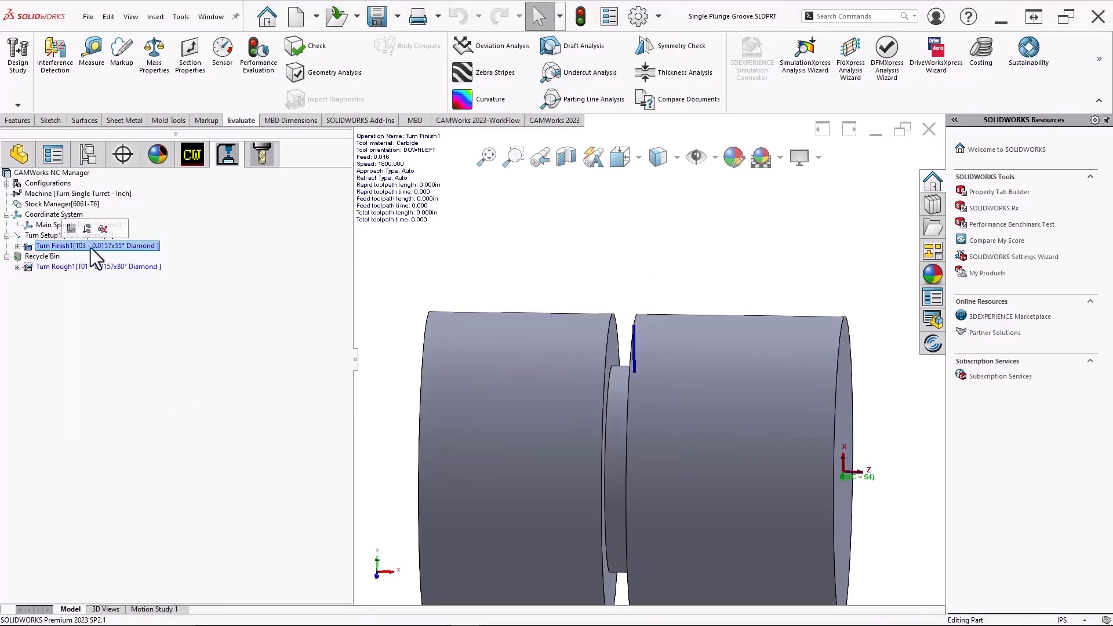
right_click(61, 246)
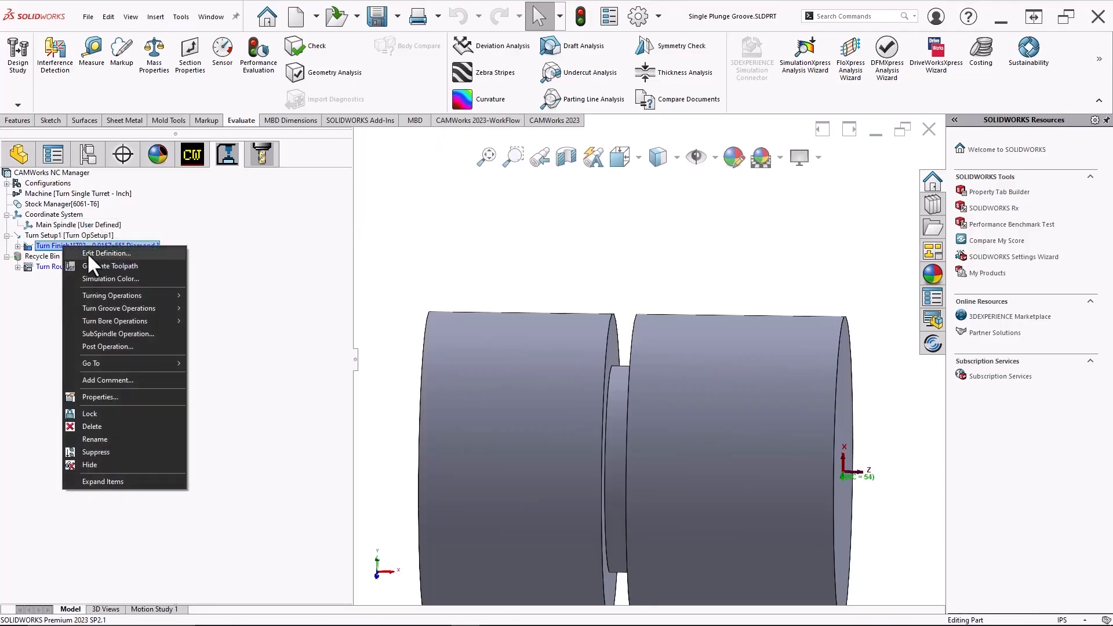
click(87, 253)
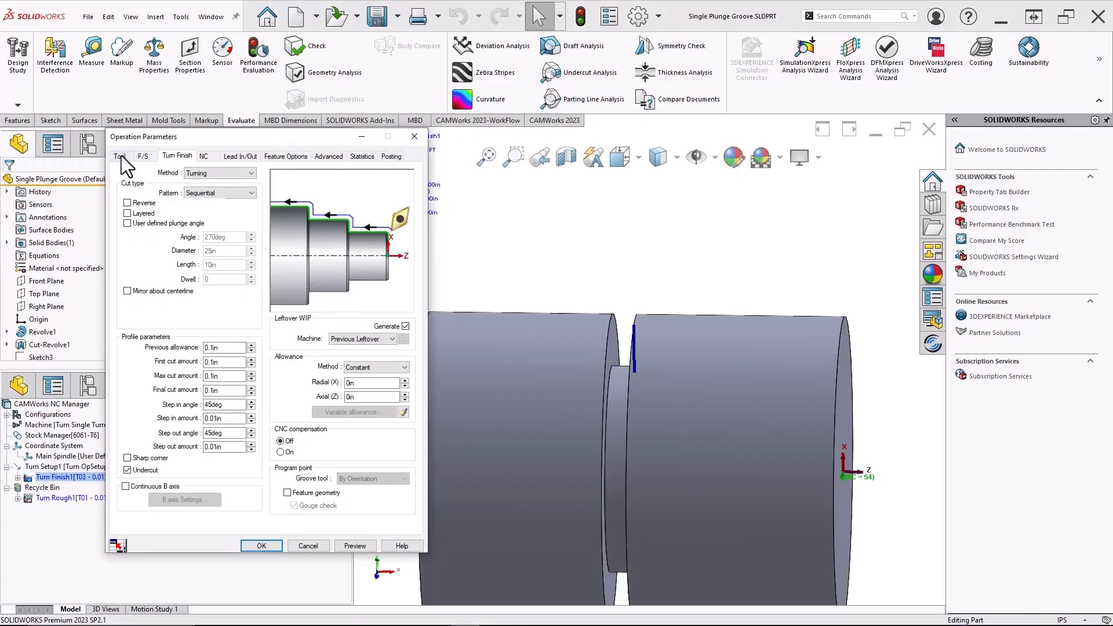
click(120, 155)
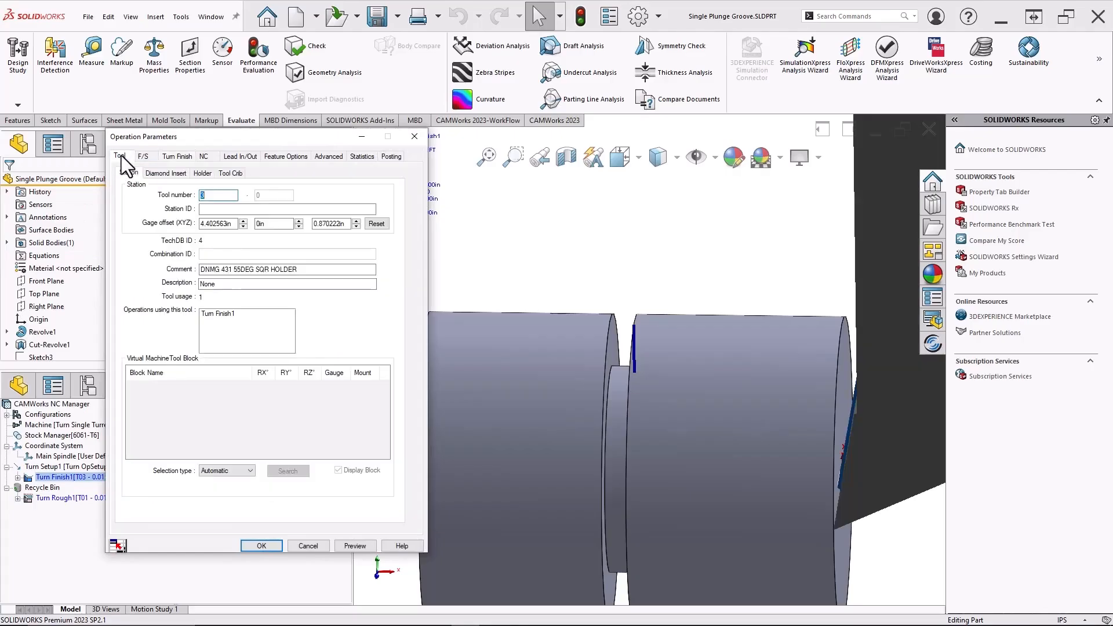
click(233, 174)
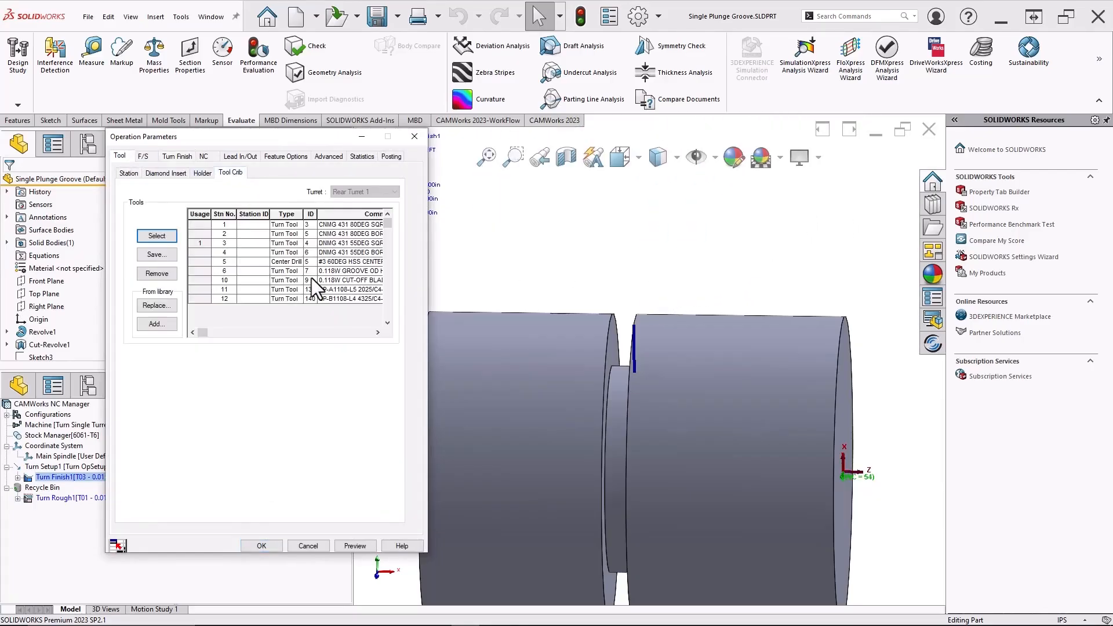
click(214, 270)
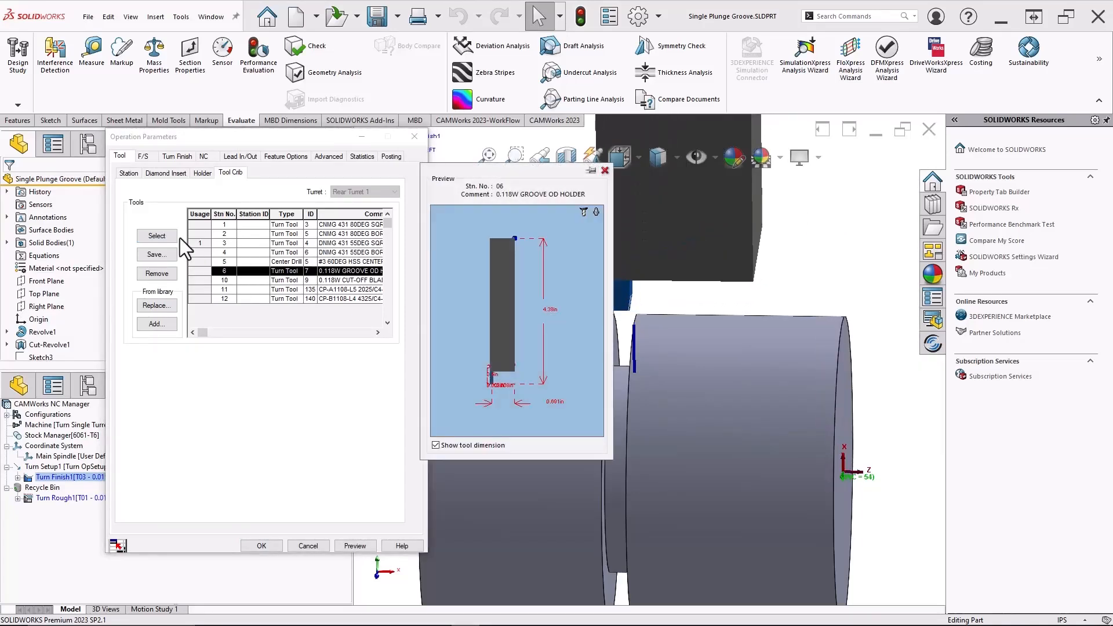
click(158, 236)
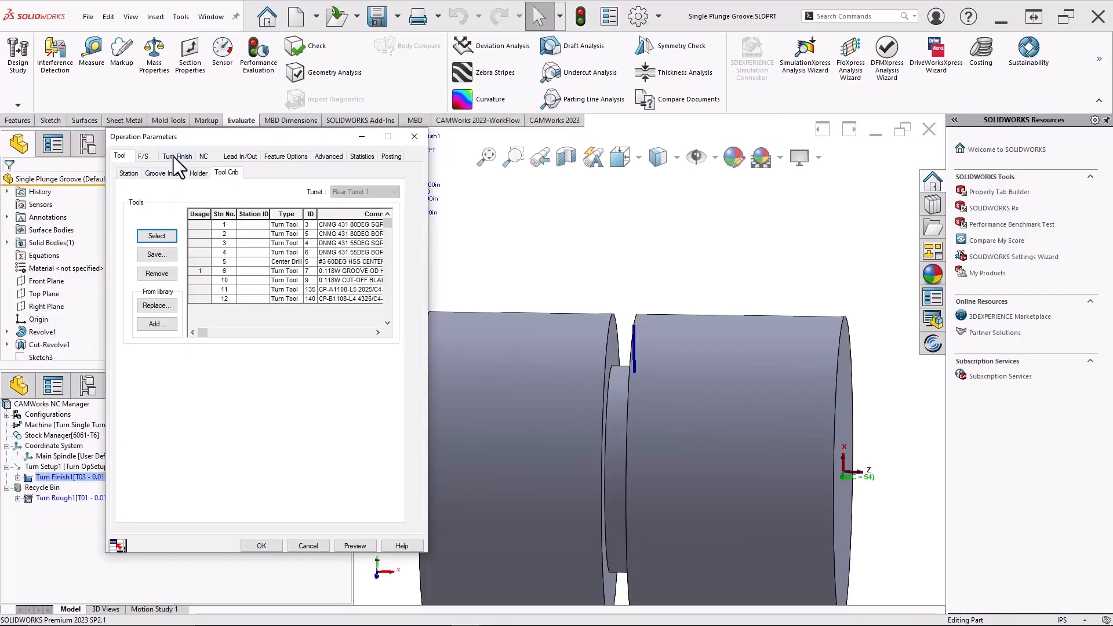
Step: Set the Turn Finish cut pattern to Diameter & Length with a diameter of 1
click(173, 157)
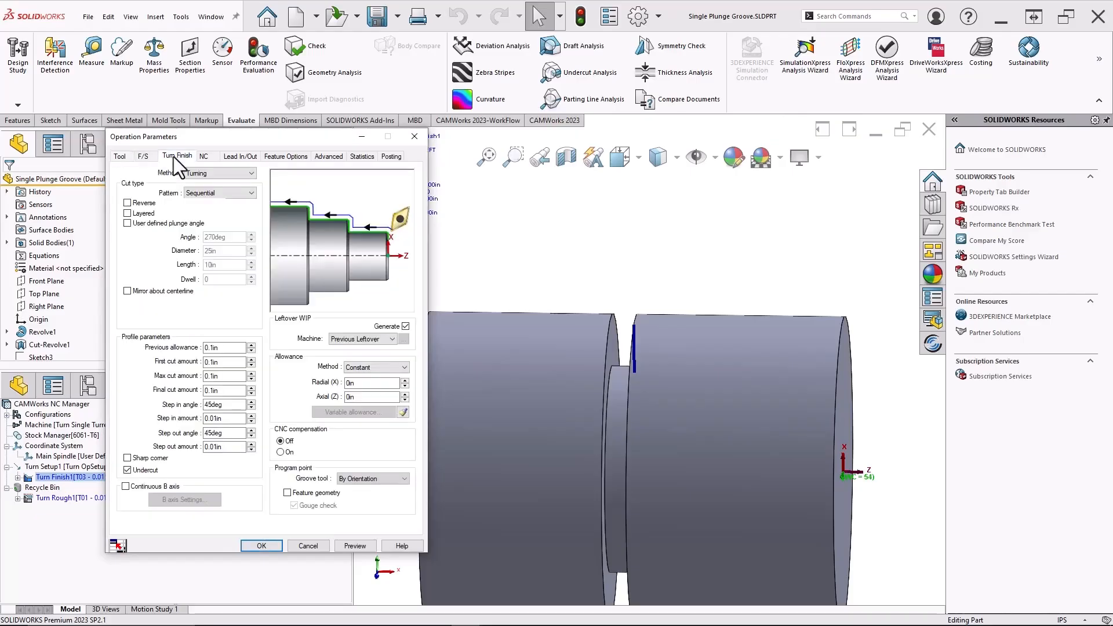
click(216, 194)
click(216, 249)
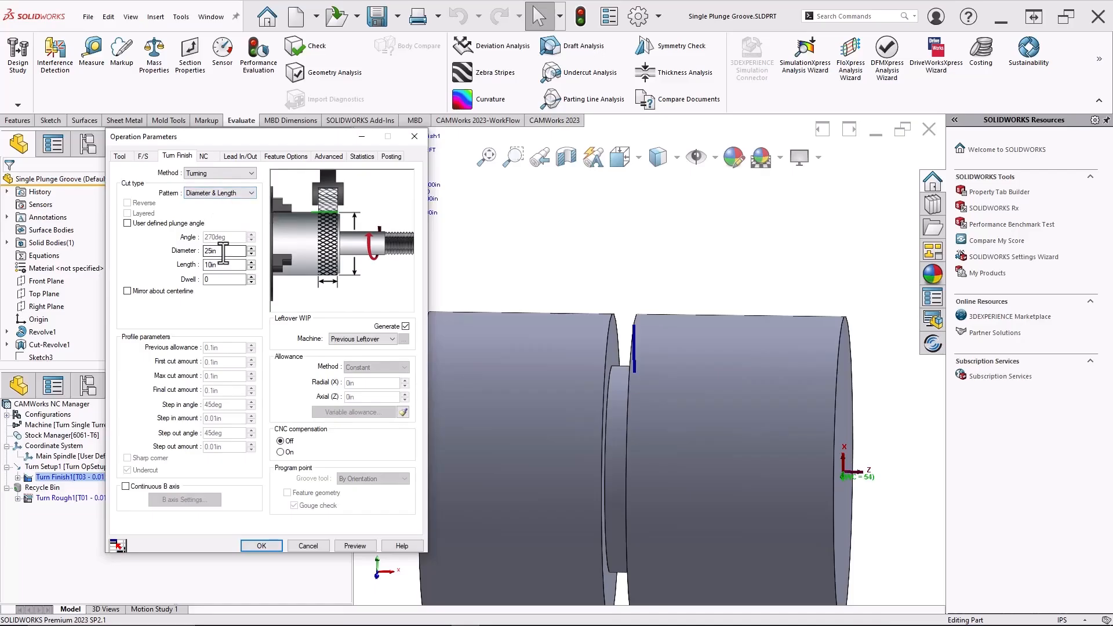
double_click(224, 252)
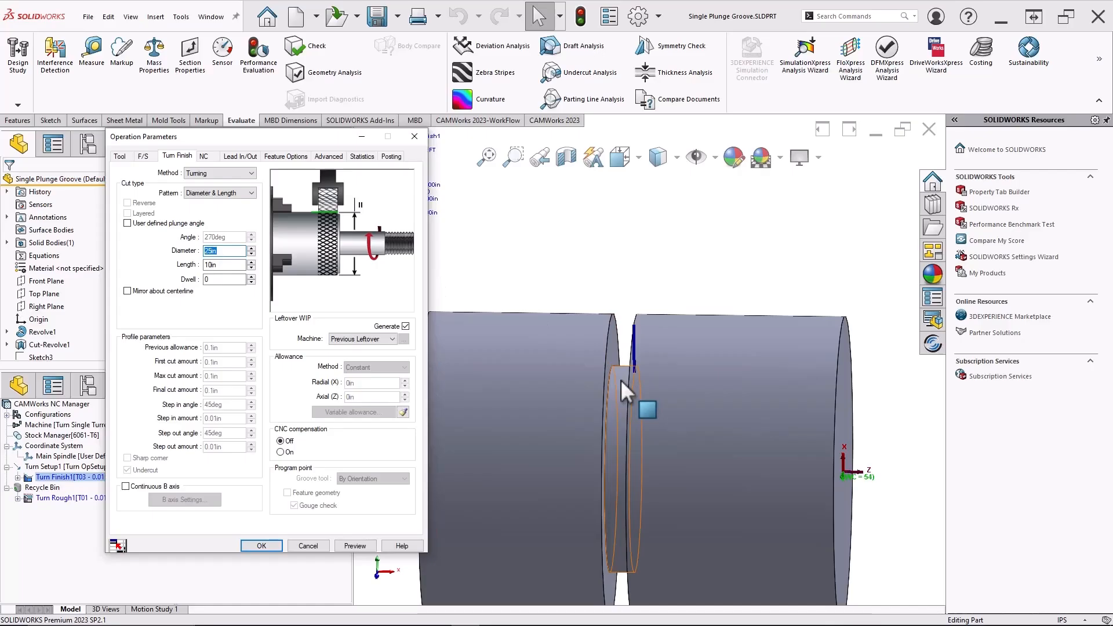
text(1)
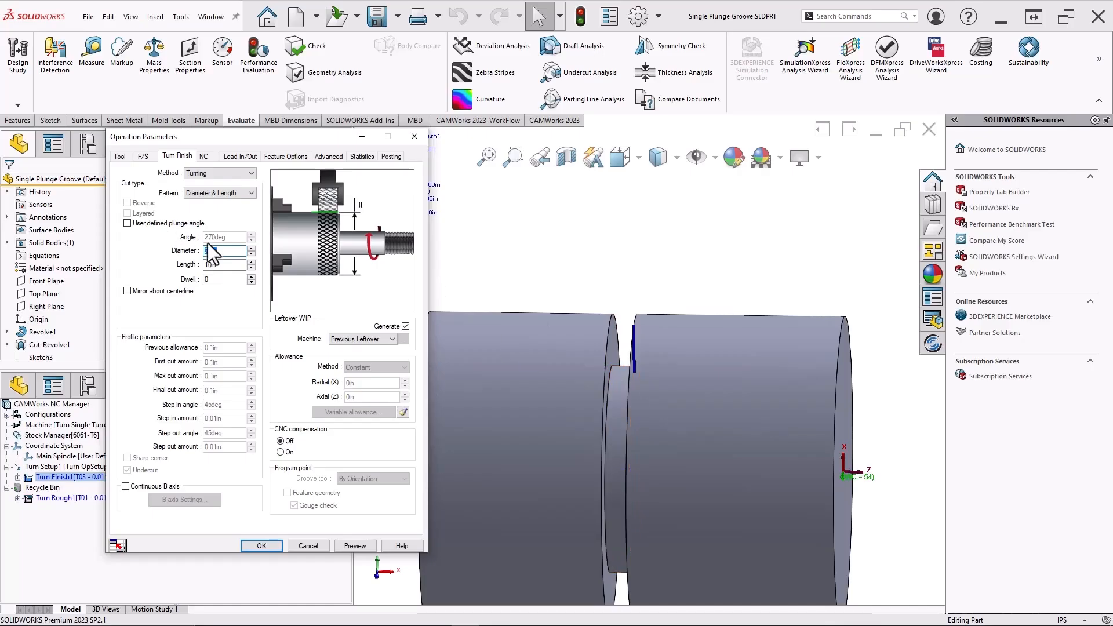
click(231, 262)
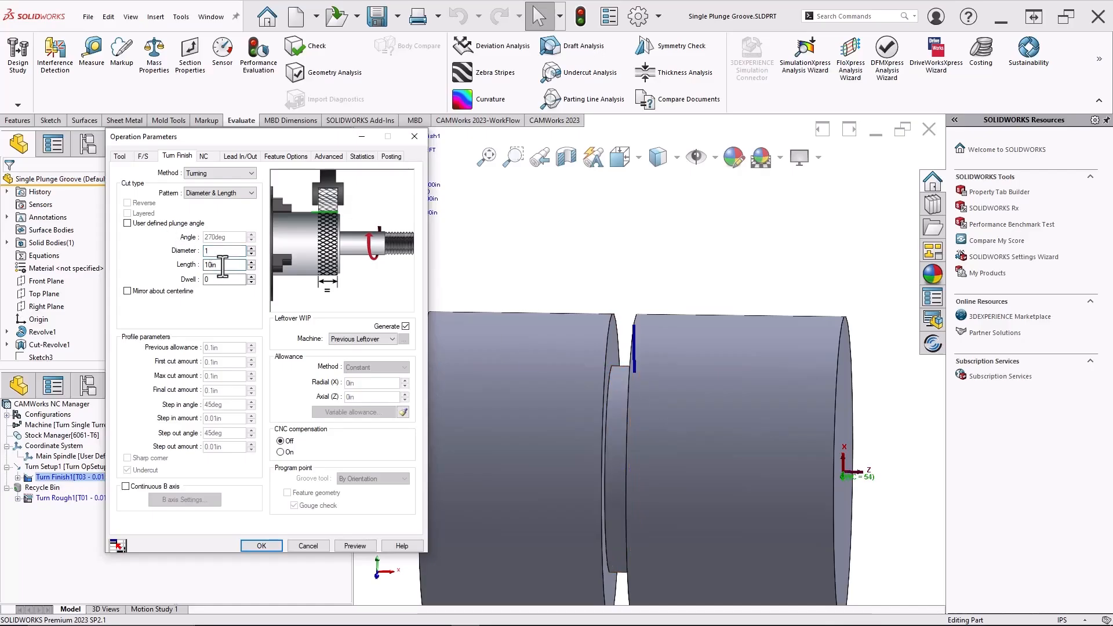
Step: Enter .118/2 as the Turn Finish length and preview the plunge toolpath in the groove
mouse_move(619, 299)
middle_down()
mouse_move(636, 296)
mouse_move(627, 306)
middle_up()
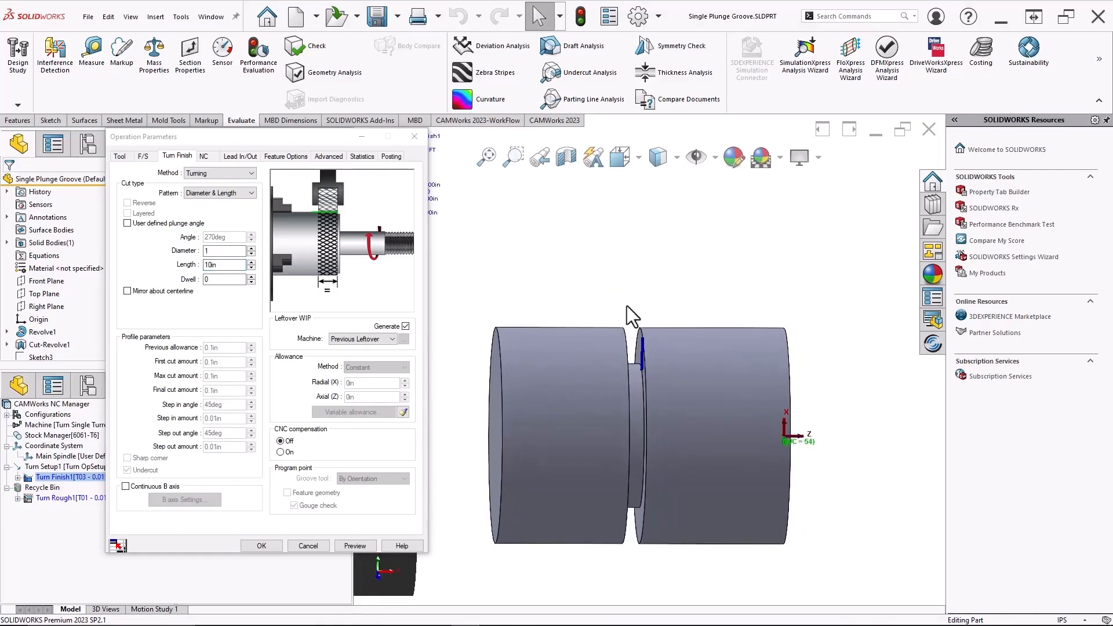
scroll(627, 306, down, 2)
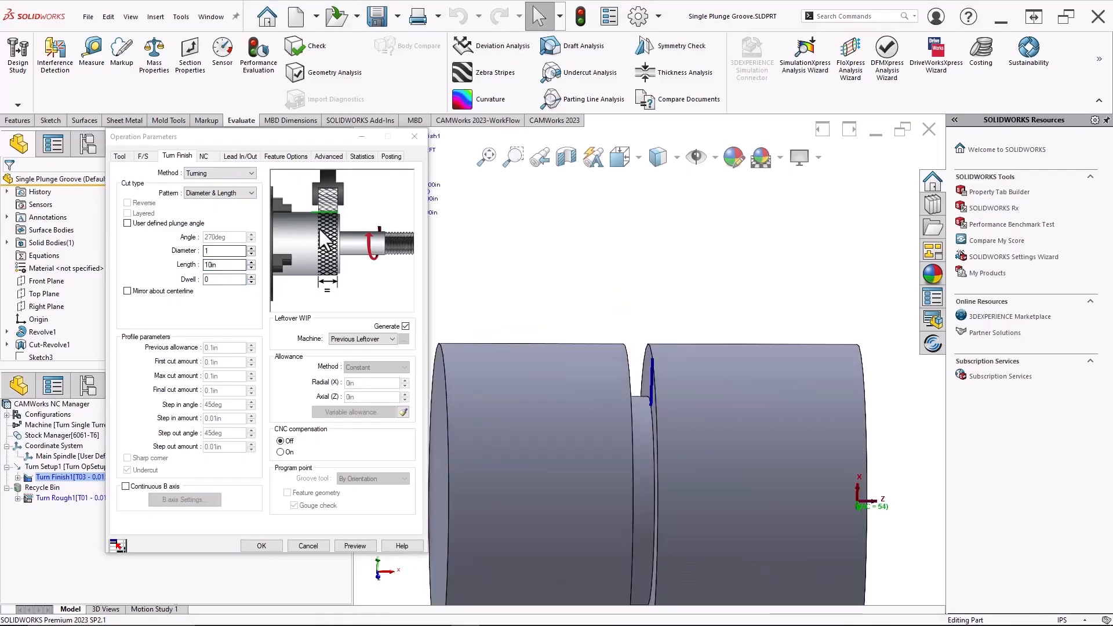
double_click(224, 264)
scroll(610, 346, down, 1)
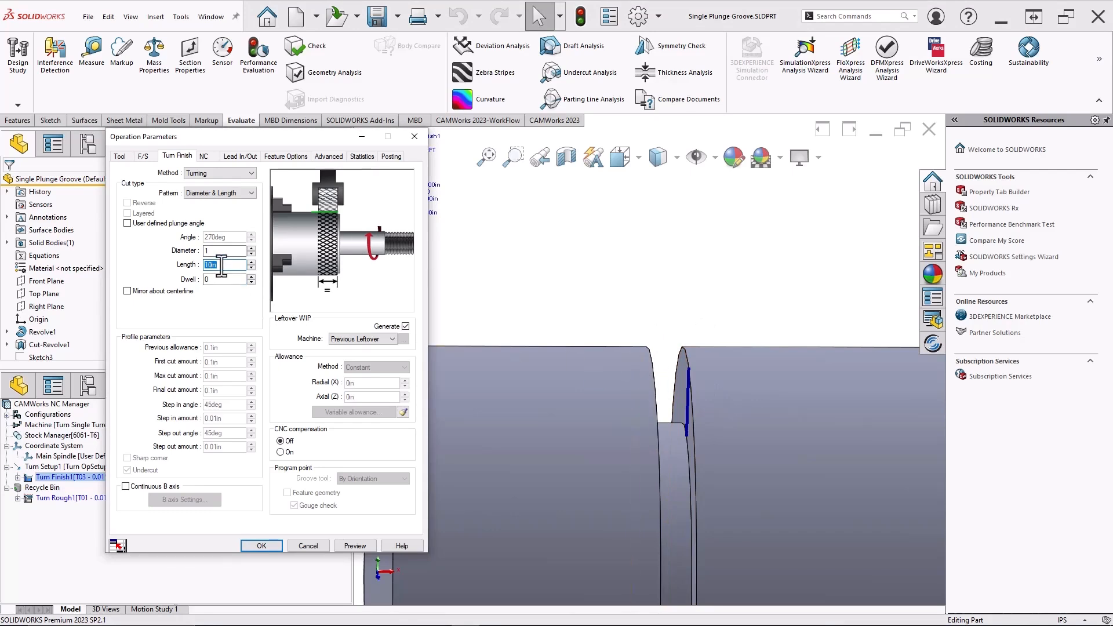
text(.118/2)
click(364, 545)
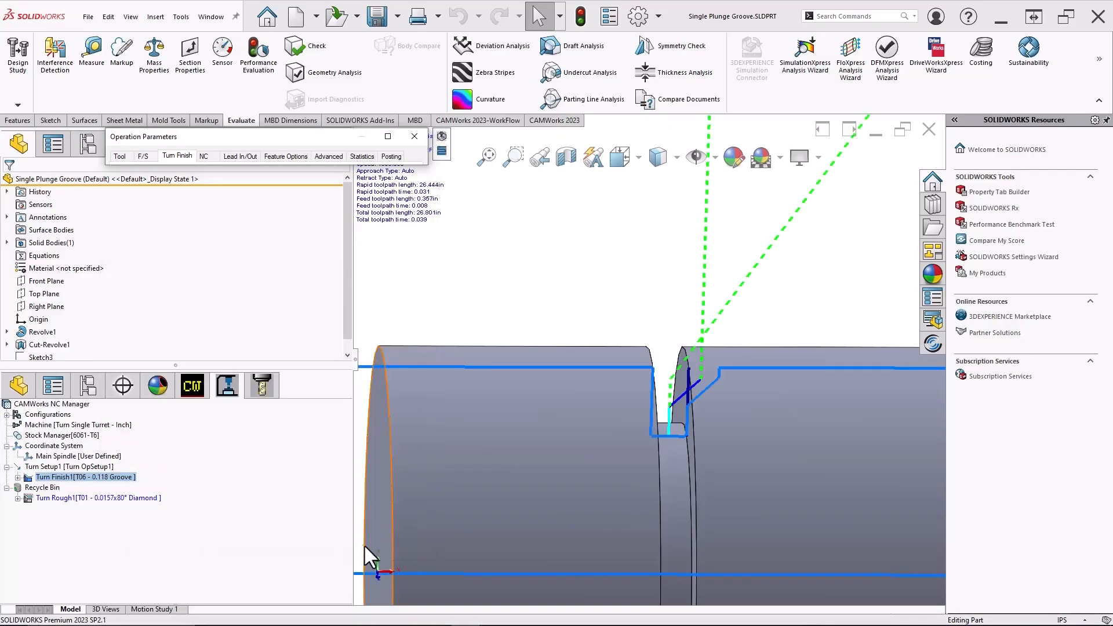
scroll(719, 386, down, 5)
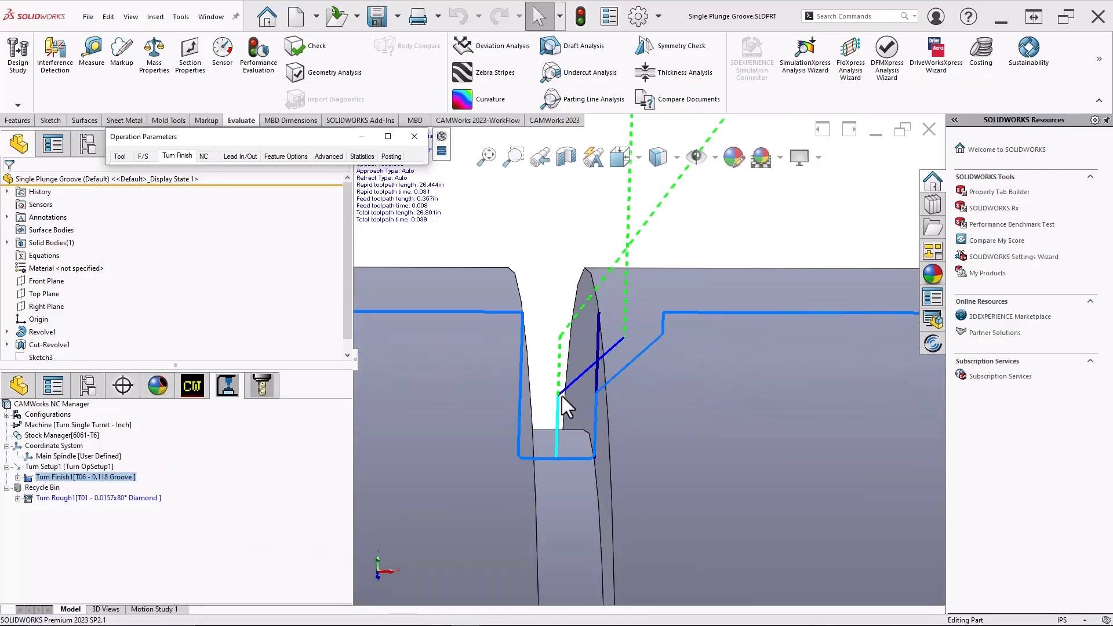
scroll(558, 418, up, 3)
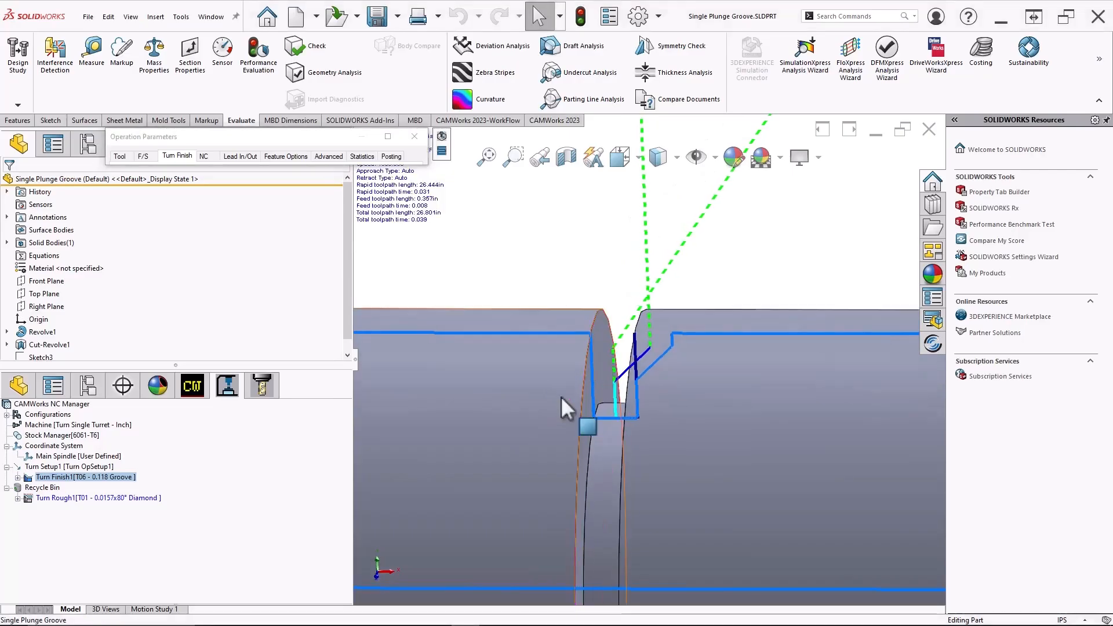
Step: Set the Turn Finish length to .059 and preview the toolpath again
mouse_move(381, 134)
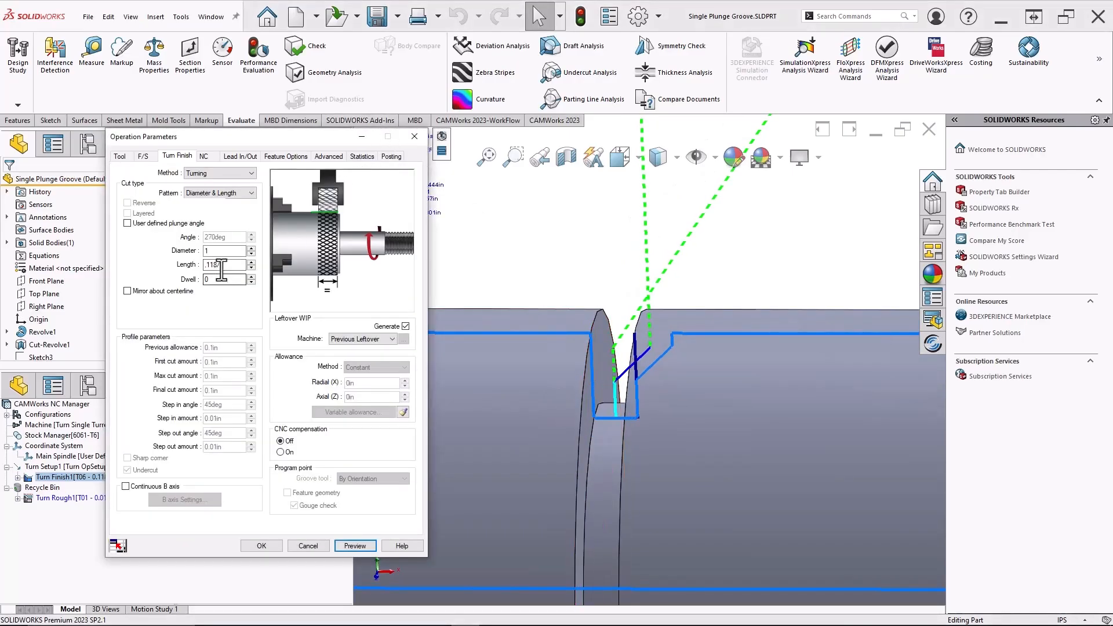
drag(225, 266, 200, 265)
text(.05)
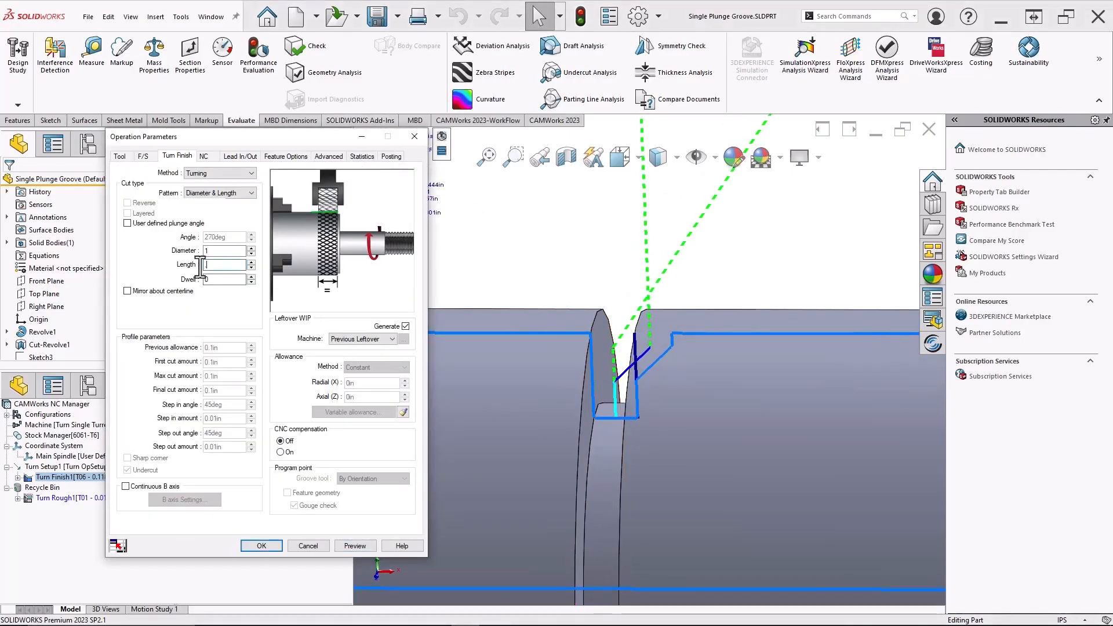
text(9)
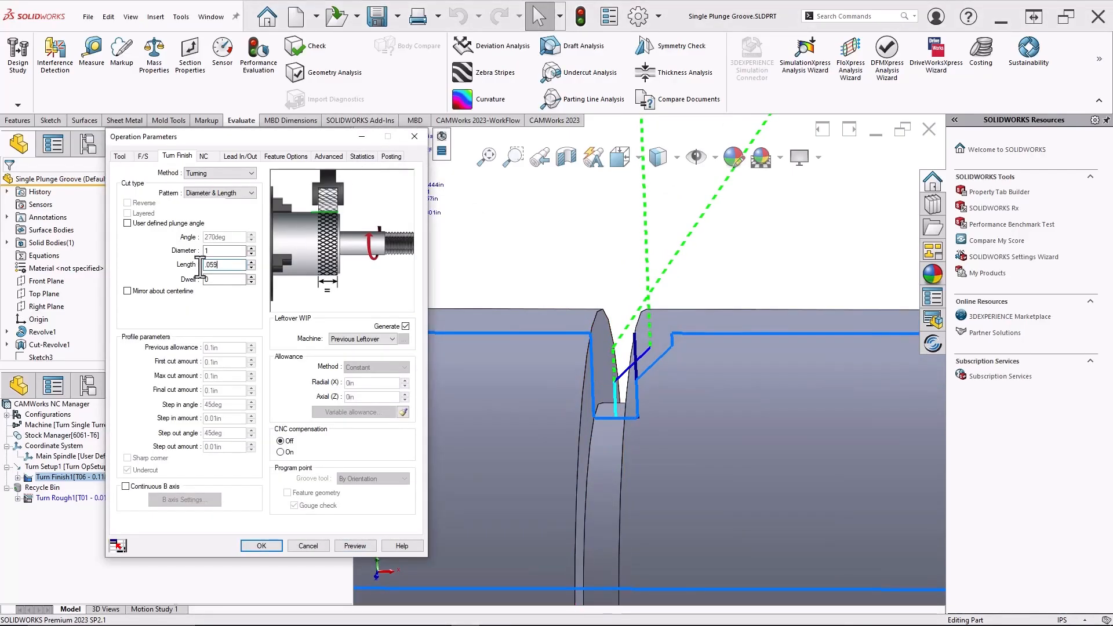
click(354, 545)
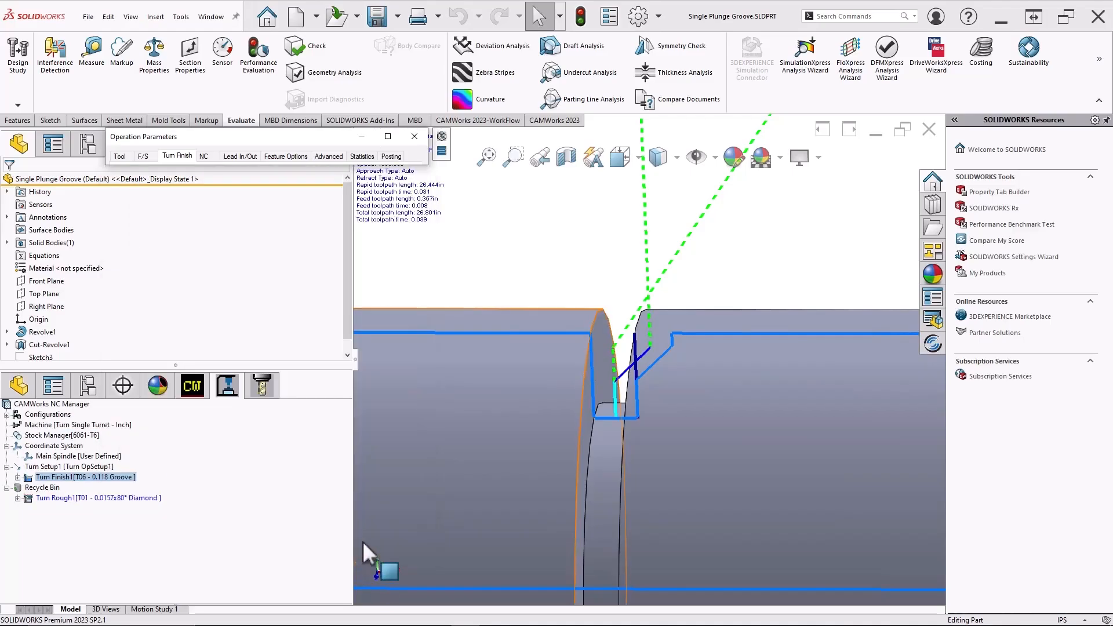
click(386, 135)
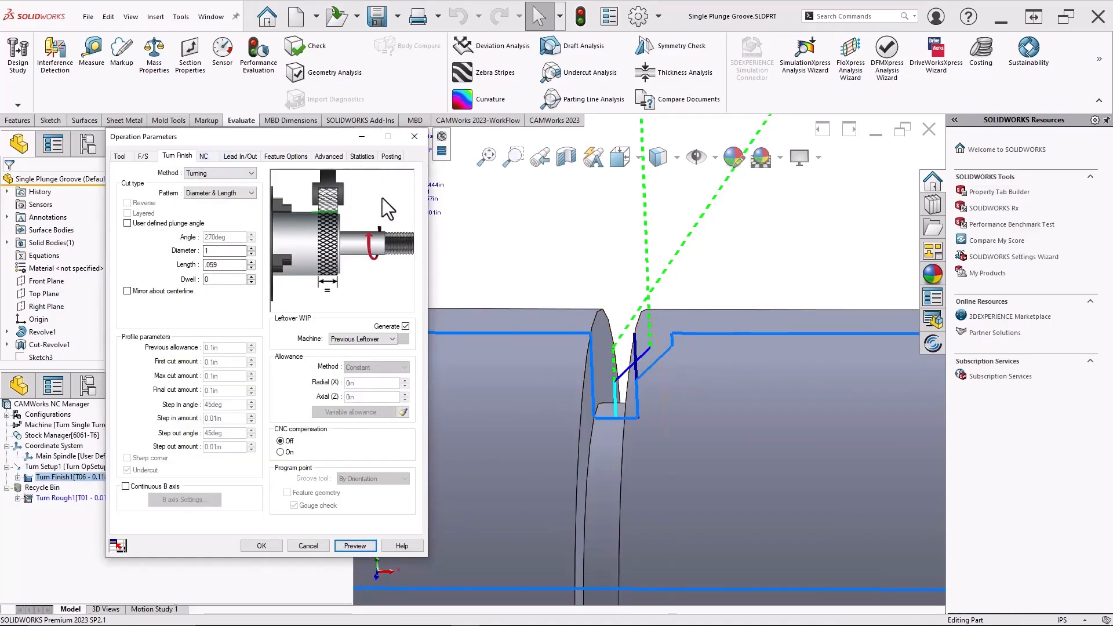
Step: Set the NC clearances to 0.2 in radial and 0 in axial, with a retract distance of 0.2 in
click(205, 156)
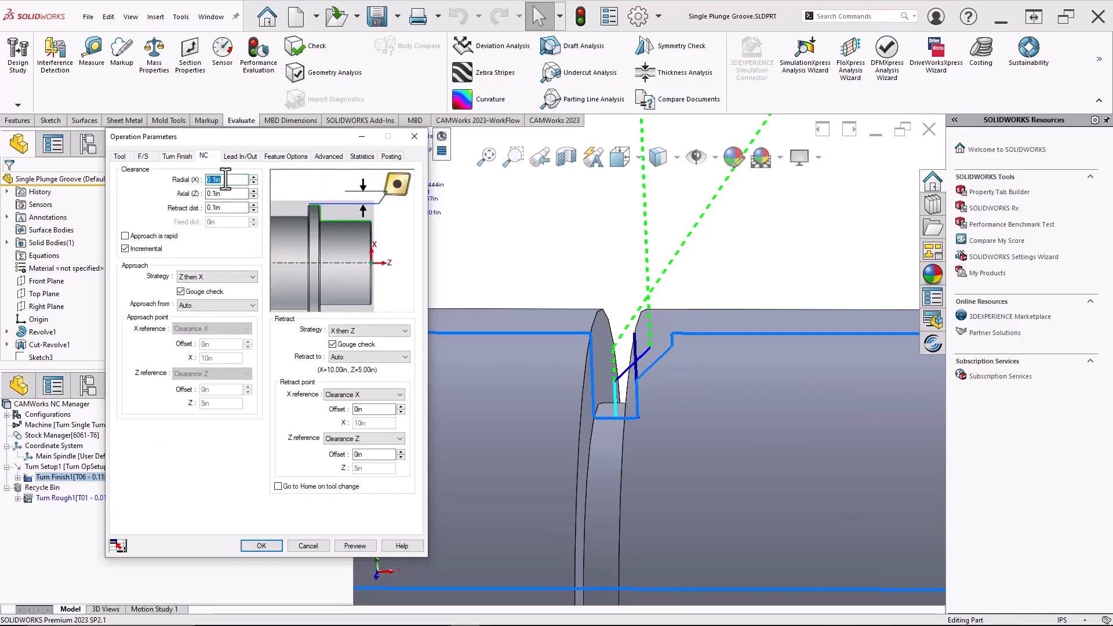
text(.2)
double_click(230, 208)
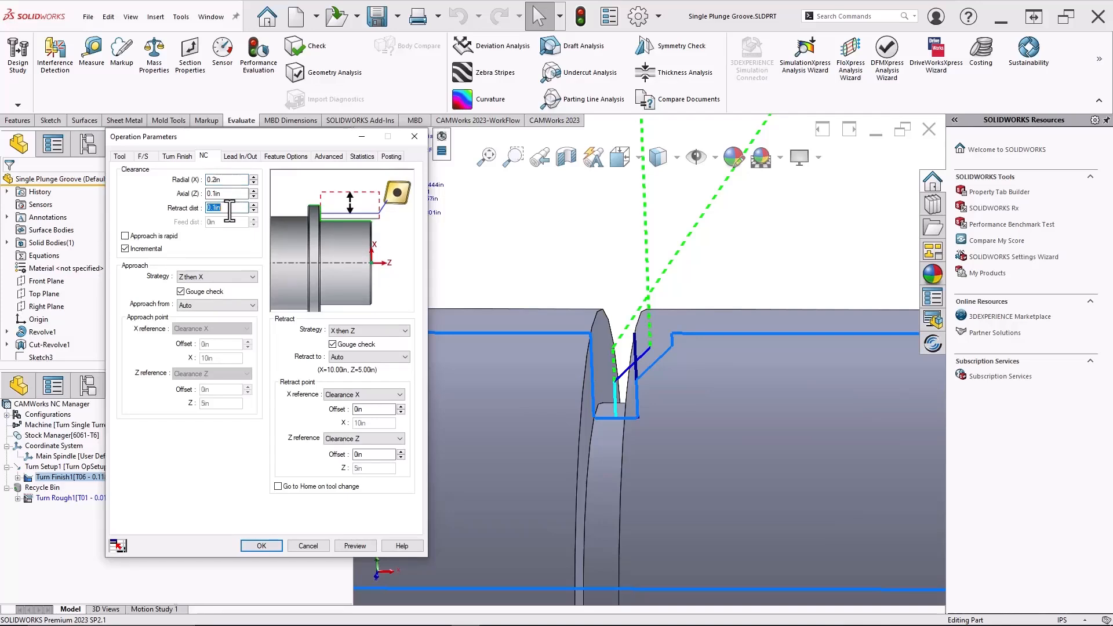
text(.2)
double_click(226, 194)
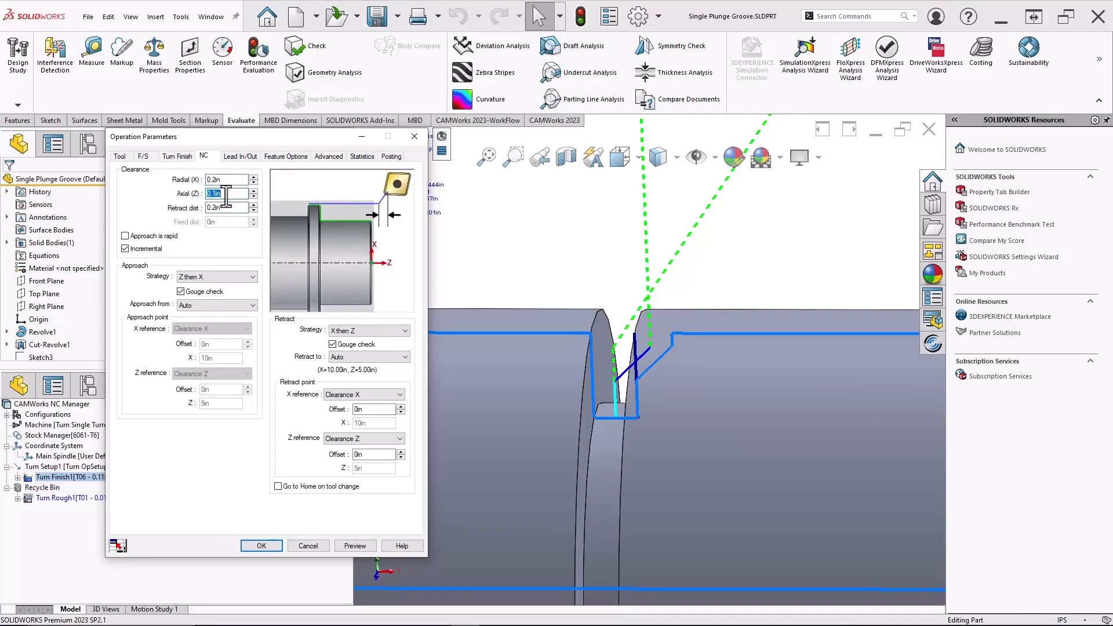
Step: Preview the Turn Finish1 toolpath with the new clearances, examine the plunge into the groove, and return to the operation parameters
click(354, 545)
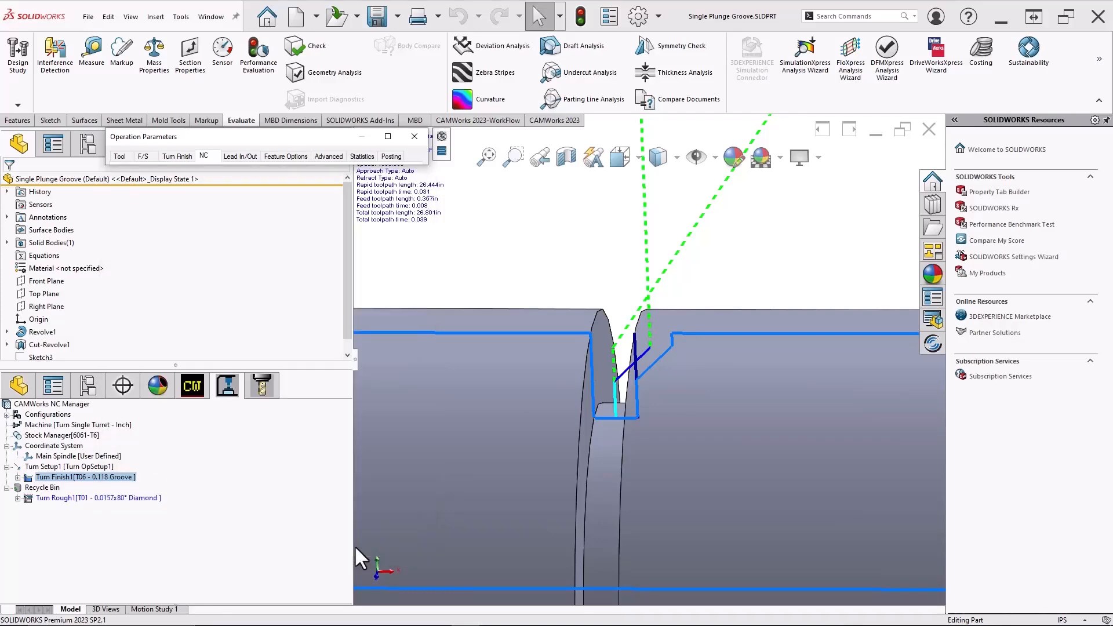
scroll(648, 300, up, 4)
middle_drag(649, 300, 664, 279)
scroll(634, 341, down, 5)
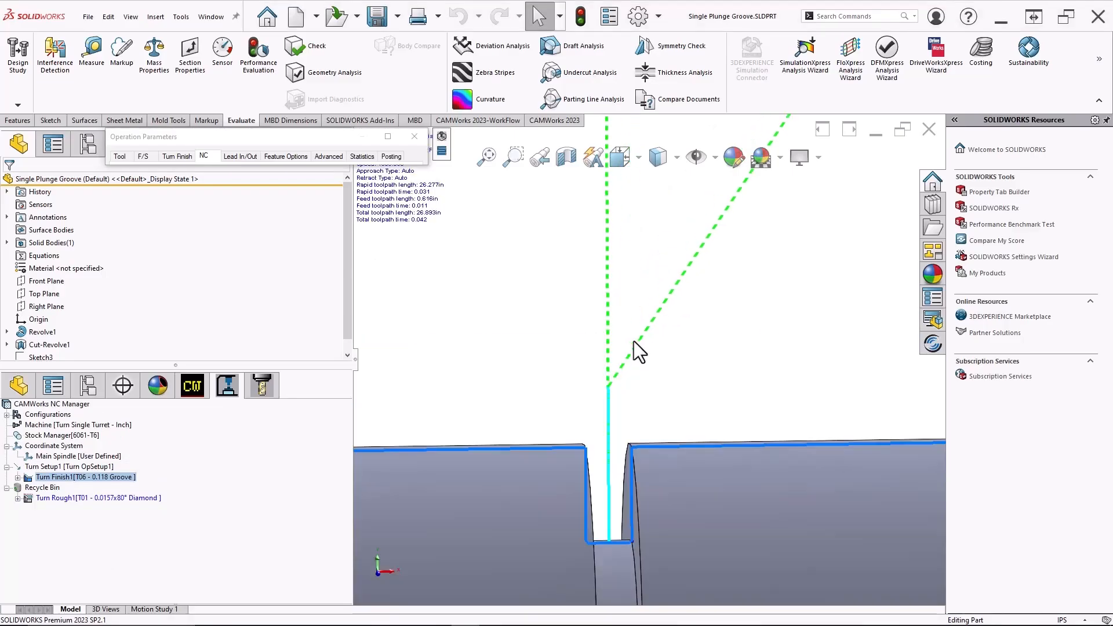
scroll(635, 375, up, 2)
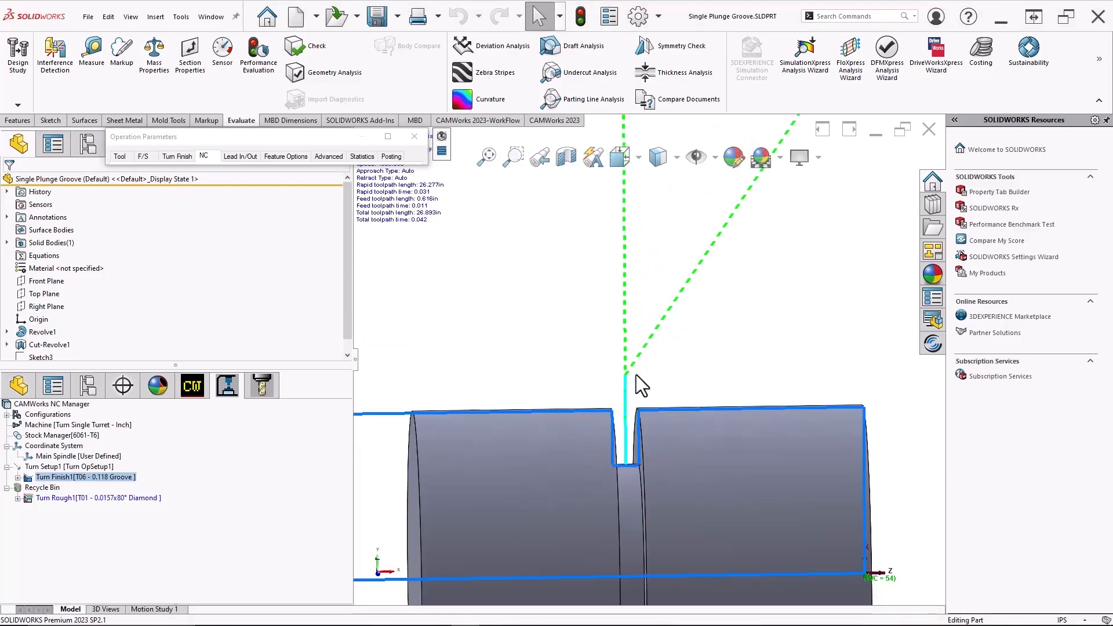
click(388, 137)
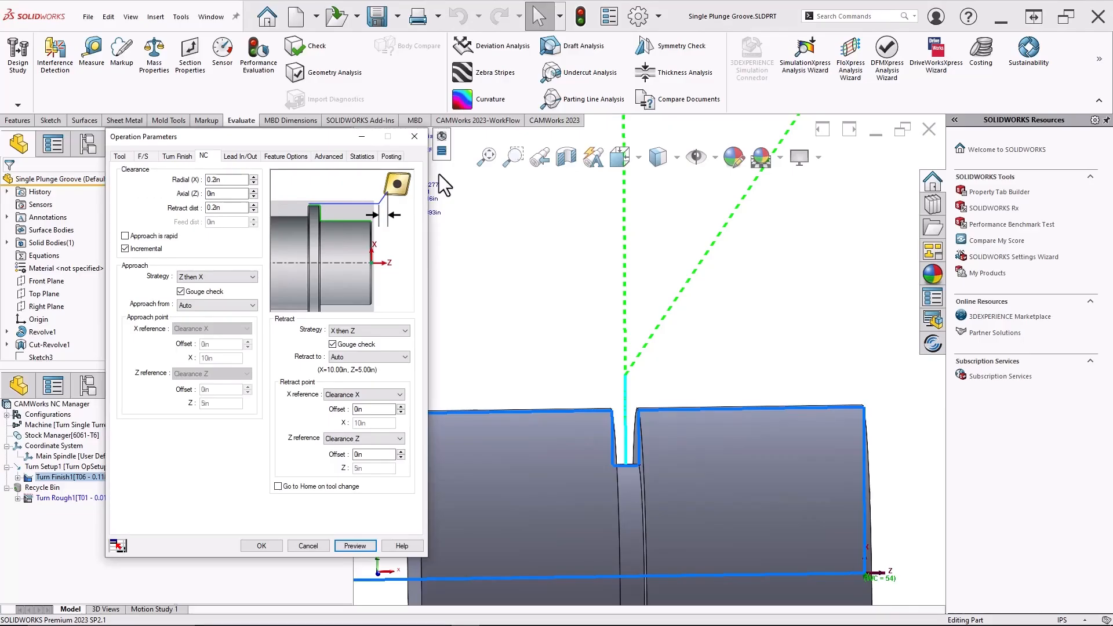
Step: Step through the groove finish toolpath move by move, then check the Turn Finish settings and close the operation parameters
click(442, 151)
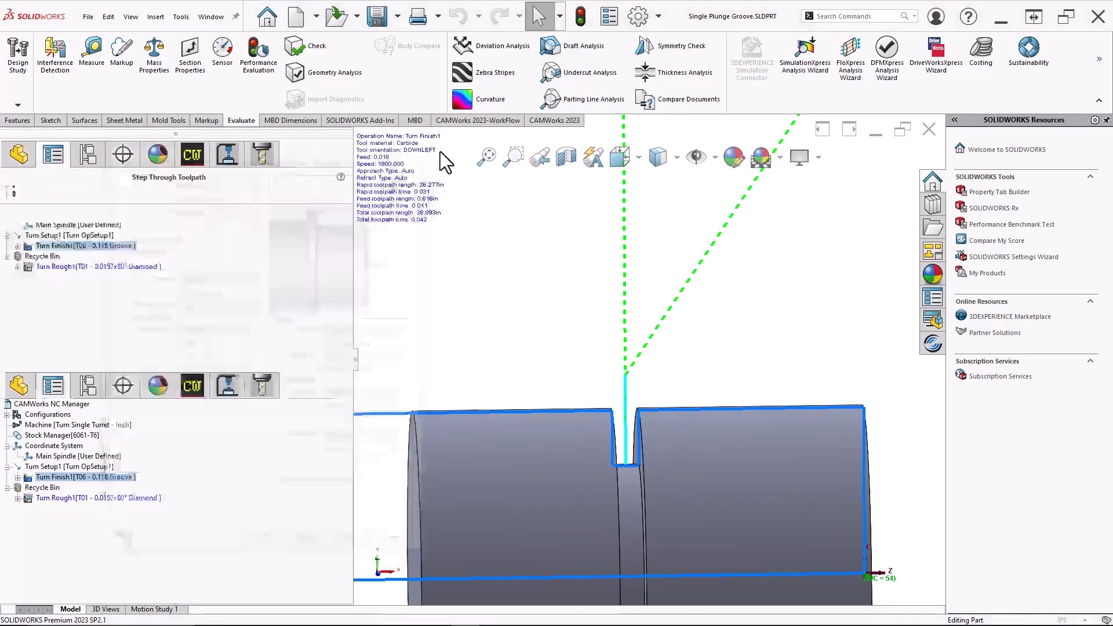
click(88, 276)
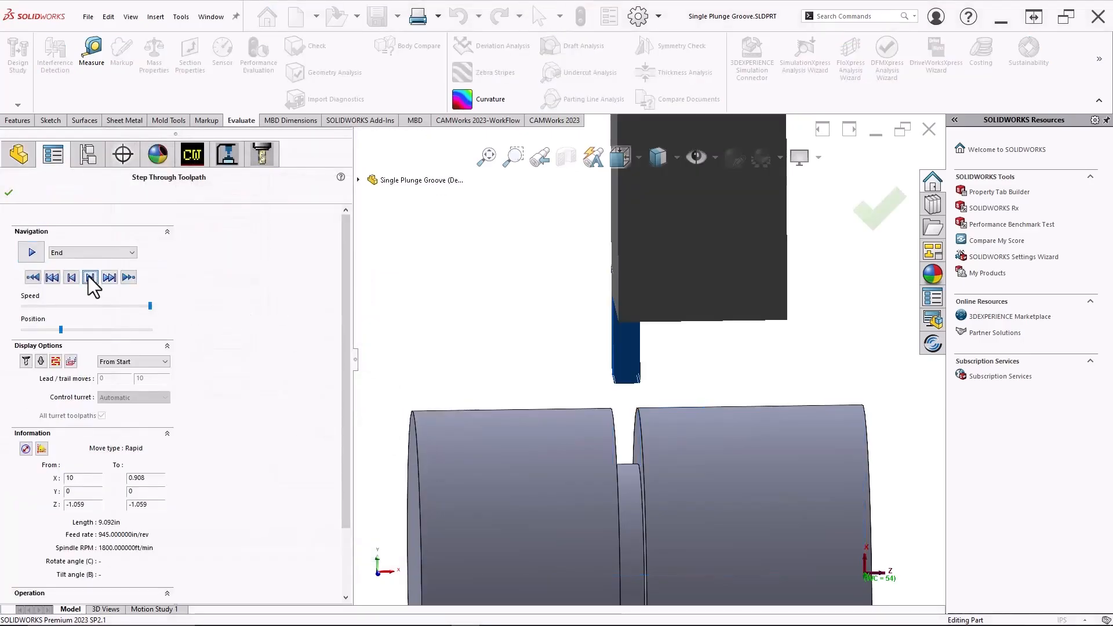
click(88, 276)
click(88, 276)
click(88, 276)
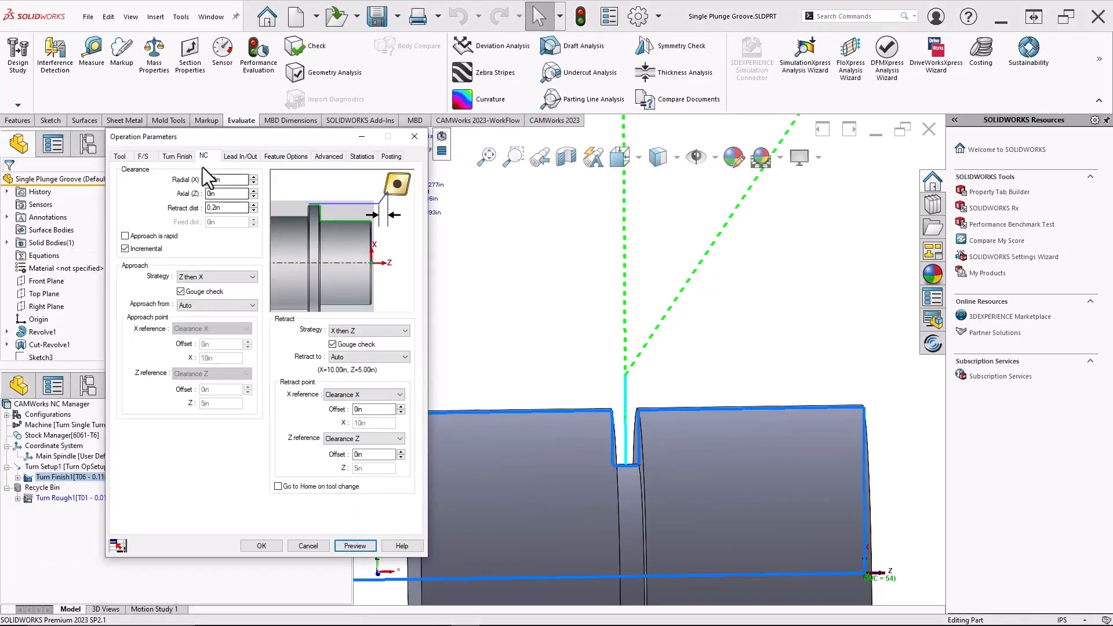
click(182, 157)
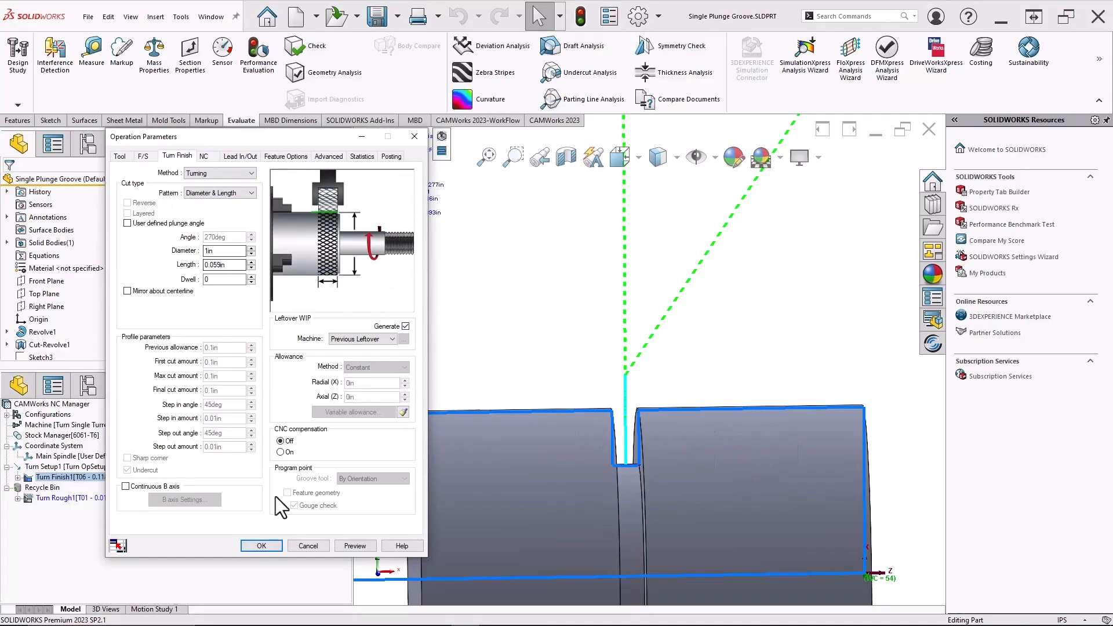
click(262, 546)
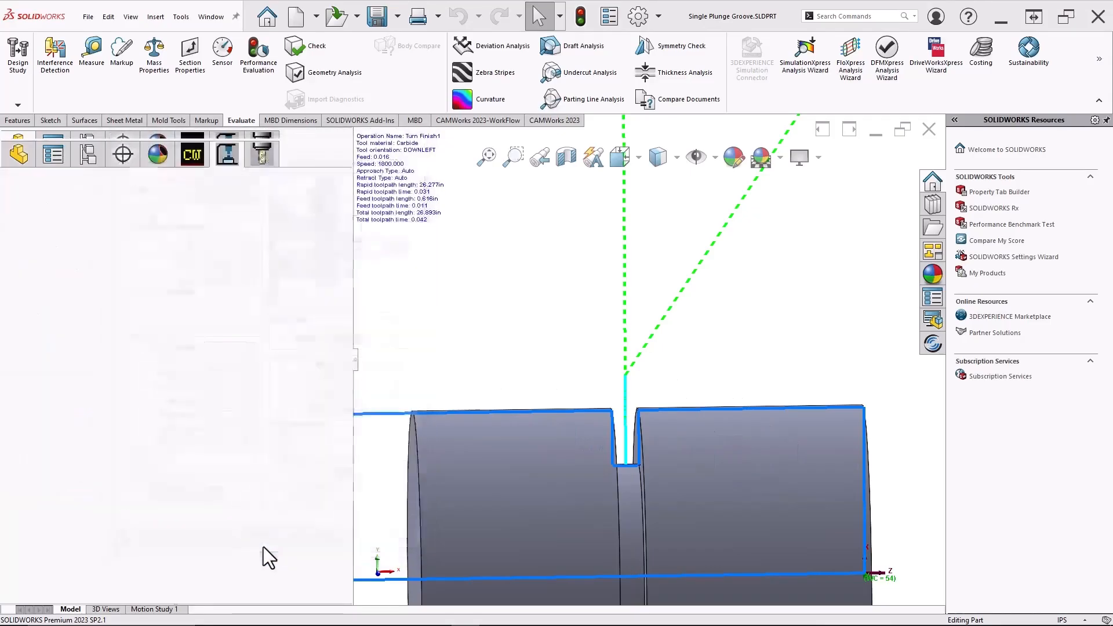
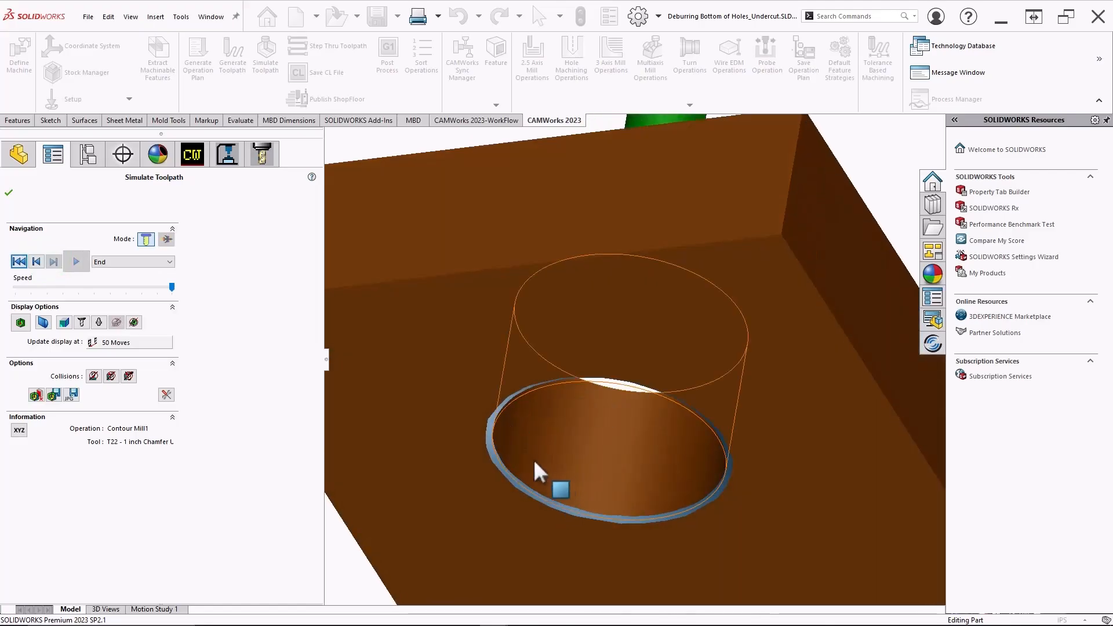
Step: Inspect the whole block and hole in the simulated undercut chamfer result, then close the toolpath simulation
scroll(609, 342, up, 5)
middle_drag(610, 333, 615, 400)
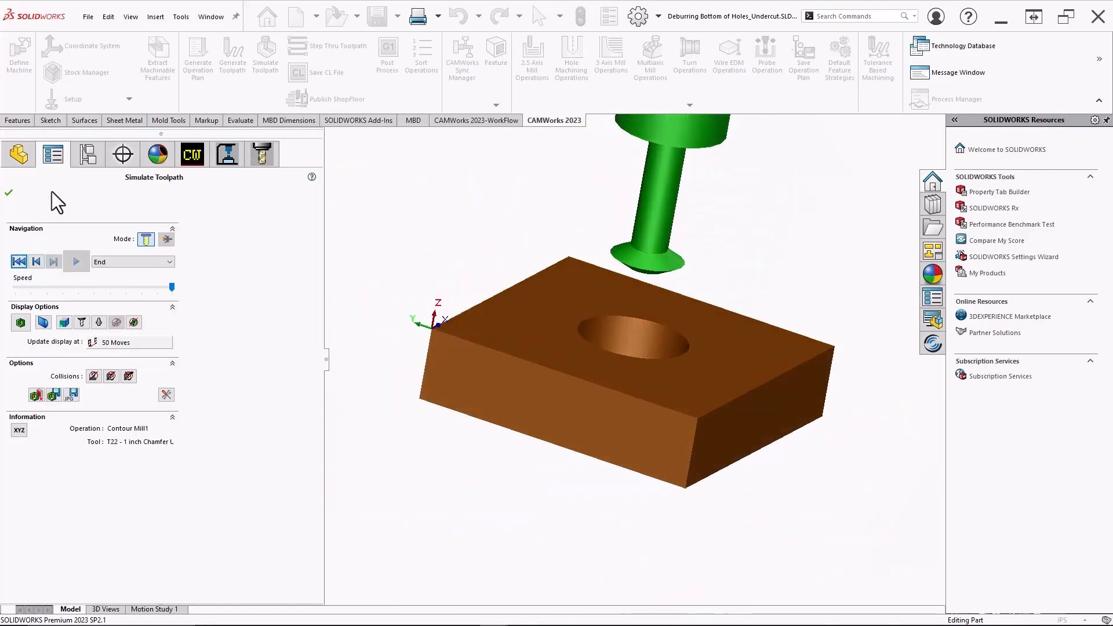
click(9, 193)
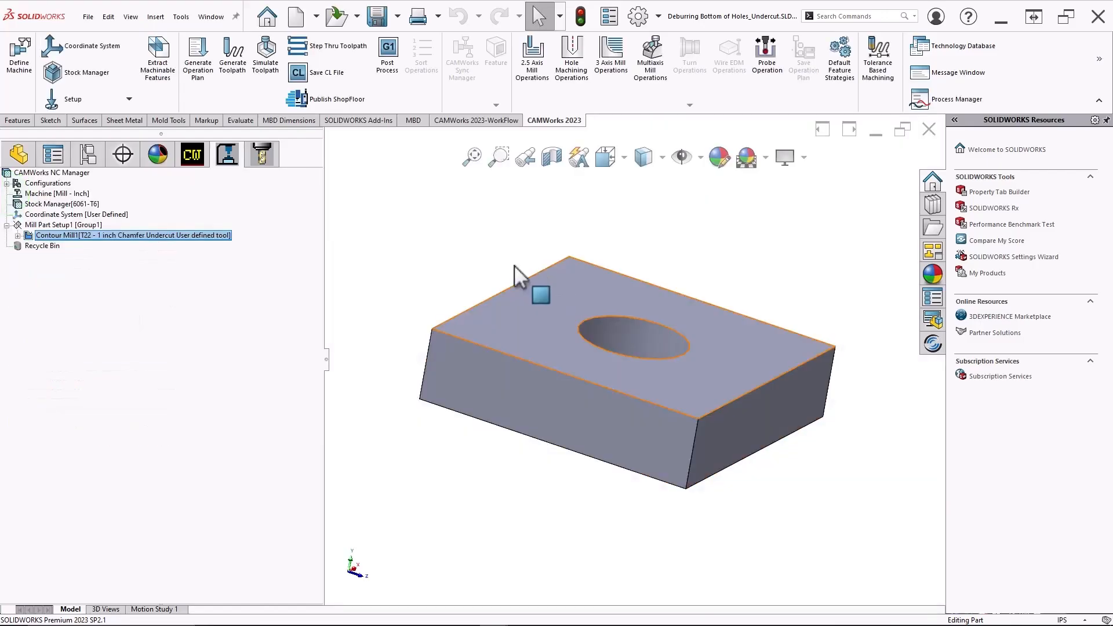
Step: Delete the existing circular pocket feature from Mill Part Setup1
click(190, 154)
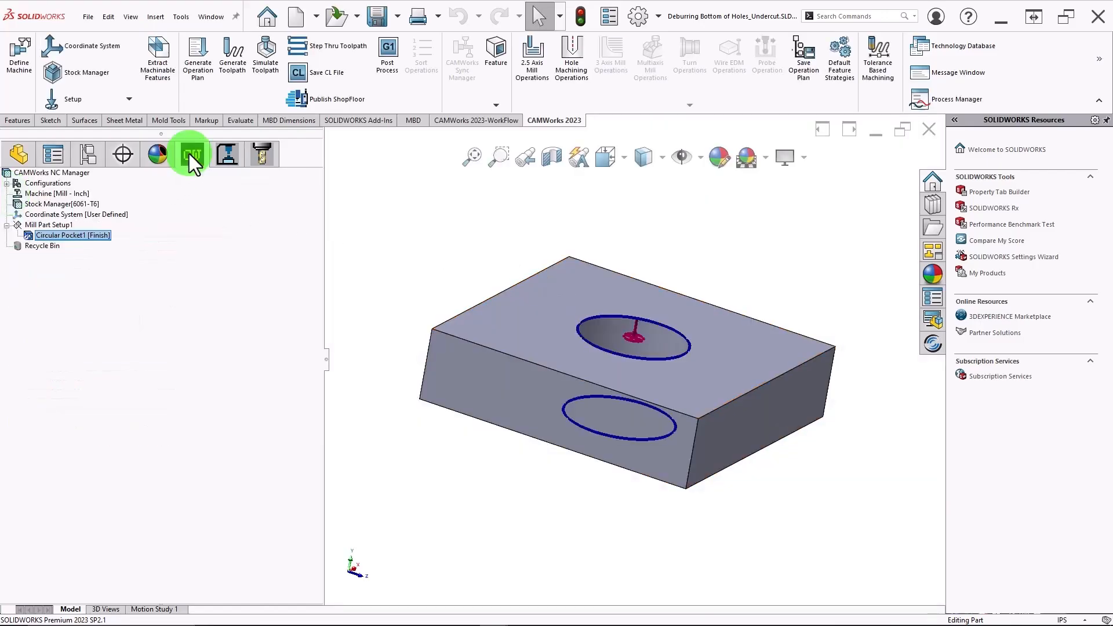
right_click(67, 235)
click(116, 481)
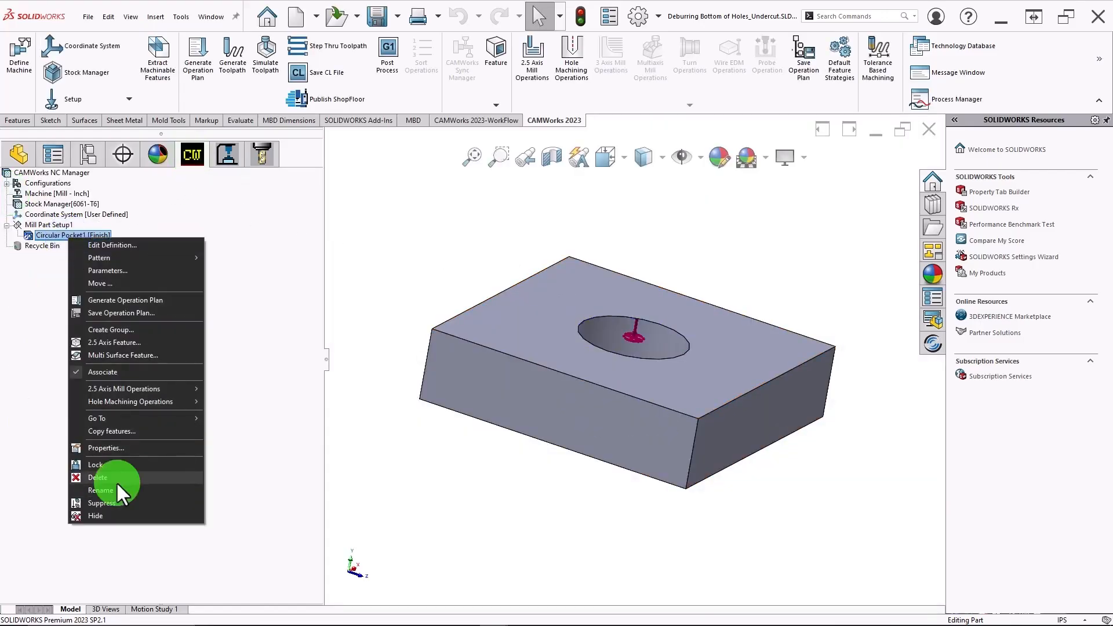
click(586, 342)
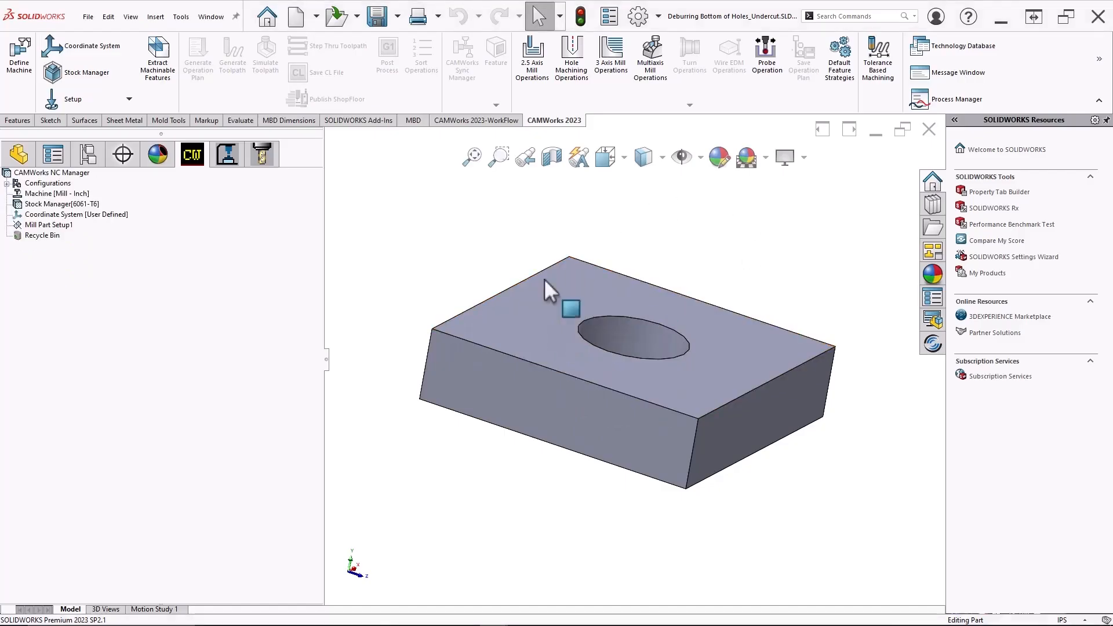
Step: Start a 2.5 axis Pocket feature in Mill Part Setup1 with the hole's upper circular edge as its profile
right_click(53, 223)
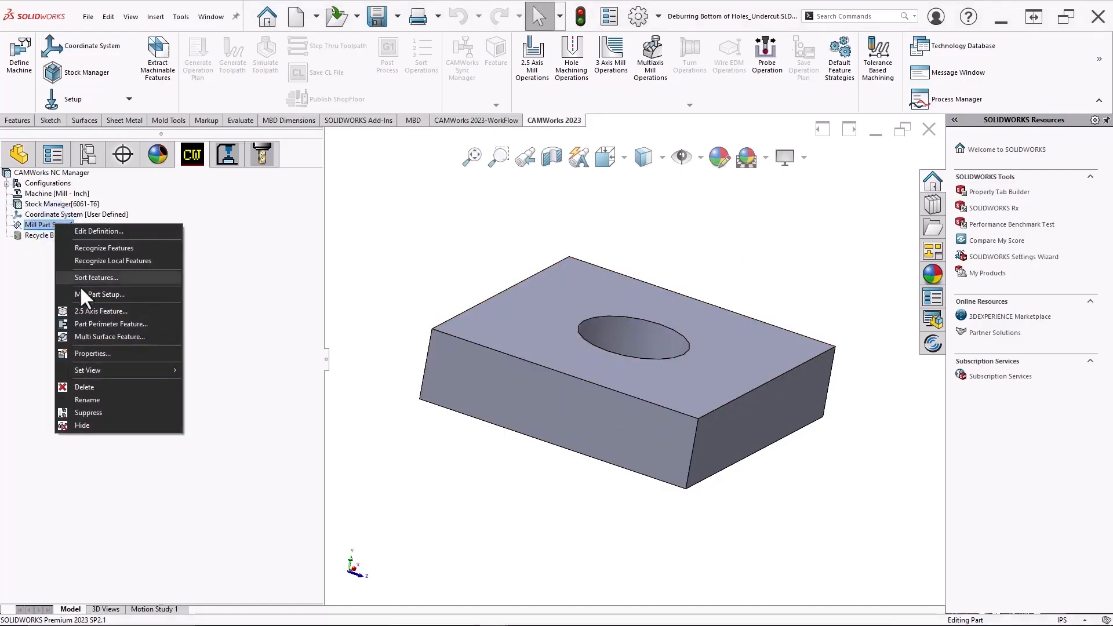
click(90, 310)
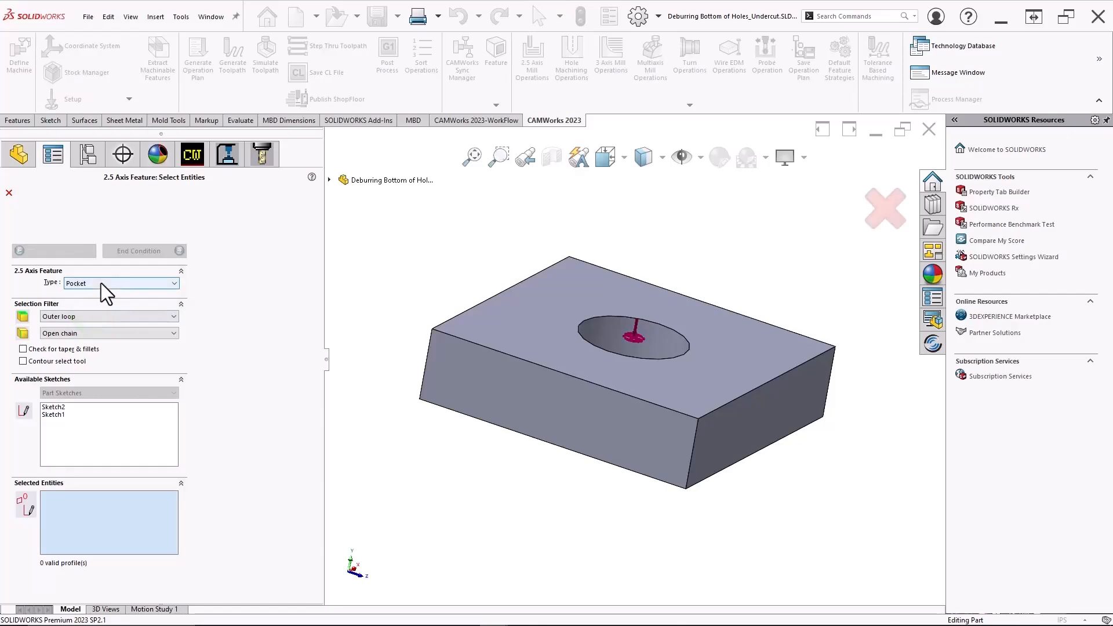
click(101, 283)
click(88, 294)
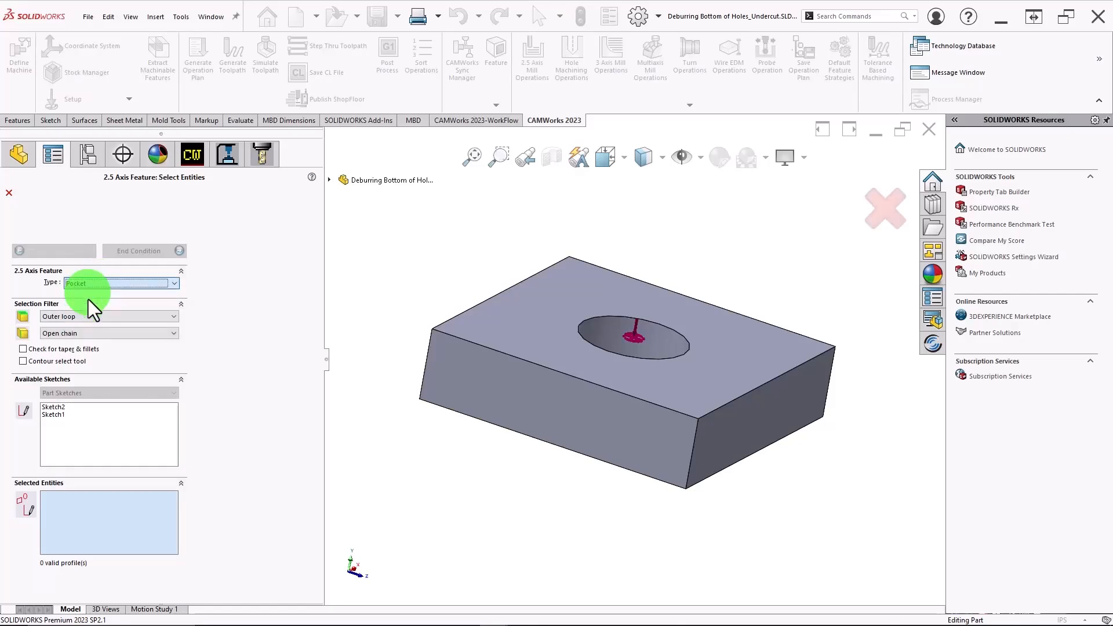
click(95, 512)
scroll(603, 313, down, 3)
click(618, 295)
scroll(618, 295, up, 3)
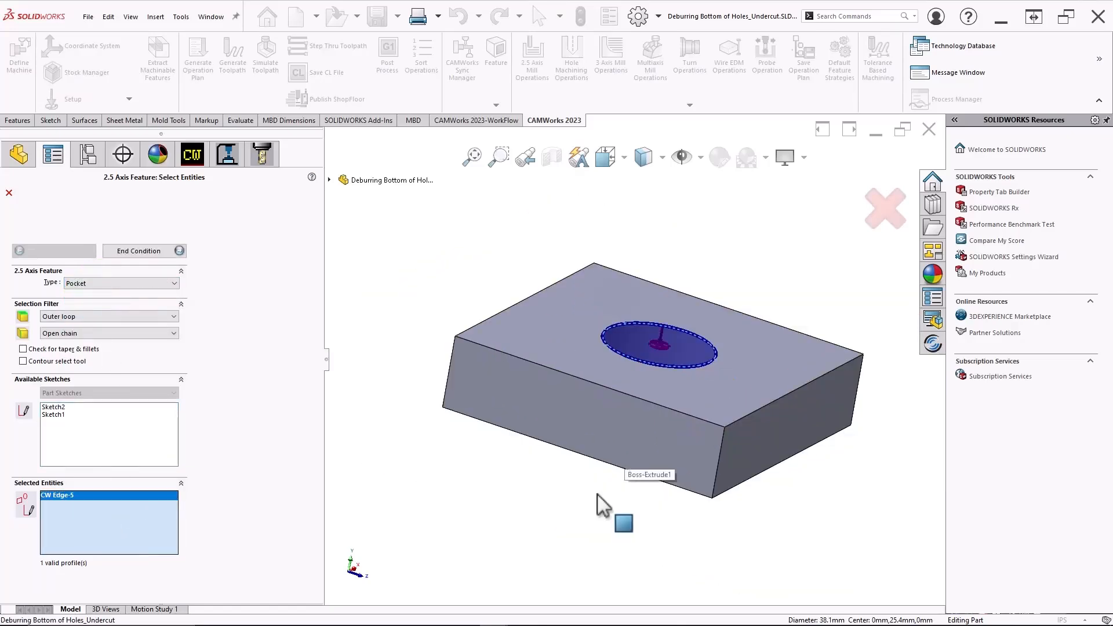
Step: Set the pocket's end condition to Upto Face, using the underside of the block as the end face
middle_drag(597, 494, 619, 336)
click(148, 253)
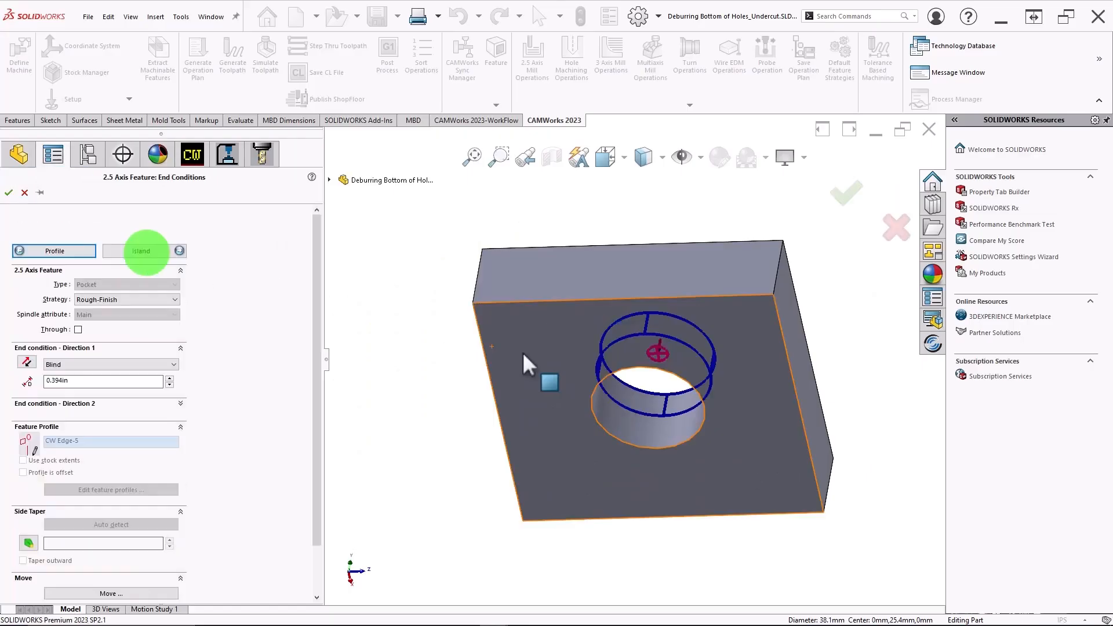
click(542, 359)
middle_drag(555, 370, 637, 342)
scroll(628, 426, down, 3)
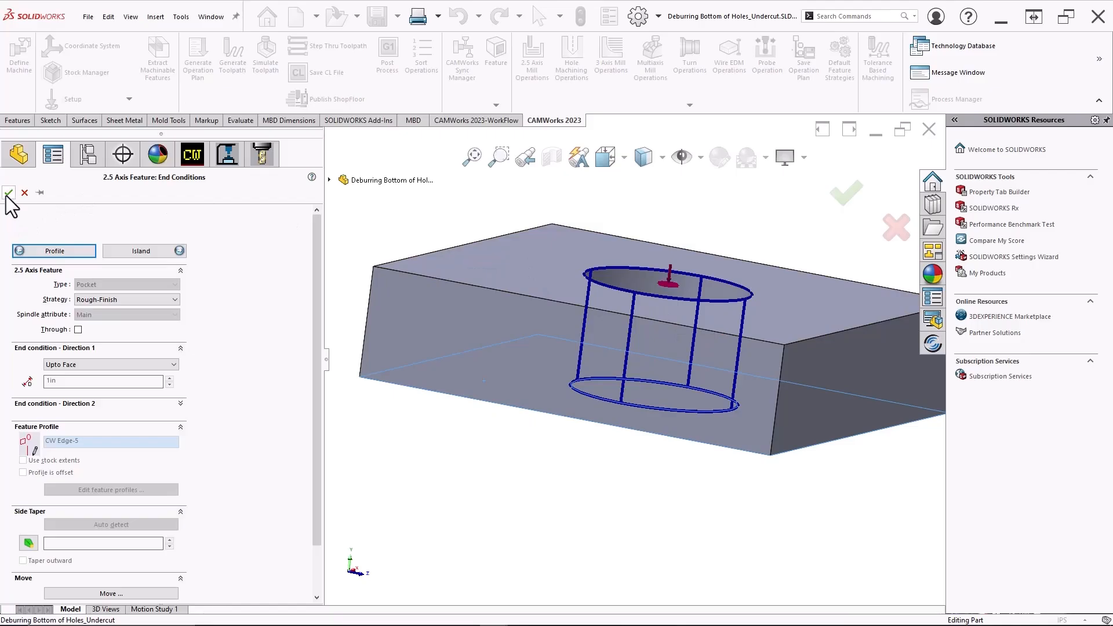
Step: Set the pocket's machining strategy to Finish and accept the feature
click(130, 300)
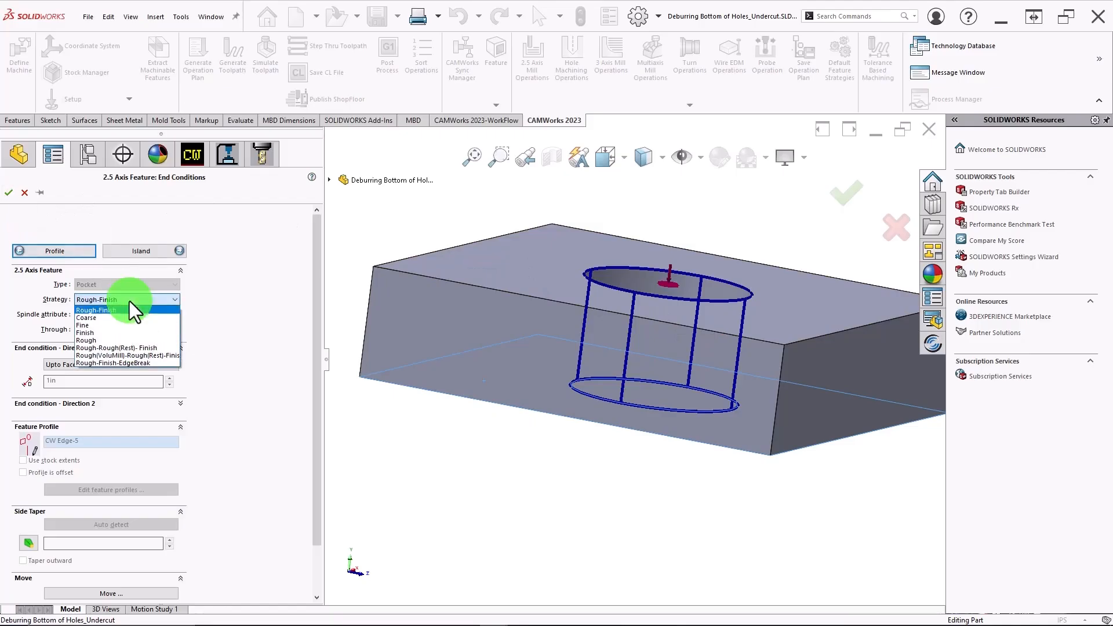
click(108, 334)
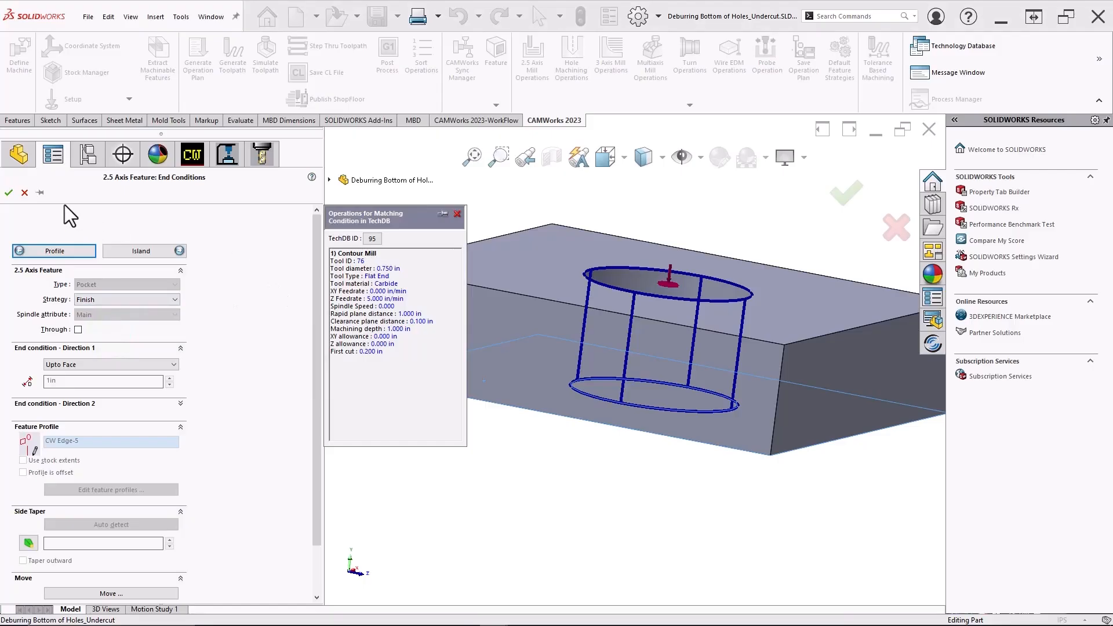
click(8, 192)
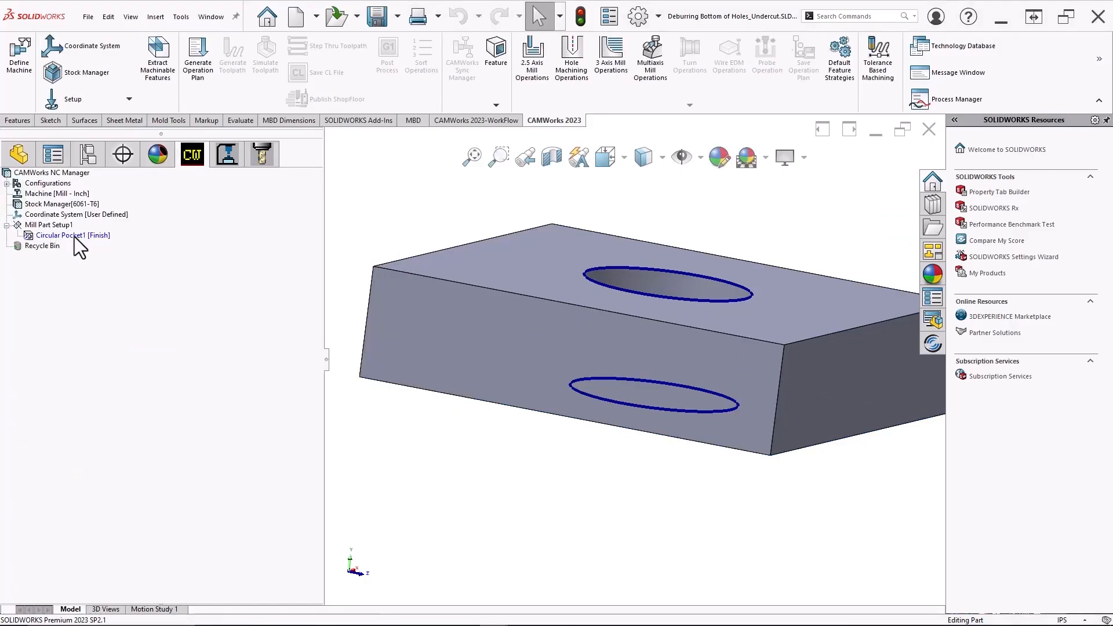
Step: Generate the pocket's operation plan and assign the 1 inch Chamfer Undercut tool at station 22 to its contour mill operation
right_click(73, 236)
click(123, 299)
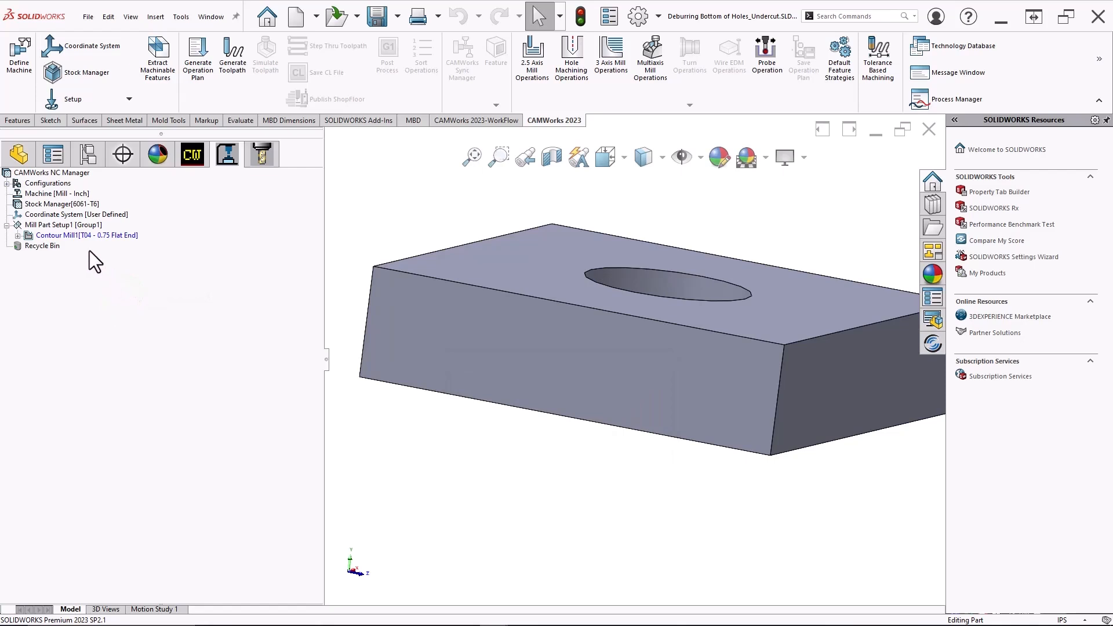
right_click(74, 235)
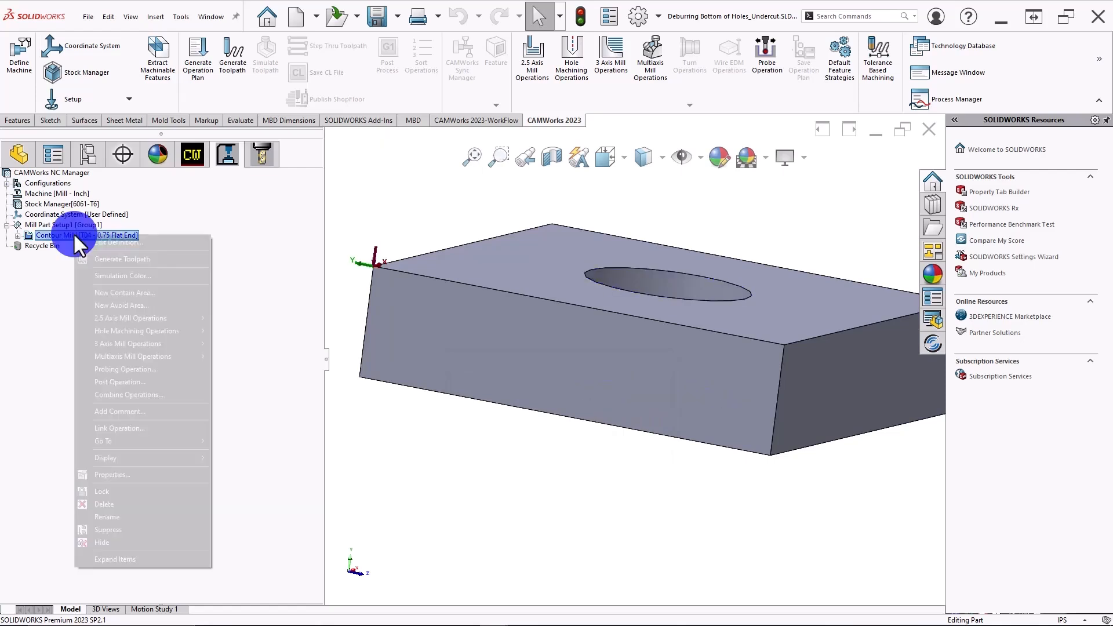
click(95, 242)
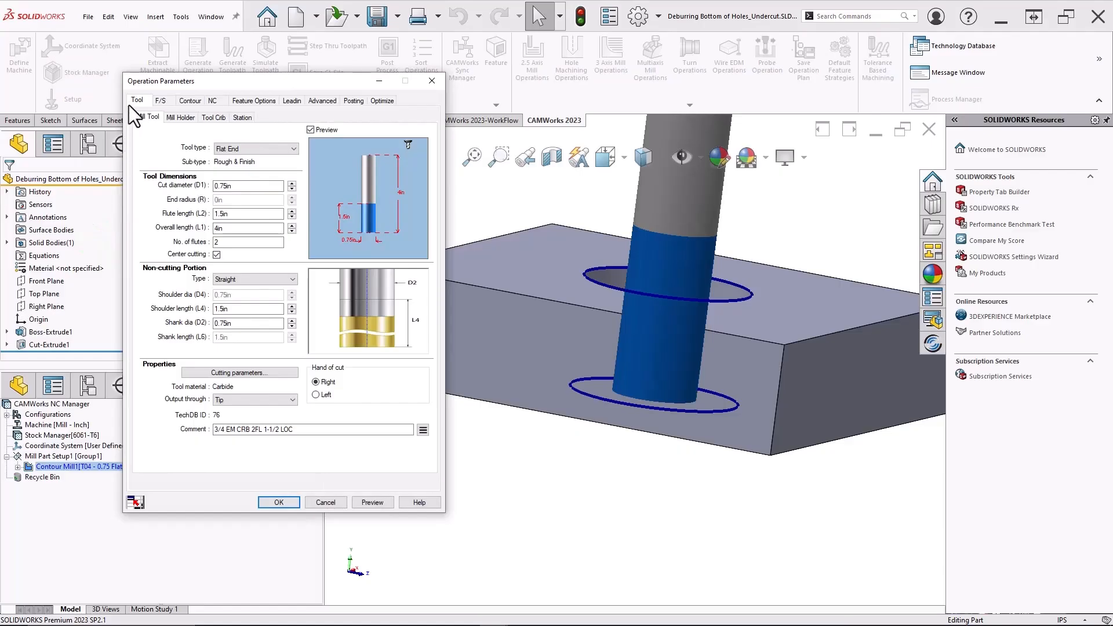
click(221, 116)
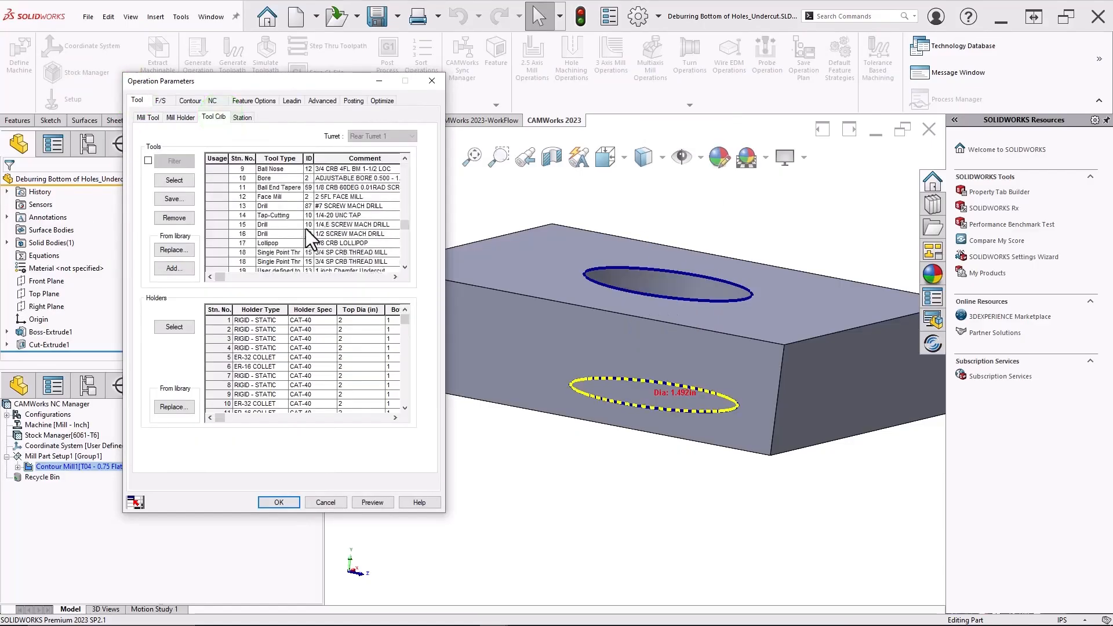
click(251, 262)
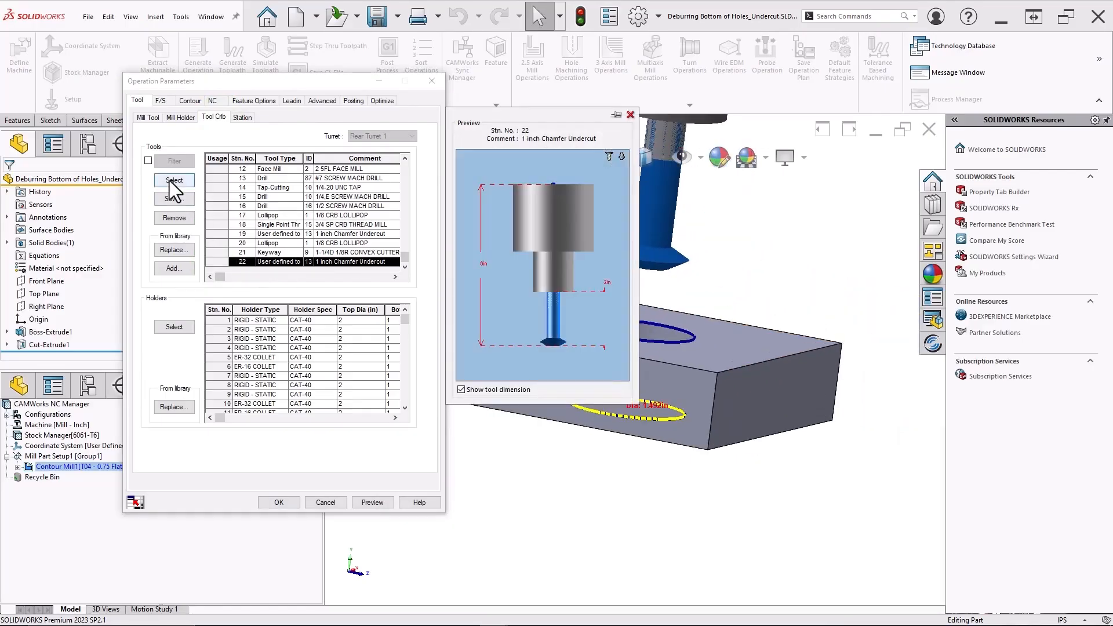
click(173, 181)
Step: Preview the contour mill toolpath, then disable the lead-in gouge check and examine the recomputed moves inside the hole
click(372, 502)
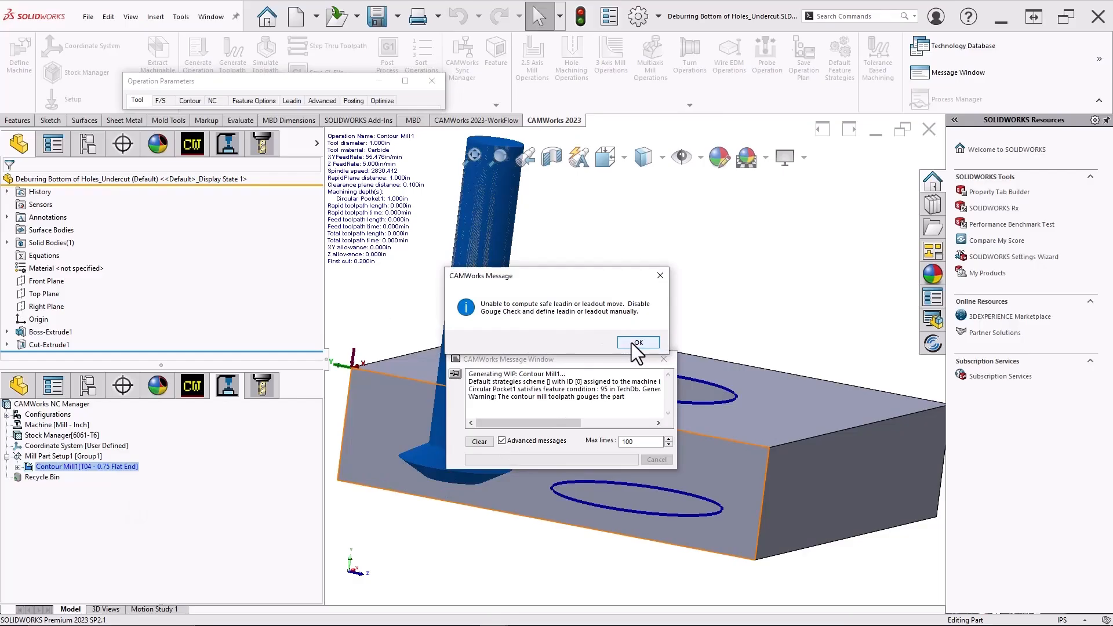
click(633, 342)
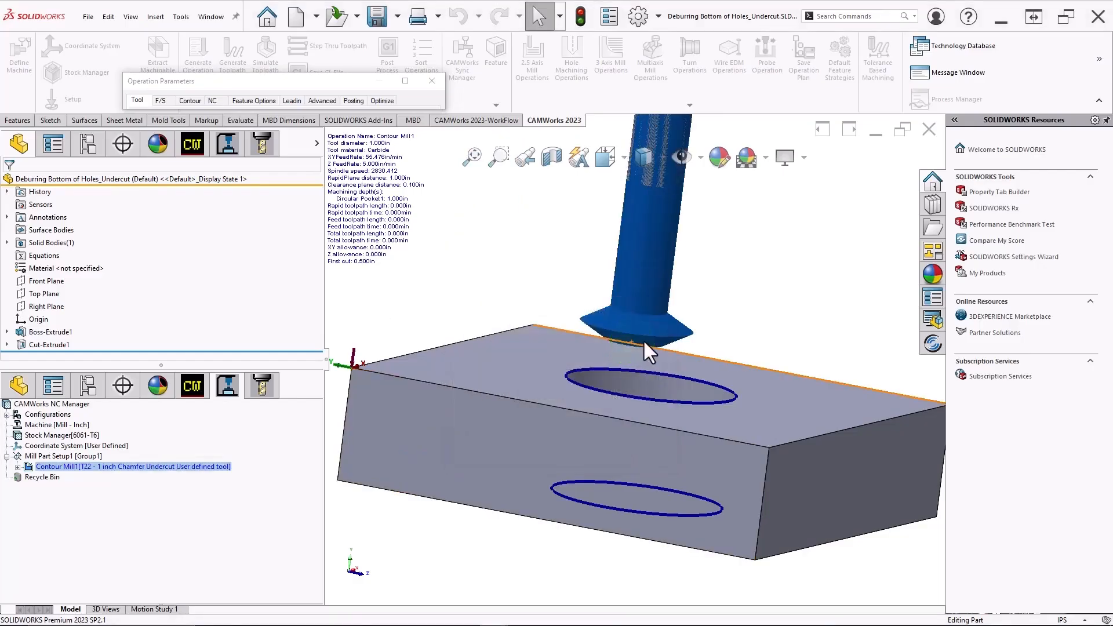
click(404, 82)
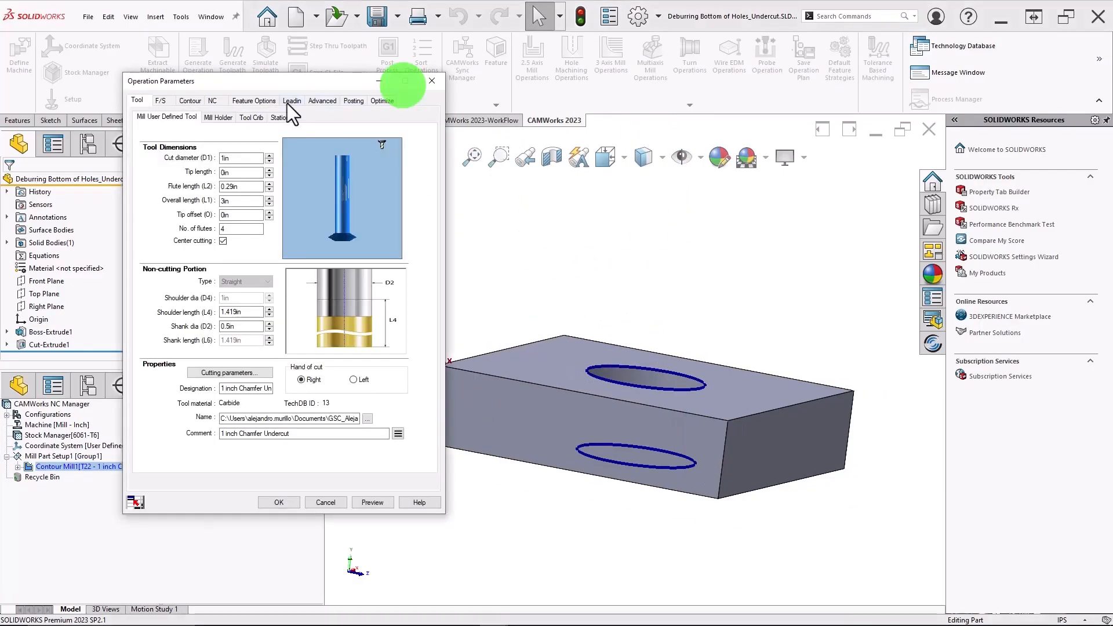
click(290, 102)
click(166, 167)
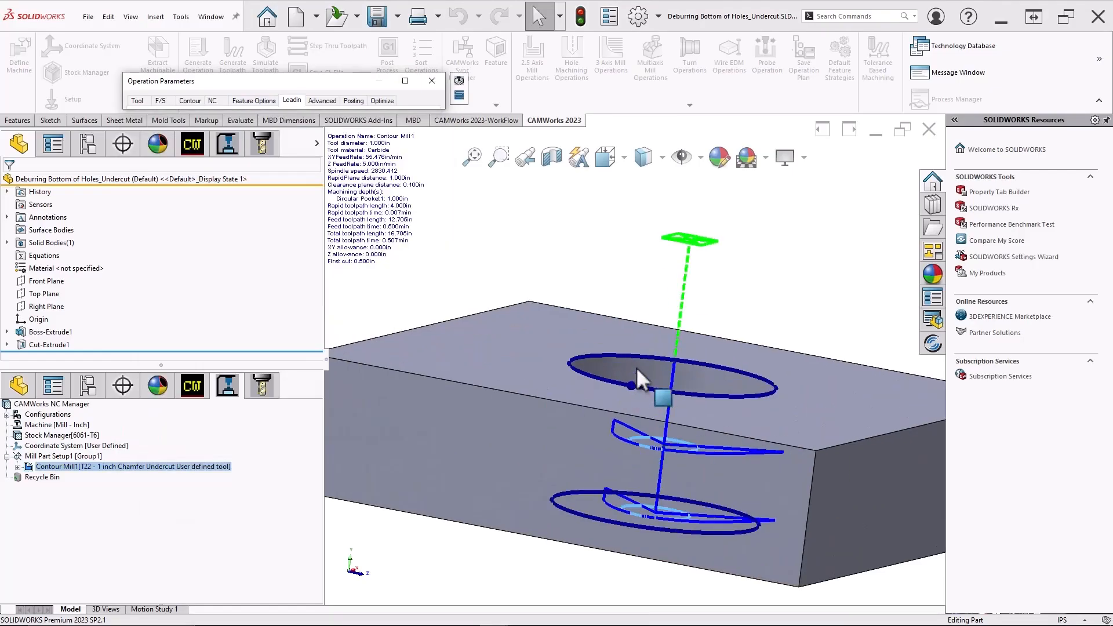
middle_drag(635, 367, 654, 452)
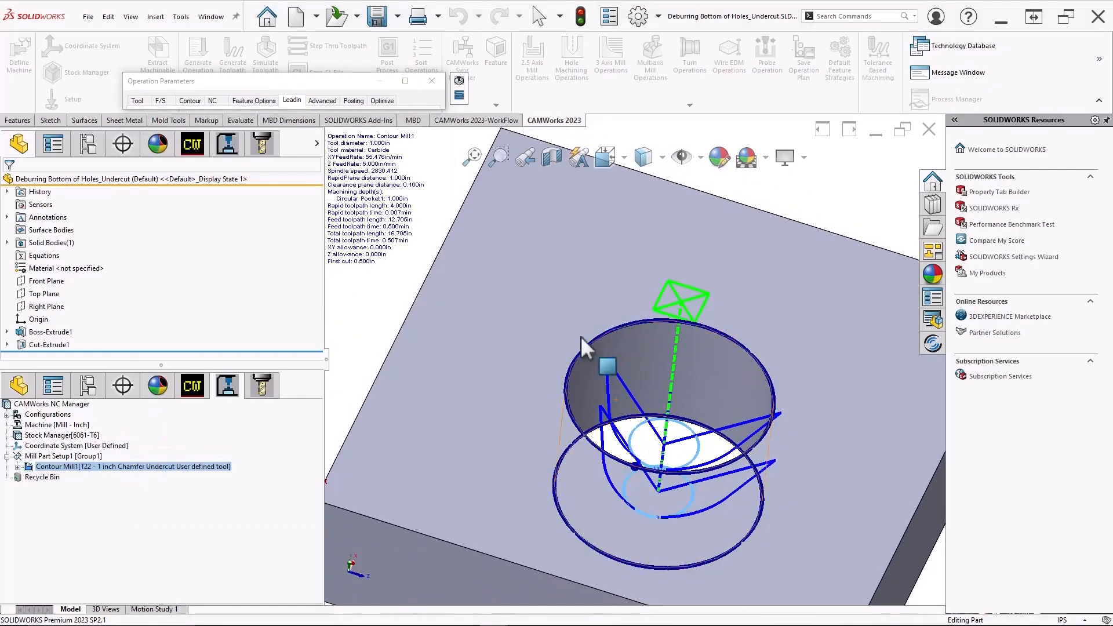
Step: Set the contour mill lead-in type to None and preview the resulting toolpath
click(406, 81)
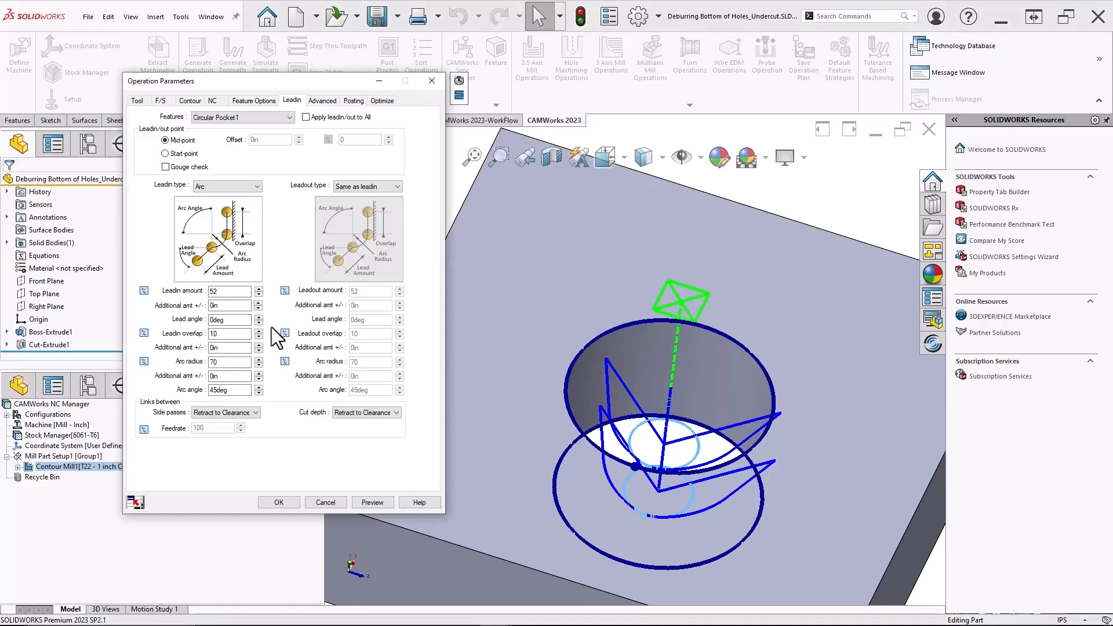
click(262, 100)
click(292, 100)
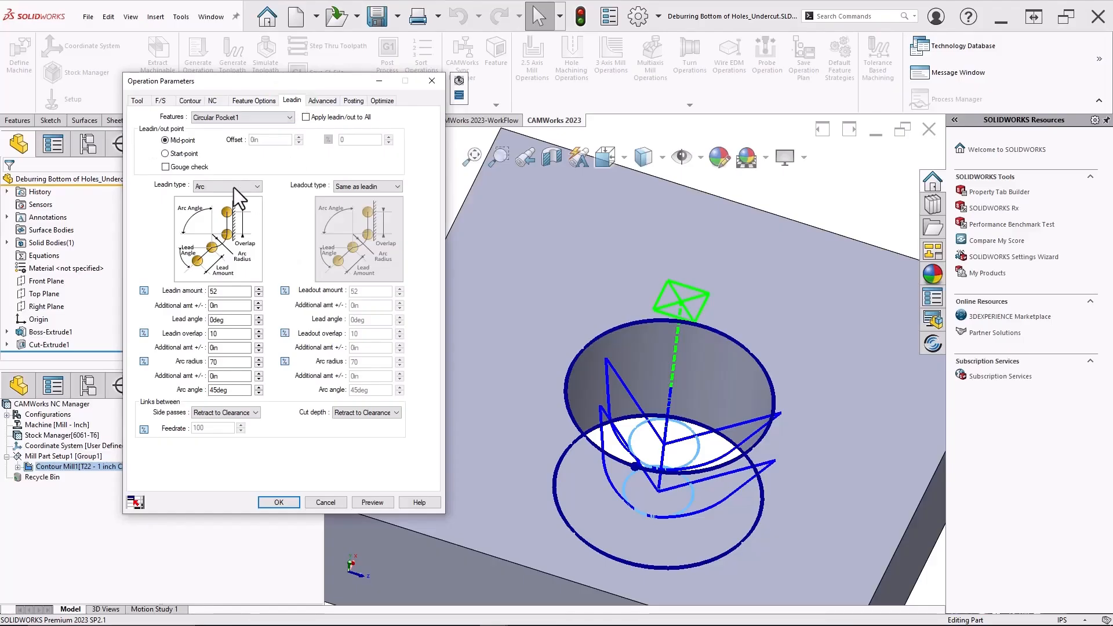
click(214, 187)
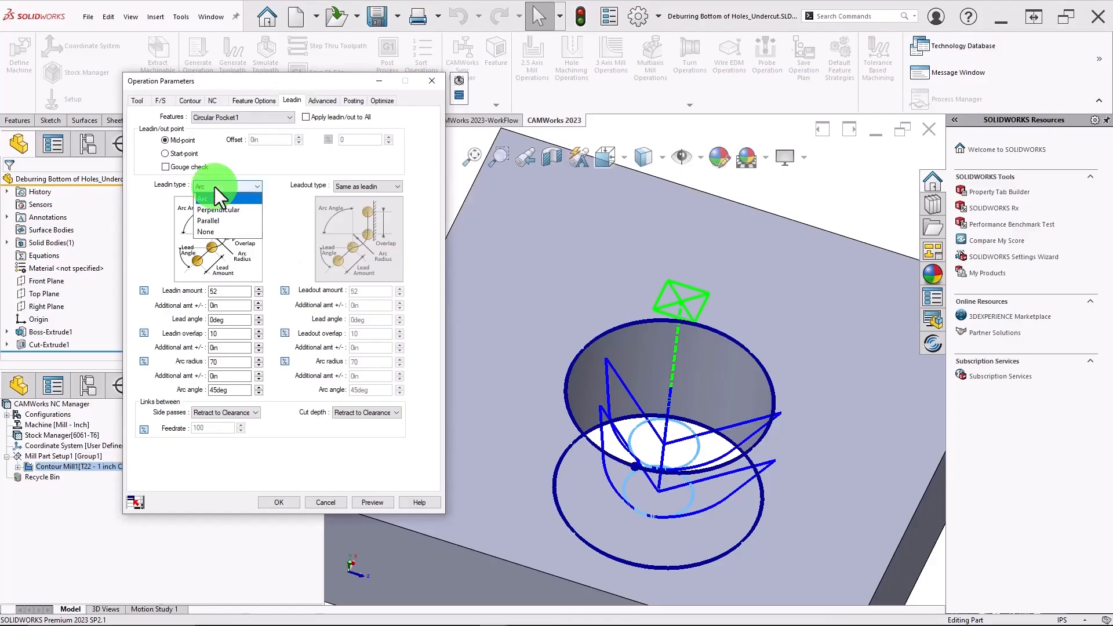
click(213, 231)
click(372, 502)
scroll(663, 403, up, 1)
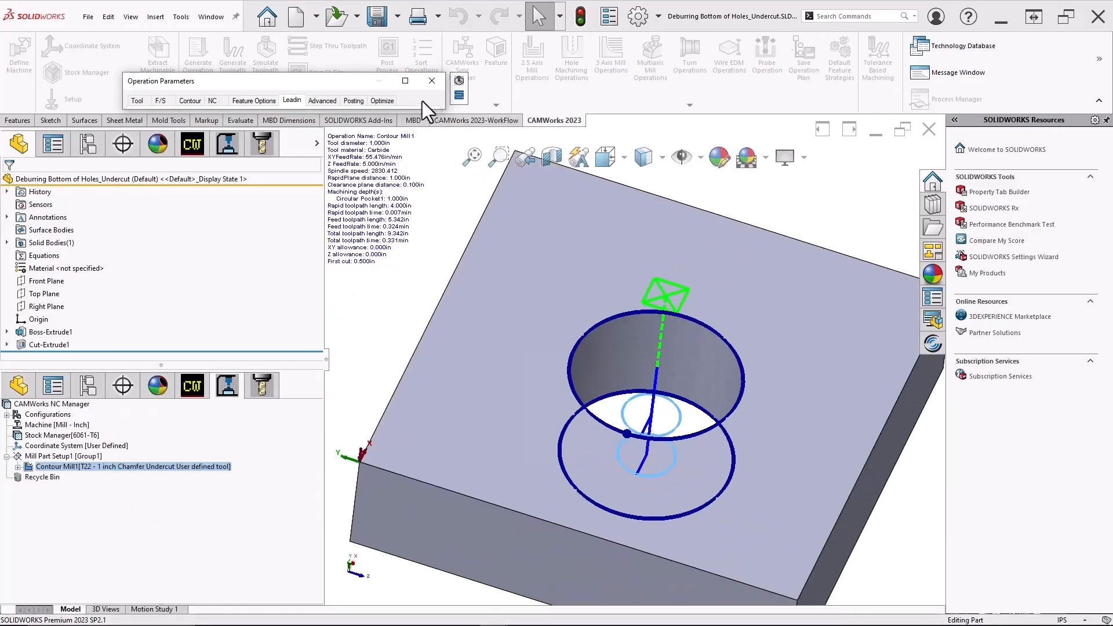
Step: Re-enable the lead-in gouge check for the contour mill operation and examine the previewed toolpath inside the hole
click(406, 83)
click(166, 166)
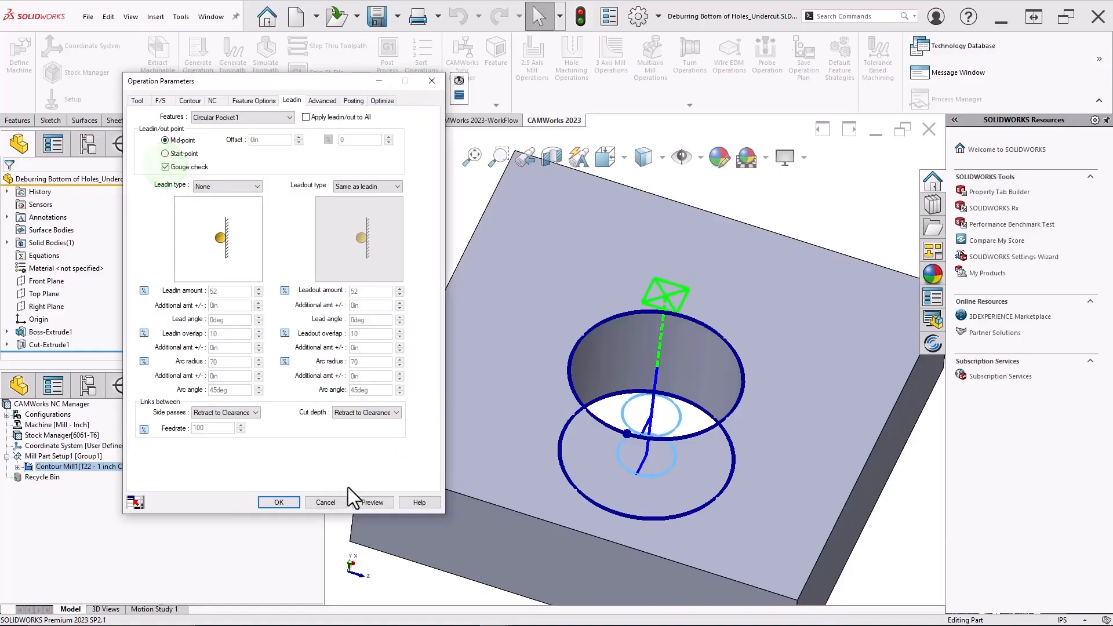
click(371, 502)
scroll(642, 425, down, 3)
middle_drag(642, 426, 642, 362)
scroll(688, 415, up, 1)
scroll(656, 435, down, 2)
scroll(663, 424, up, 3)
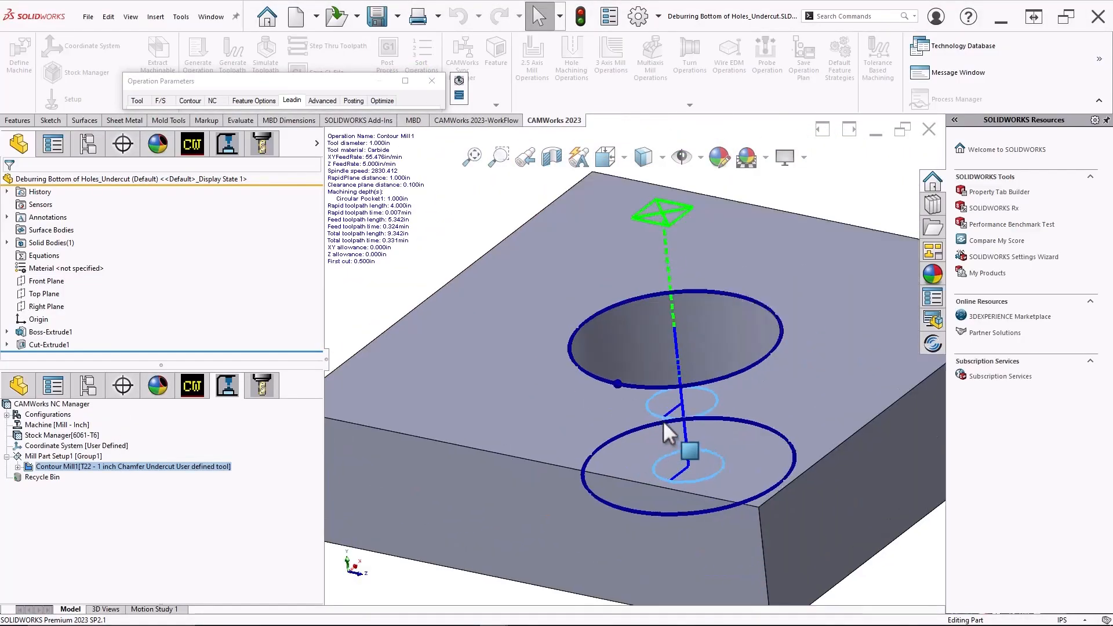
middle_drag(670, 441, 663, 398)
Step: Switch the contour mill's first and max cut amounts from percentages to absolute values of 2 in each, and preview the toolpath
click(394, 82)
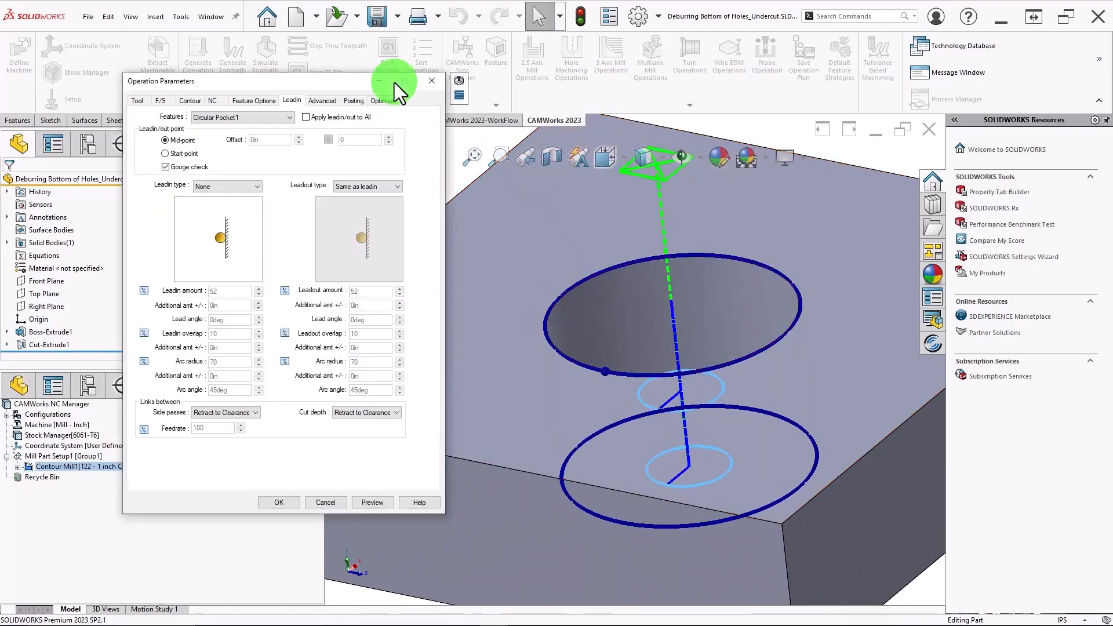
click(190, 100)
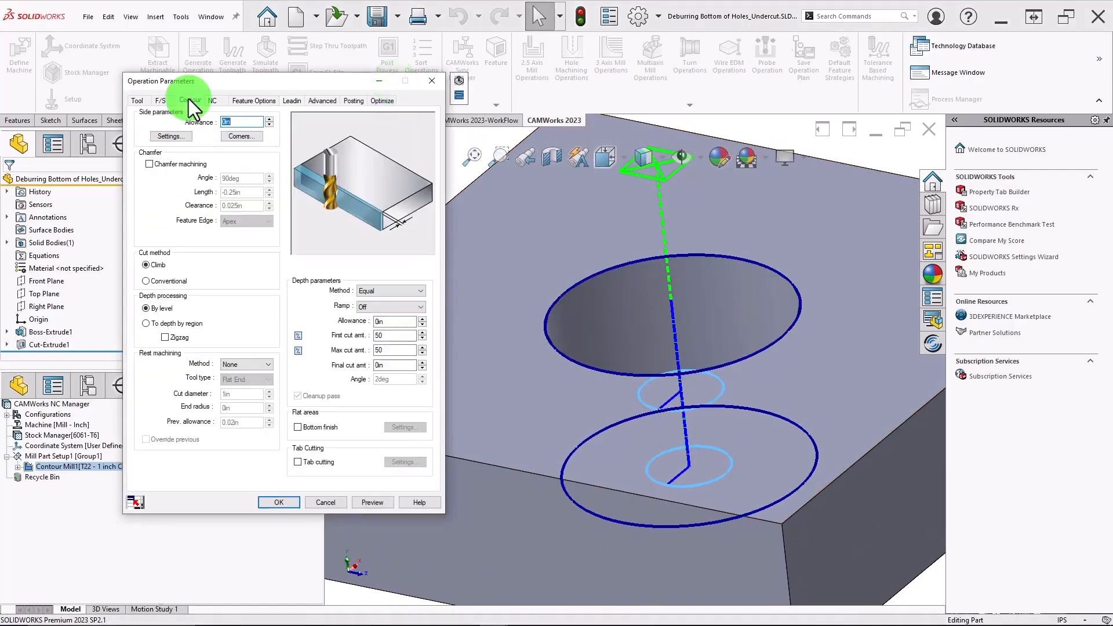
click(298, 335)
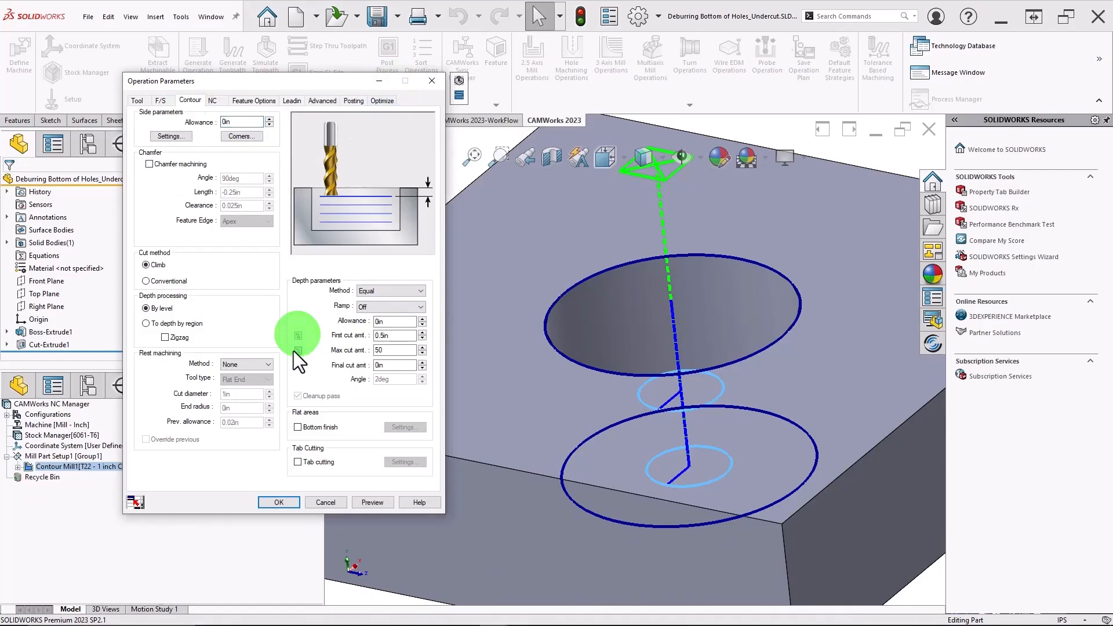
click(298, 349)
click(344, 338)
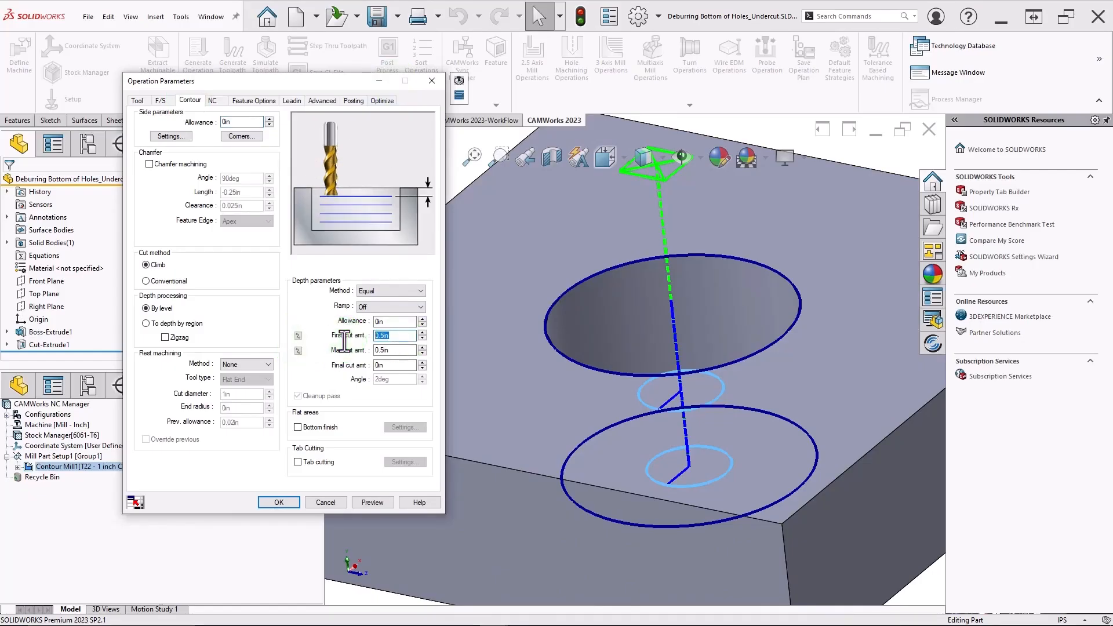
text(2)
click(388, 350)
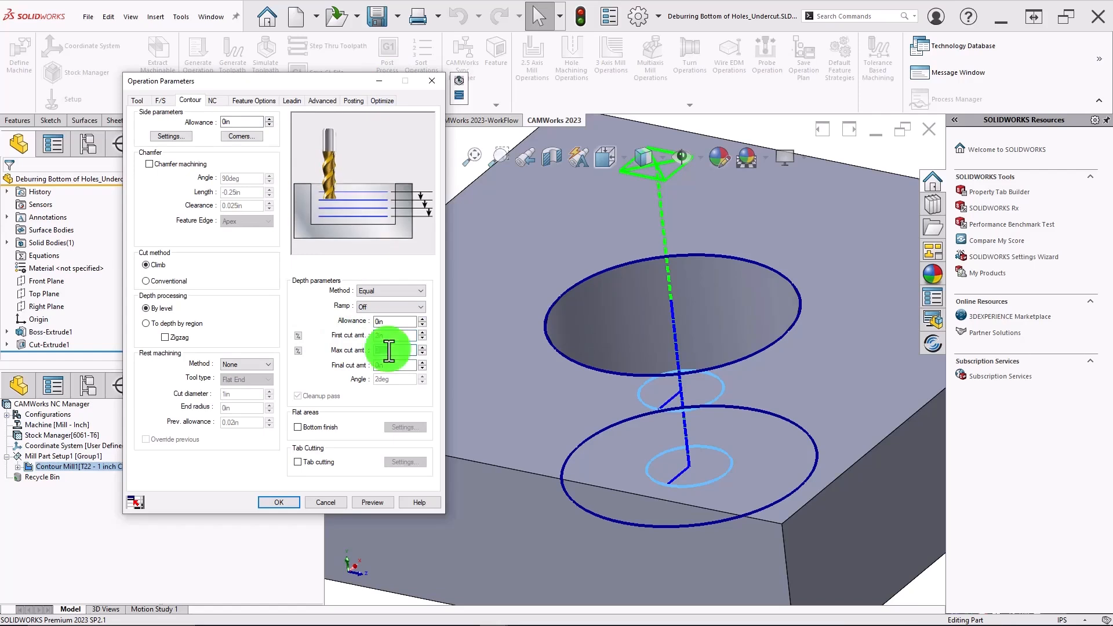
text(2)
click(377, 503)
scroll(624, 444, up, 3)
middle_drag(625, 444, 625, 357)
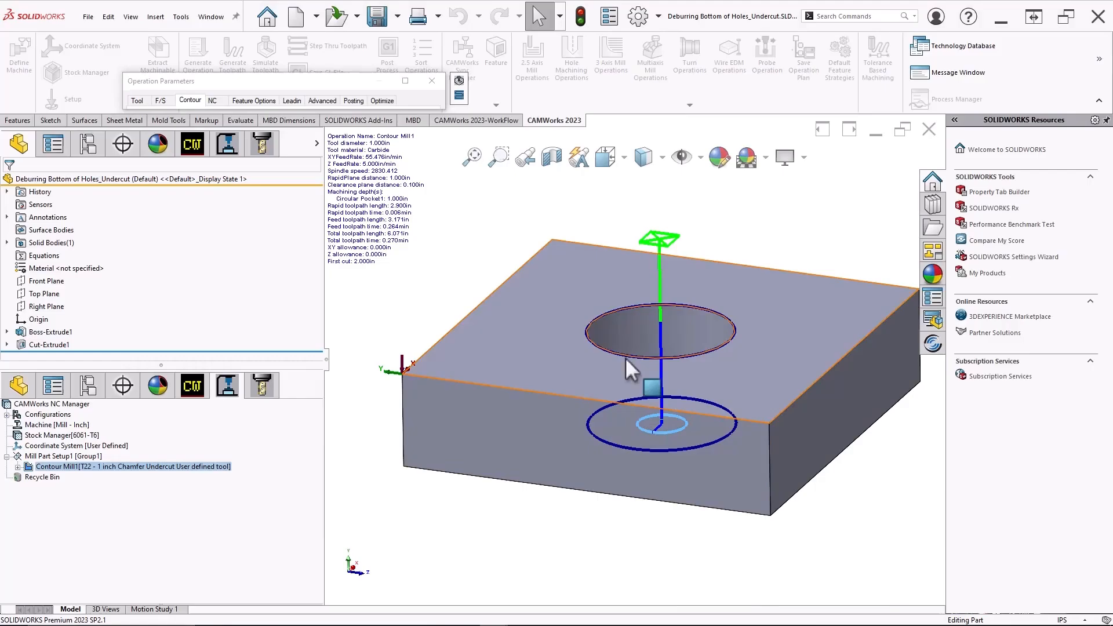
Step: Simulate the contour mill toolpath, inspect the hole, and exit the simulation
click(459, 81)
click(50, 368)
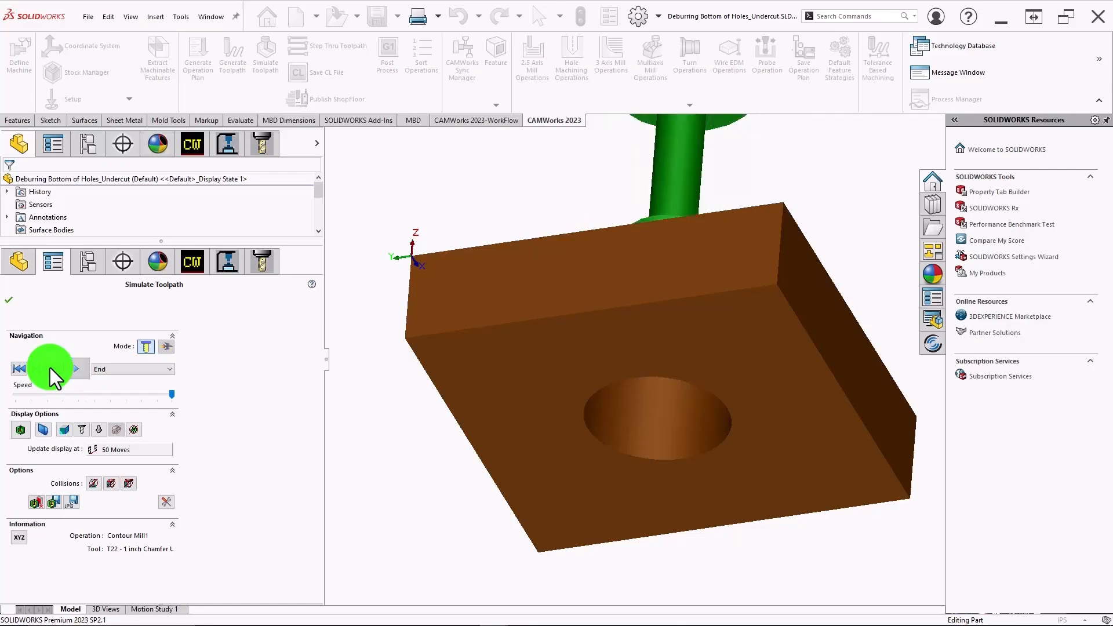
scroll(663, 405, down, 3)
middle_drag(663, 406, 670, 460)
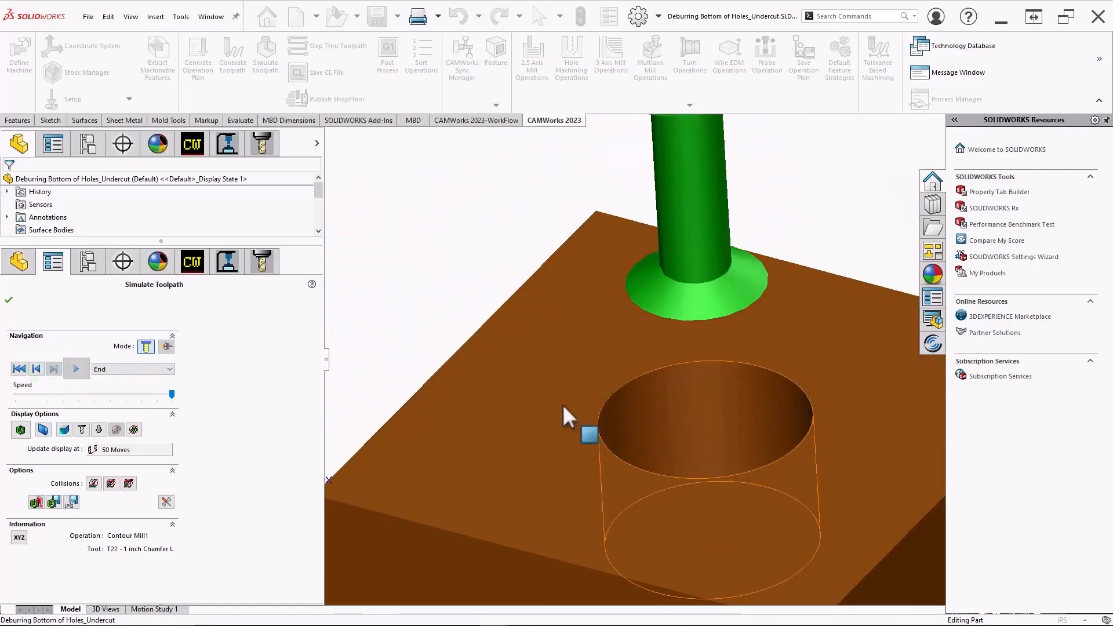
click(9, 299)
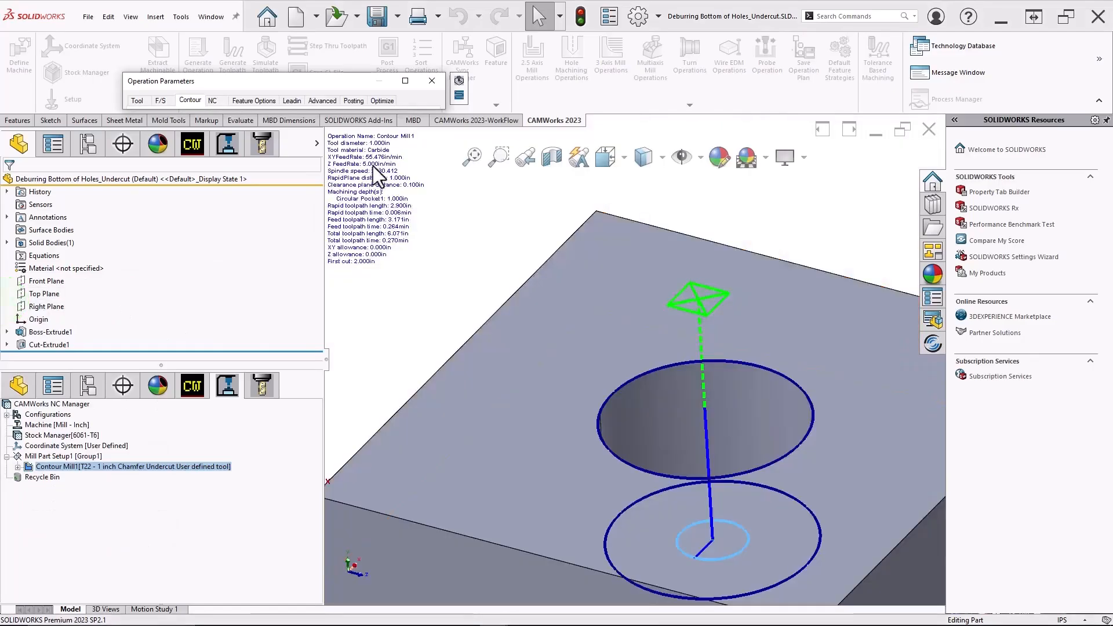
Step: Set the contour mill's side allowance to -0.05 in and preview the recomputed toolpath
click(403, 83)
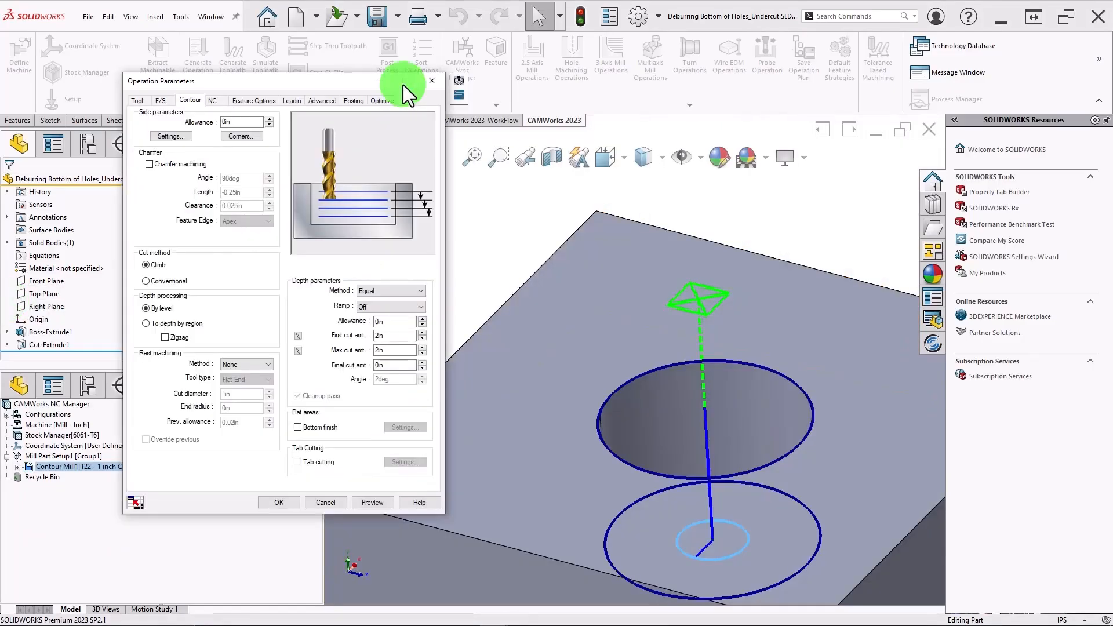
double_click(231, 121)
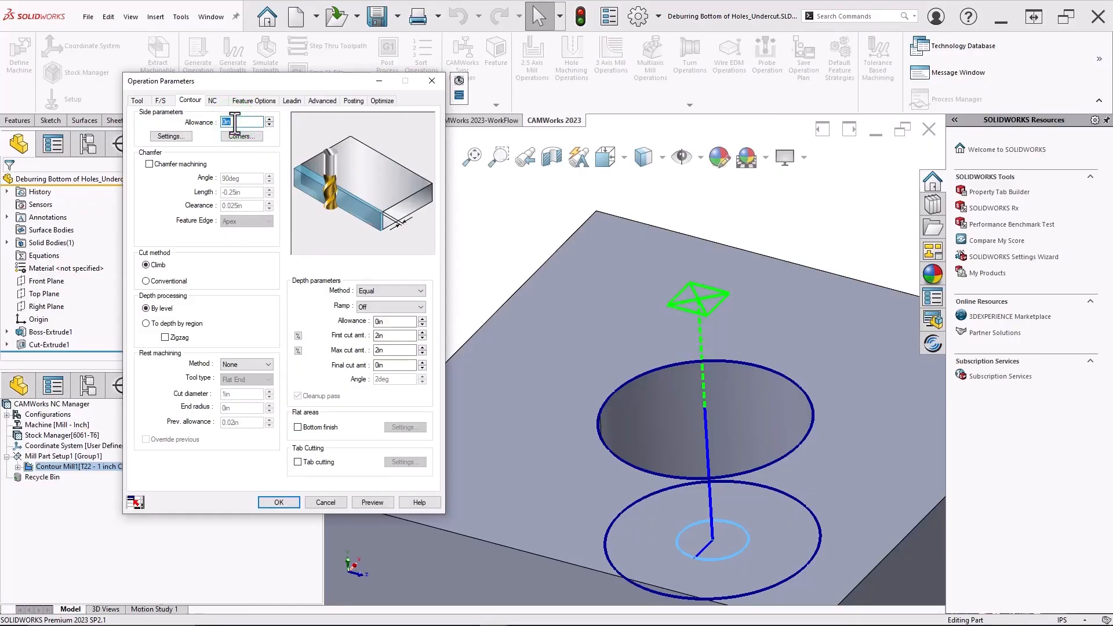
text(-.050)
click(370, 502)
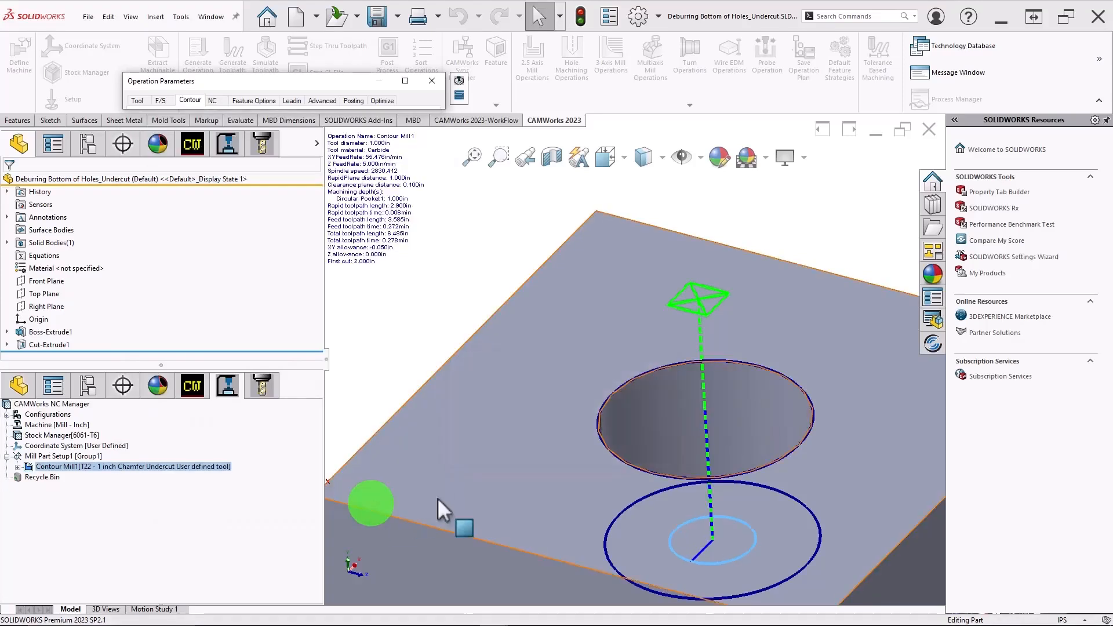
Step: Simulate the toolpath with the new side allowance and inspect the cut near the hole's bottom edge against the tool shape
click(456, 79)
scroll(679, 437, up, 3)
middle_drag(680, 436, 679, 275)
scroll(677, 348, down, 2)
click(57, 370)
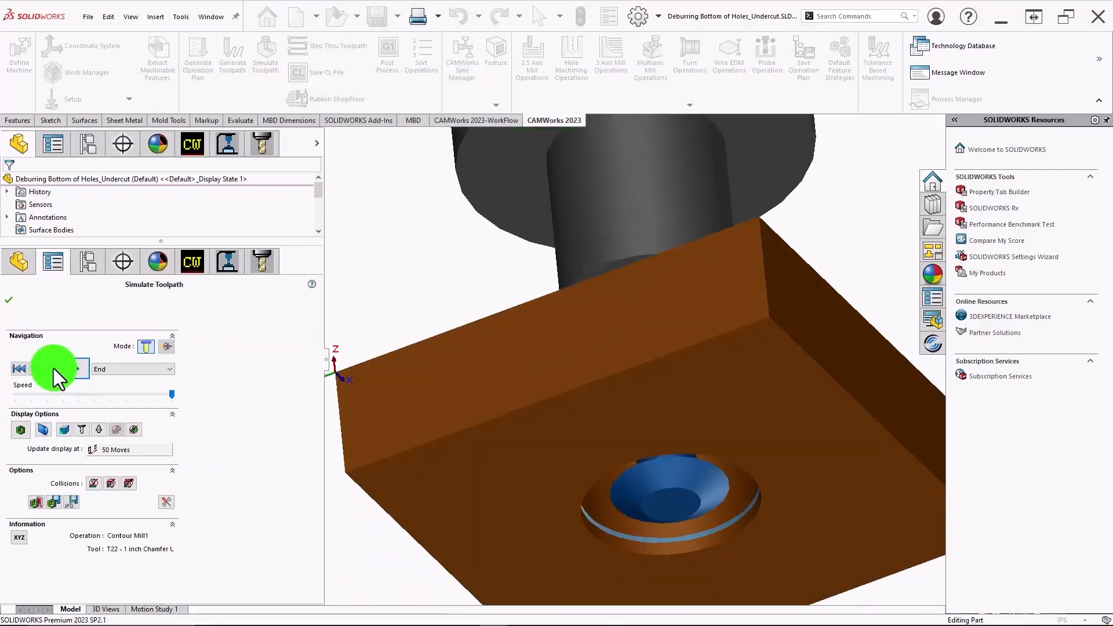
scroll(660, 505, up, 2)
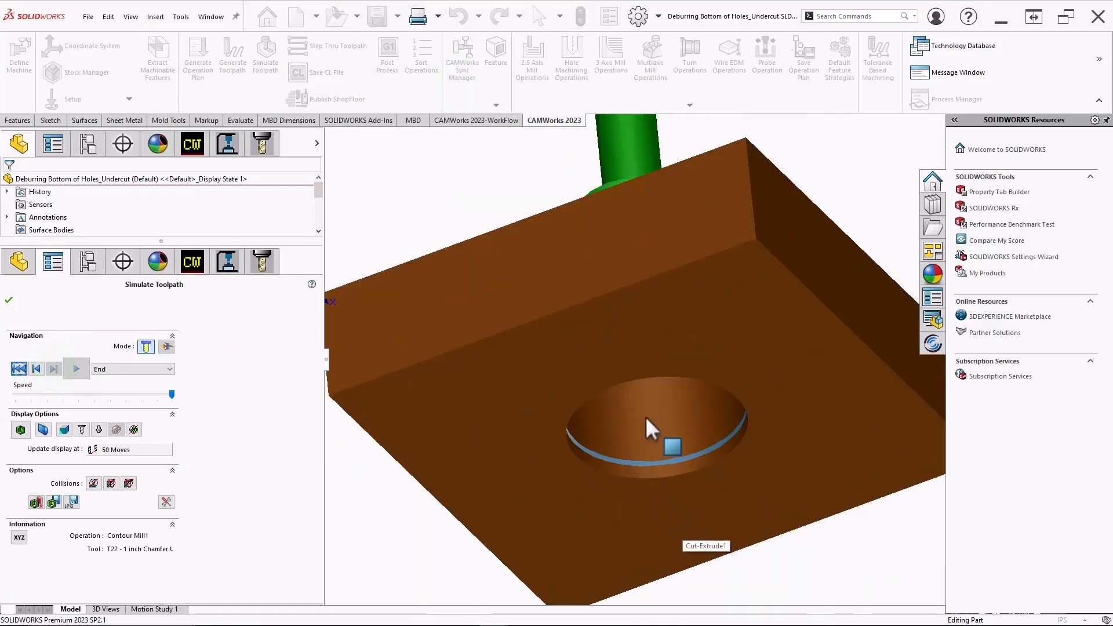
scroll(645, 416, up, 3)
middle_drag(659, 286, 659, 374)
scroll(648, 241, down, 2)
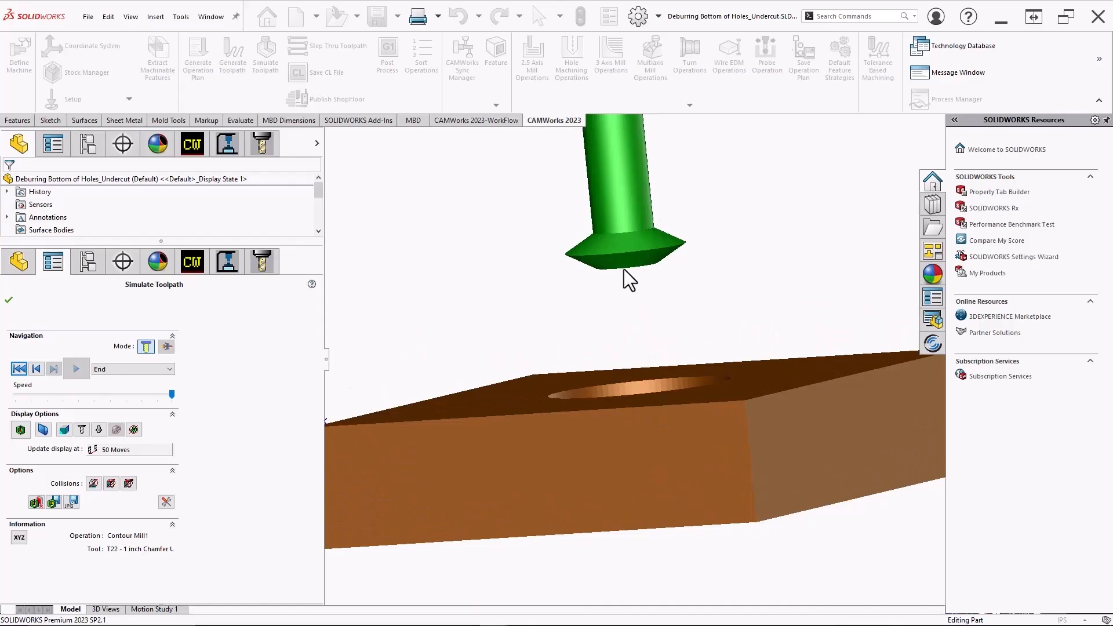
middle_drag(682, 537, 665, 481)
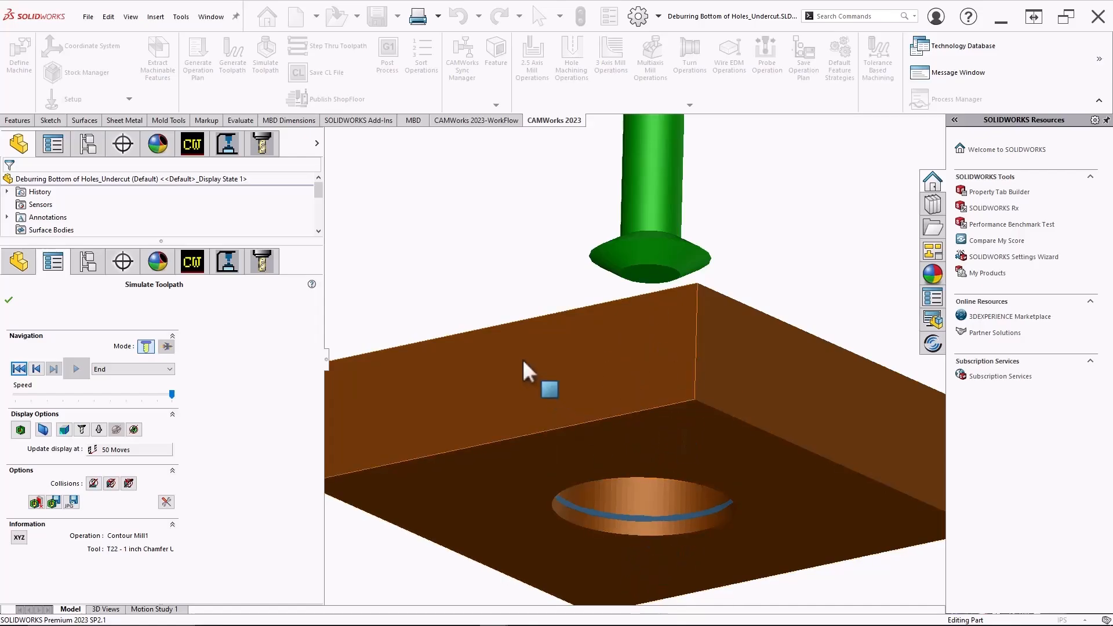
click(9, 300)
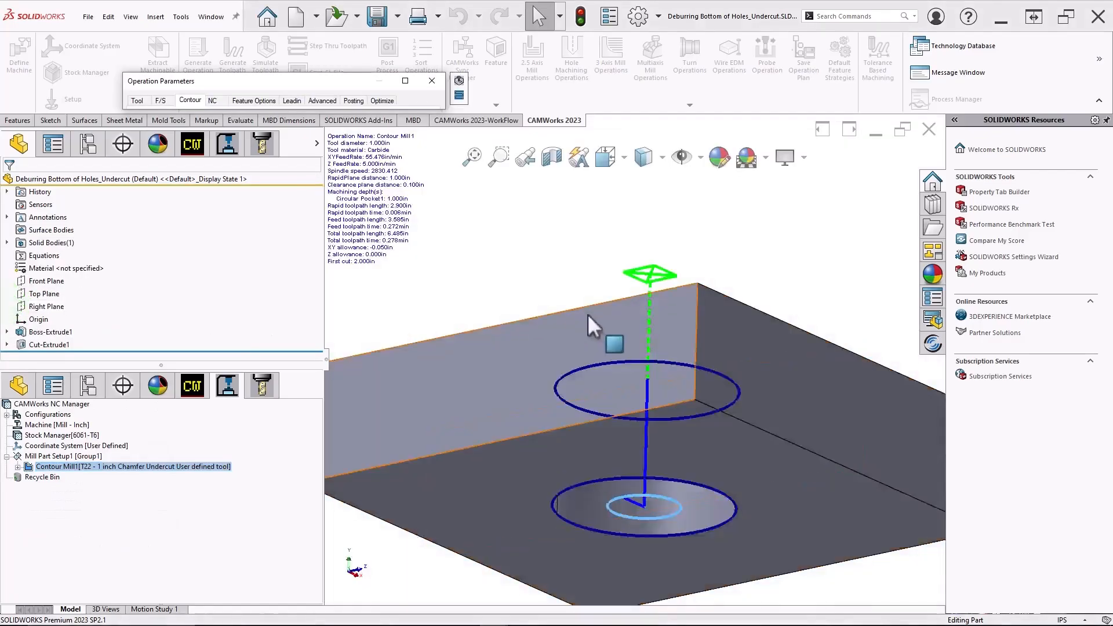
Step: Accept the contour mill operation parameters
scroll(586, 314, up, 2)
click(410, 85)
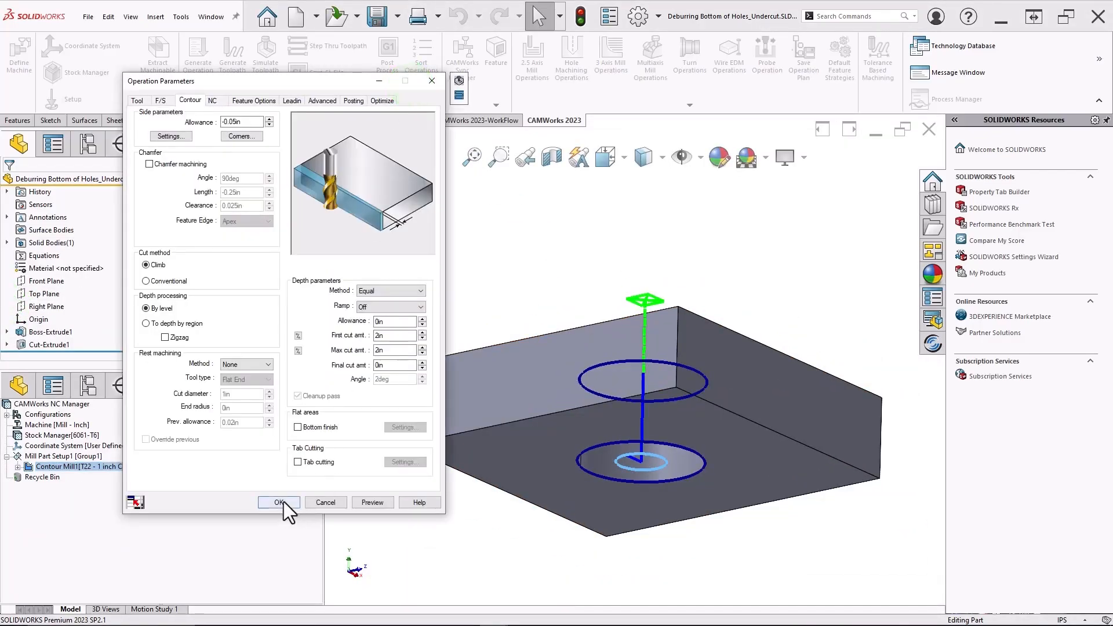
click(284, 502)
middle_drag(800, 409, 631, 370)
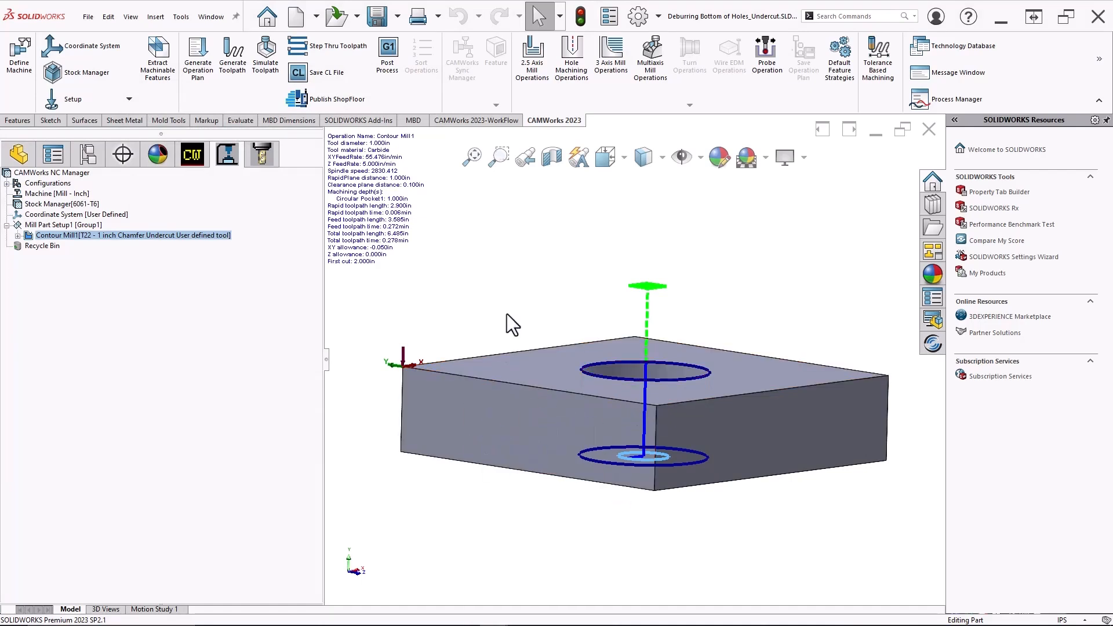
Step: Switch to the Chamfer Tool_Undercut part, examine the dimensions of its revolve sketch, and return to the deburring part
key(alt+Tab)
click(36, 354)
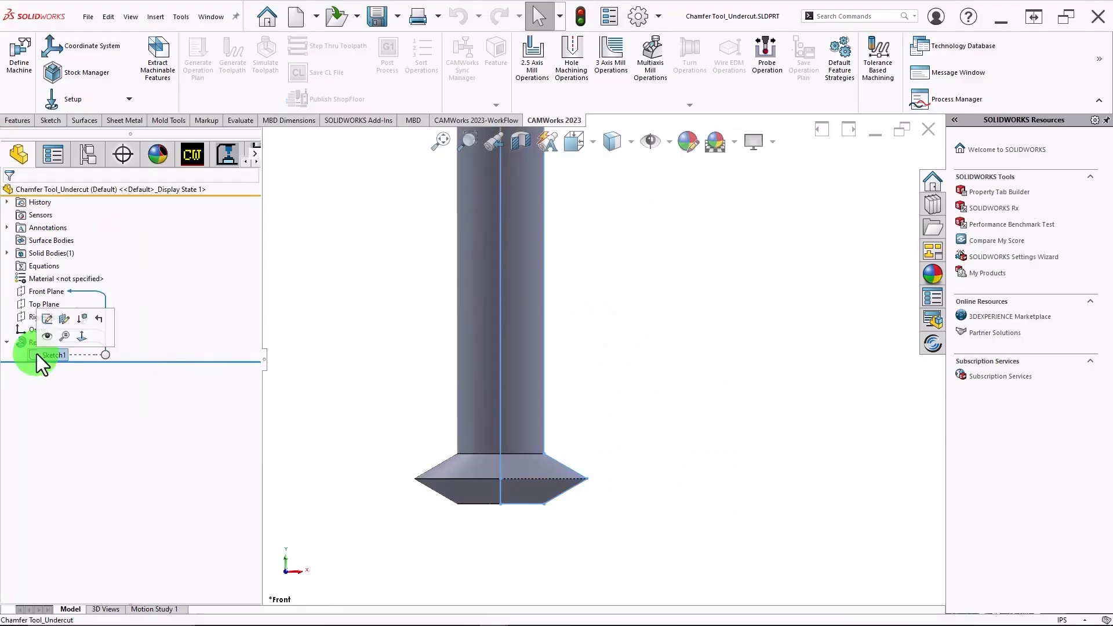
scroll(536, 446, down, 5)
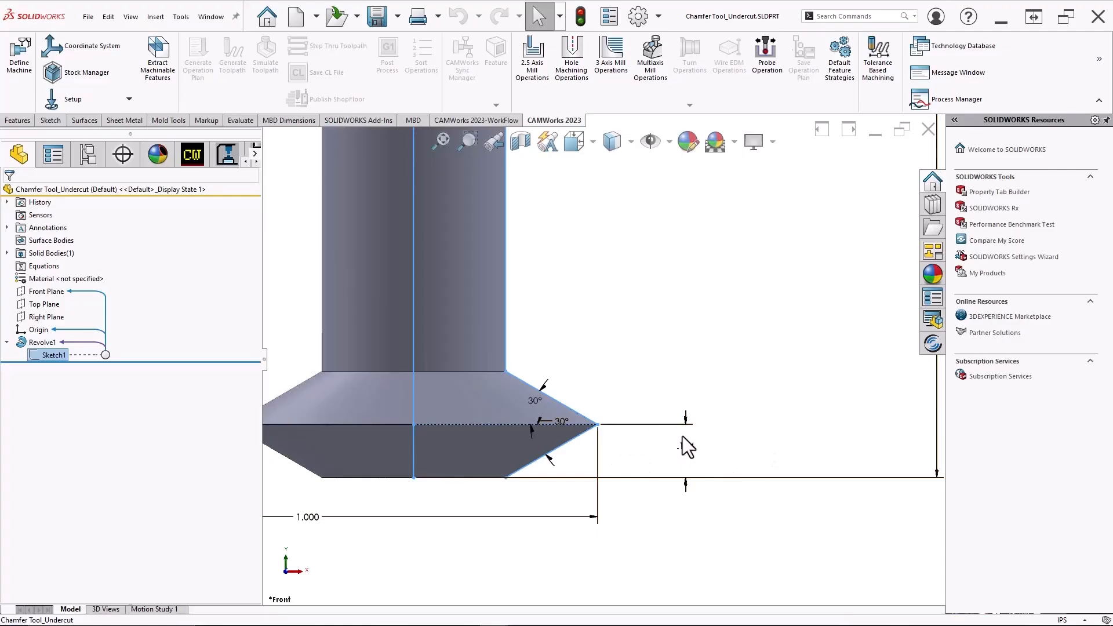
key(f)
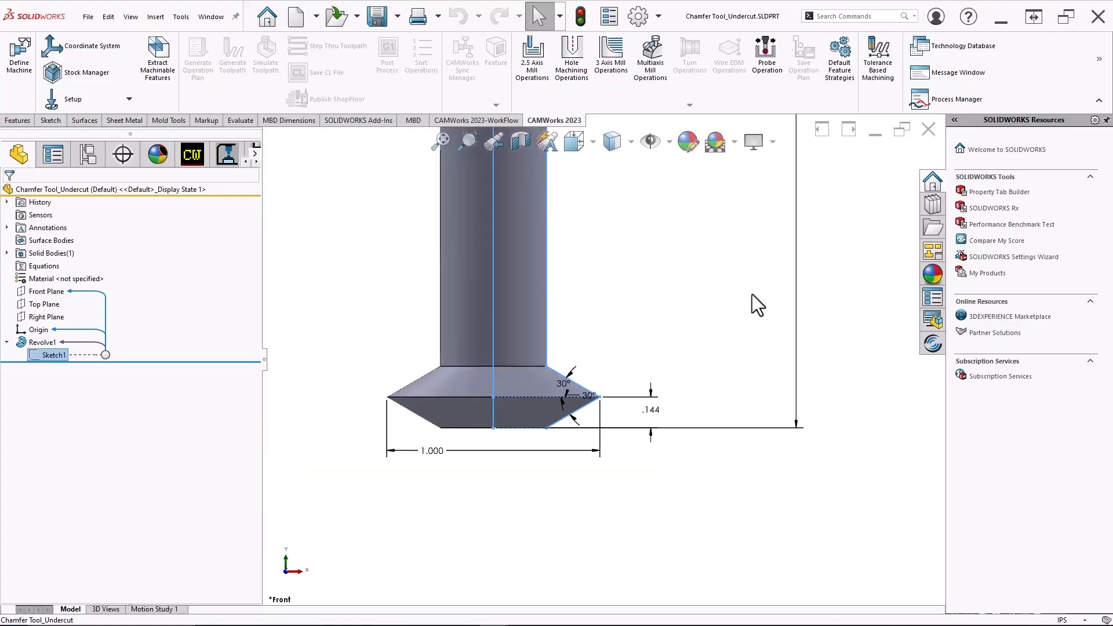
click(843, 335)
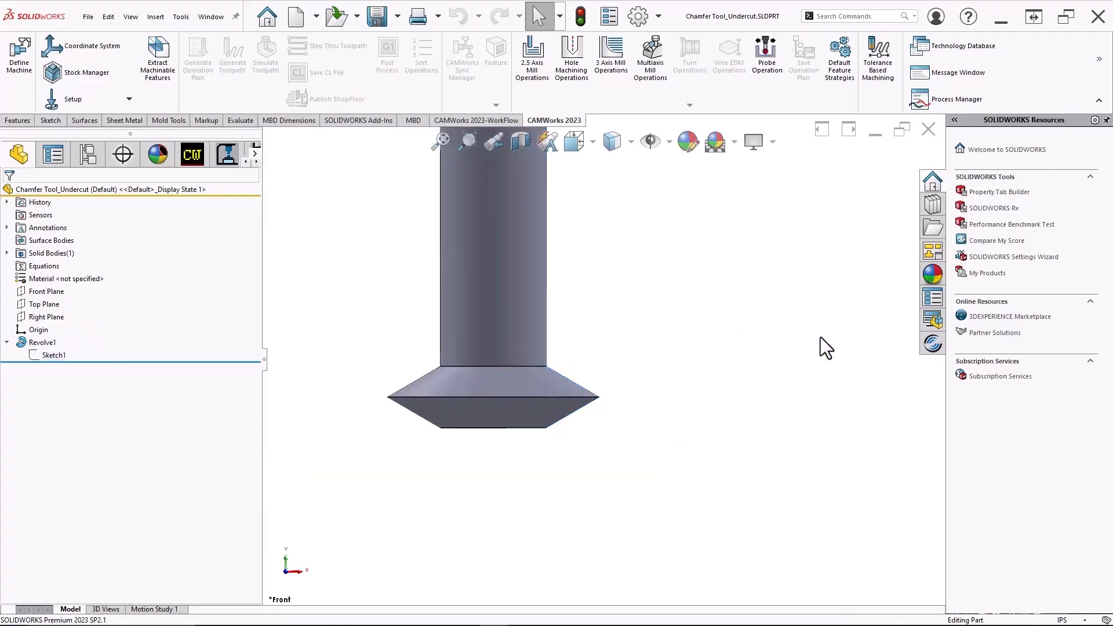
key(ctrl+Tab)
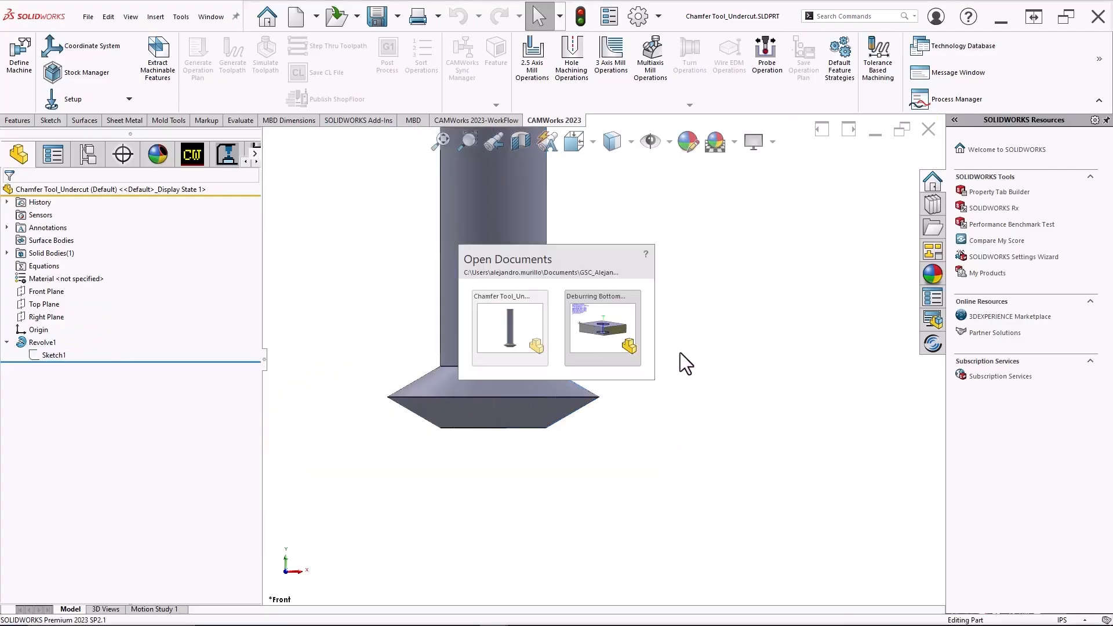
click(604, 319)
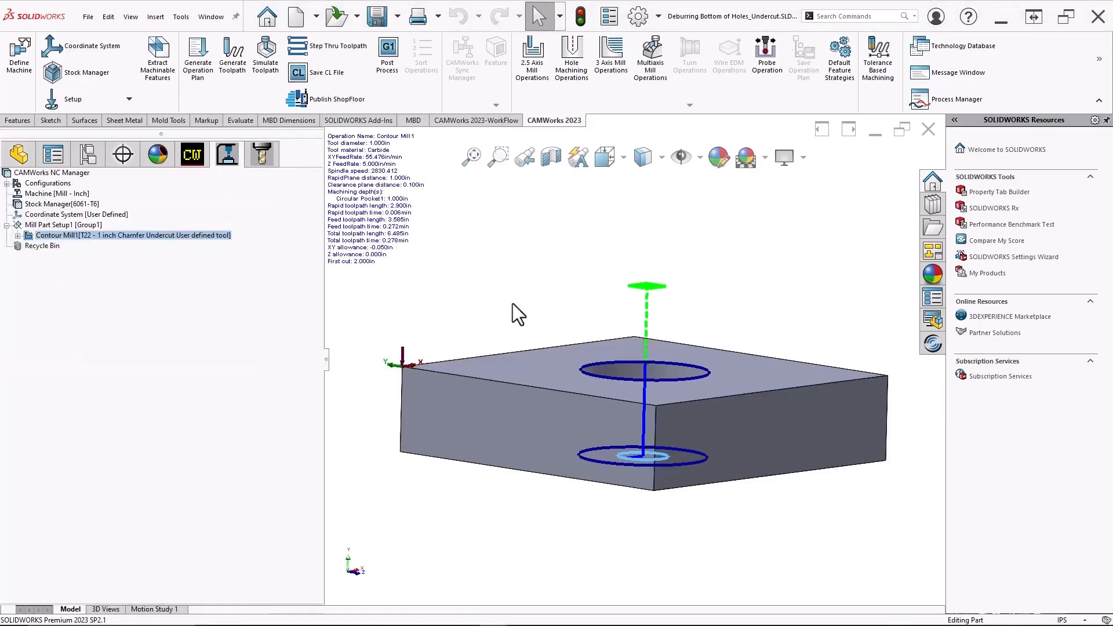
Step: Edit the circular pocket feature and set its Direction 1 end condition to Offset From Face
click(189, 155)
right_click(54, 236)
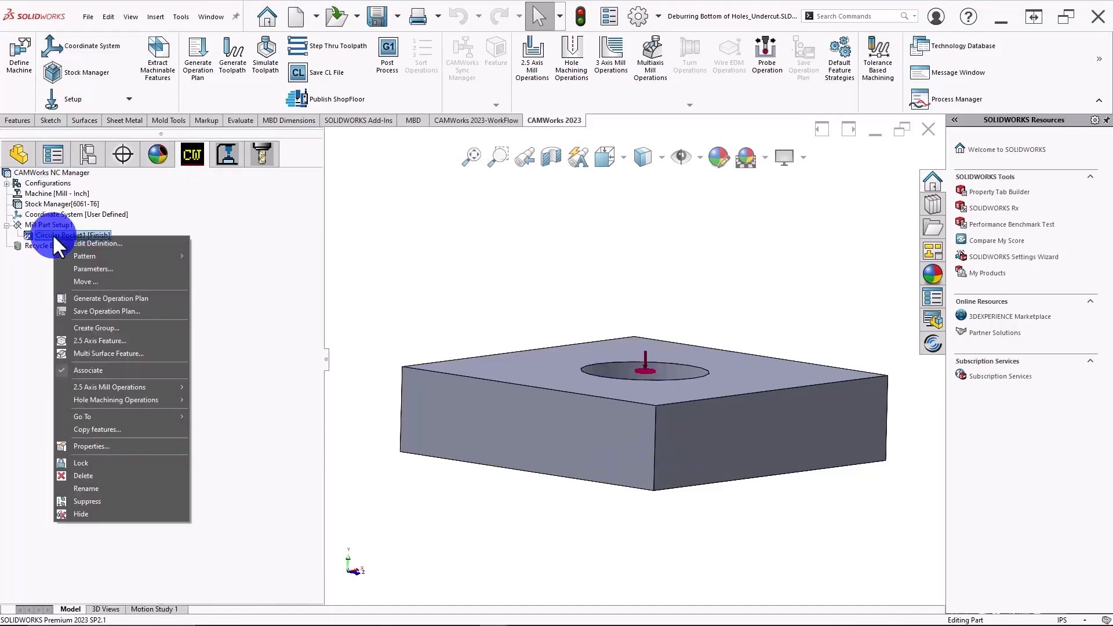
click(78, 244)
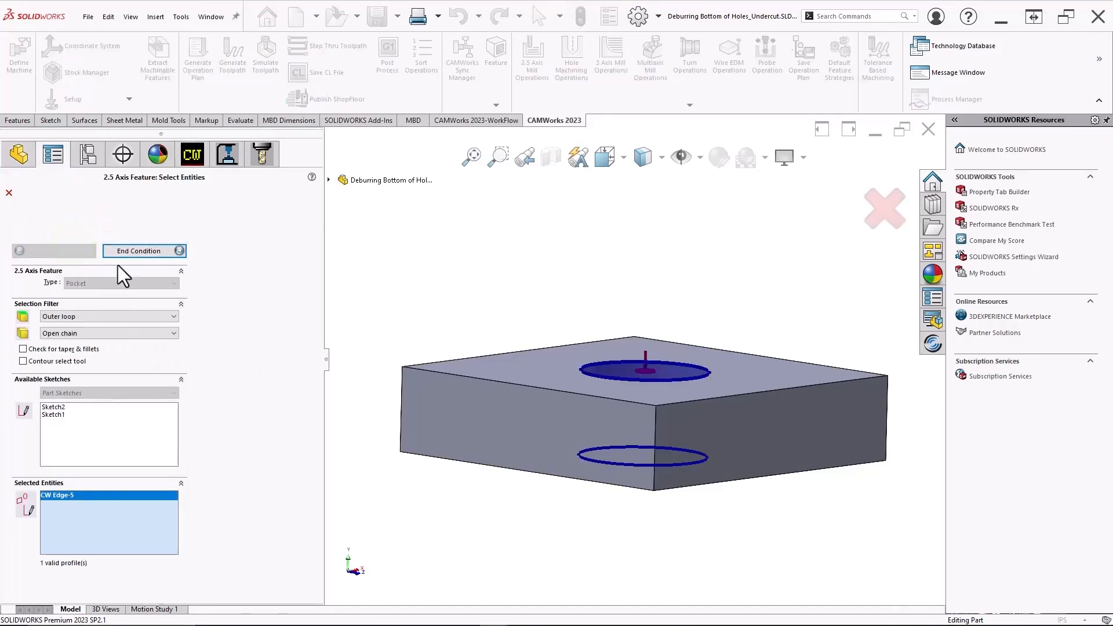
click(126, 248)
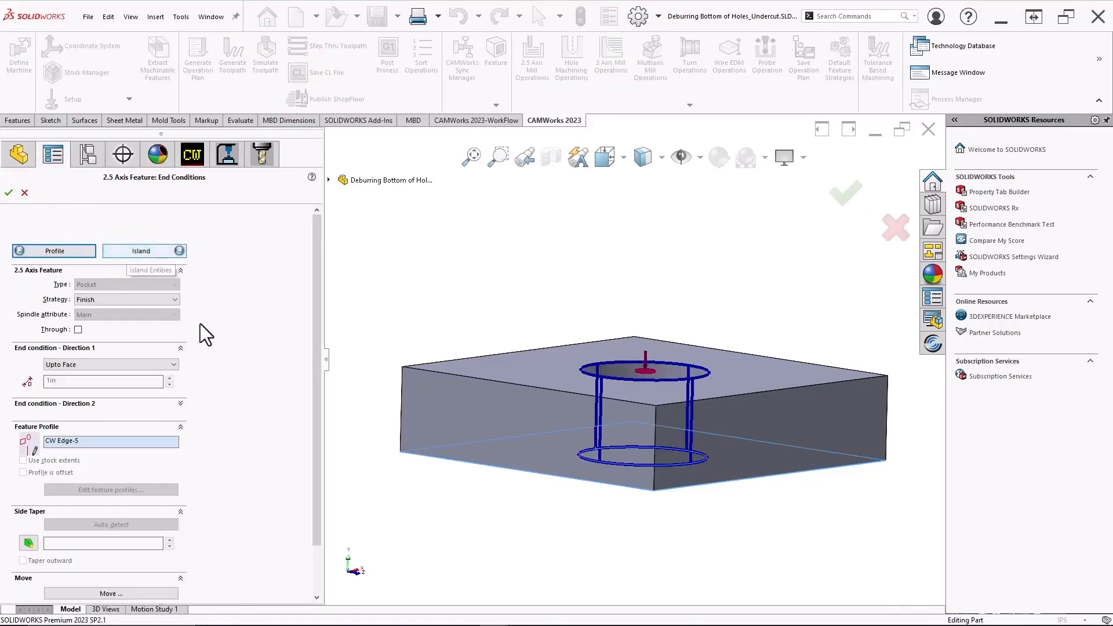
drag(315, 316, 311, 339)
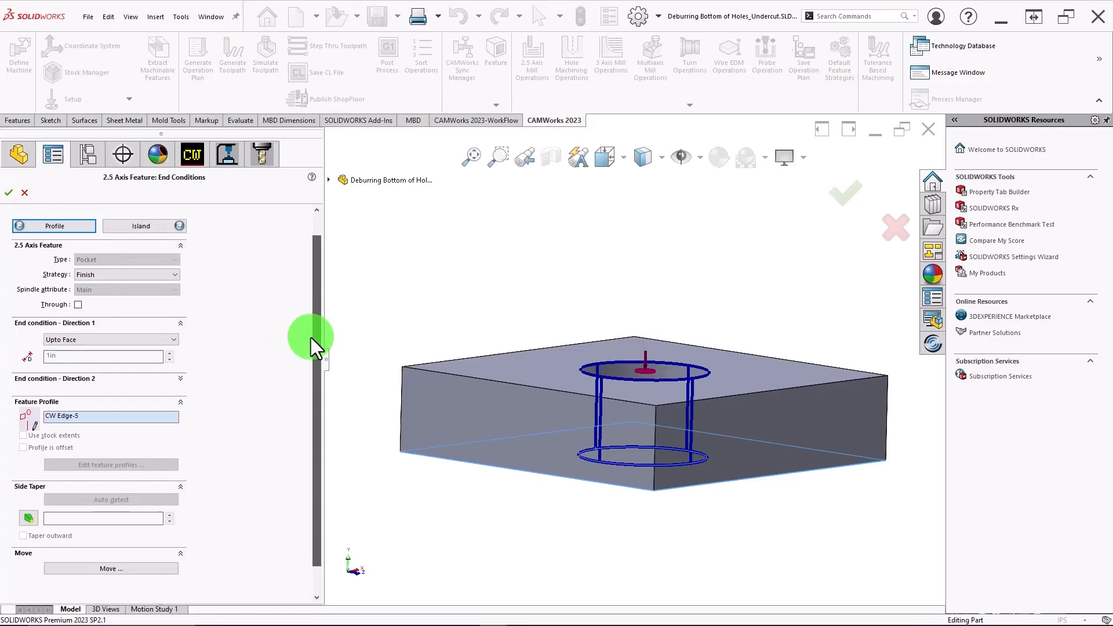
click(82, 338)
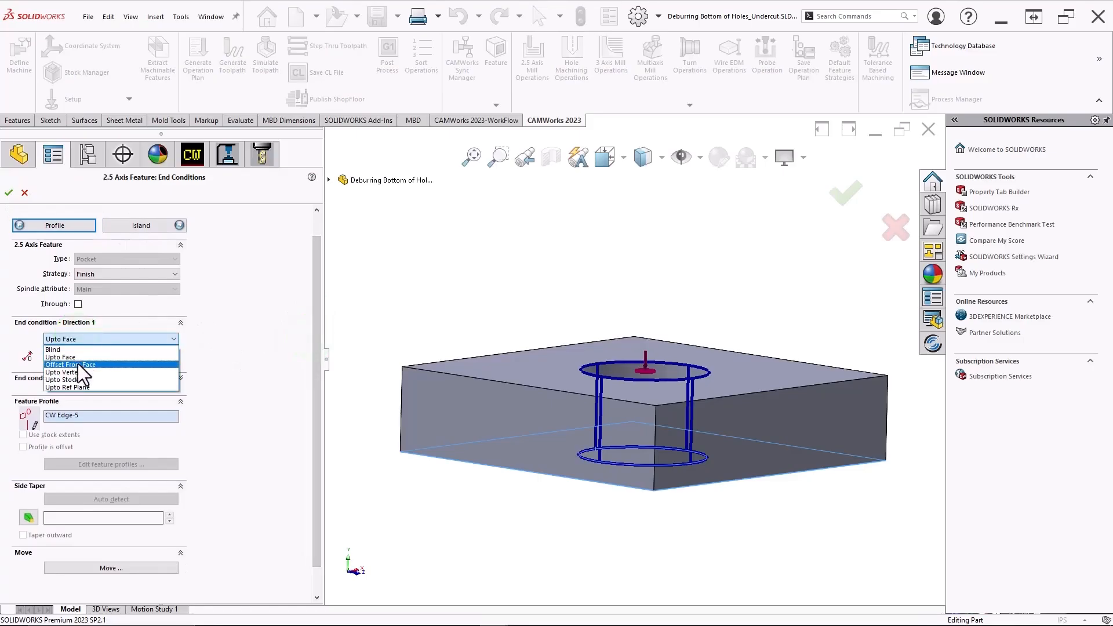
click(78, 364)
Step: Set the pocket's offset from the block's bottom face to 0.144 in
middle_drag(516, 522, 512, 442)
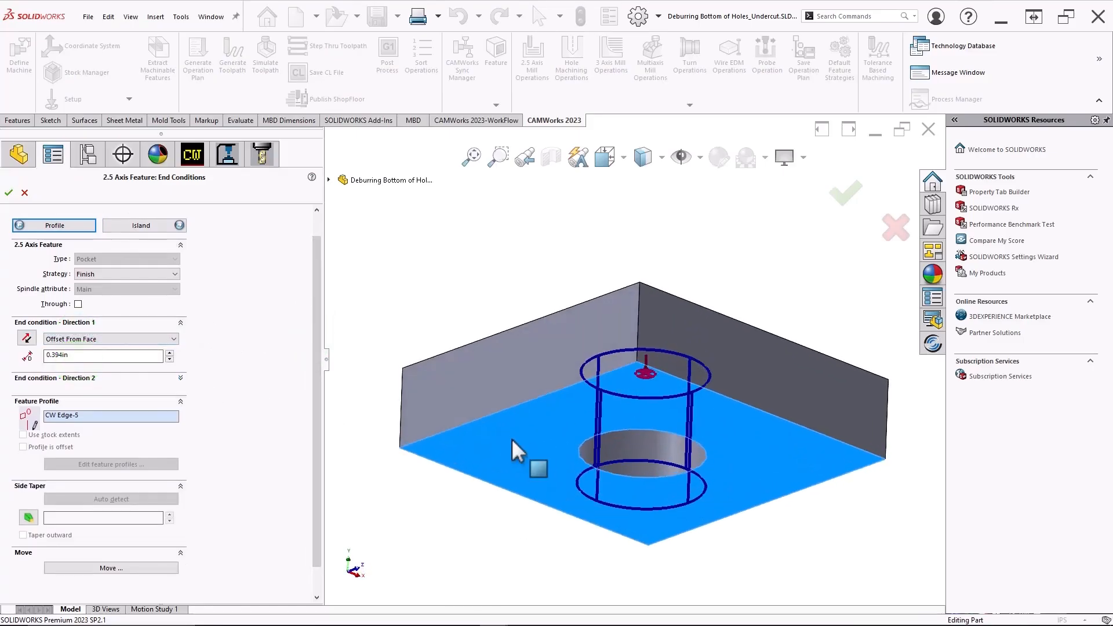
click(513, 442)
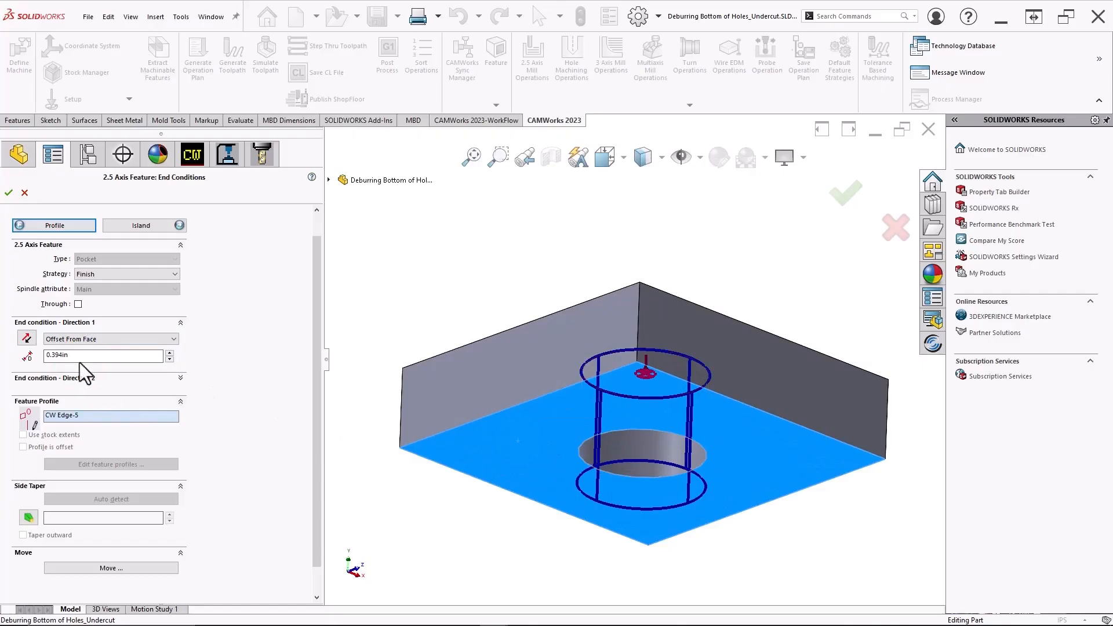
drag(77, 354, 24, 358)
text(.144)
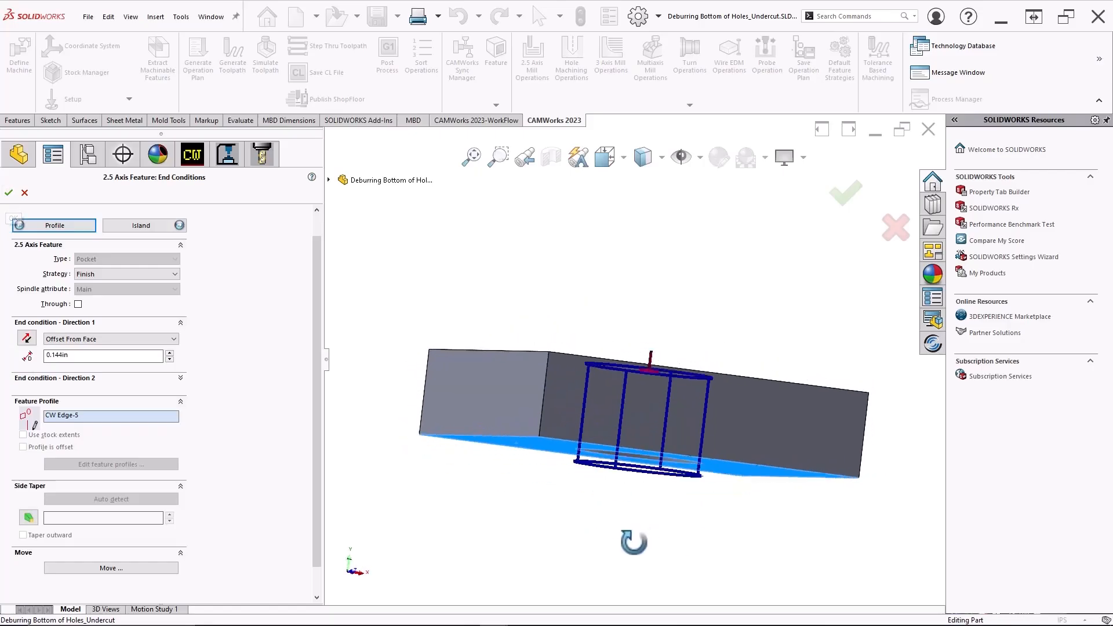
Step: Accept the circular pocket's end conditions and display the Contour Mill1 toolpath relative to the block's bottom edge
middle_drag(670, 493, 631, 542)
scroll(595, 464, down, 2)
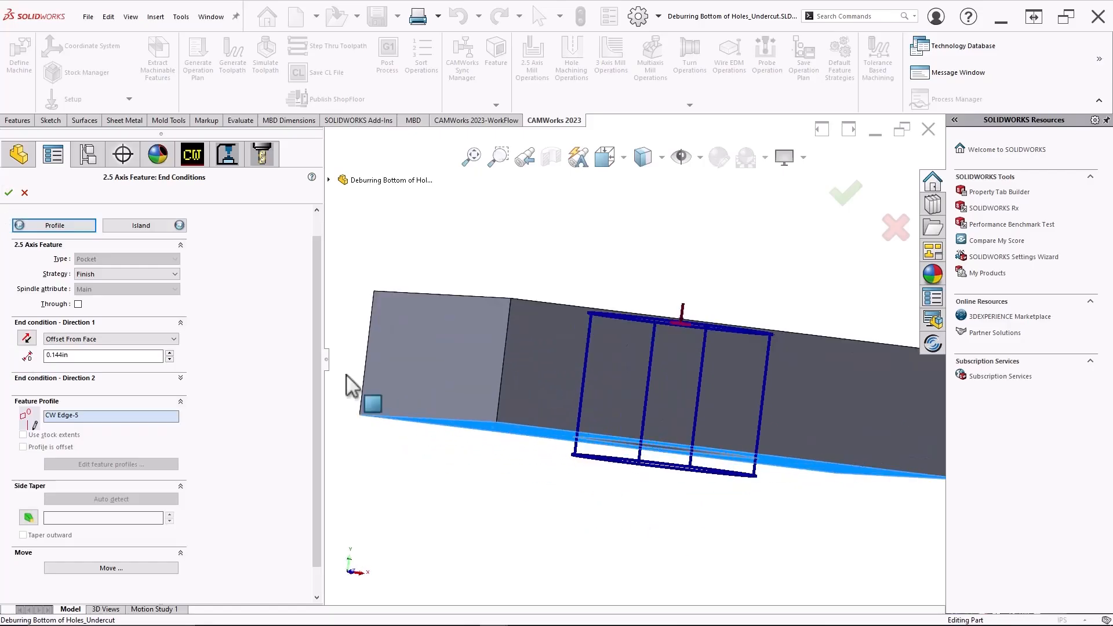
click(8, 194)
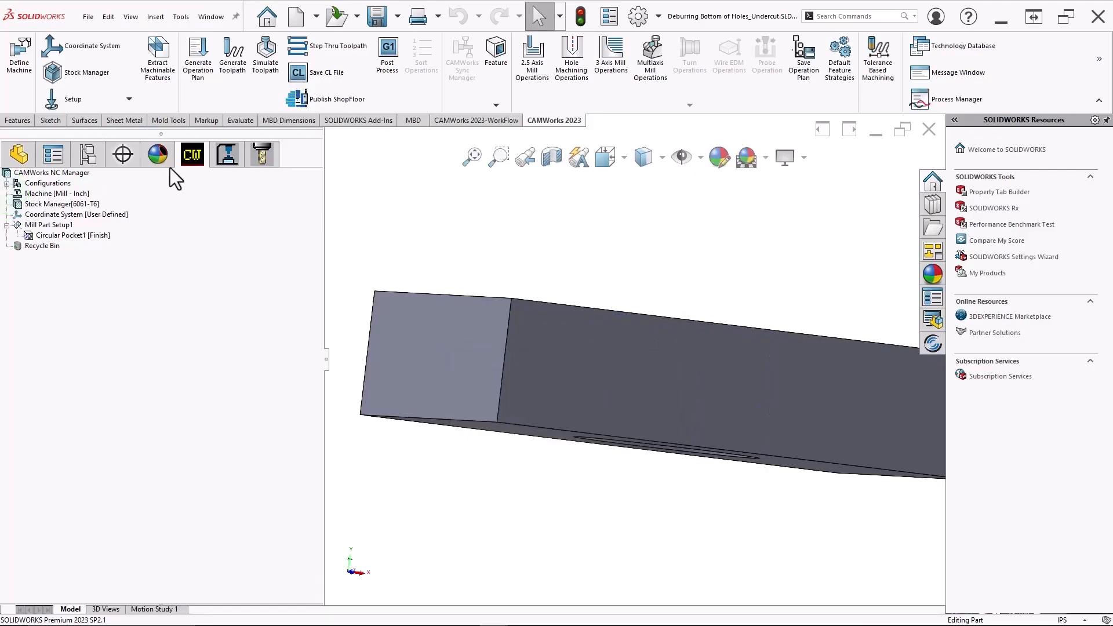
click(218, 157)
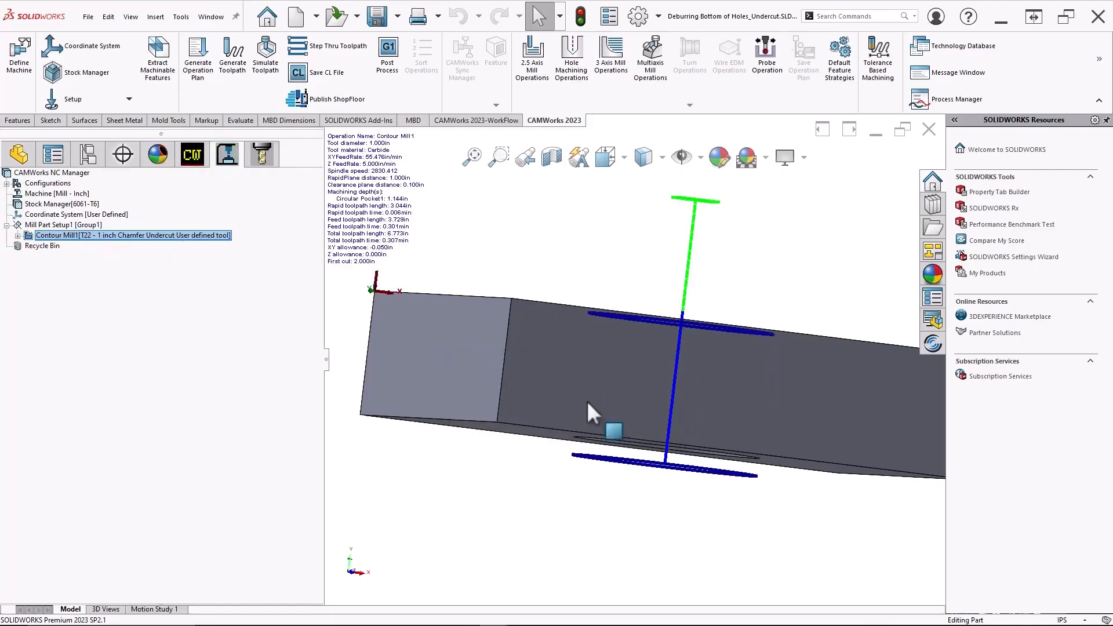
middle_drag(619, 450, 602, 445)
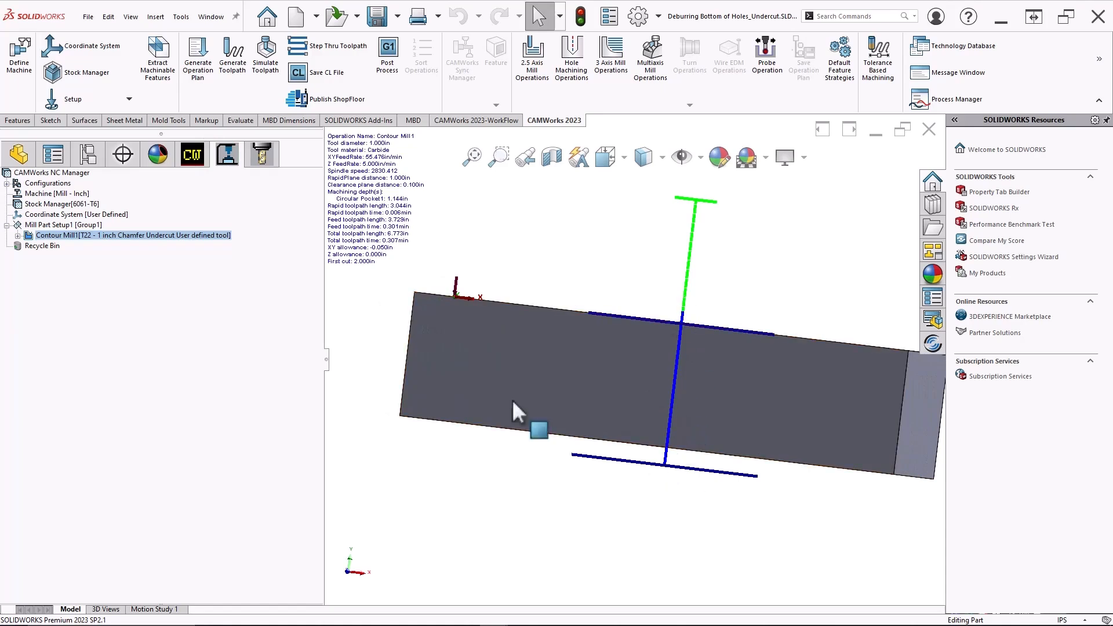
Step: Simulate the Contour Mill1 toolpath and inspect the undercut chamfer tool and the hole's bottom edge
right_click(100, 234)
click(130, 268)
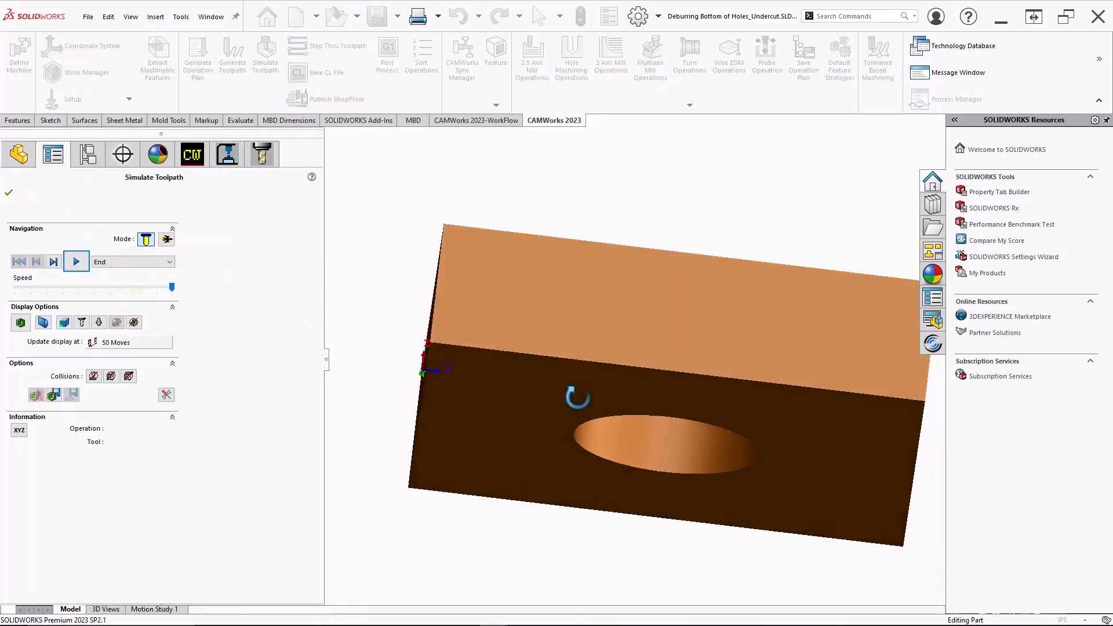
click(50, 261)
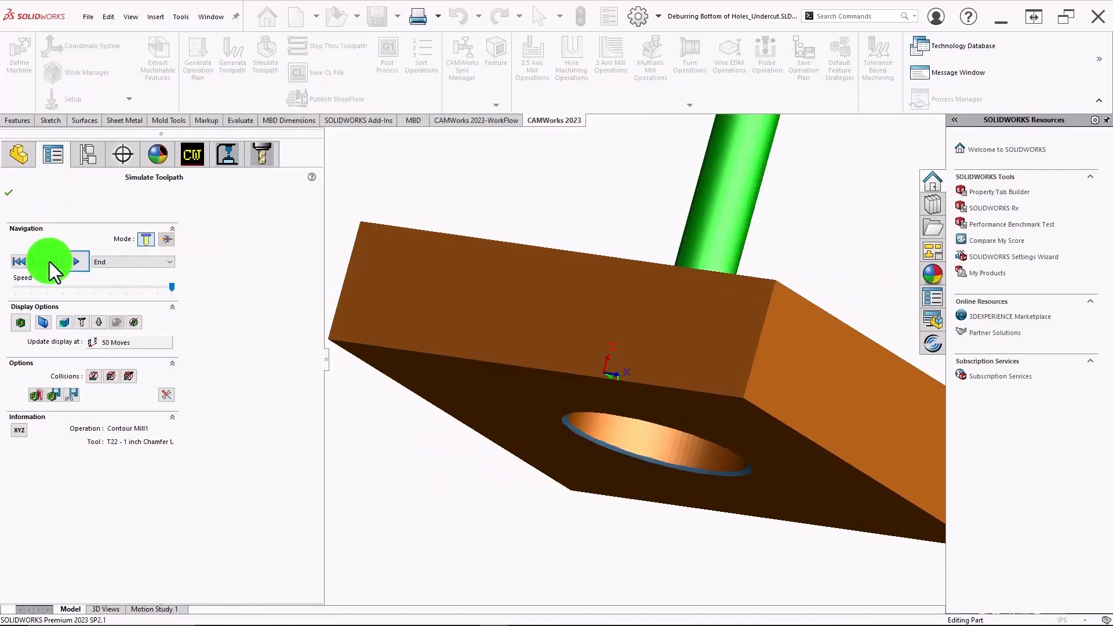
scroll(606, 457, down, 3)
middle_drag(621, 440, 635, 511)
scroll(649, 493, up, 5)
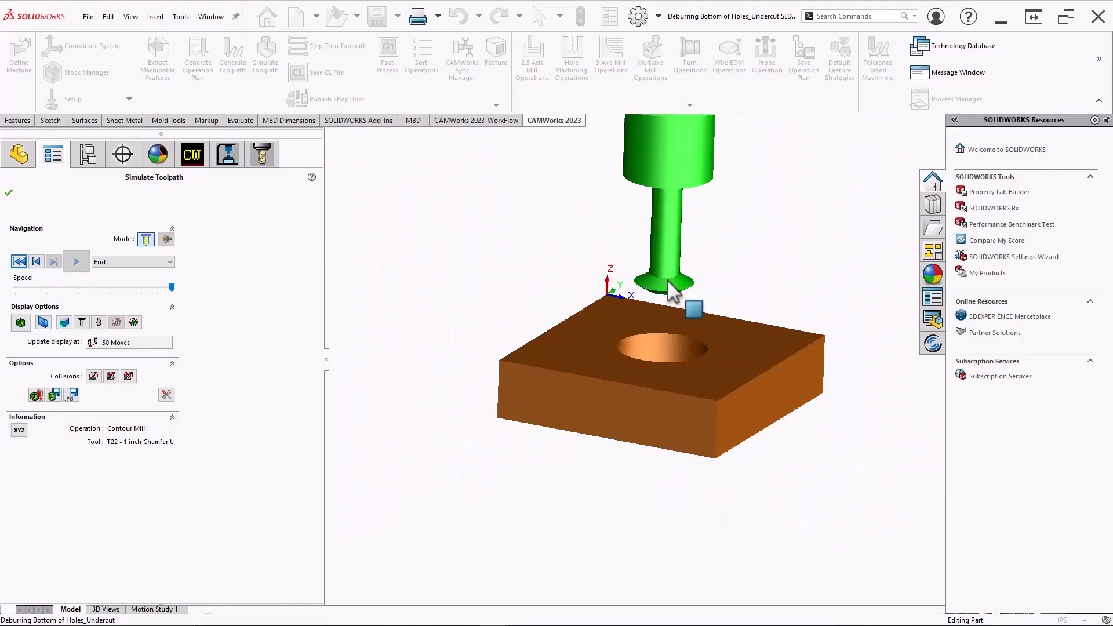
scroll(687, 295, down, 2)
middle_drag(654, 388, 640, 363)
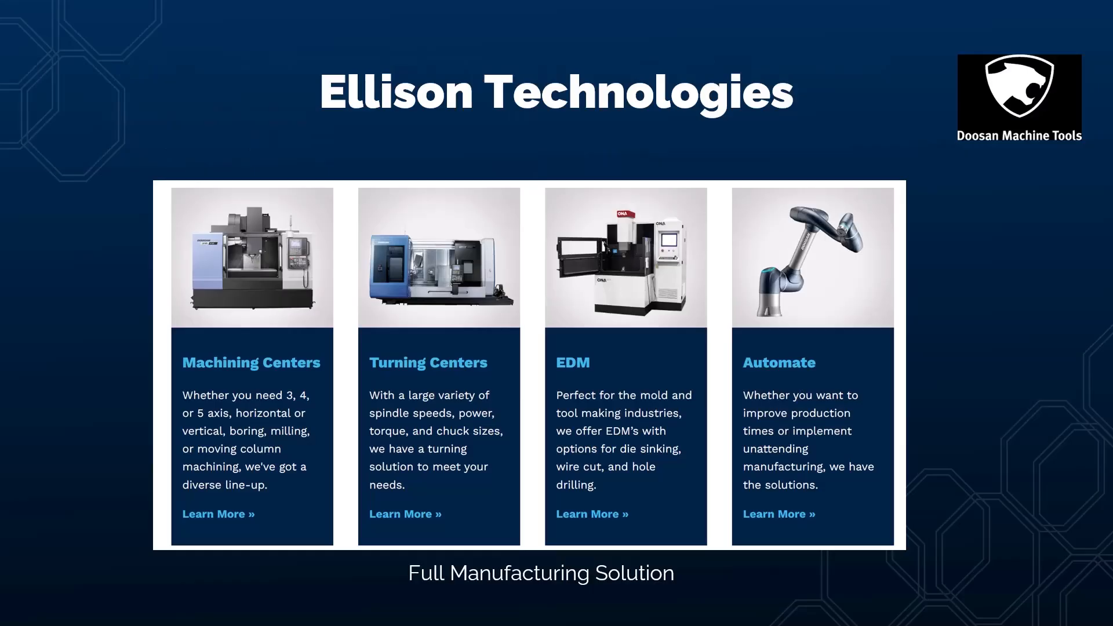
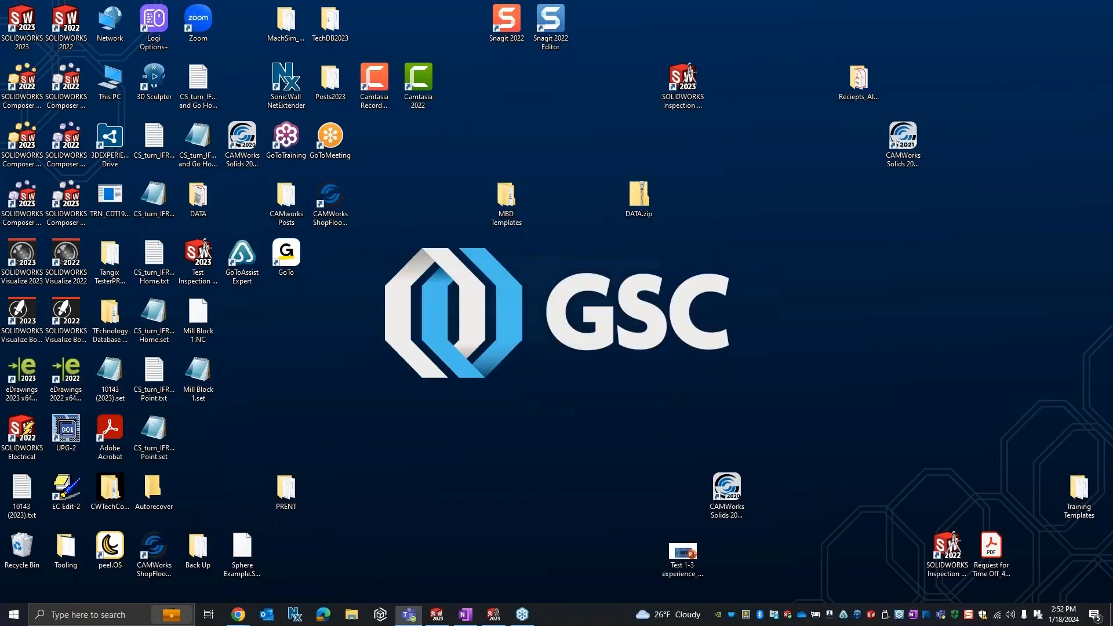
Step: Close the second SOLIDWORKS session
click(637, 332)
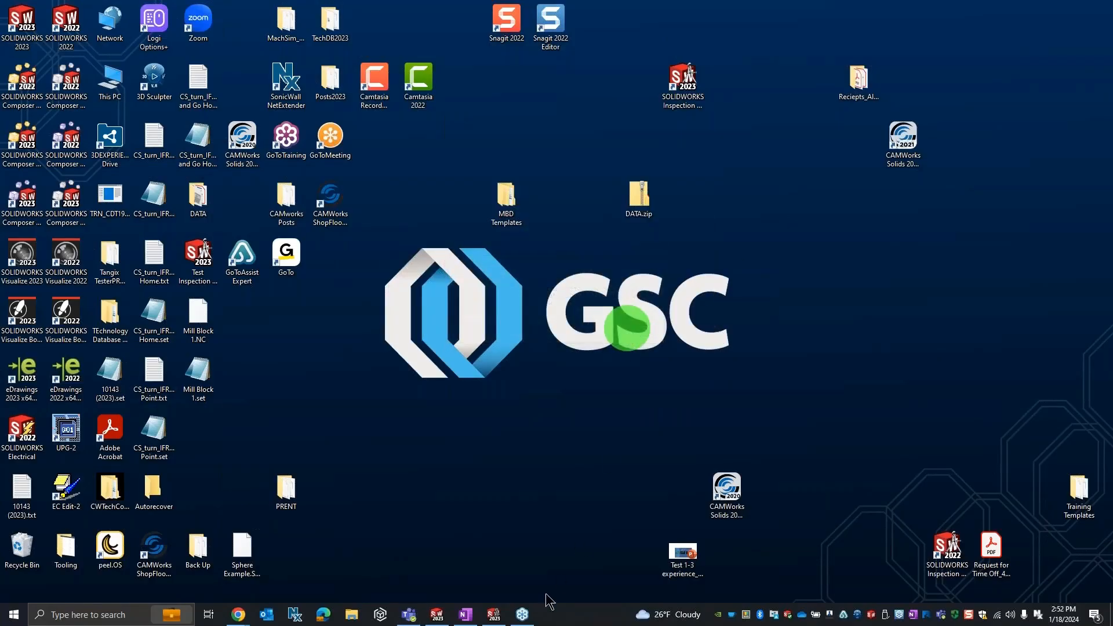
click(493, 613)
click(1097, 9)
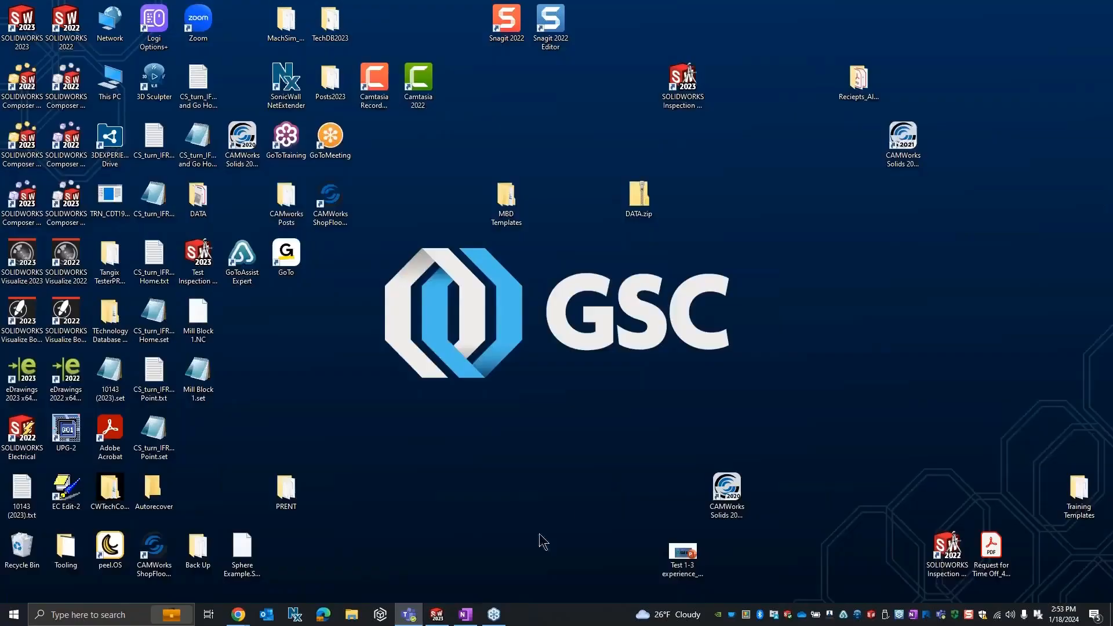
Step: Switch to the remaining SOLIDWORKS session and open the CS_turn_IFR&.sldprt part, accepting the CAMWorks data conversion
click(439, 615)
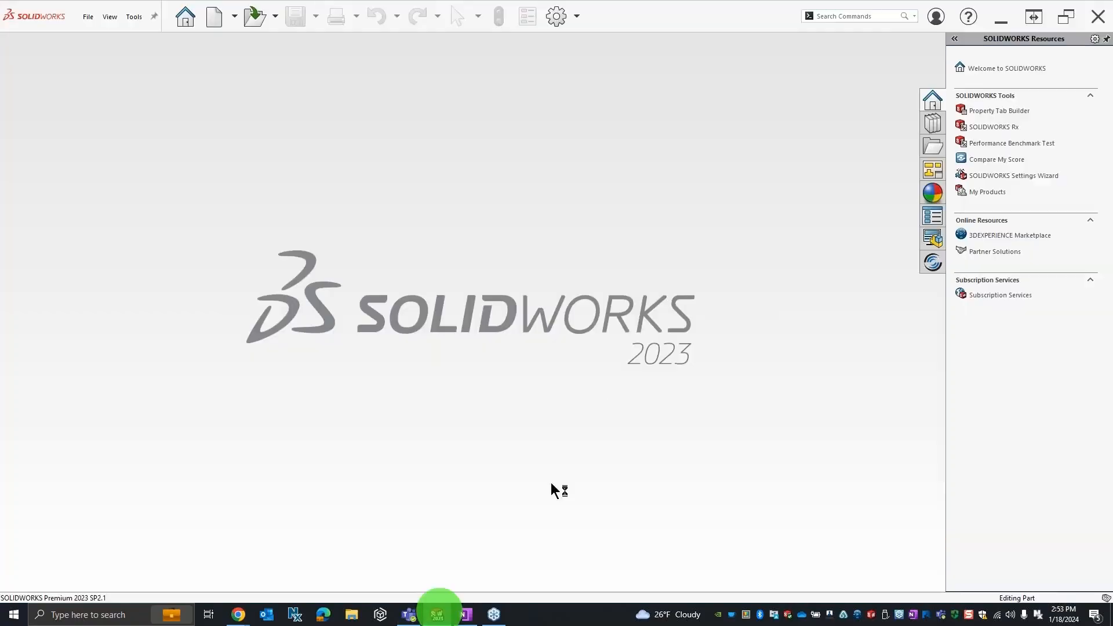
click(90, 18)
click(459, 137)
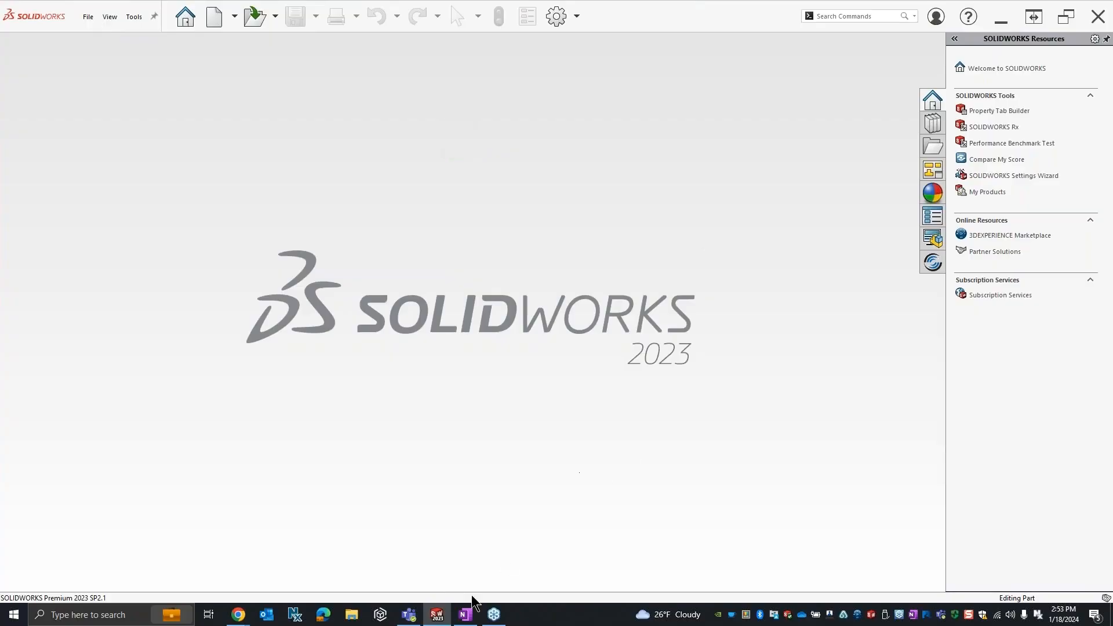
key(ctrl+o)
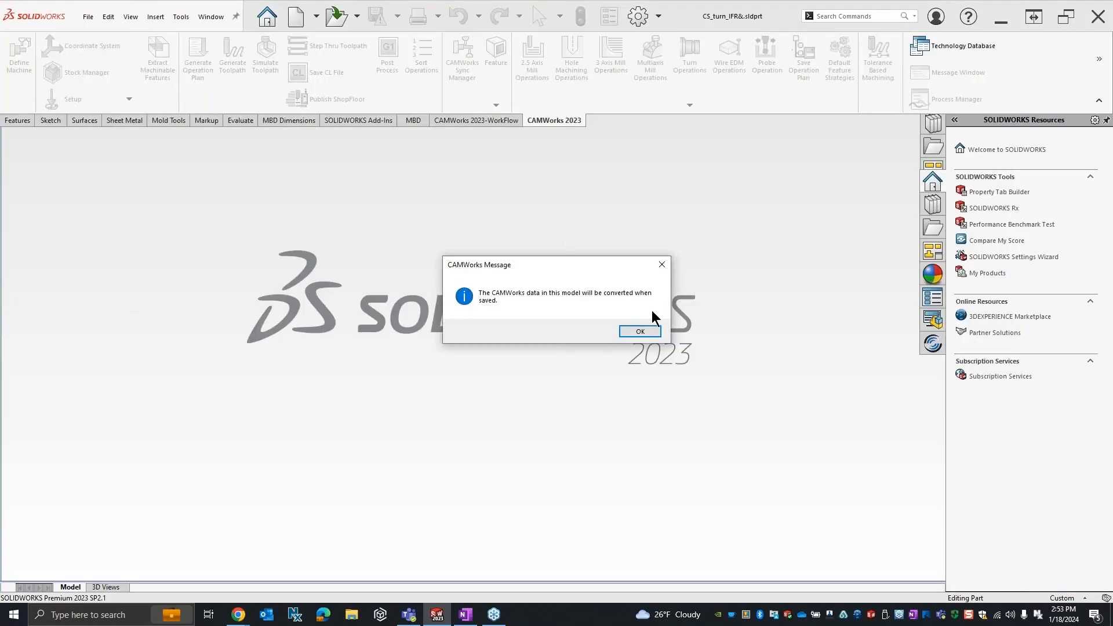
click(636, 329)
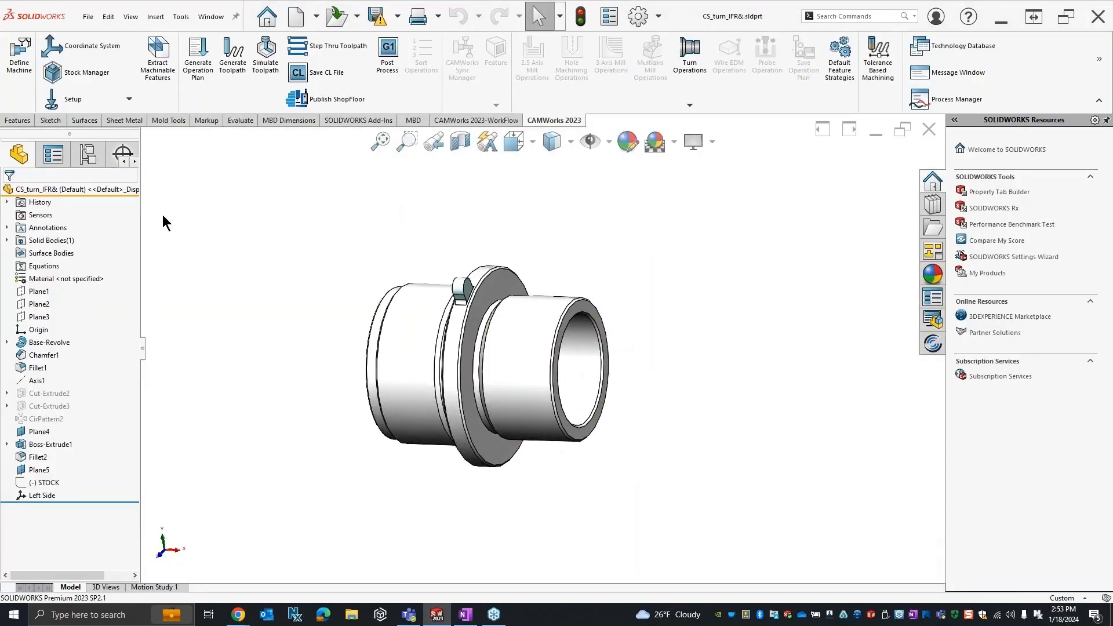
Step: Display the turned part's CAMWorks operations and compare the Bore Rough1 and Bore Finish1 toolpaths
drag(141, 228, 319, 223)
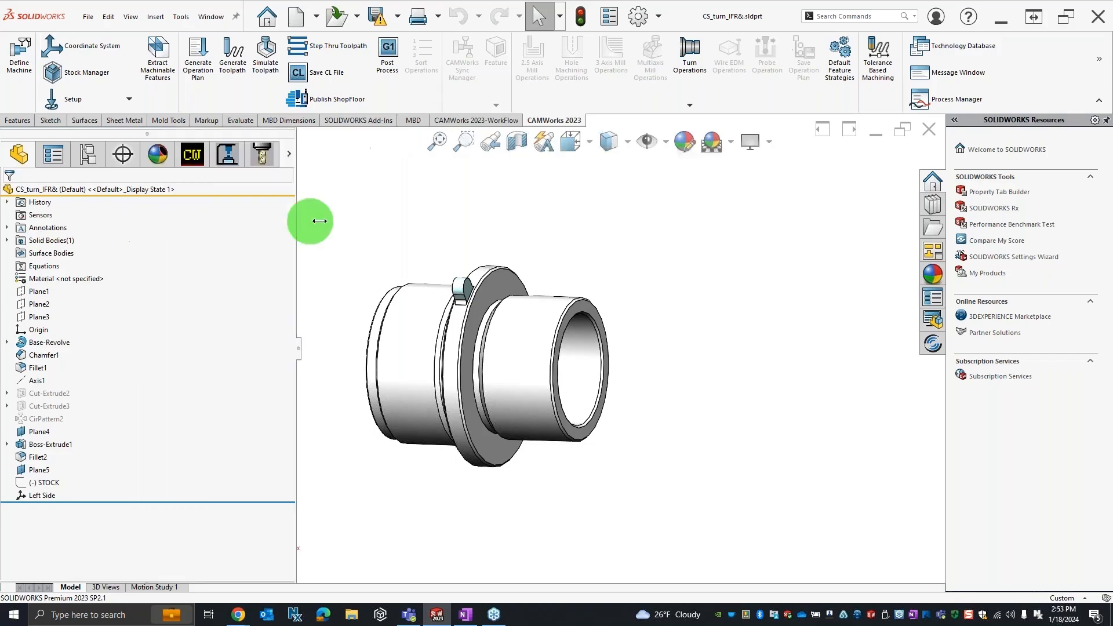
click(229, 156)
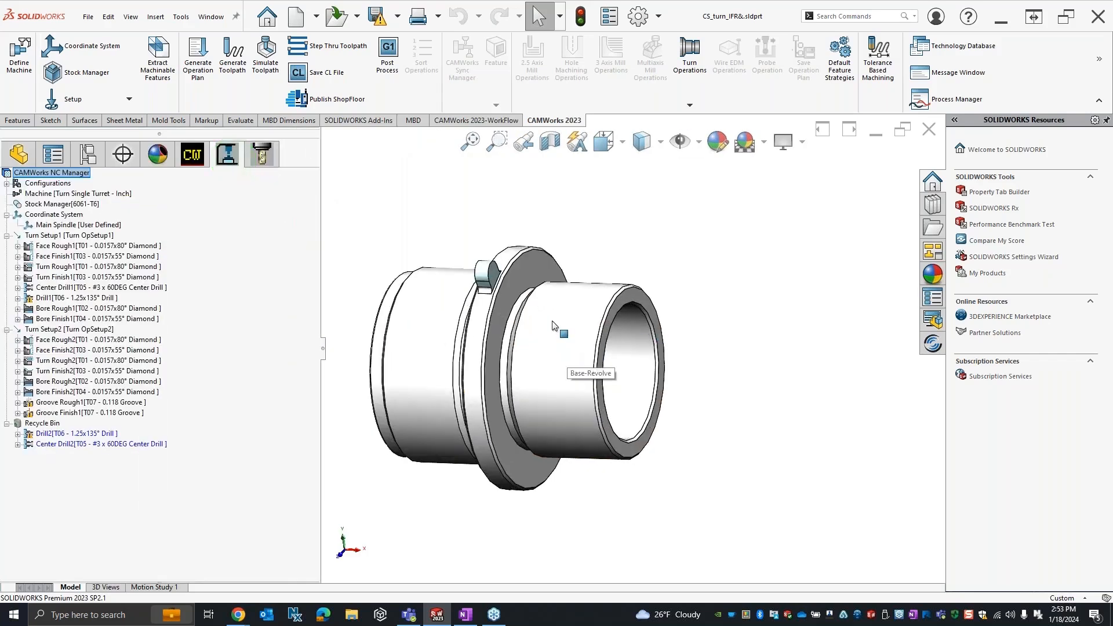
click(53, 310)
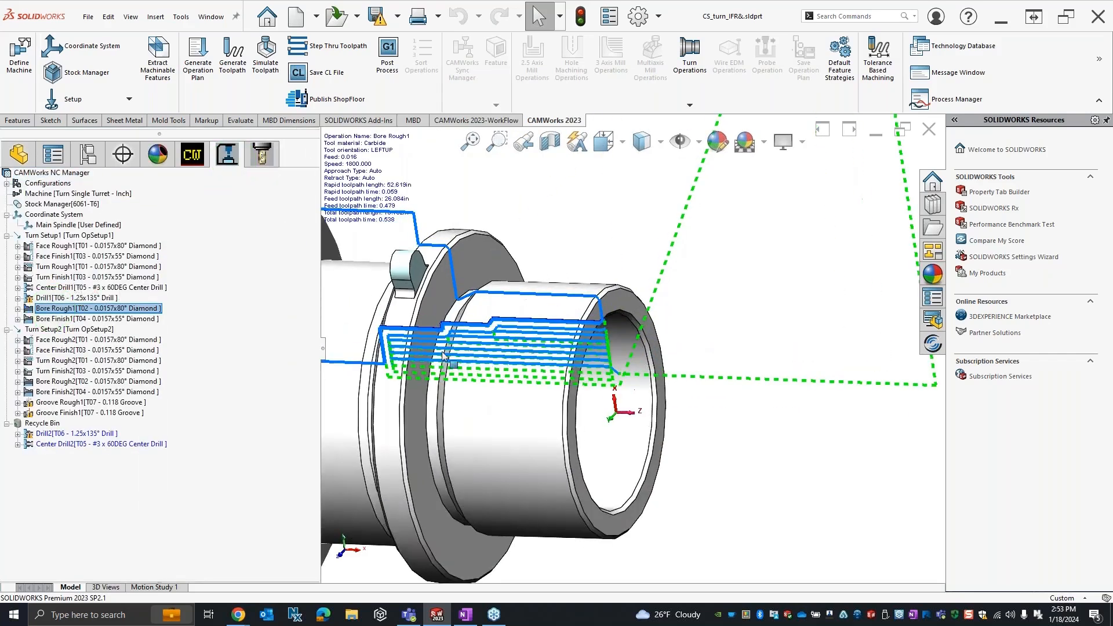
click(75, 319)
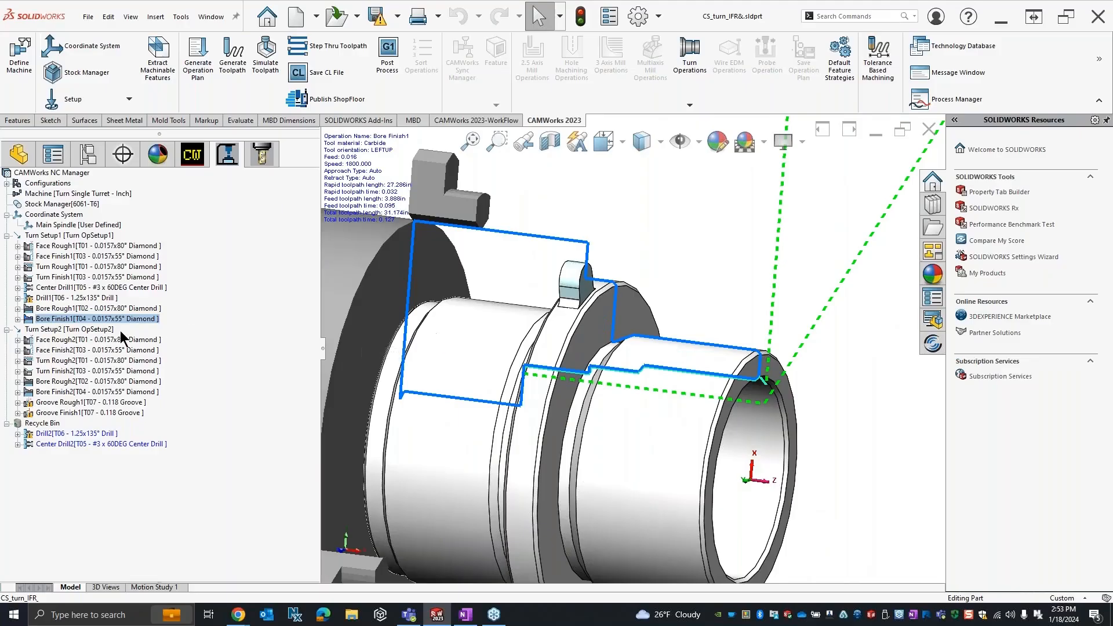
scroll(517, 362, down, 3)
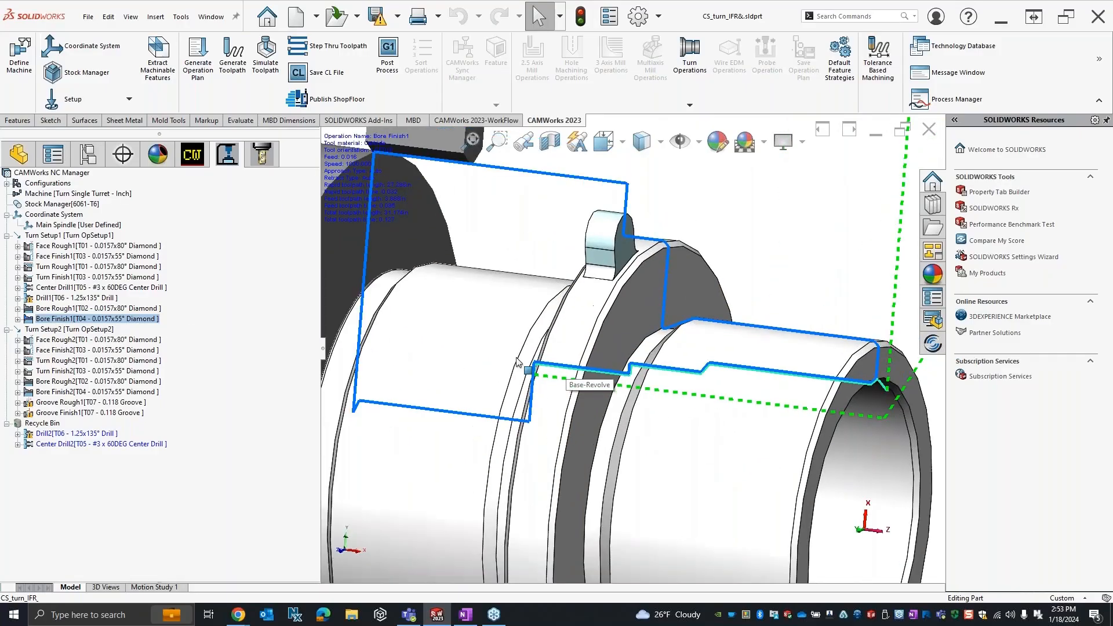
scroll(753, 371, up, 2)
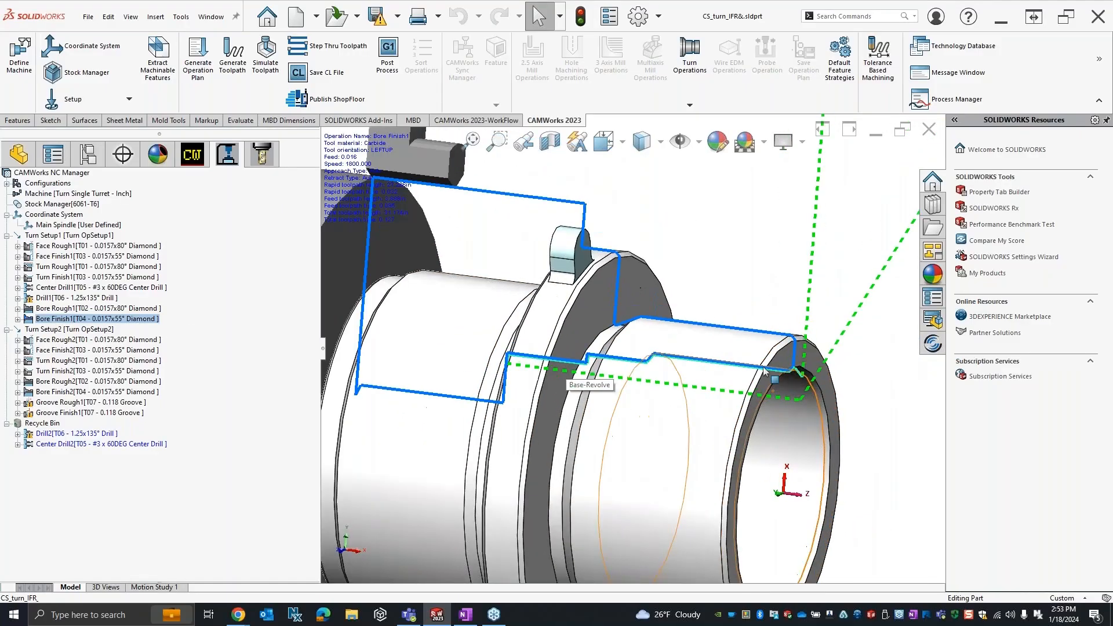
click(72, 309)
ctrl+middle_drag(701, 415, 677, 392)
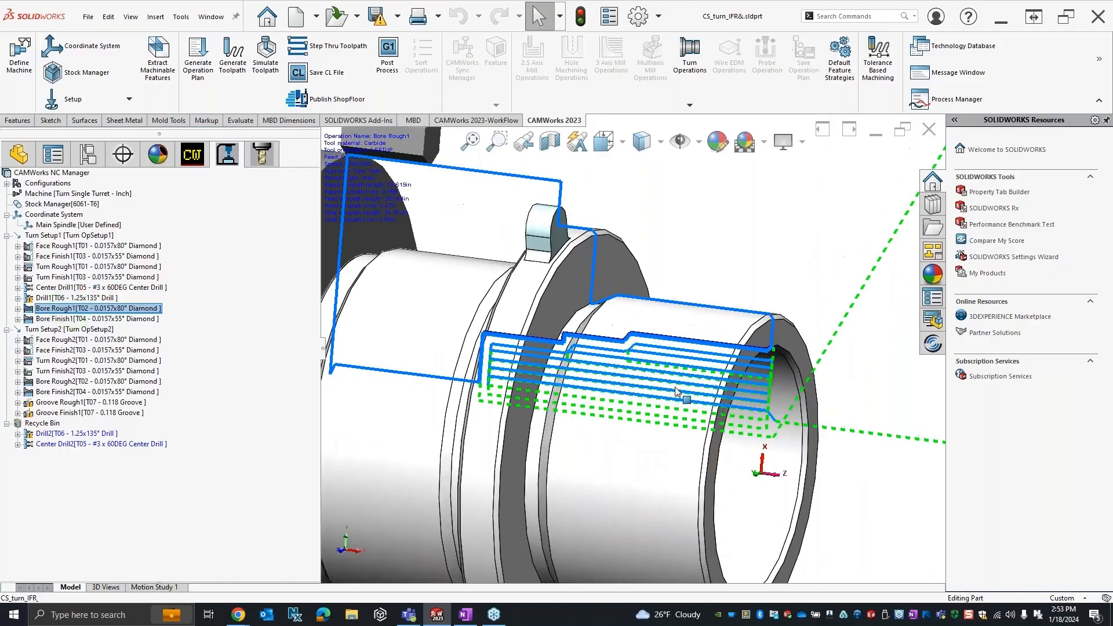
mouse_move(59, 318)
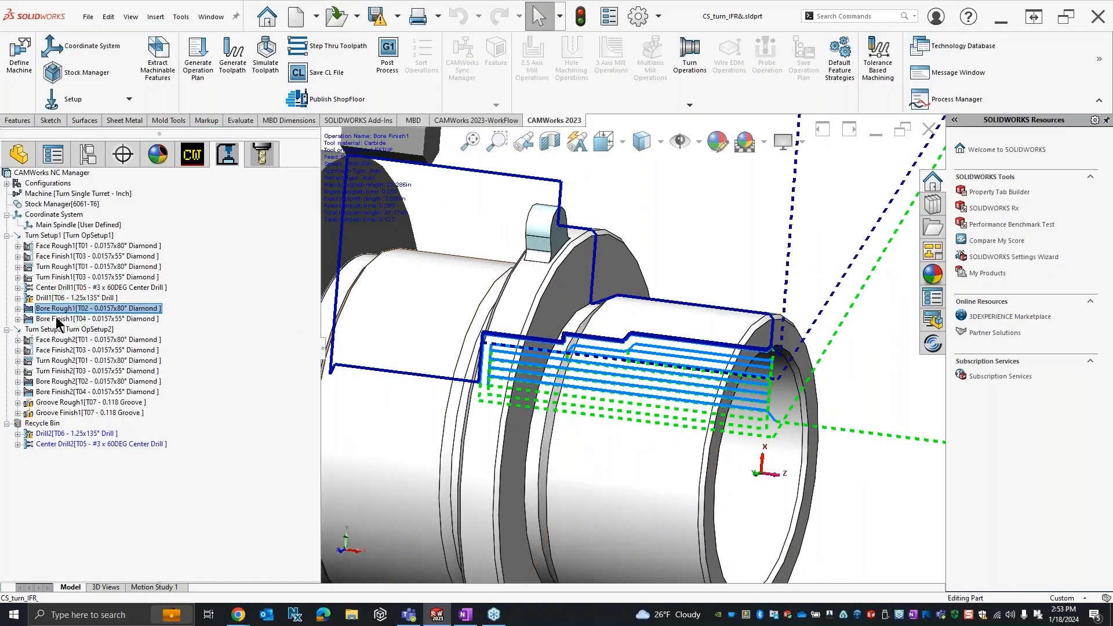
click(59, 320)
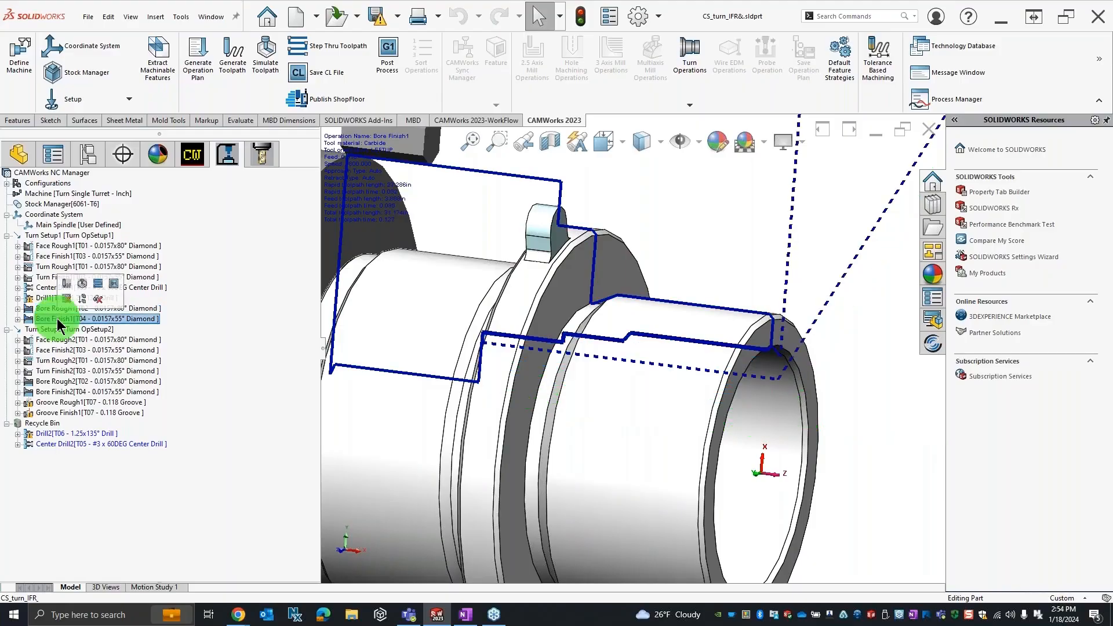
Step: Open the Bore Finish1 operation parameters and step through the toolpath to examine the tool's retract from the bore
right_click(59, 320)
click(75, 290)
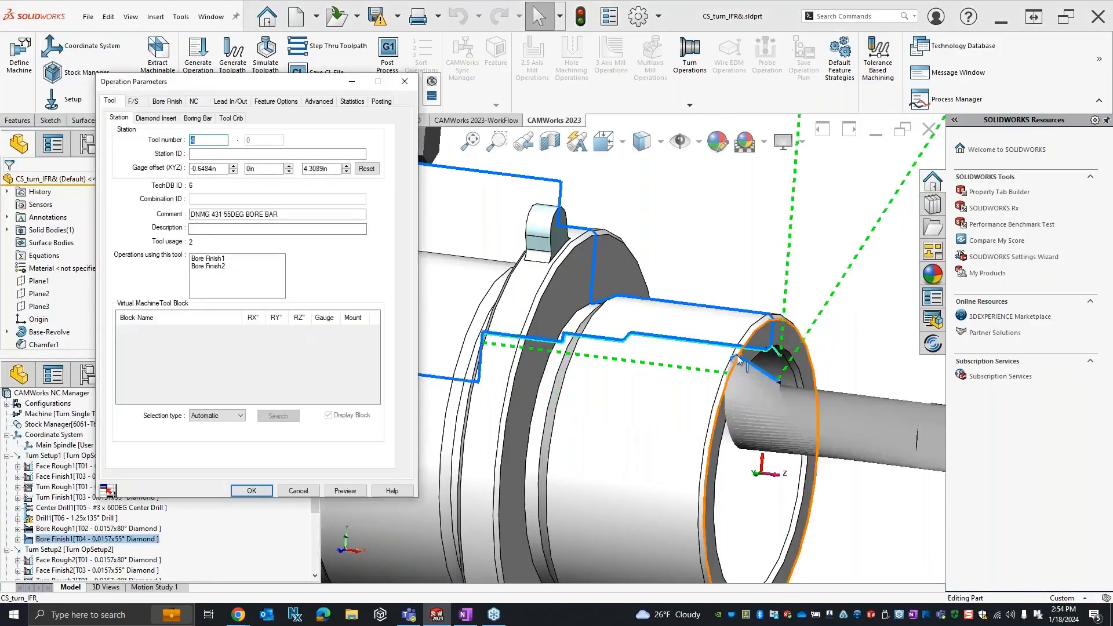
click(431, 97)
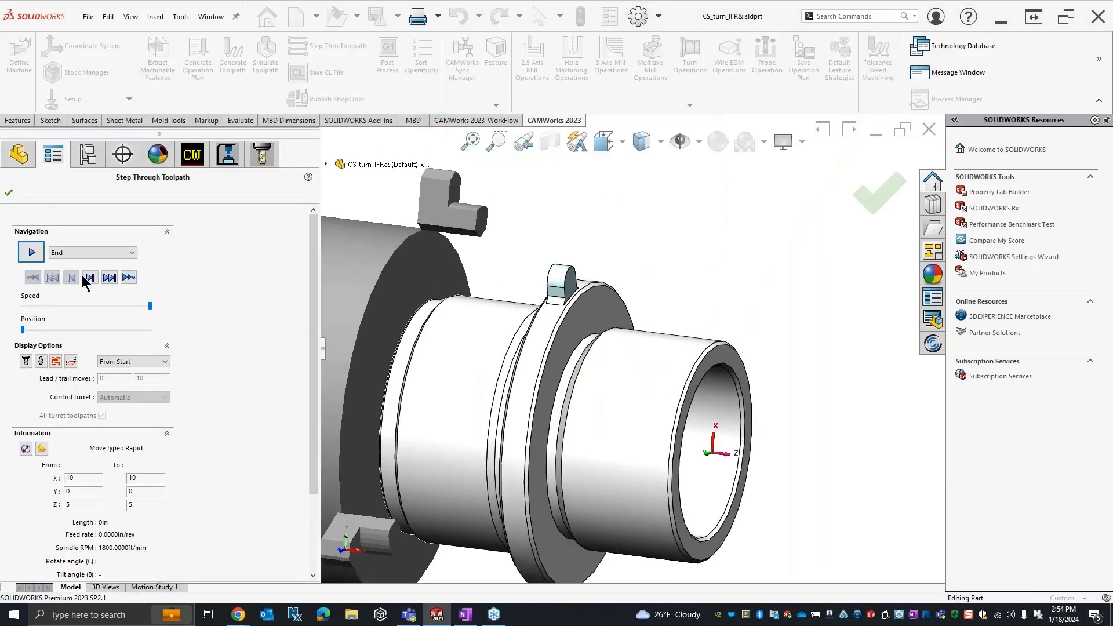
click(87, 278)
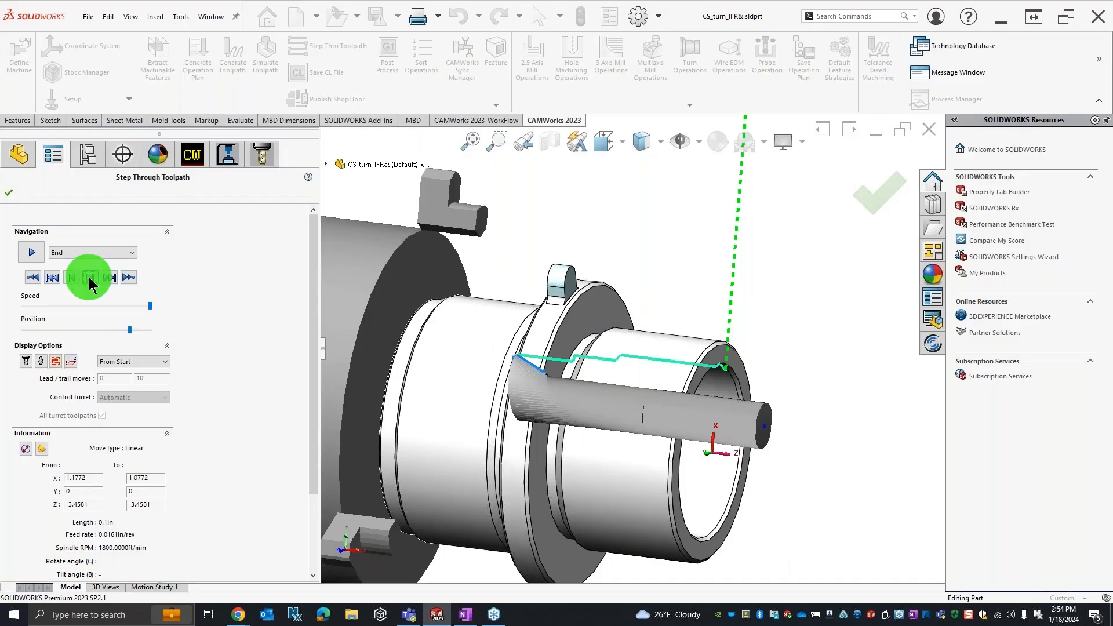
click(90, 278)
scroll(555, 330, down, 10)
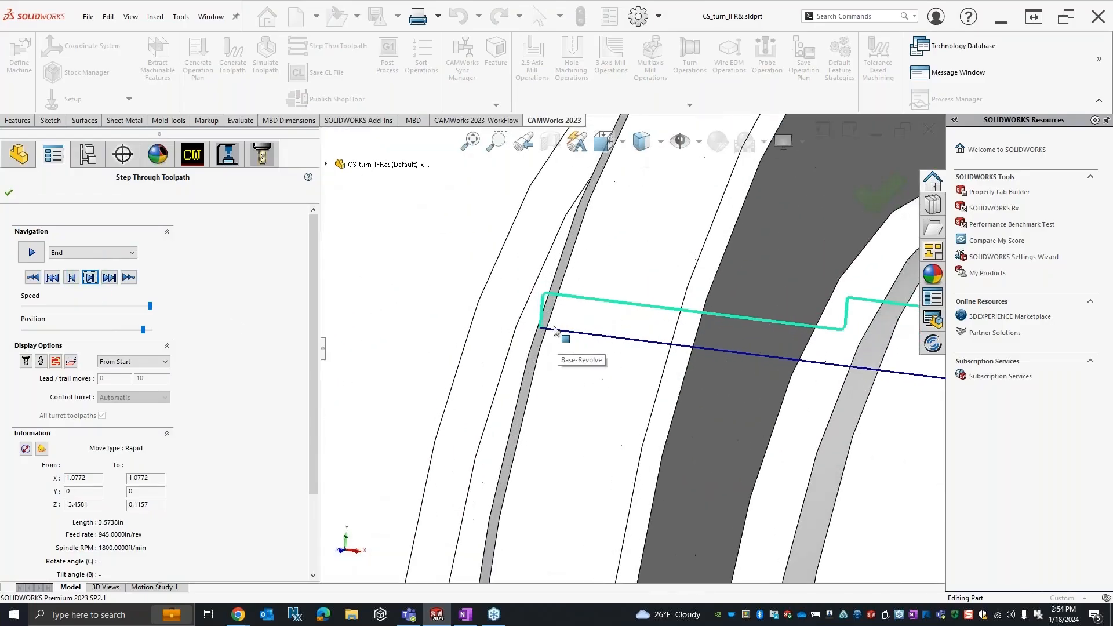
scroll(526, 317, up, 5)
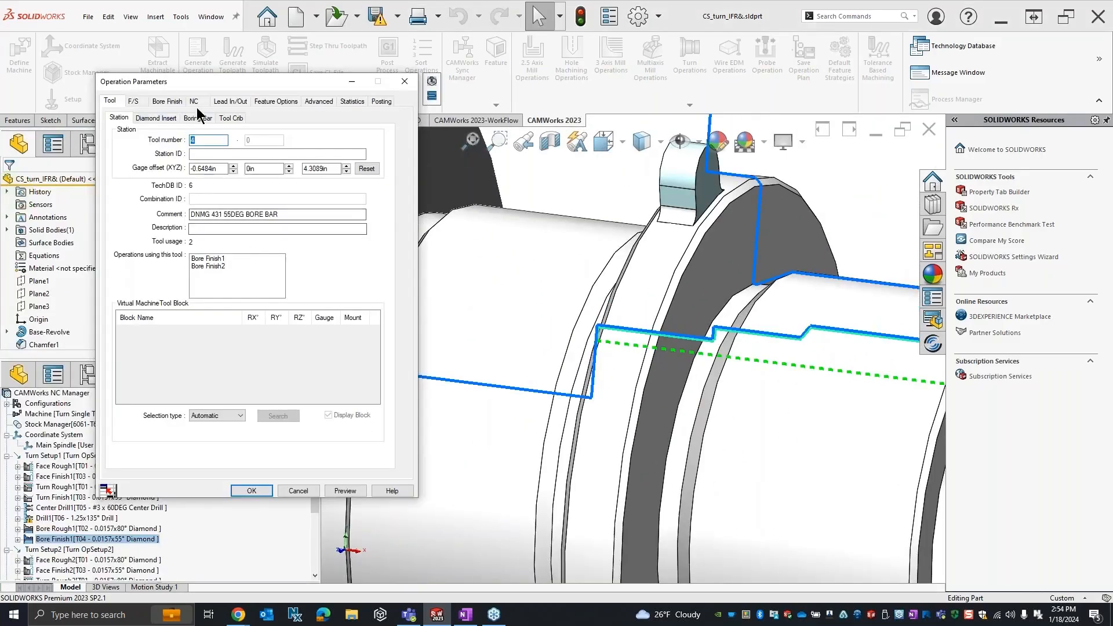
Step: Examine Bore Finish1's NC clearance, approach and retract settings against the toolpath's rapid moves
click(199, 101)
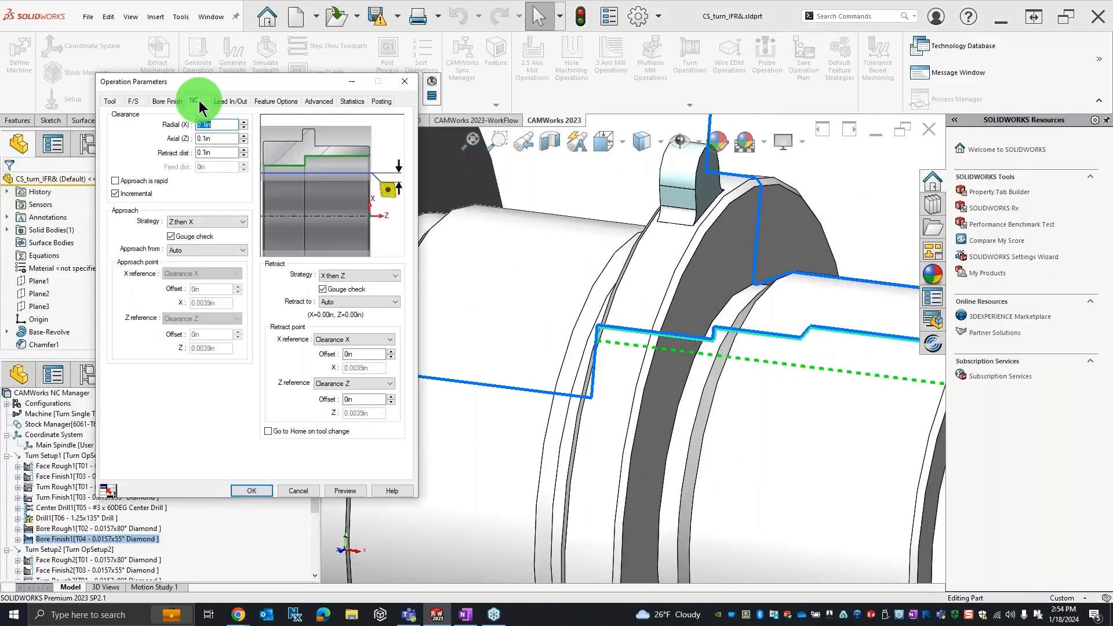
scroll(553, 359, up, 4)
scroll(554, 359, down, 5)
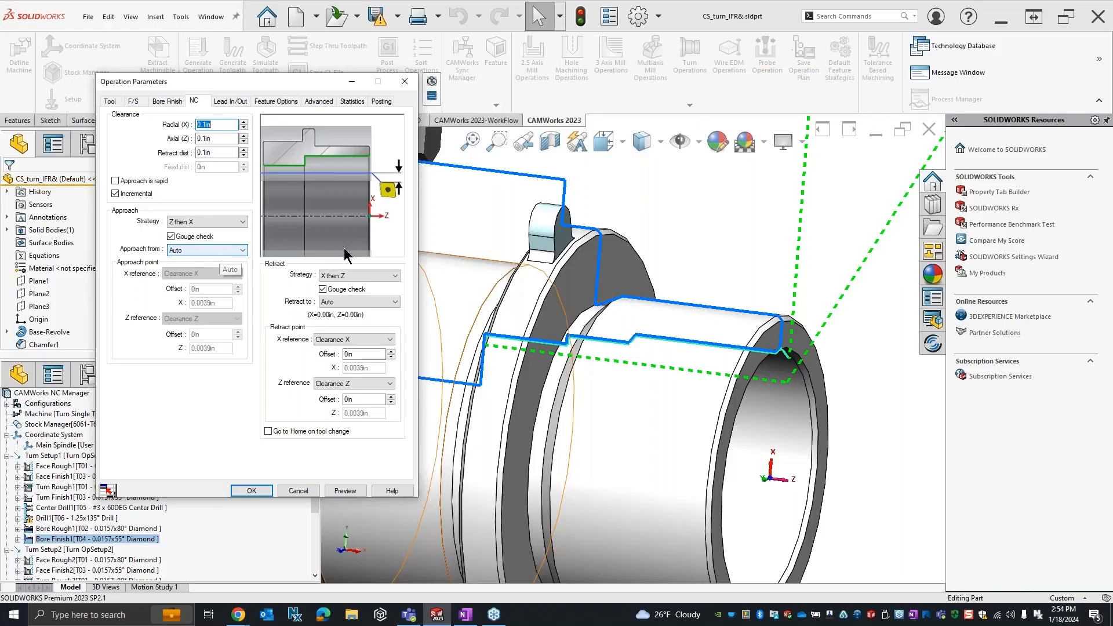
scroll(703, 375, up, 5)
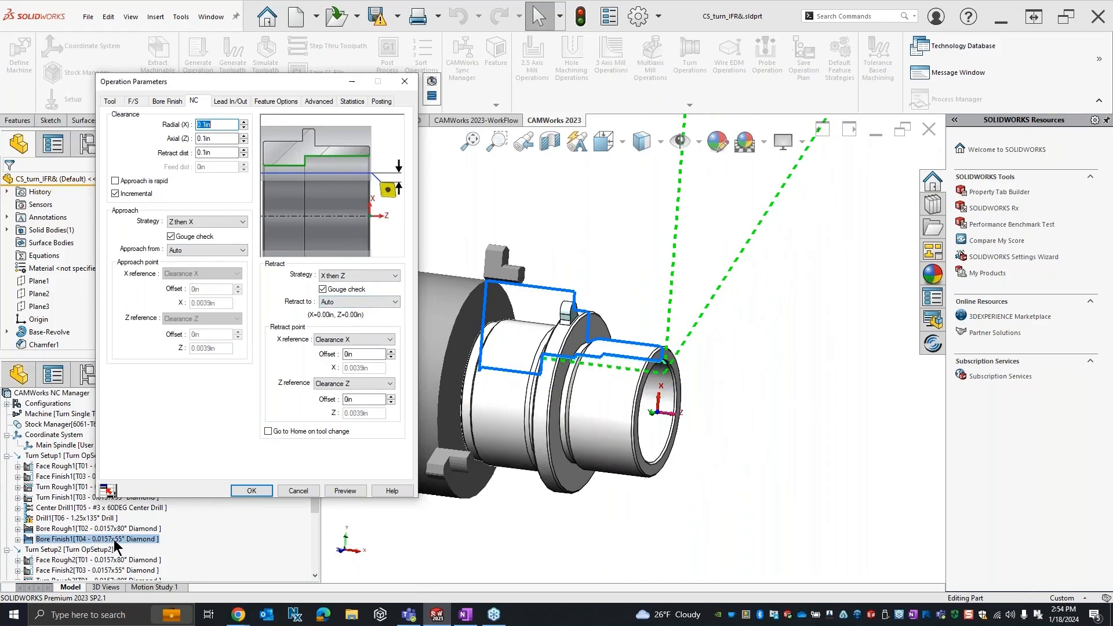
scroll(712, 391, up, 2)
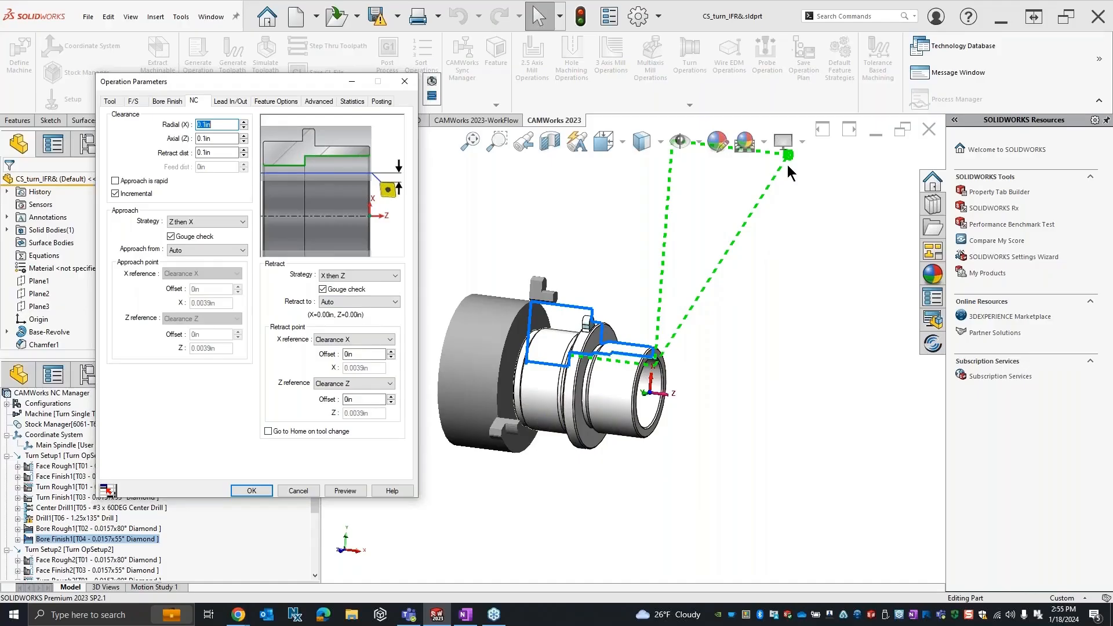
scroll(701, 296, down, 2)
scroll(695, 272, up, 2)
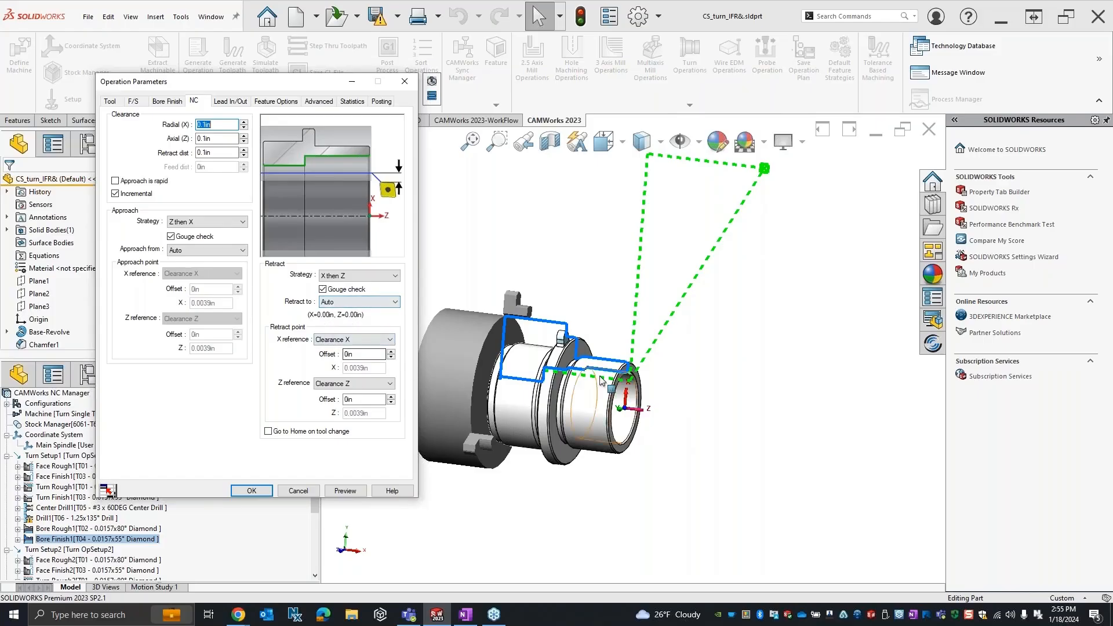
scroll(640, 345, down, 1)
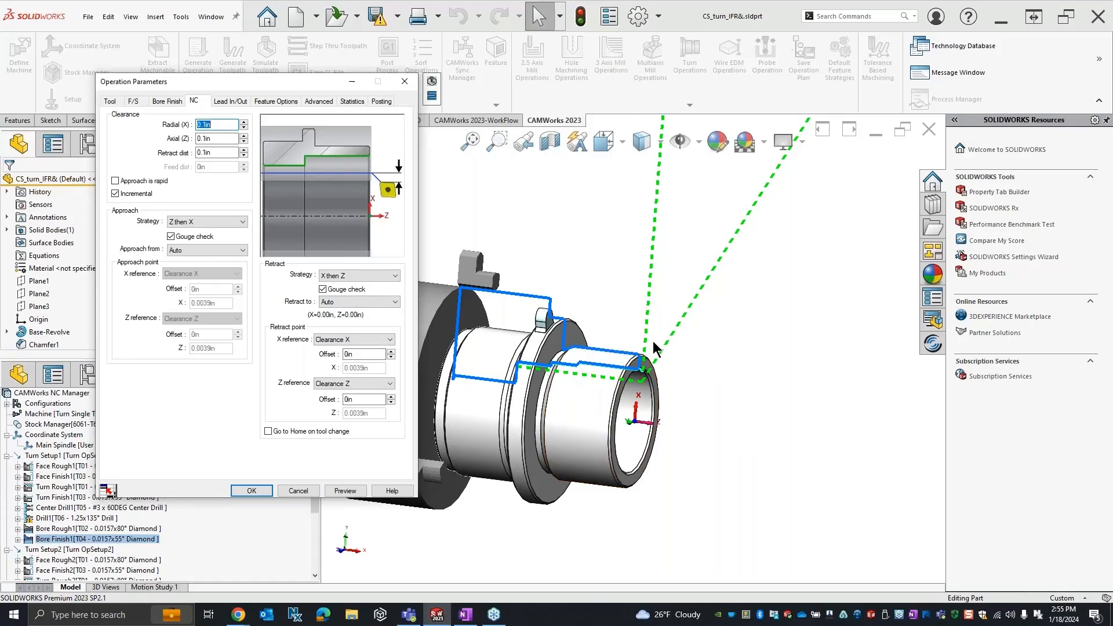
Step: Set Bore Finish1's retract destination to Preset position and preview the resulting toolpath
click(358, 302)
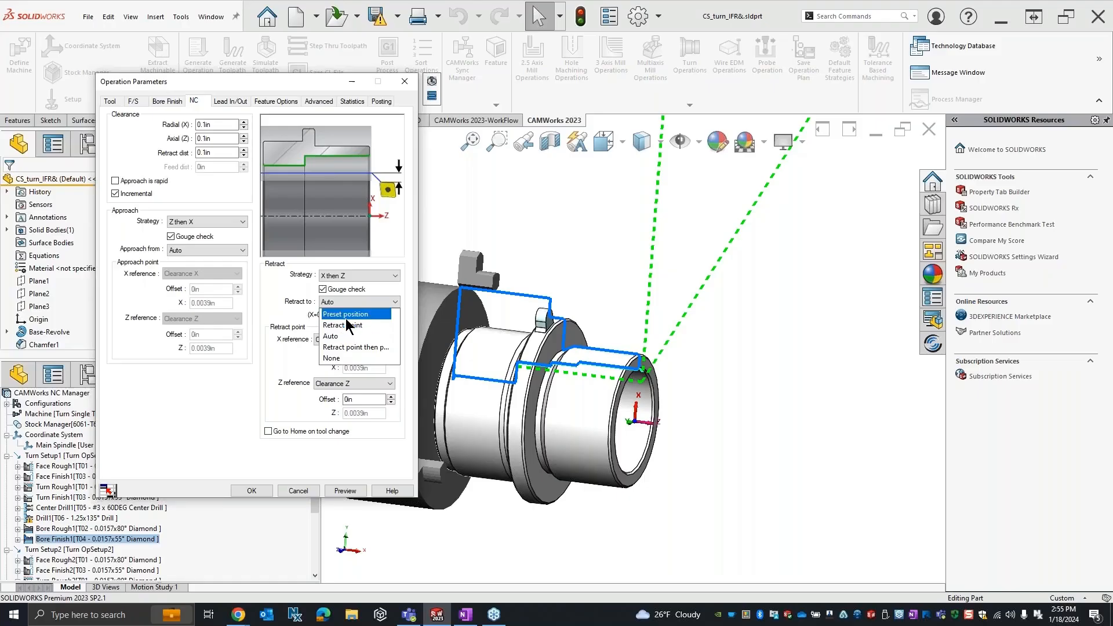
click(346, 315)
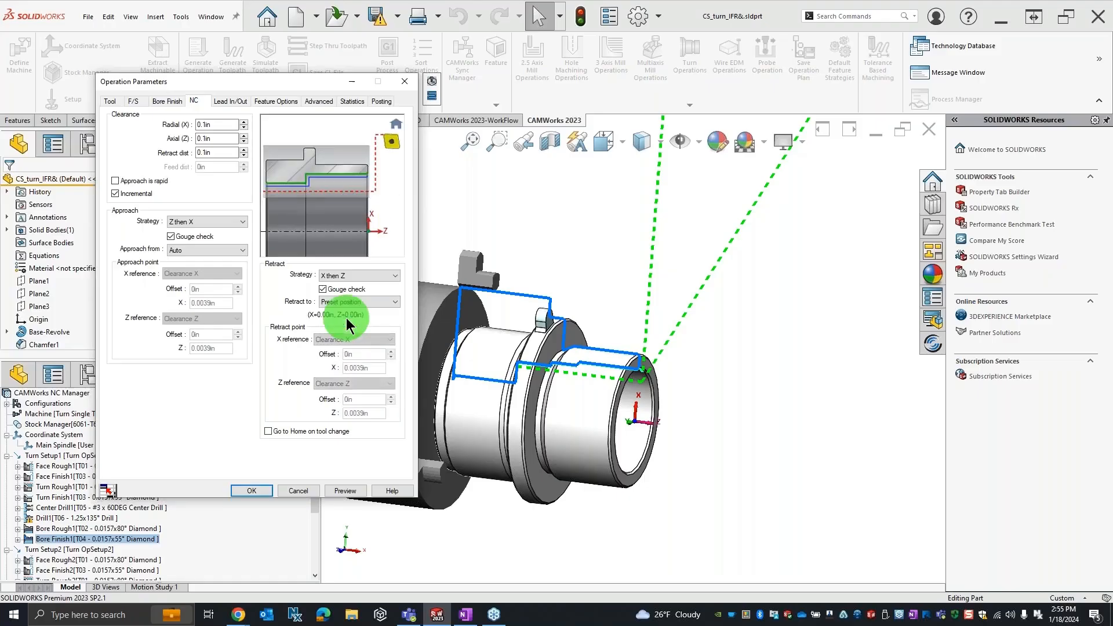
click(345, 490)
click(378, 82)
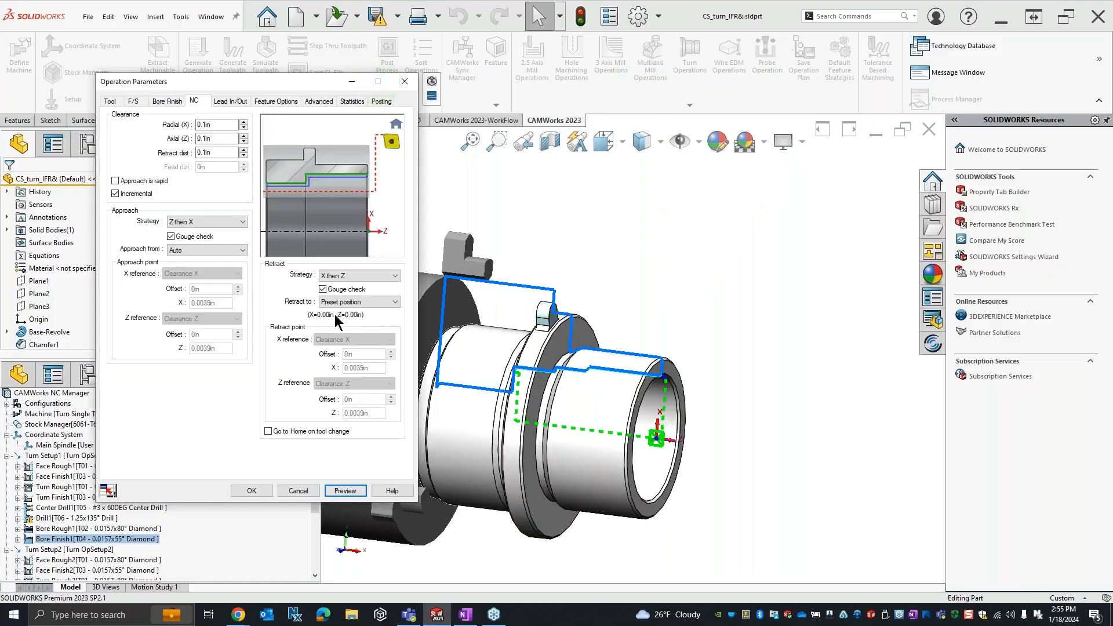
Step: Set Bore Finish1's retract destination to Retract Point, preview it, and inspect the retract start at the bore's inner end
click(364, 301)
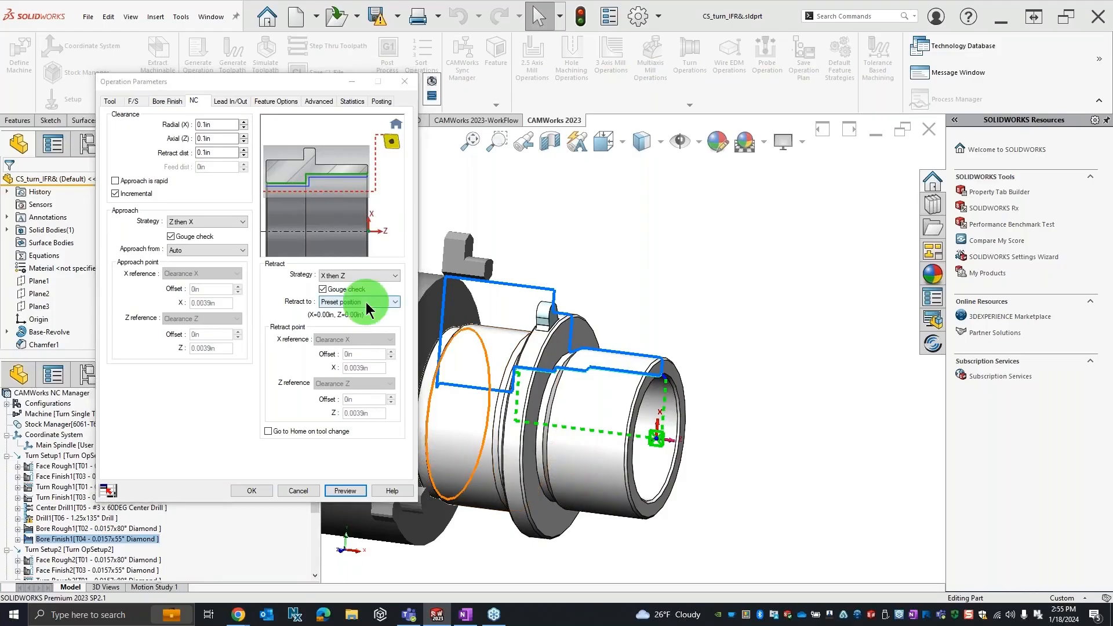
click(350, 325)
scroll(542, 379, down, 5)
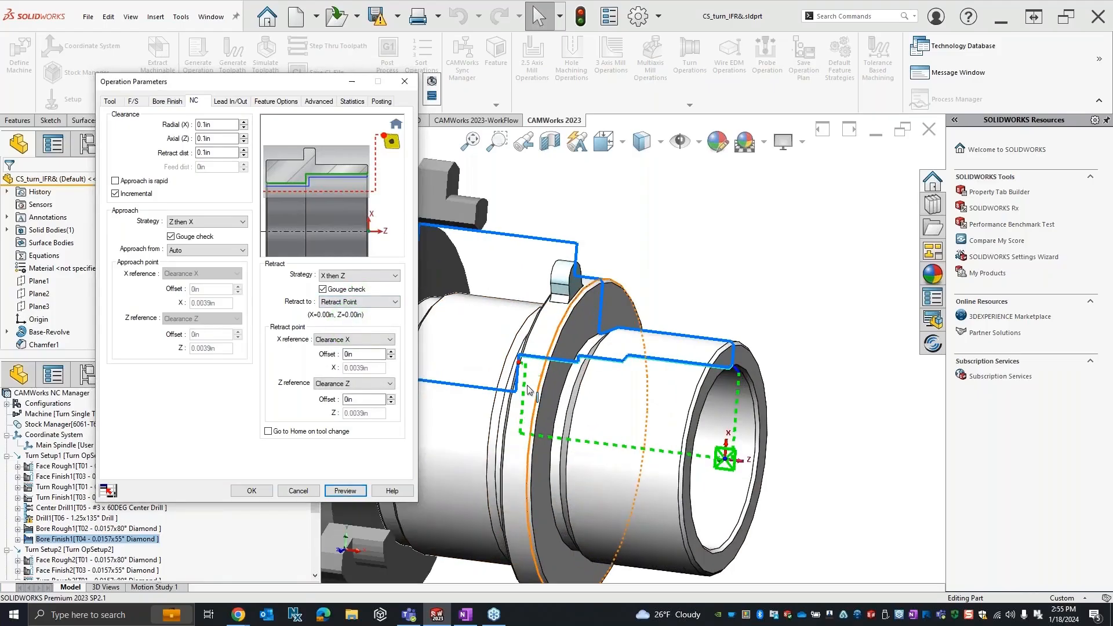
click(351, 493)
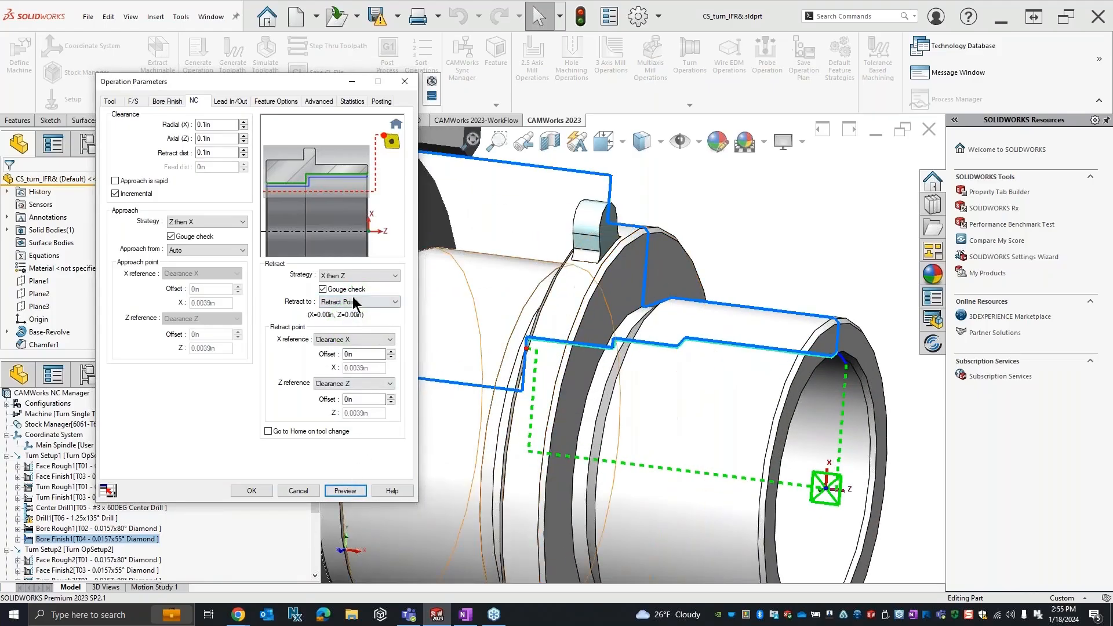
scroll(536, 309, down, 5)
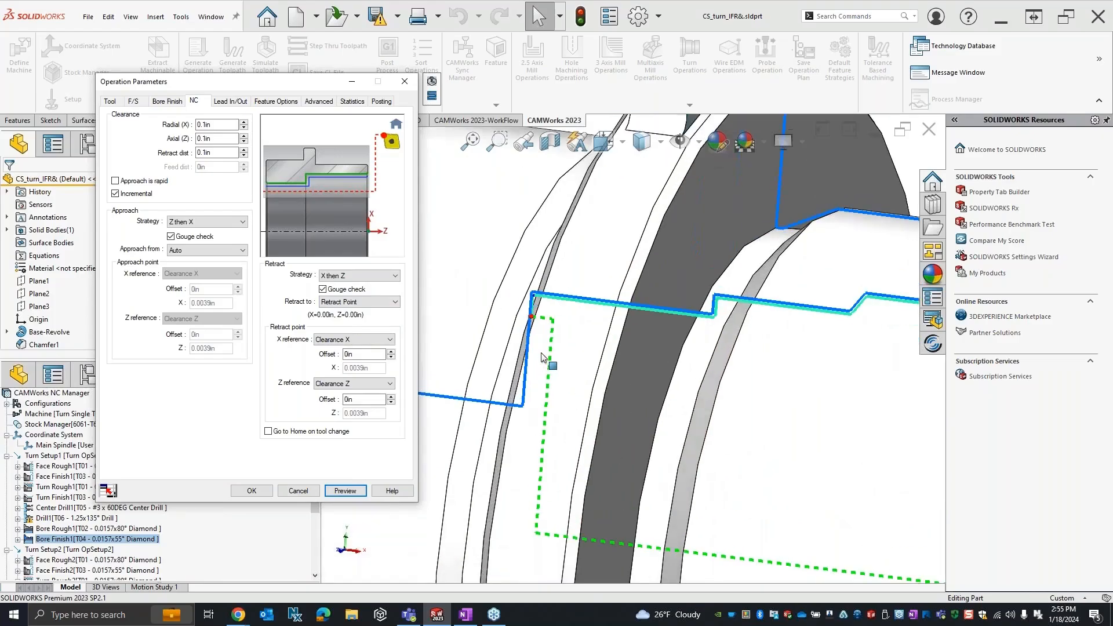
scroll(538, 311, down, 3)
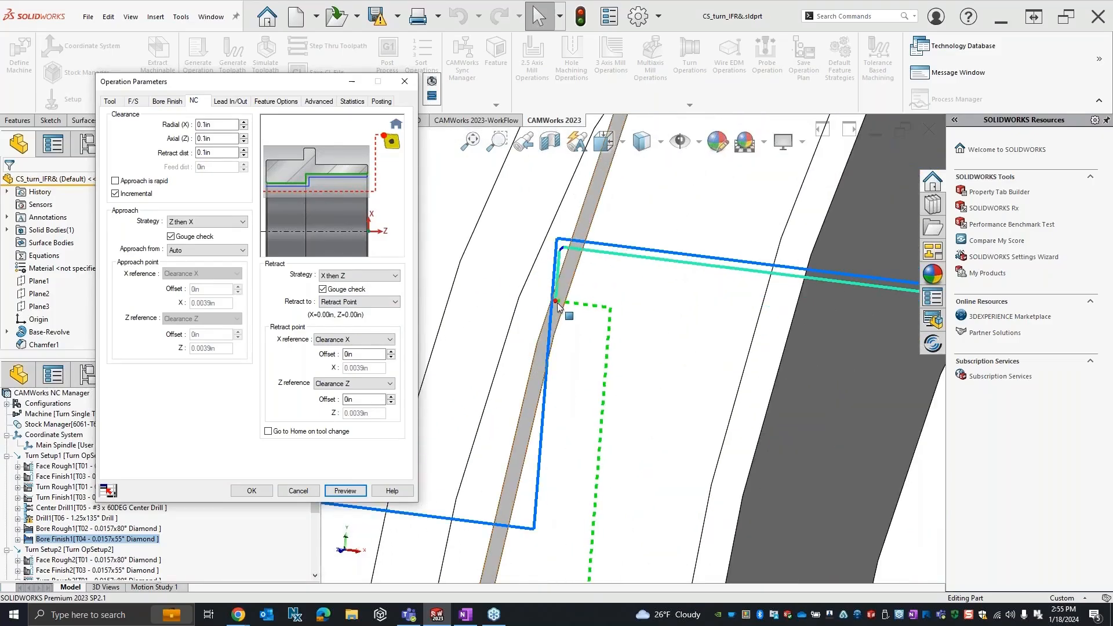
scroll(559, 306, down, 2)
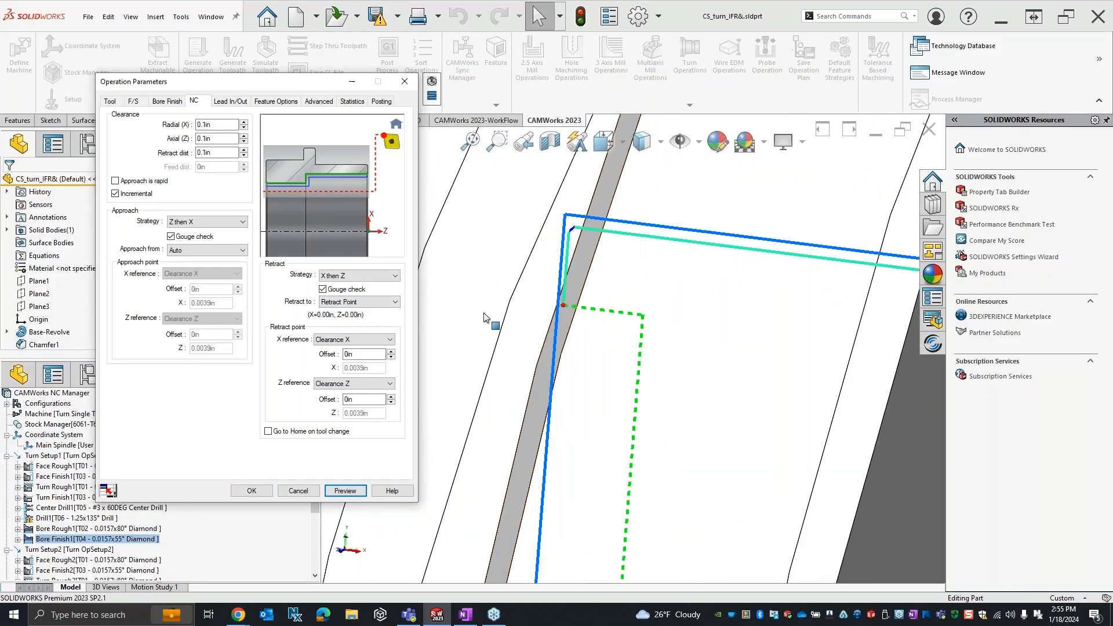
Step: Set the retract point offsets to -0.1 in from Clearance X and 0.2 in from Clearance Z, and preview the toolpath
click(367, 352)
click(392, 351)
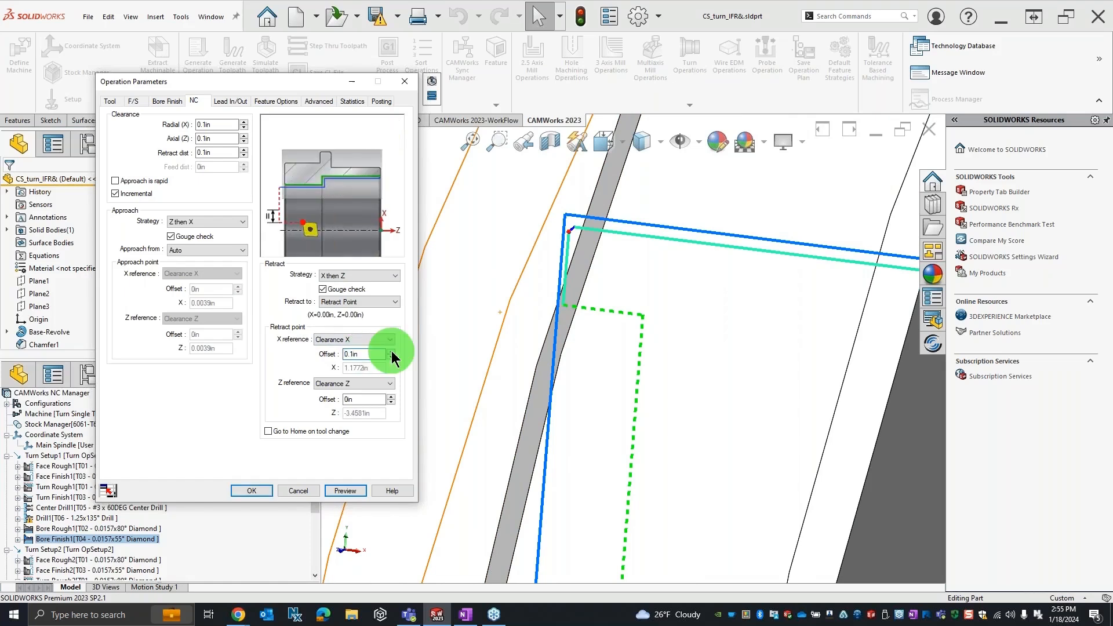
click(391, 358)
click(391, 358)
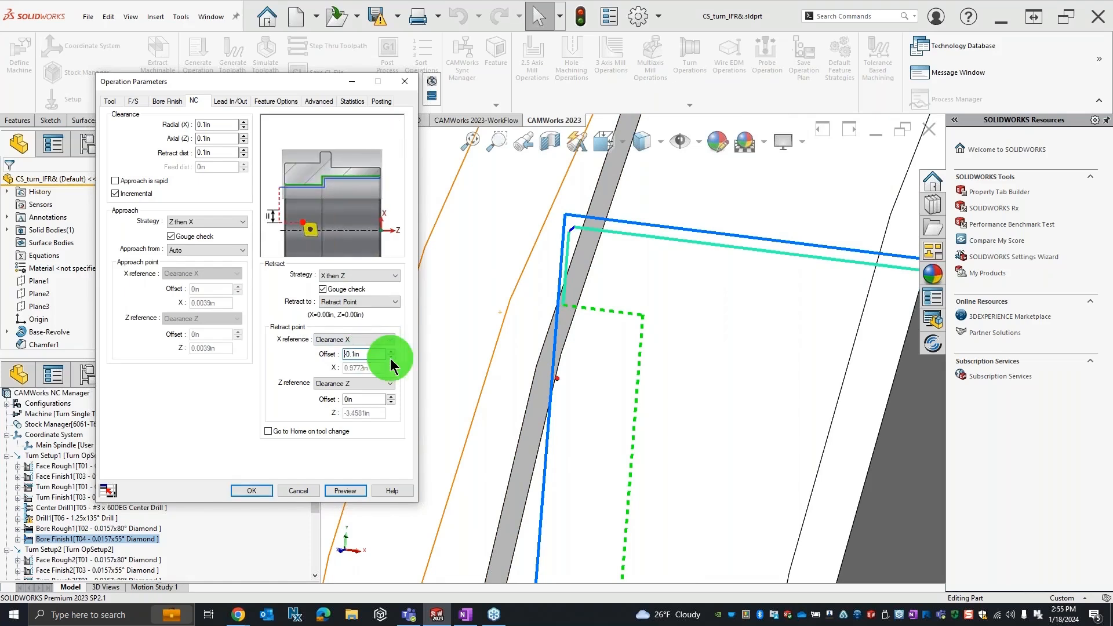
click(391, 397)
click(392, 397)
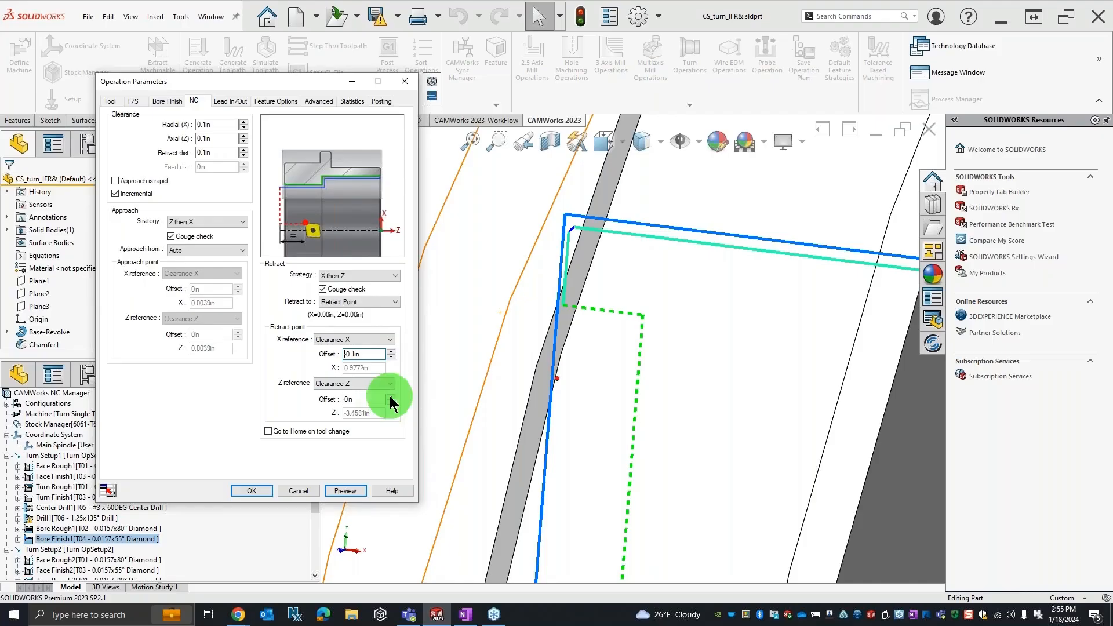
scroll(466, 419, up, 3)
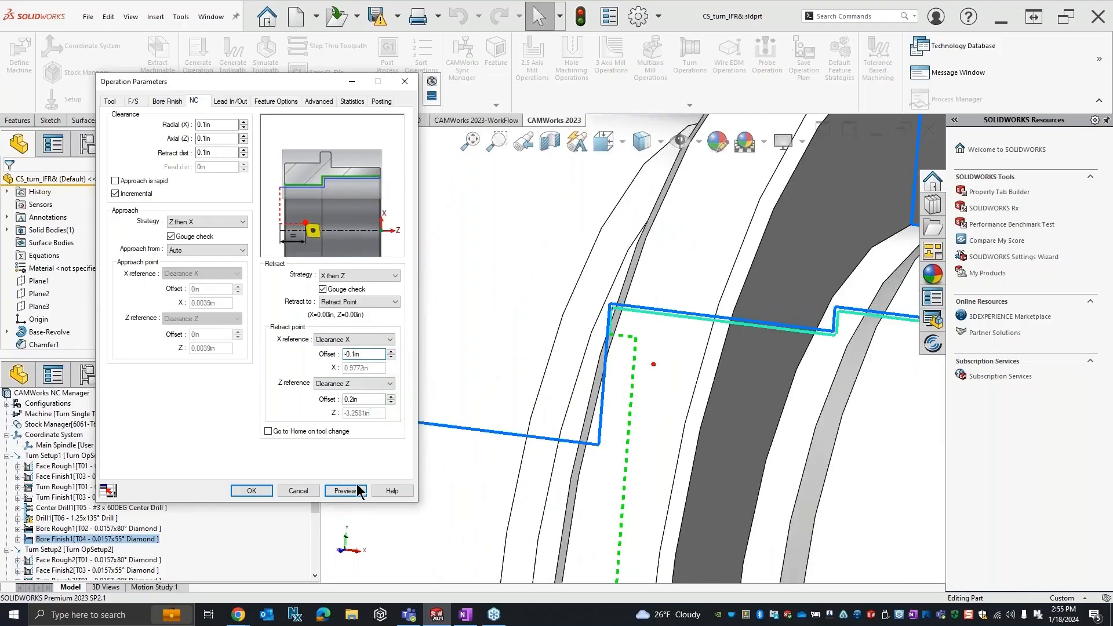
click(357, 490)
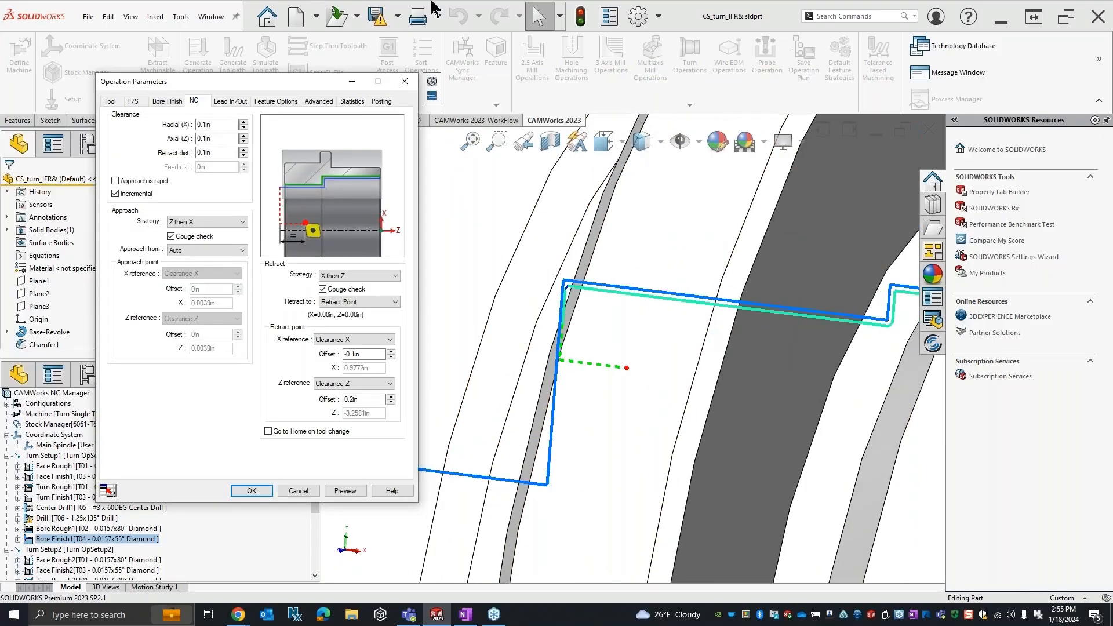
scroll(765, 316, up, 8)
scroll(661, 371, down, 5)
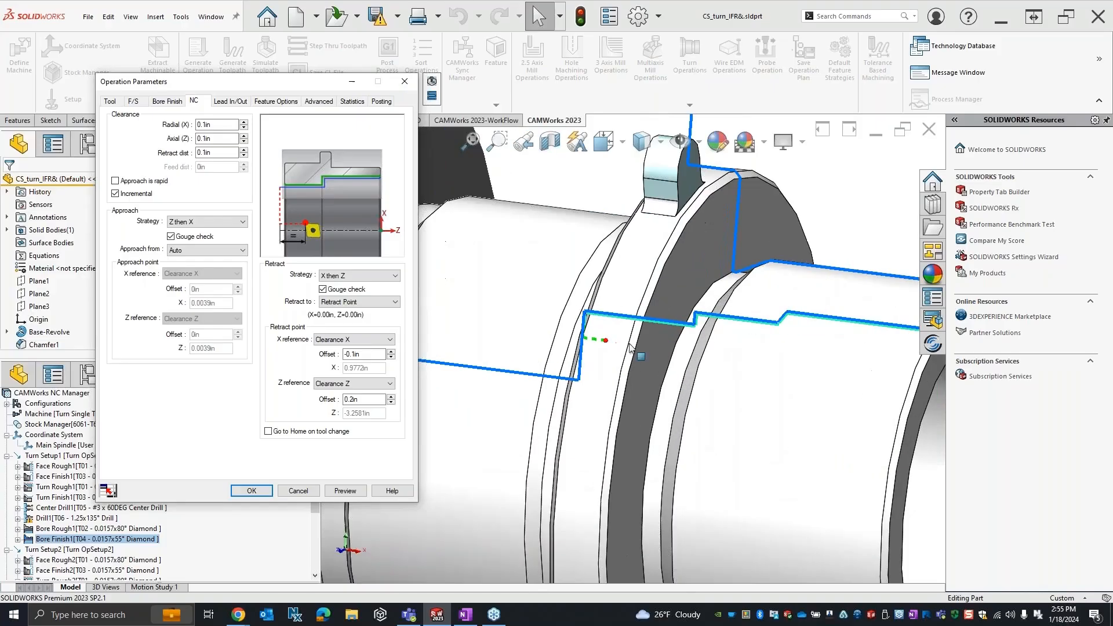
Step: Reference the retract point to Setup Origin in X and Z with both offsets at 0 in, and preview the retract
click(370, 340)
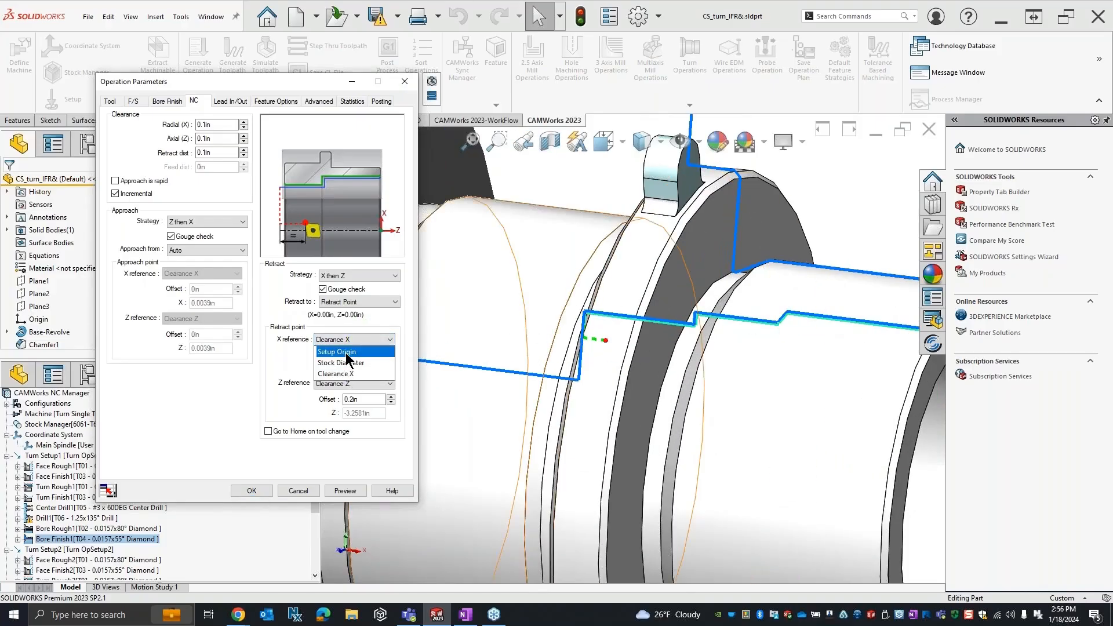
click(348, 352)
click(356, 384)
click(354, 397)
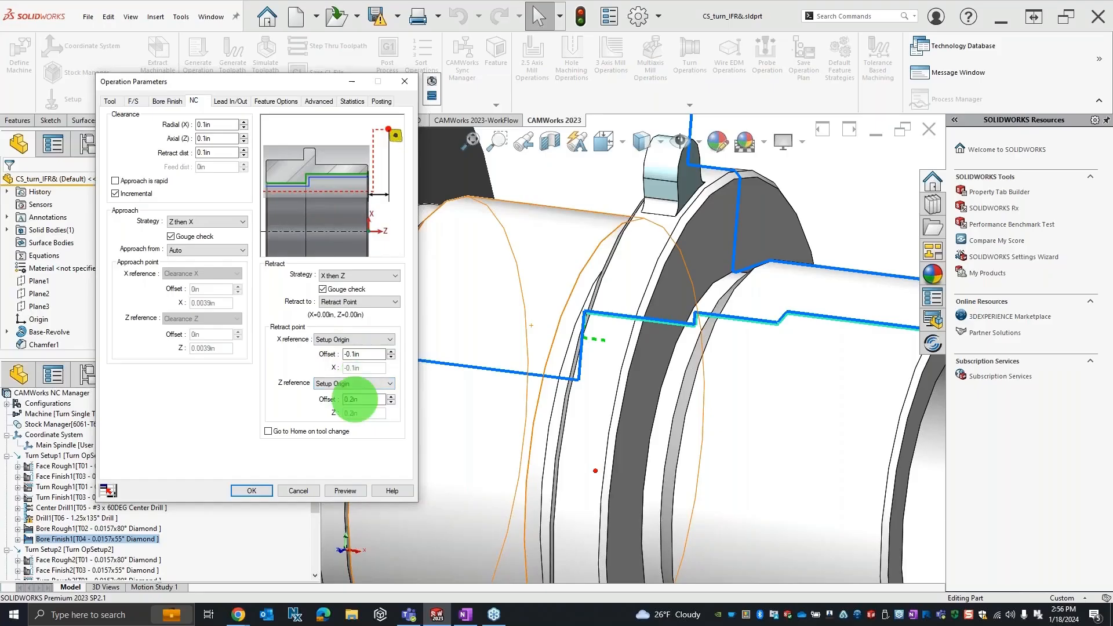
click(356, 354)
double_click(359, 354)
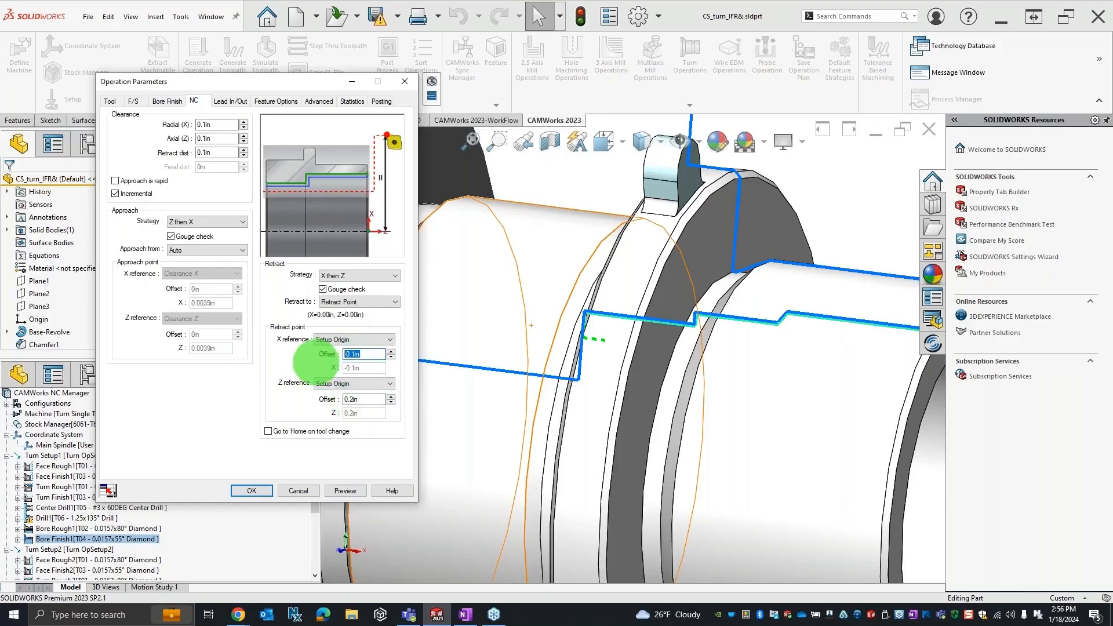
click(356, 400)
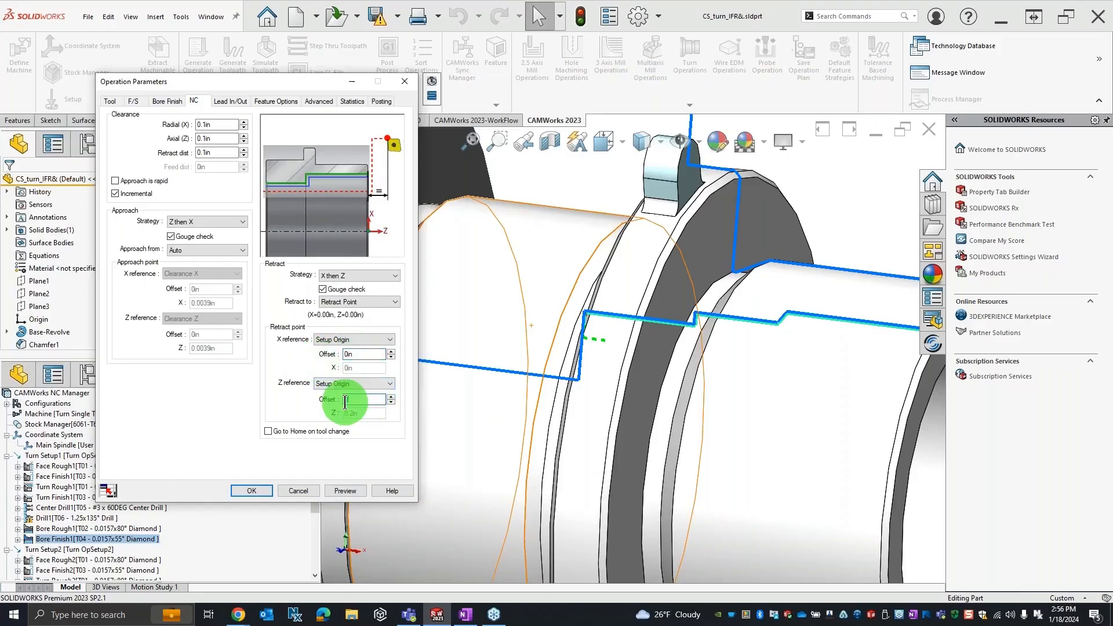
click(345, 490)
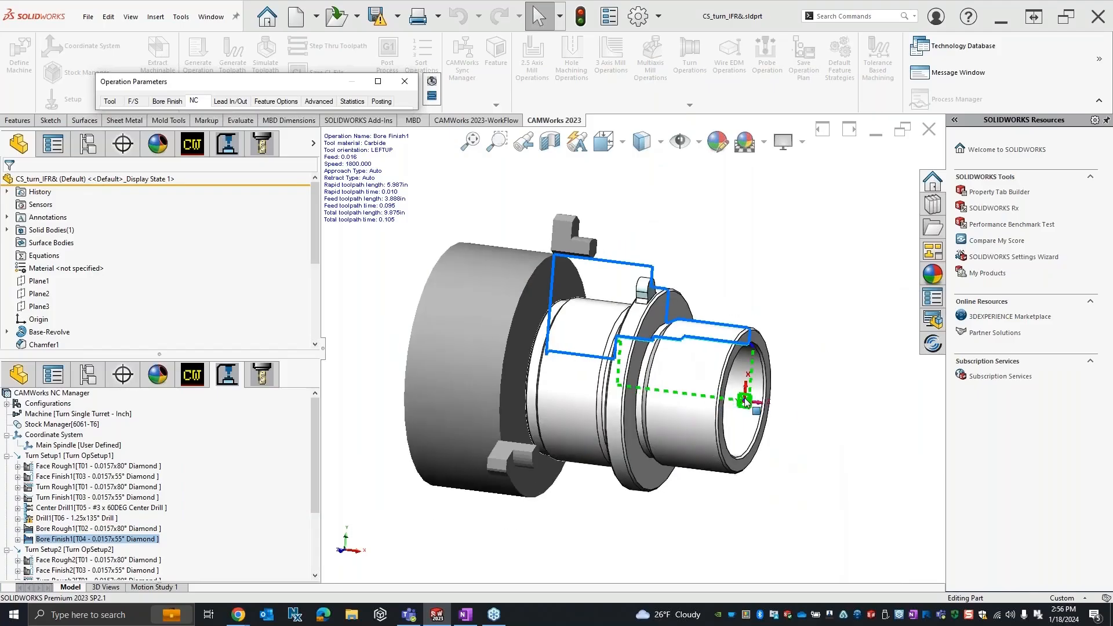
scroll(704, 394, down, 3)
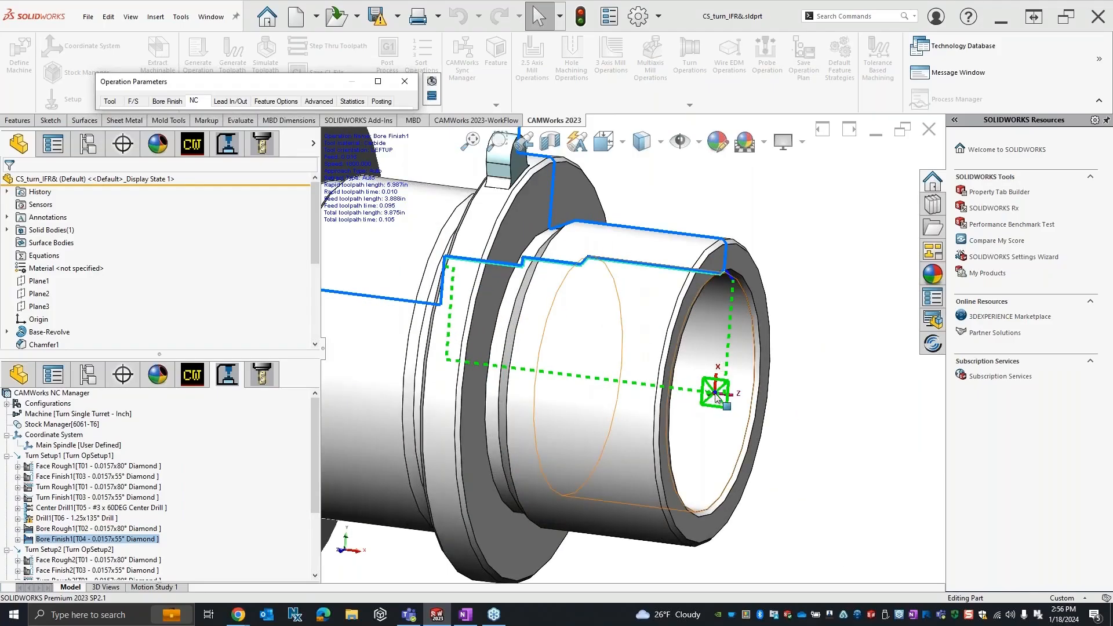
click(378, 81)
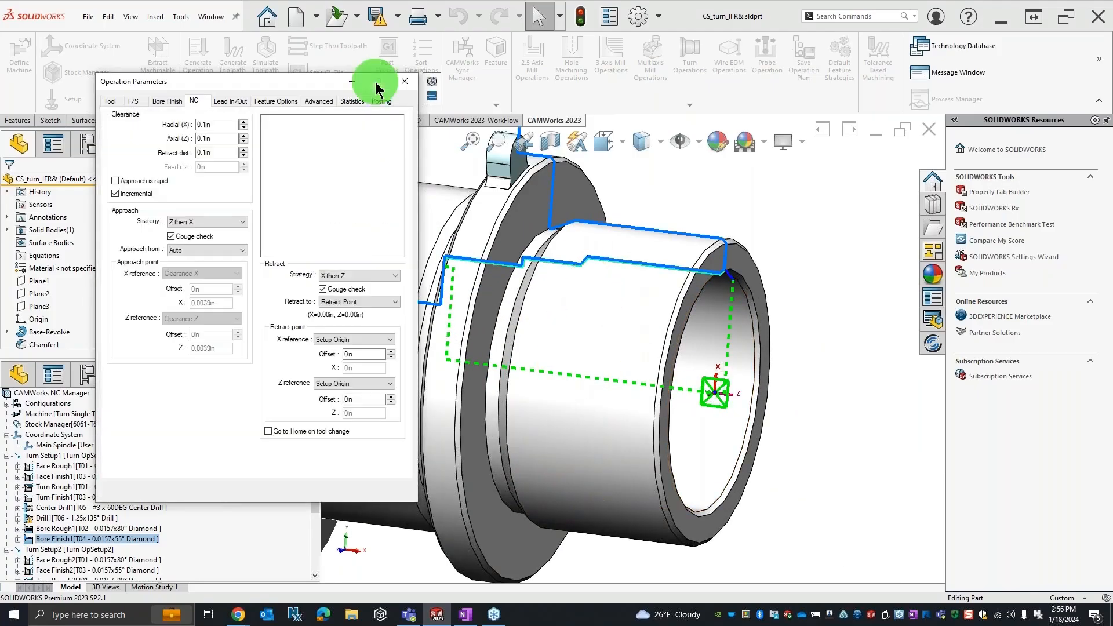
Step: Offset the retract point 0.1 in from Setup Origin in both X and Z and preview the toolpath
click(391, 351)
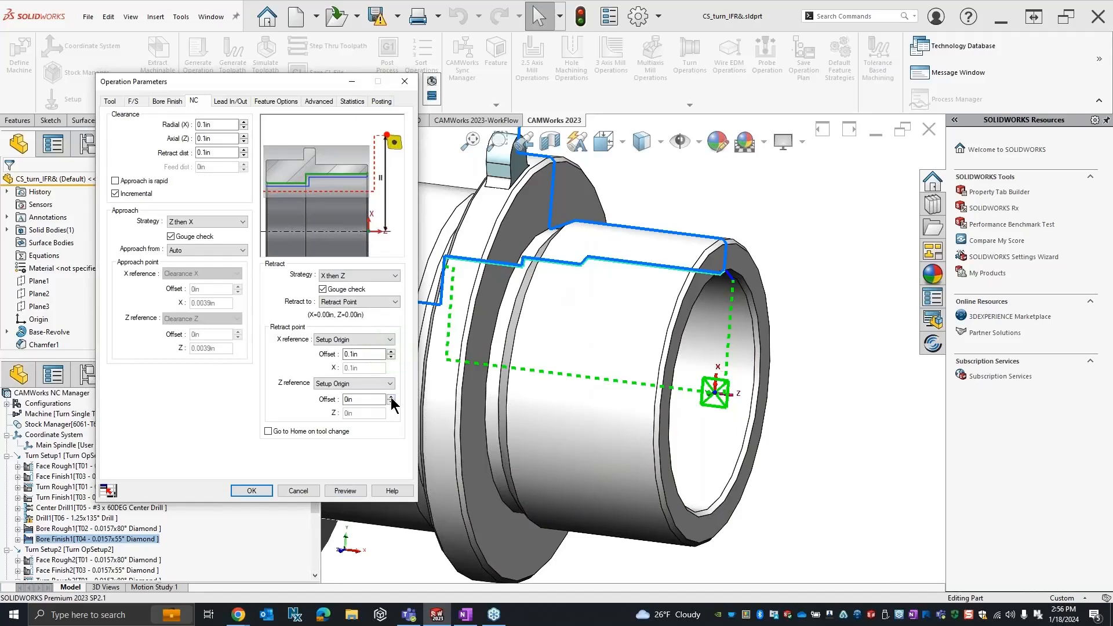
click(390, 397)
click(345, 491)
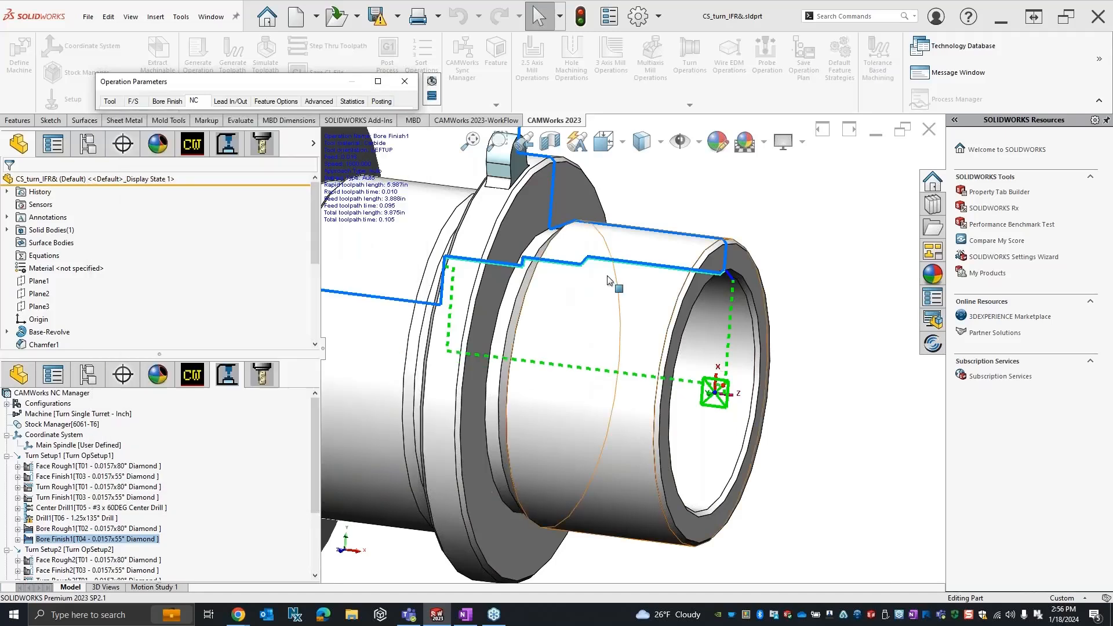
click(377, 81)
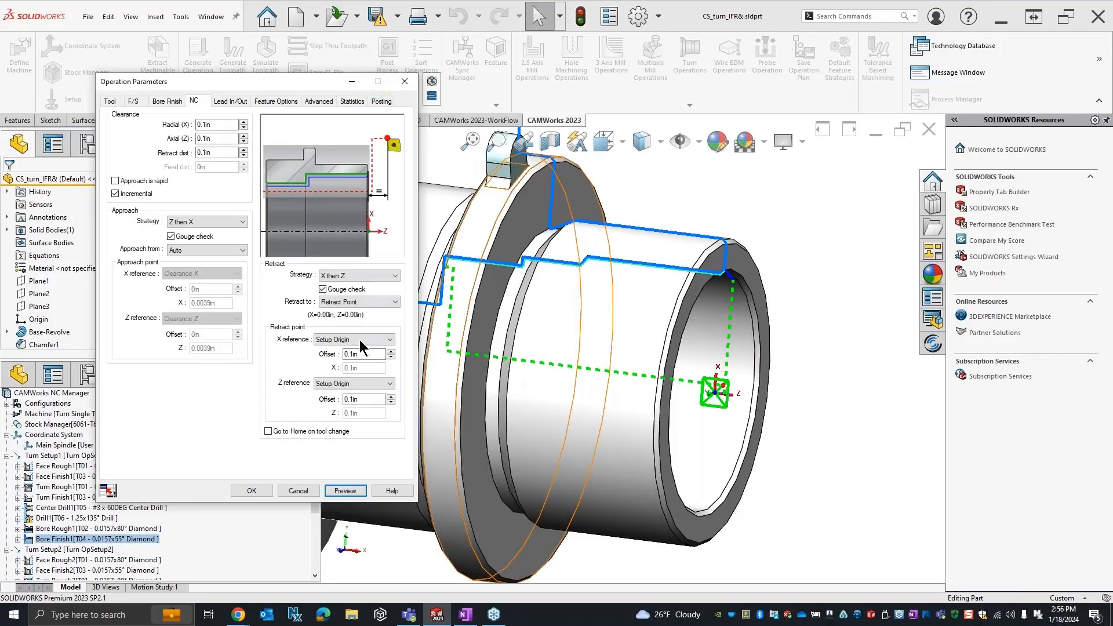
Step: Return the retract point references to Clearance X and Clearance Z and inspect the previewed retract near the bore's inner end
click(360, 339)
click(342, 373)
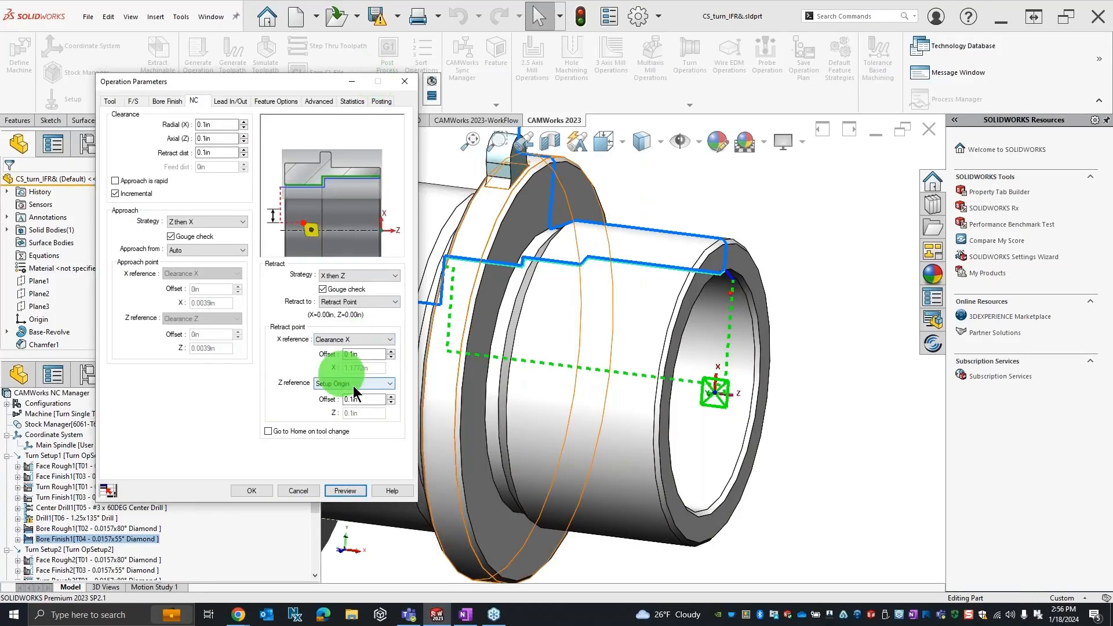
click(359, 383)
click(342, 418)
click(345, 490)
scroll(473, 303, down, 5)
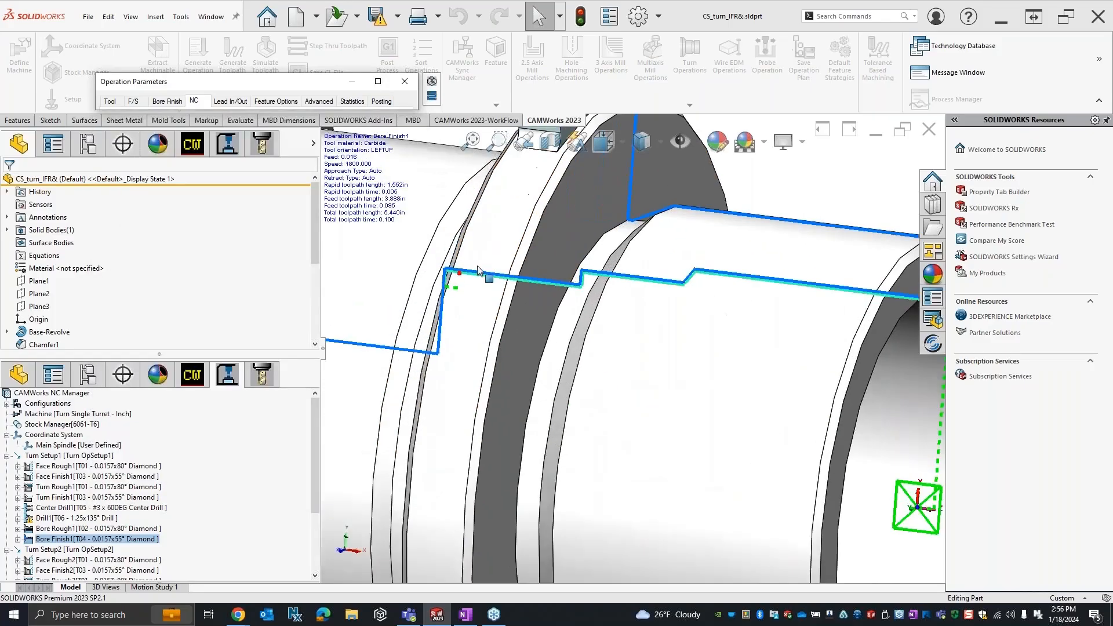
scroll(472, 302, down, 2)
click(378, 81)
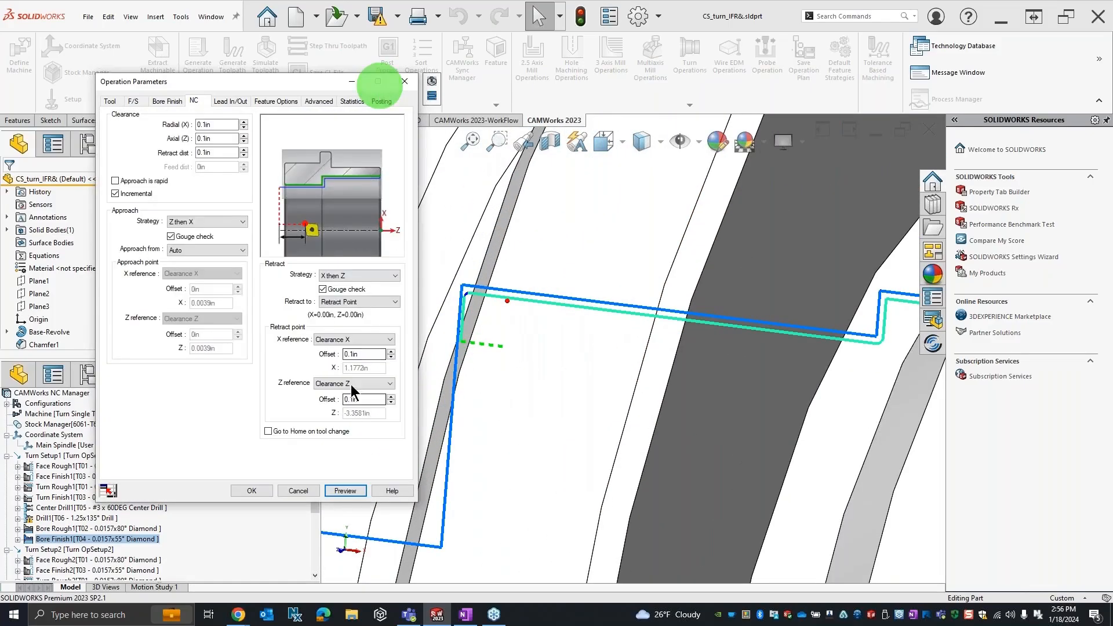
Step: Set both the X and Z retract point offsets to 0 in and preview the toolpath
click(363, 354)
text(0)
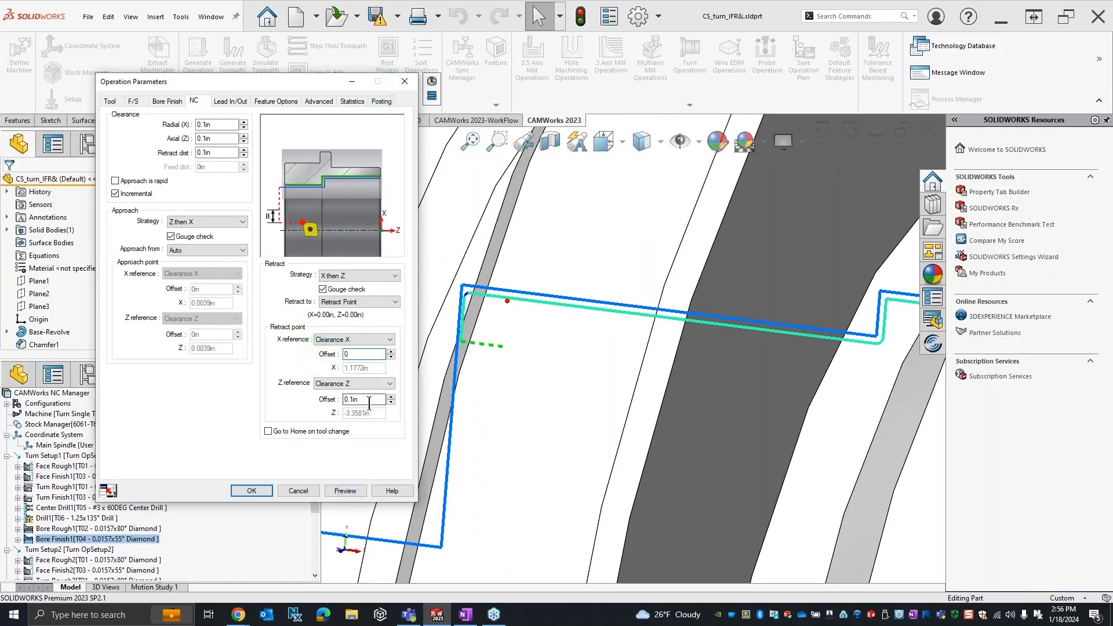
click(347, 400)
text(0)
click(345, 490)
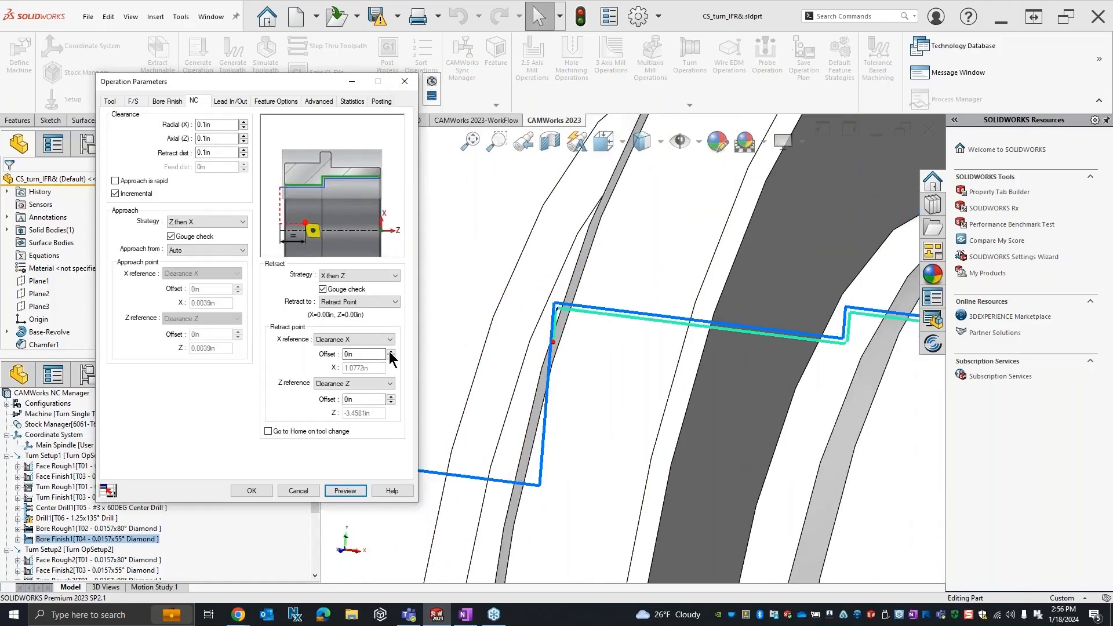
Step: Set the retract point offsets to -0.2 in from Clearance X and 0.2 in from Clearance Z, and inspect the previewed retract
click(390, 351)
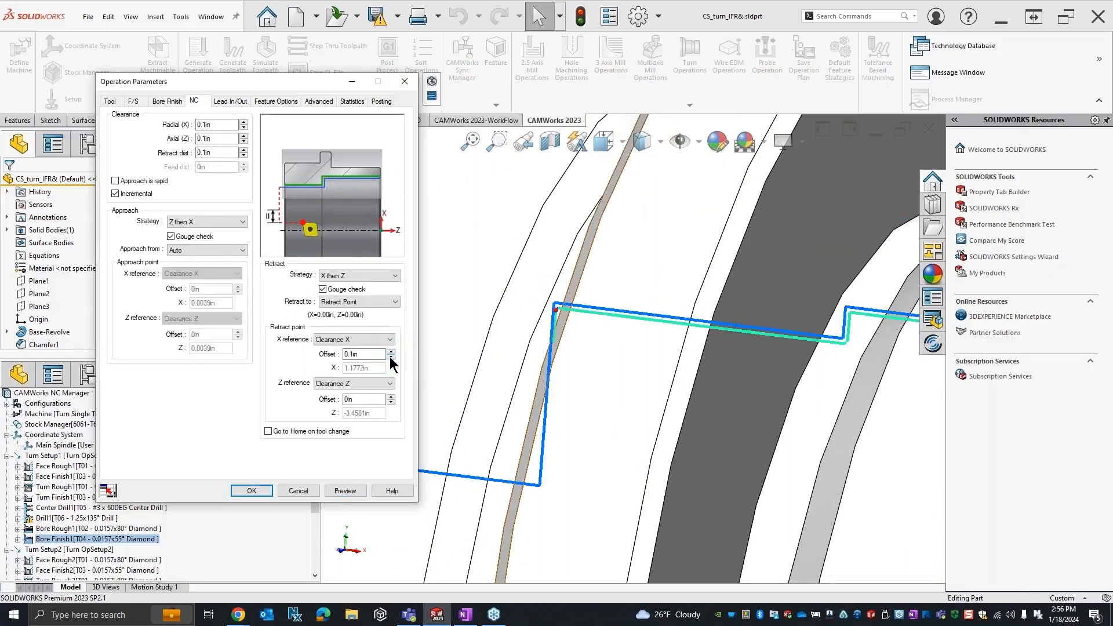
click(391, 357)
click(390, 357)
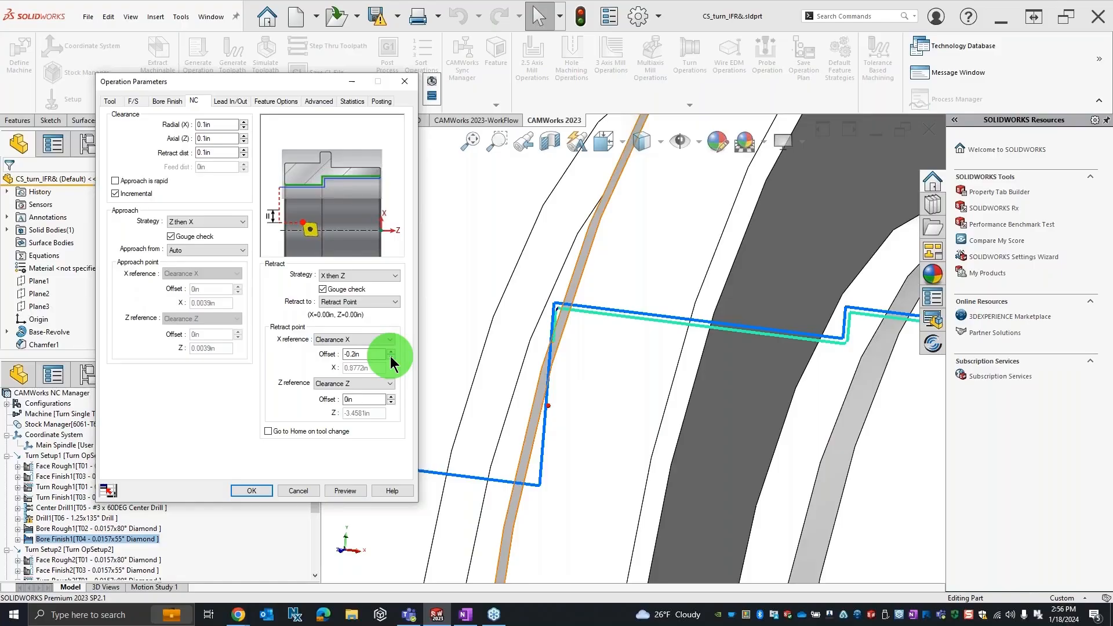
click(392, 400)
click(392, 400)
click(355, 491)
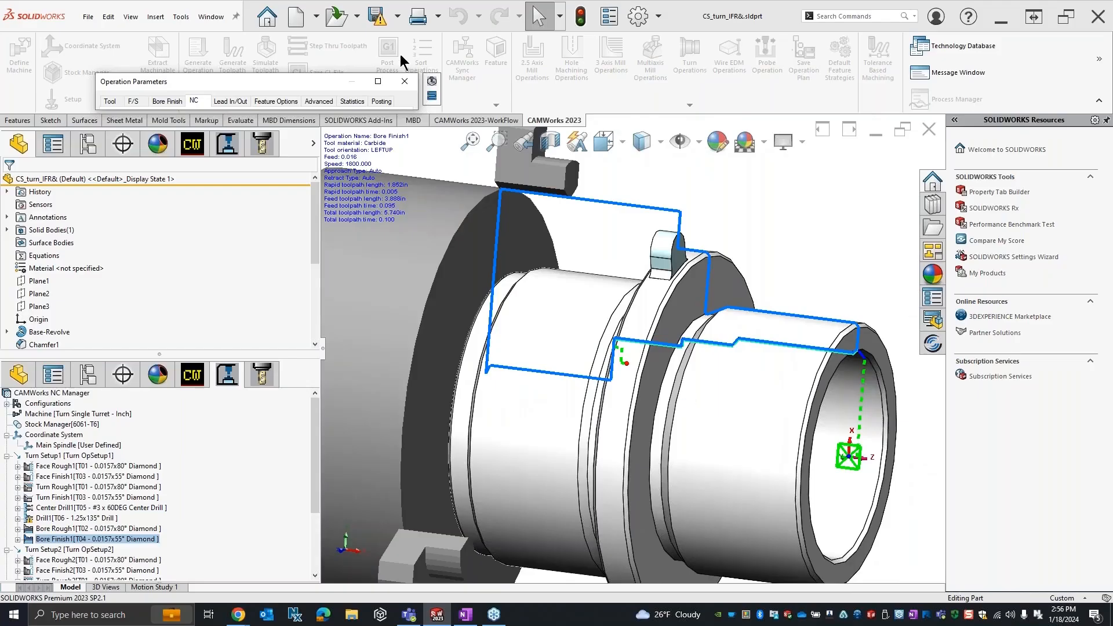
click(377, 81)
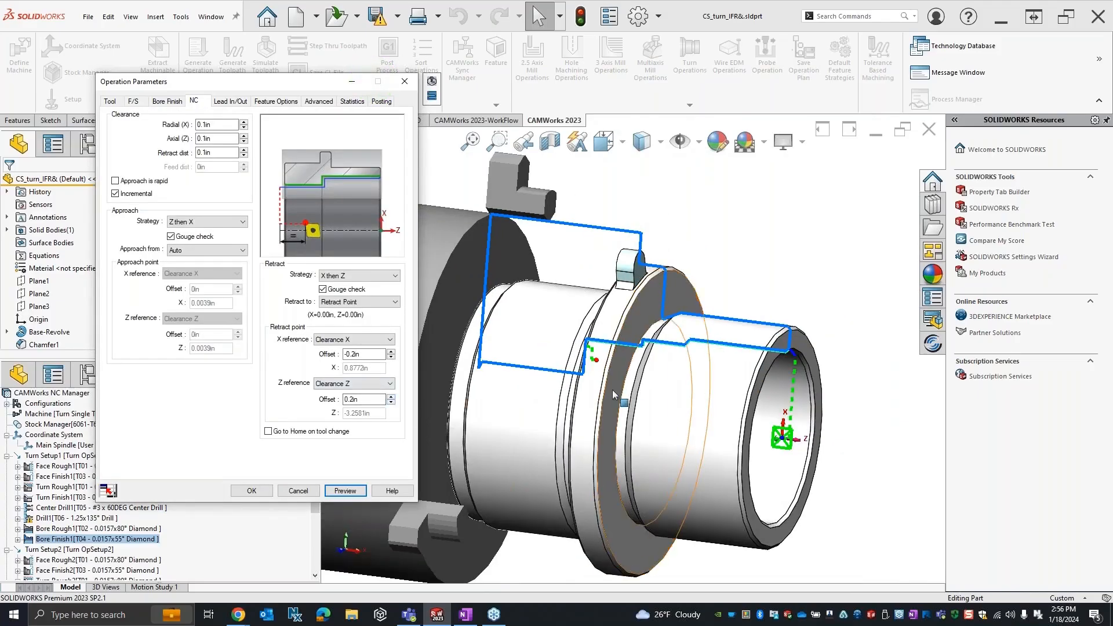
scroll(624, 325, down, 5)
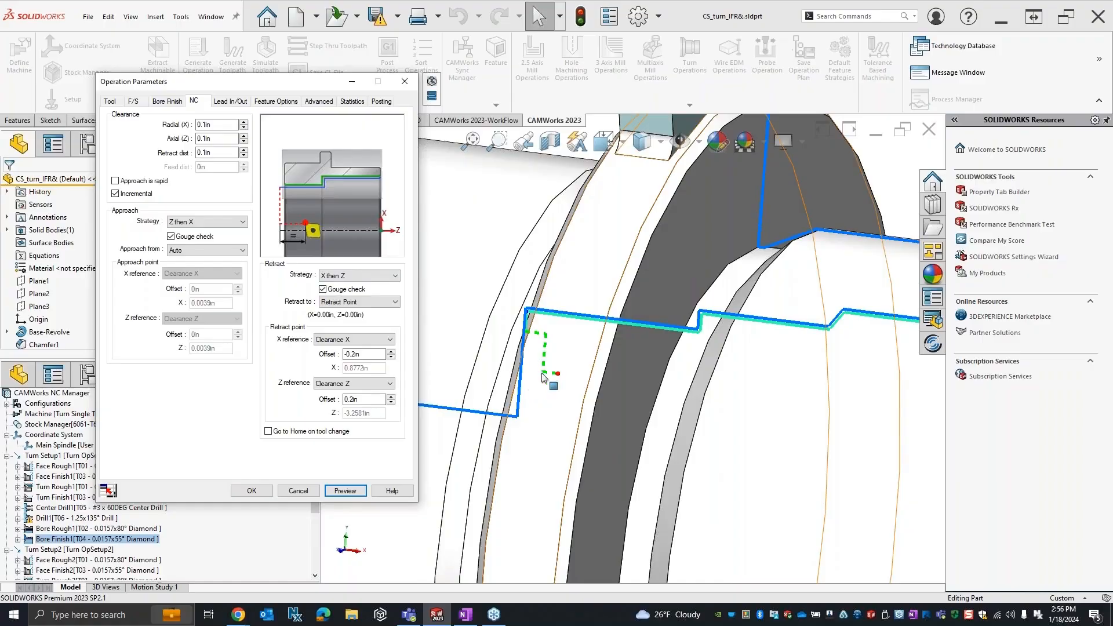
Step: Set the bore finish retract strategy to Z then X and inspect the previewed retract near the bore's inner end
scroll(691, 419, up, 3)
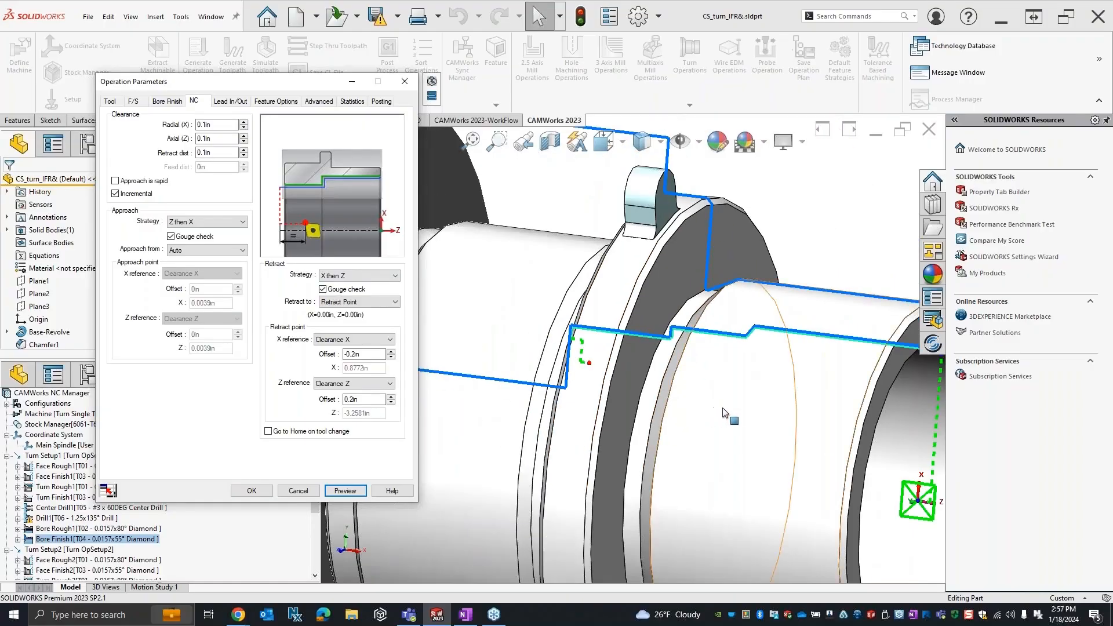
scroll(725, 411, up, 3)
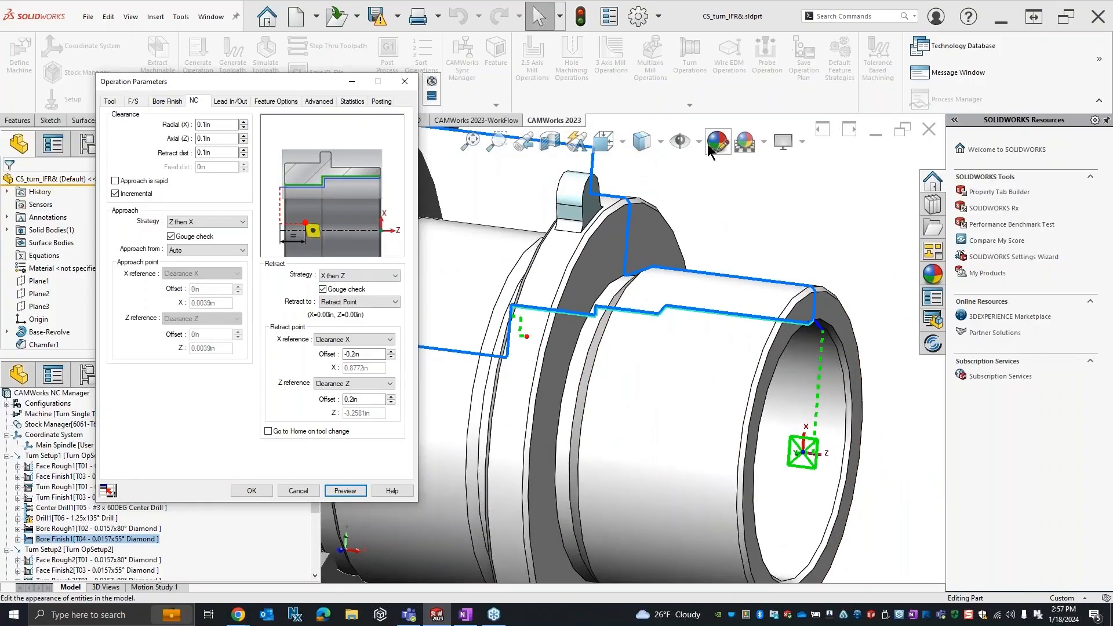
click(365, 275)
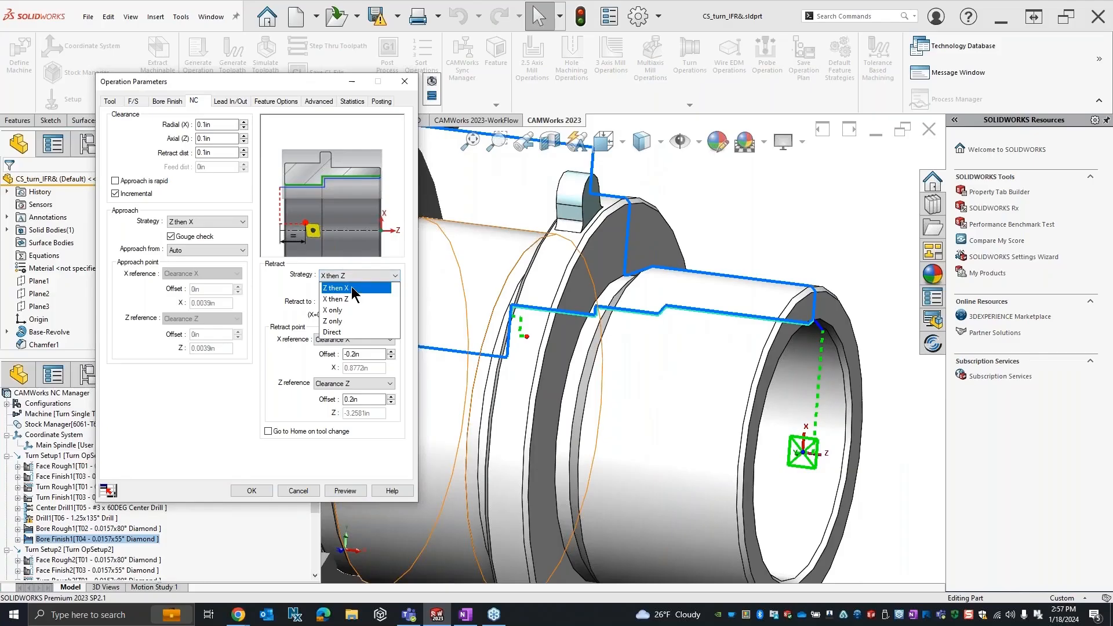
click(351, 288)
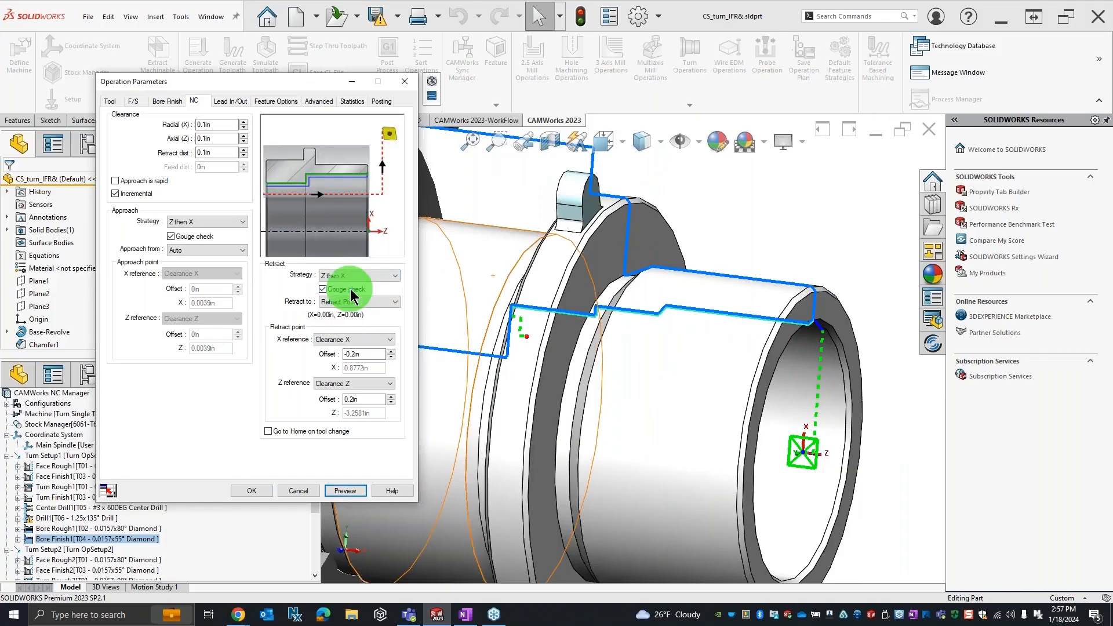
click(356, 494)
scroll(536, 312, down, 5)
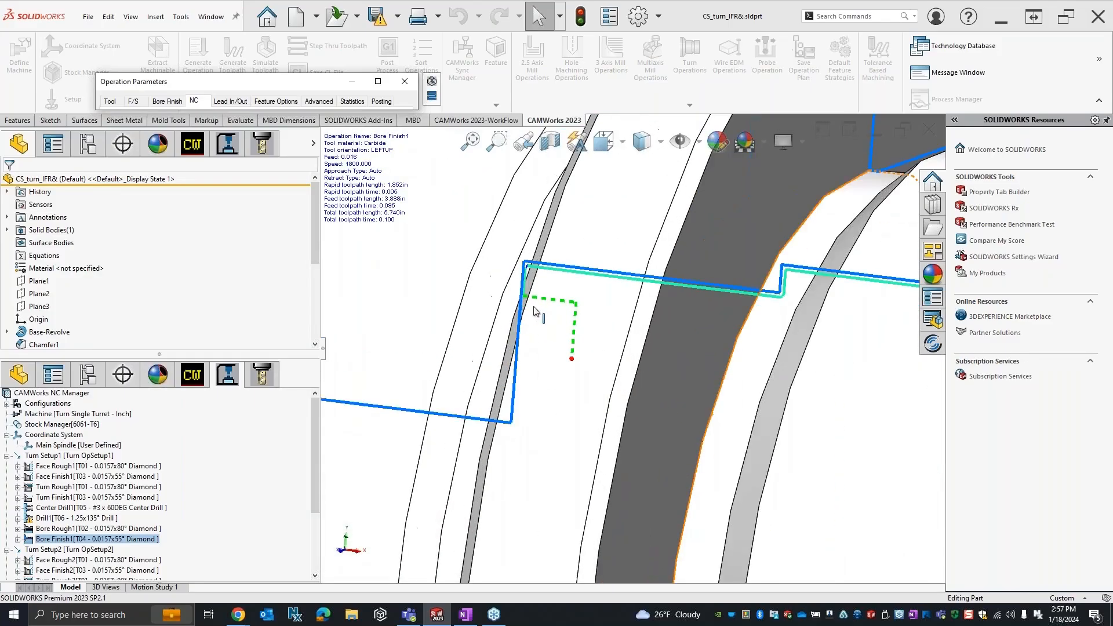
scroll(536, 312, up, 2)
middle_drag(576, 385, 623, 389)
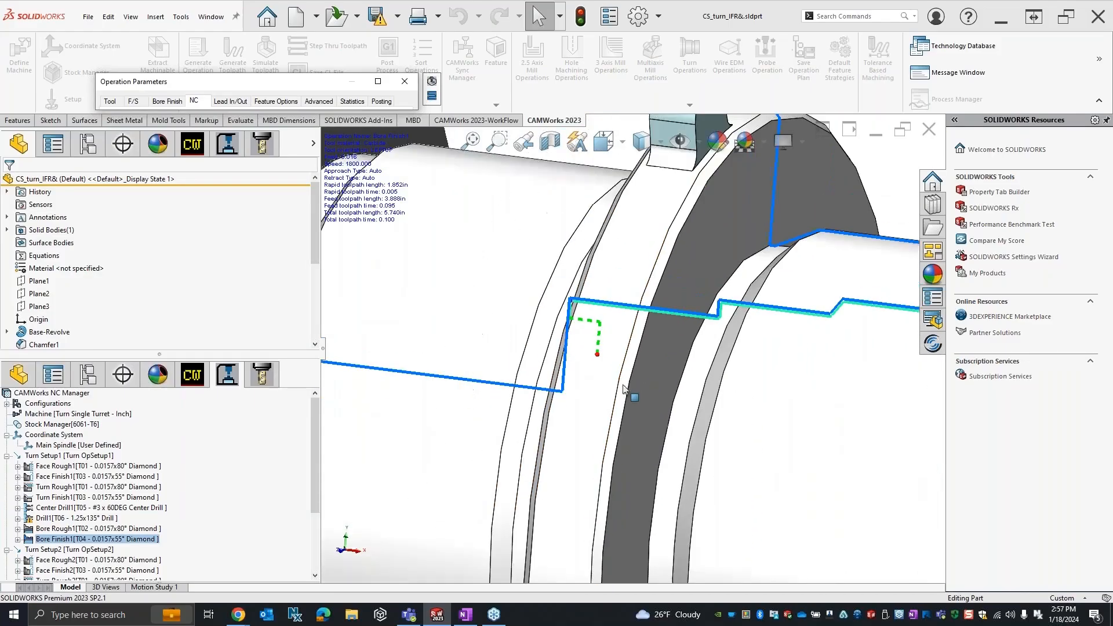
click(378, 86)
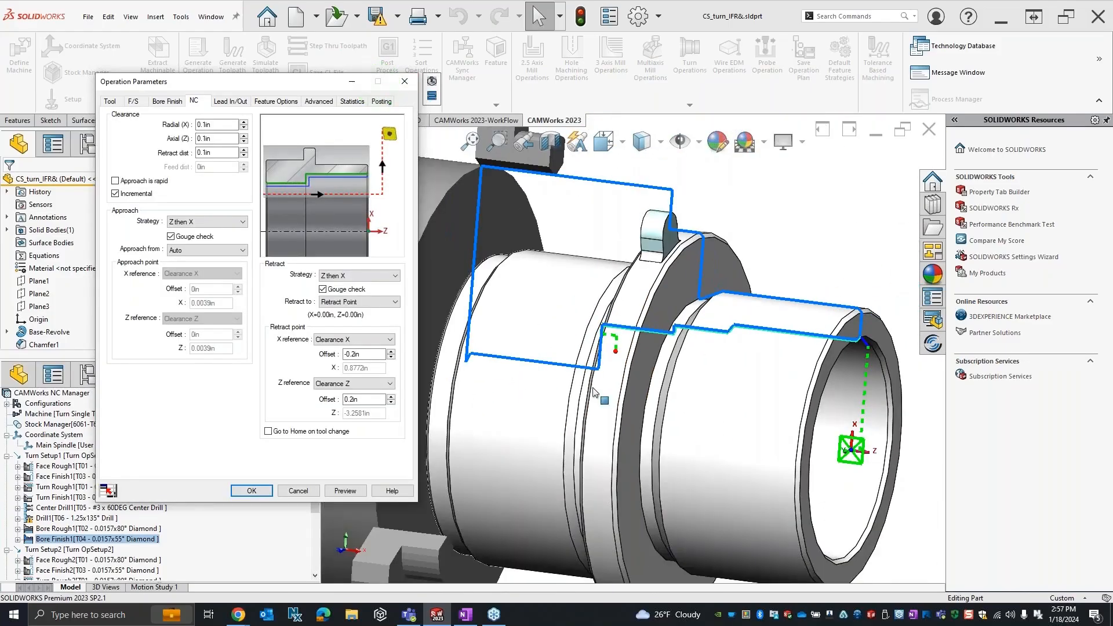
Step: Set the retract strategy back to X then Z and inspect the previewed retract moves
click(364, 276)
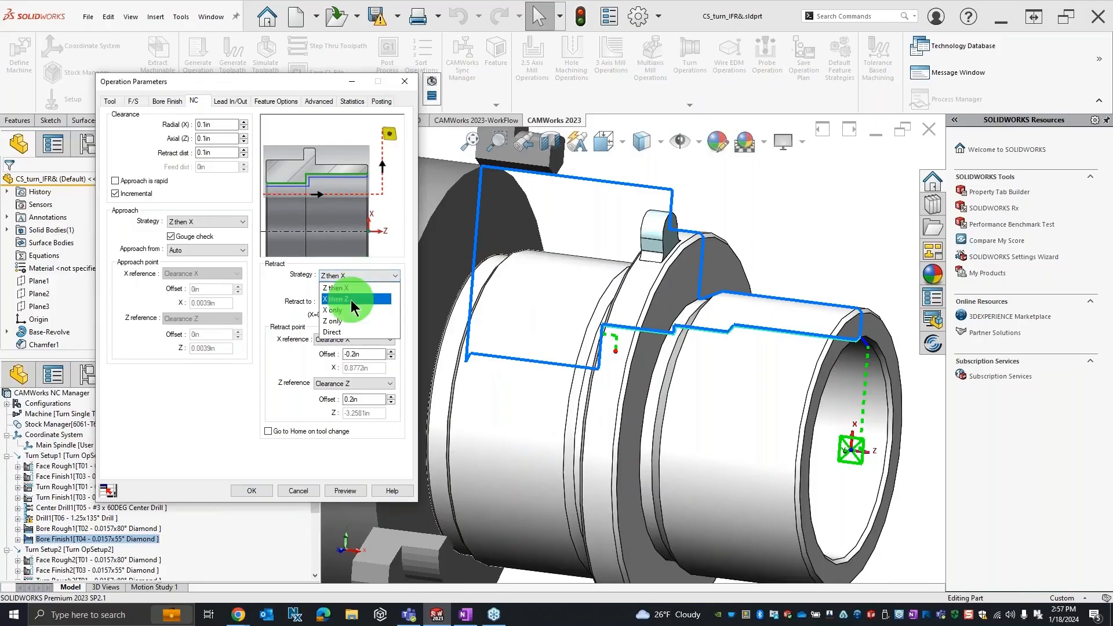
click(350, 293)
click(345, 491)
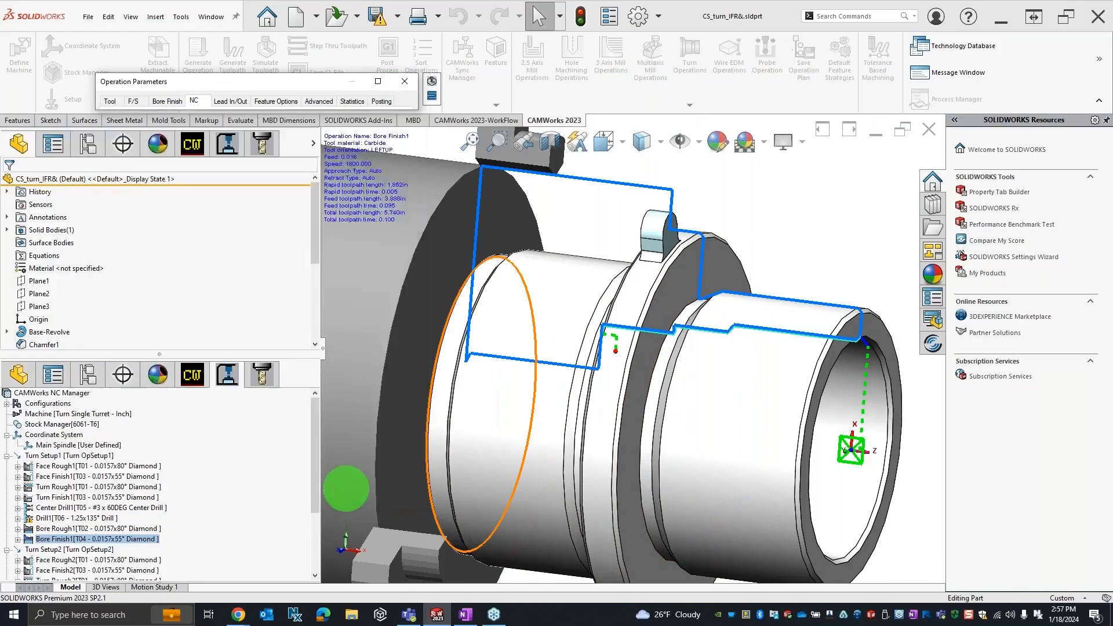
scroll(582, 336, down, 5)
click(378, 81)
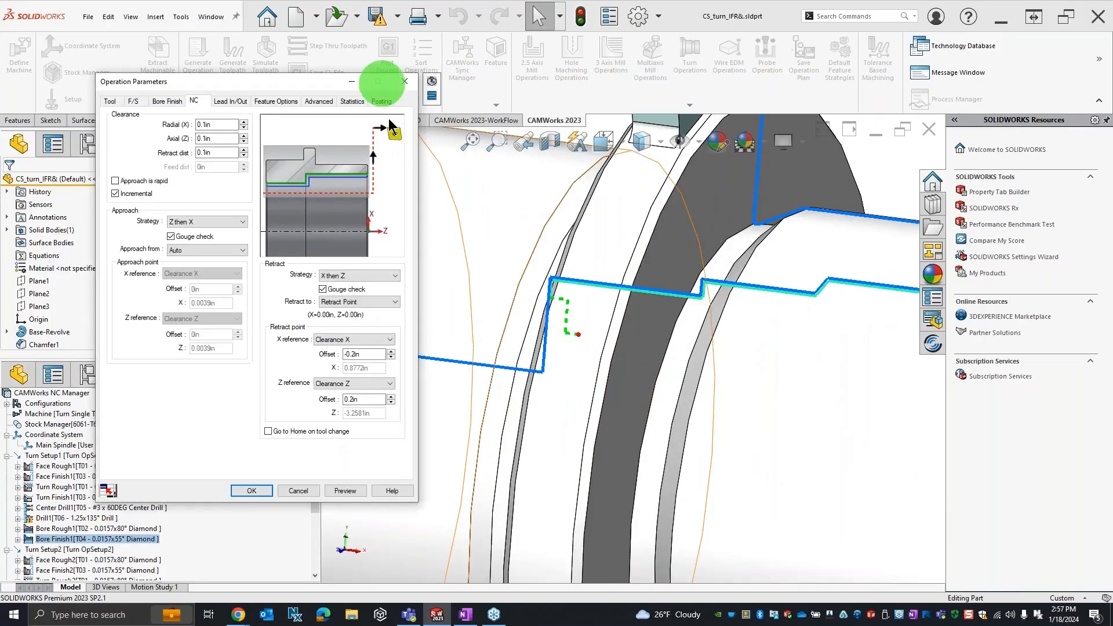
scroll(633, 346, up, 4)
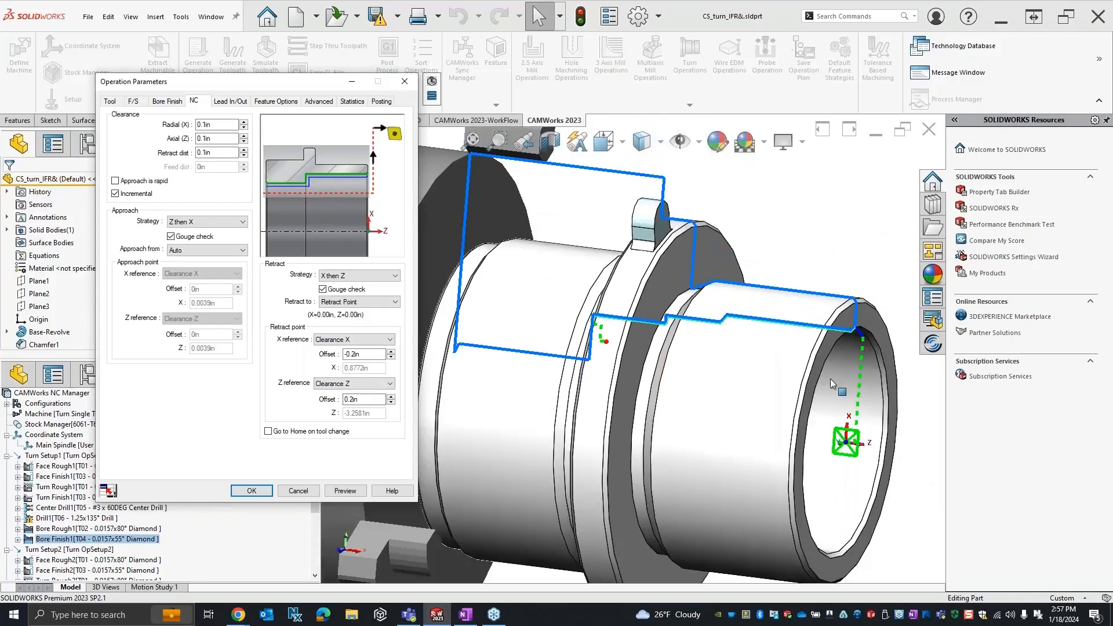
Step: Set the retract point's Z offset to 4.3 in from Clearance Z and preview the toolpath
click(391, 396)
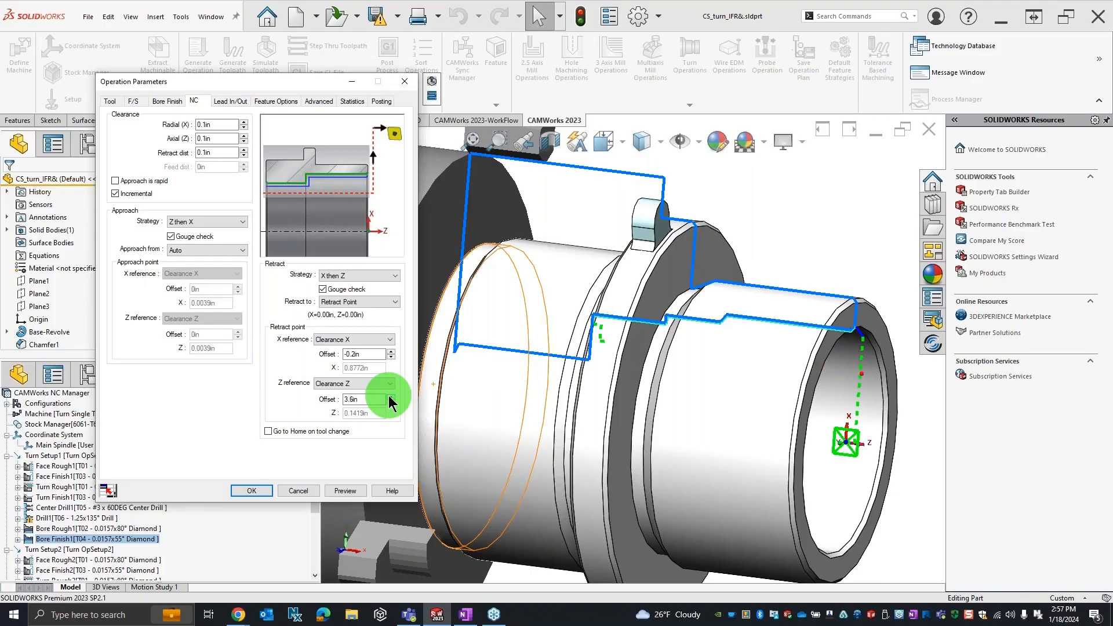
click(391, 397)
click(391, 397)
click(390, 397)
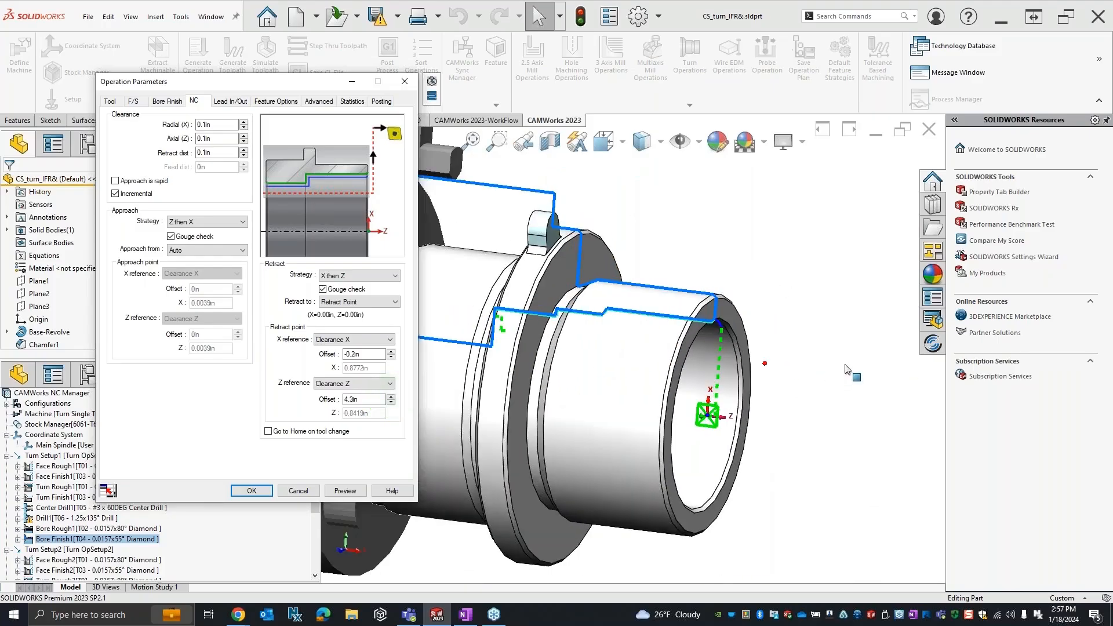
click(344, 491)
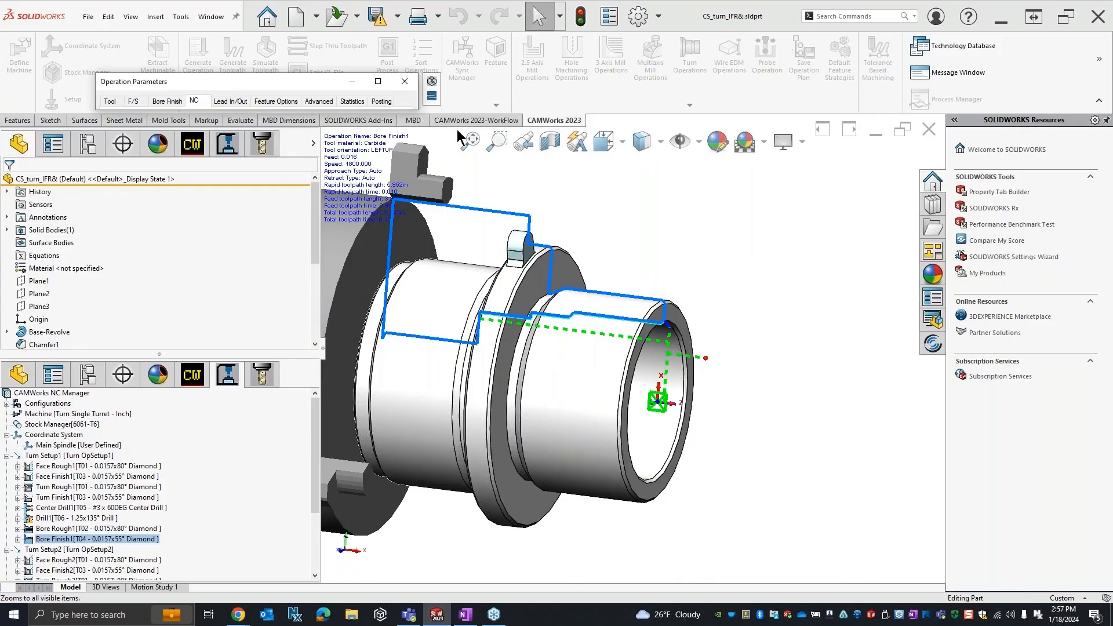
click(380, 81)
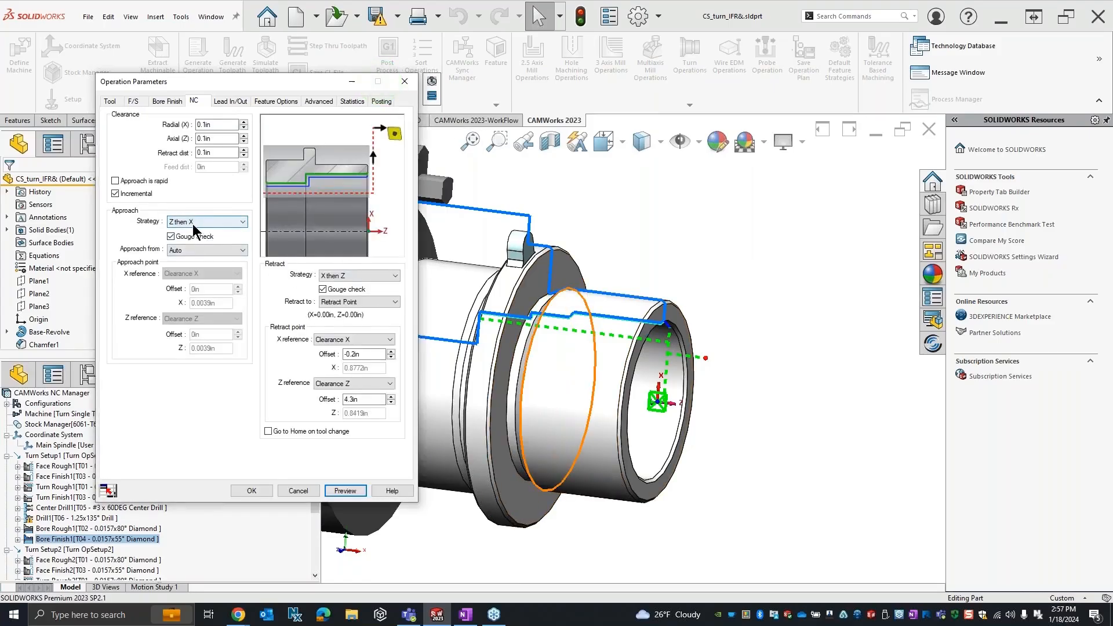
click(194, 225)
click(208, 219)
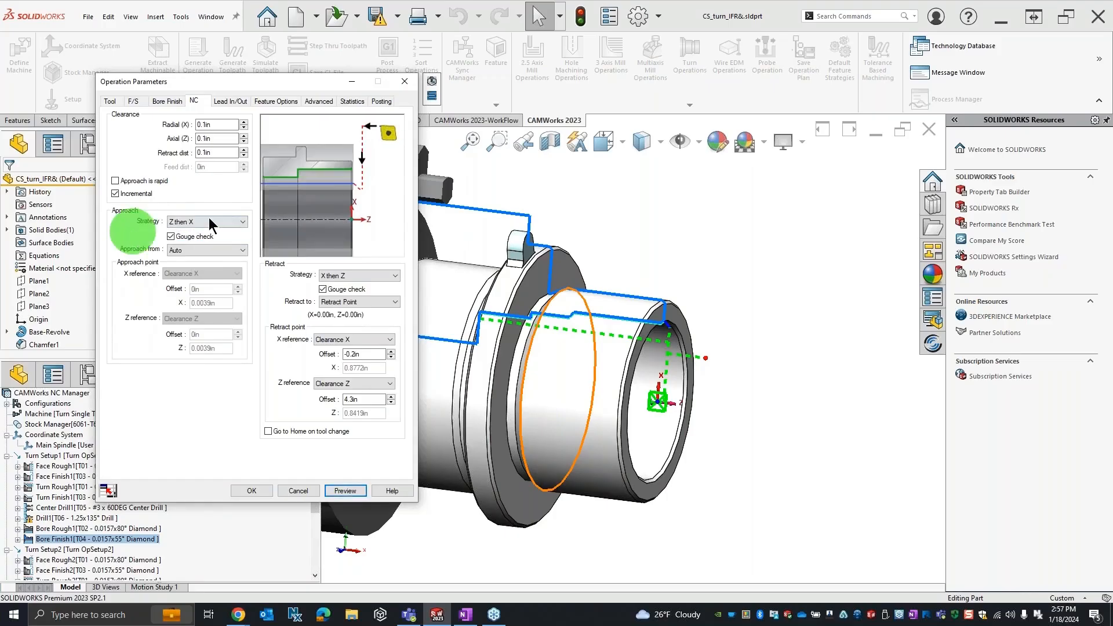
click(209, 219)
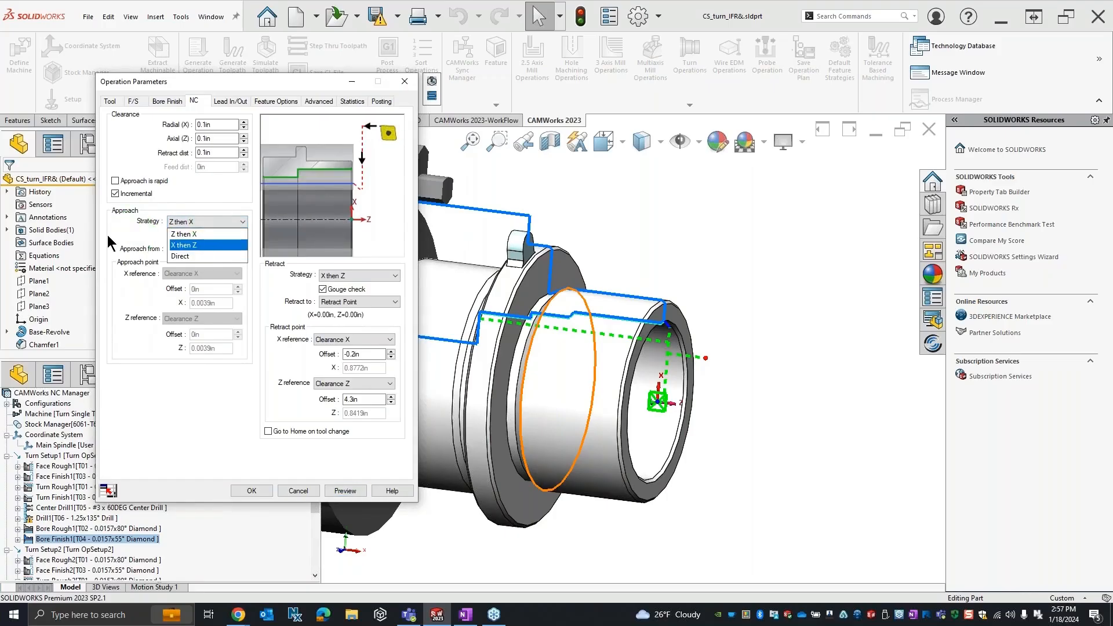
click(123, 230)
Step: Preview the bore finish toolpath and step through it move by move to the final retract
click(345, 491)
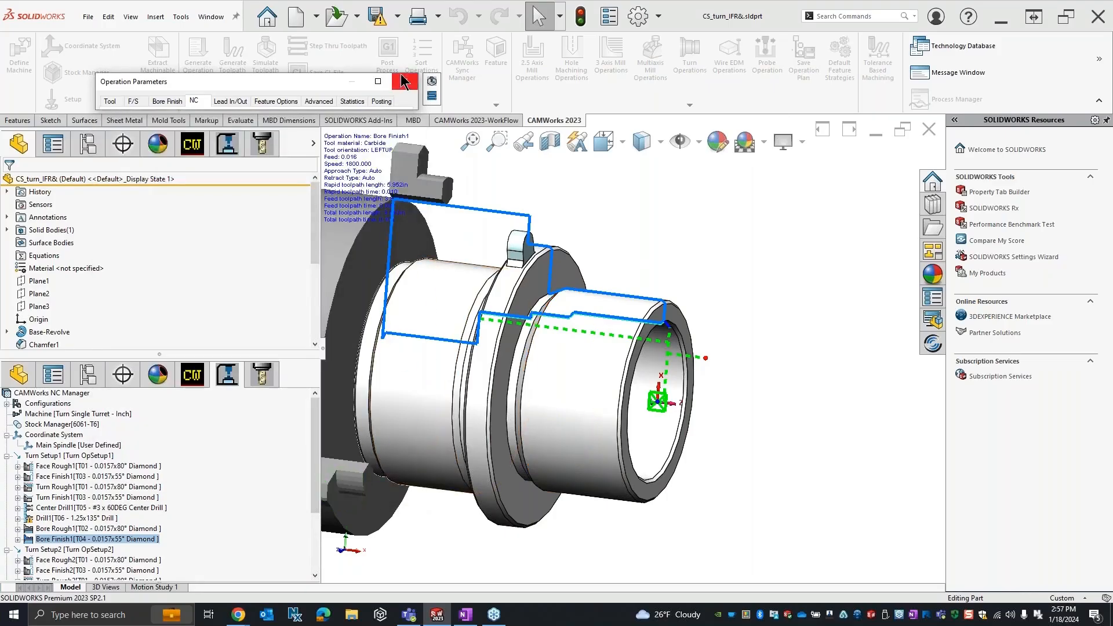
click(431, 96)
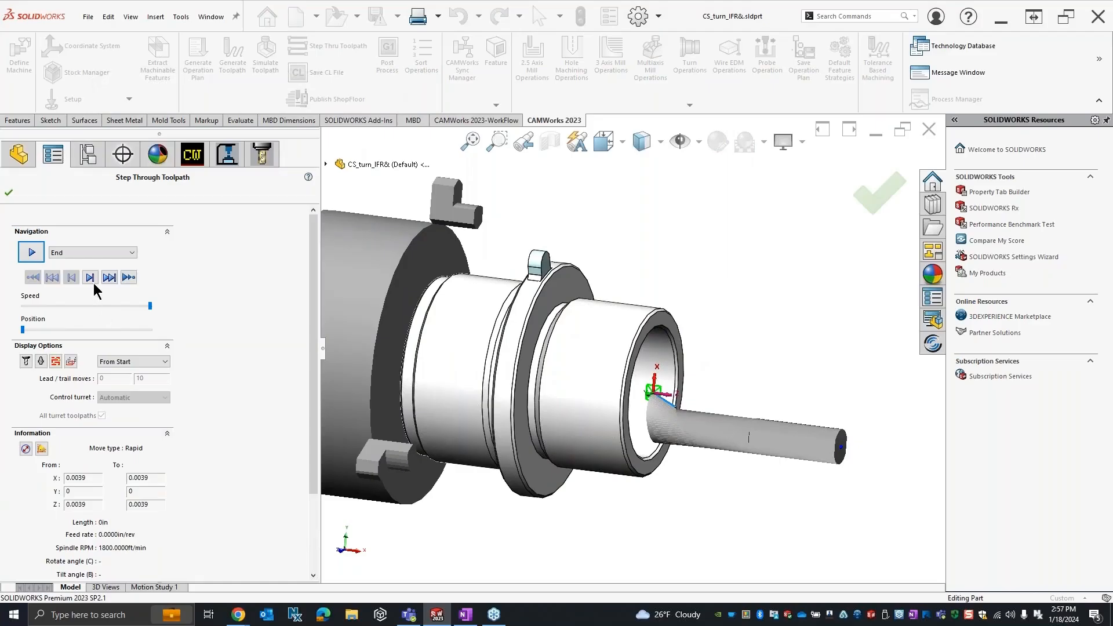
click(91, 279)
click(94, 283)
click(94, 282)
click(94, 282)
click(94, 282)
click(94, 281)
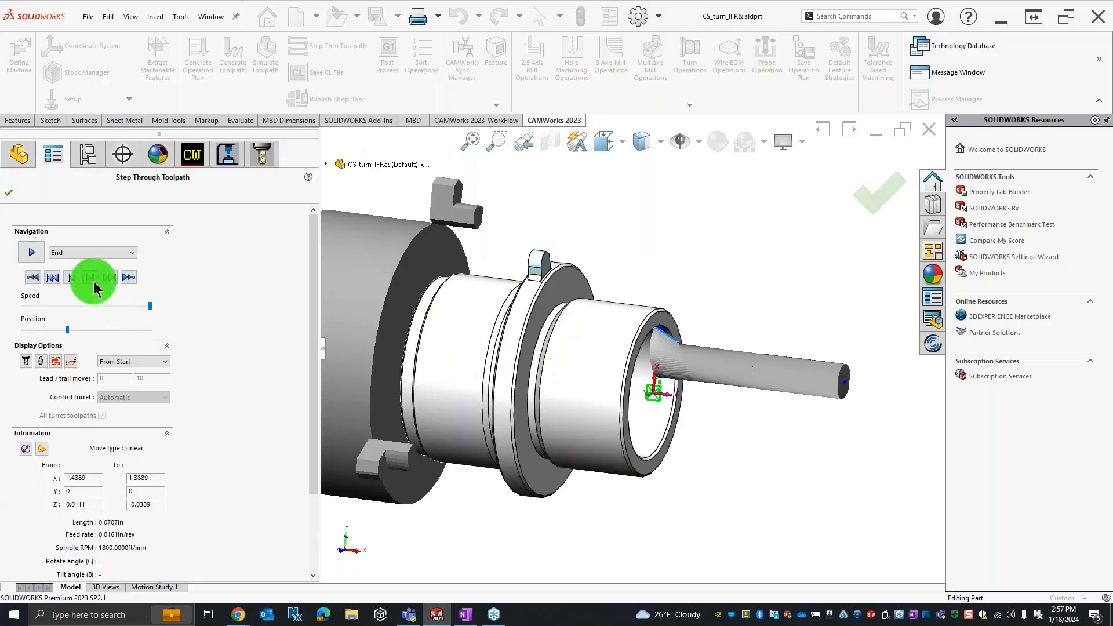
click(94, 281)
click(93, 282)
click(94, 281)
click(94, 281)
click(94, 281)
click(94, 280)
click(94, 280)
click(94, 281)
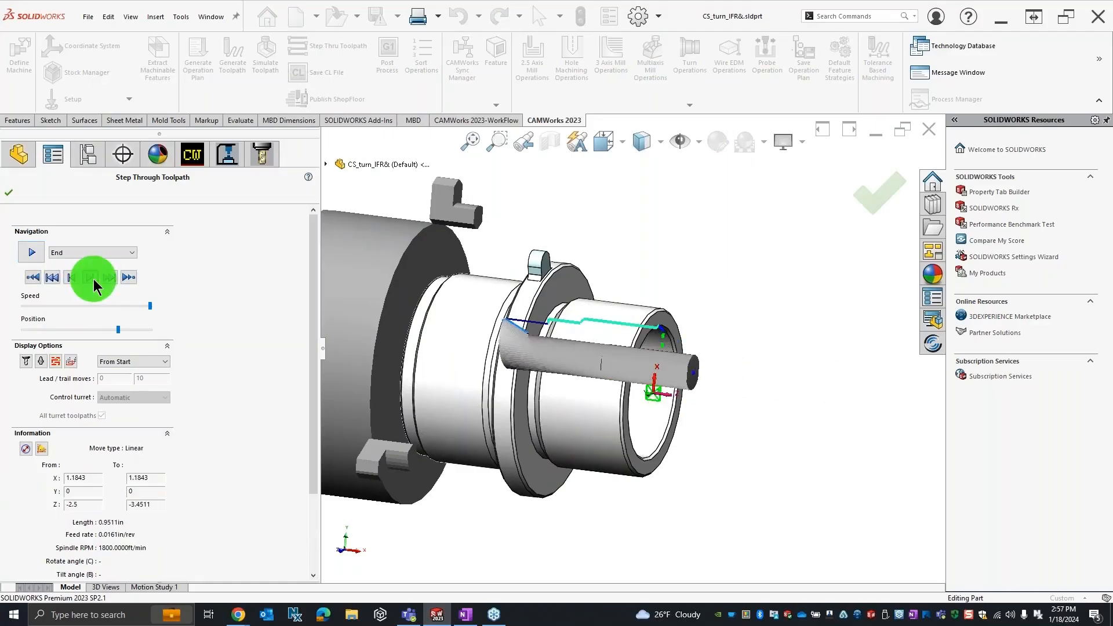
click(94, 280)
click(94, 281)
click(94, 281)
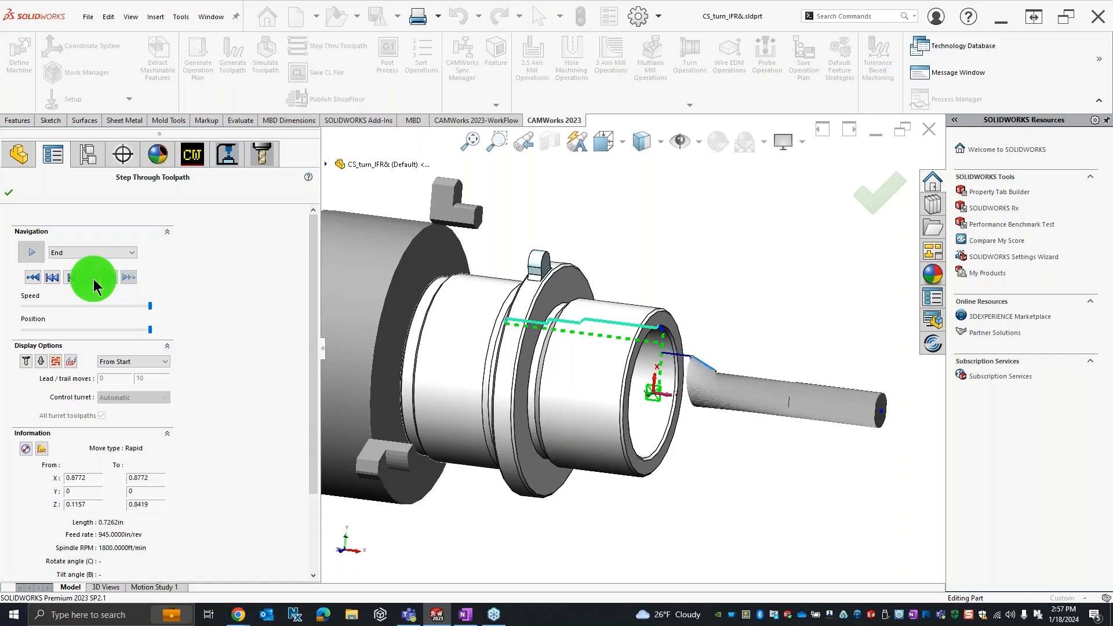
click(8, 193)
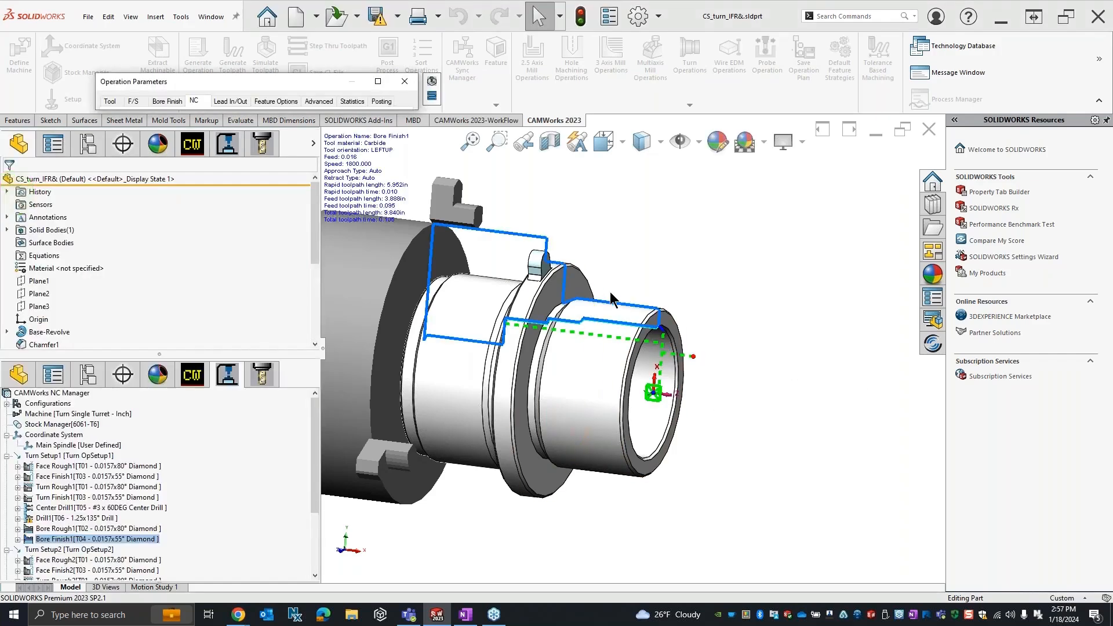
Step: Set the bore finish operation to retract to Preset position, preview the toolpath, and accept the operation parameters
click(378, 81)
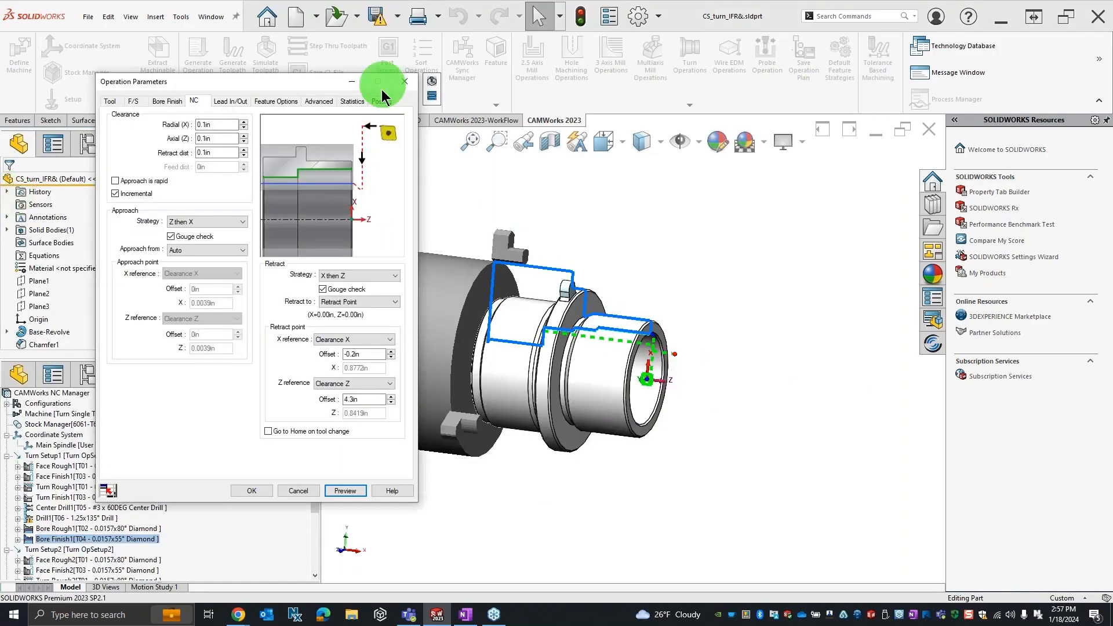
click(352, 298)
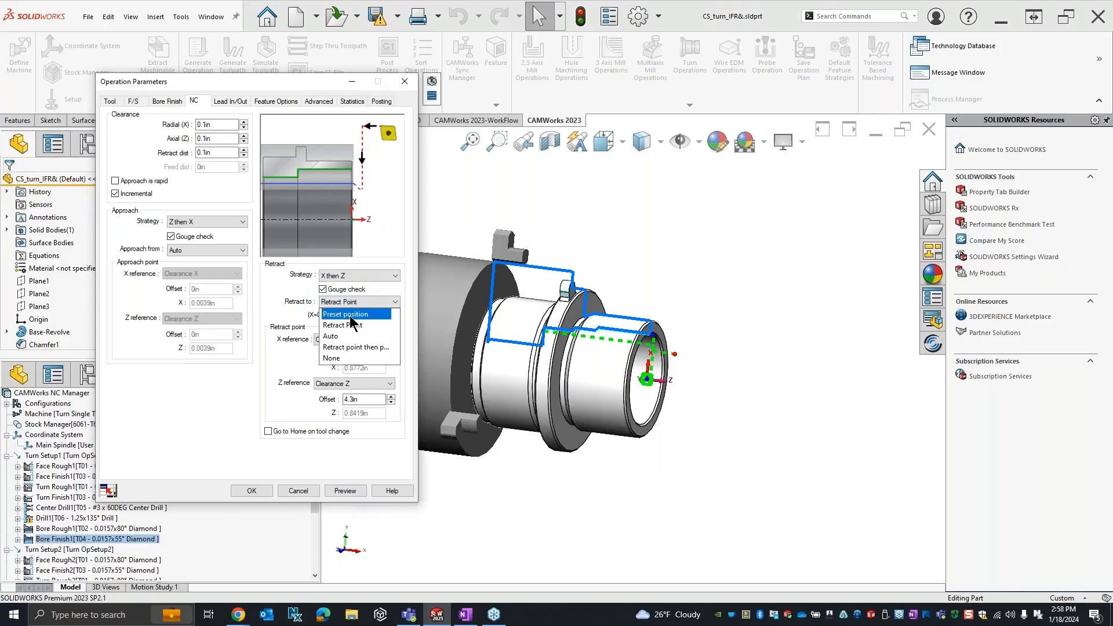
click(351, 316)
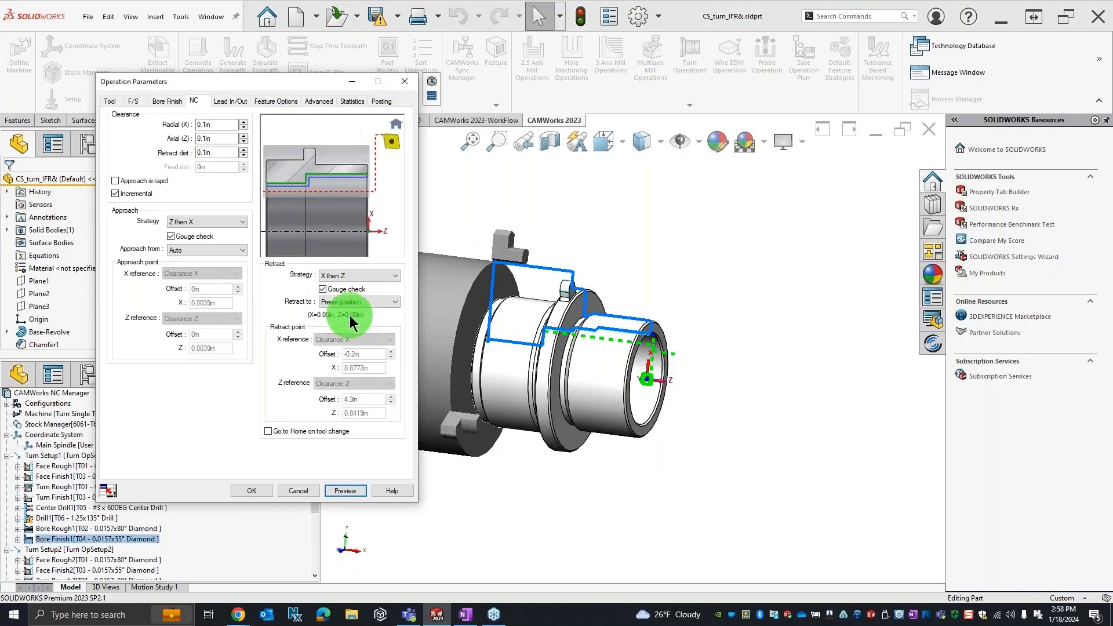
click(345, 491)
click(252, 487)
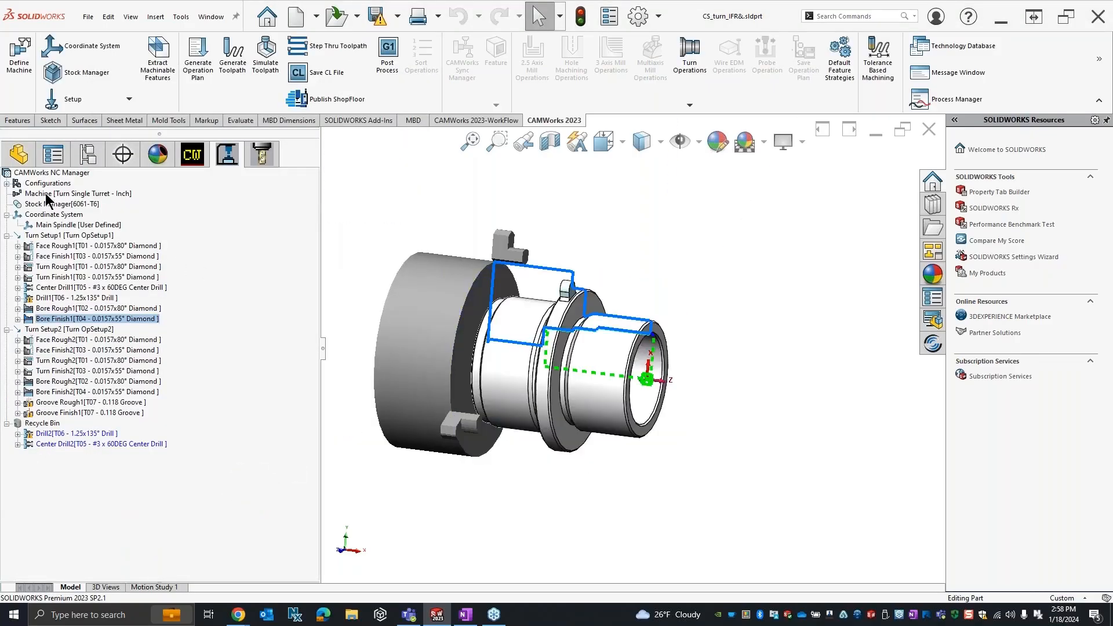
Step: Examine the X and Z preset positions in the machine's posting parameters
click(47, 193)
double_click(48, 196)
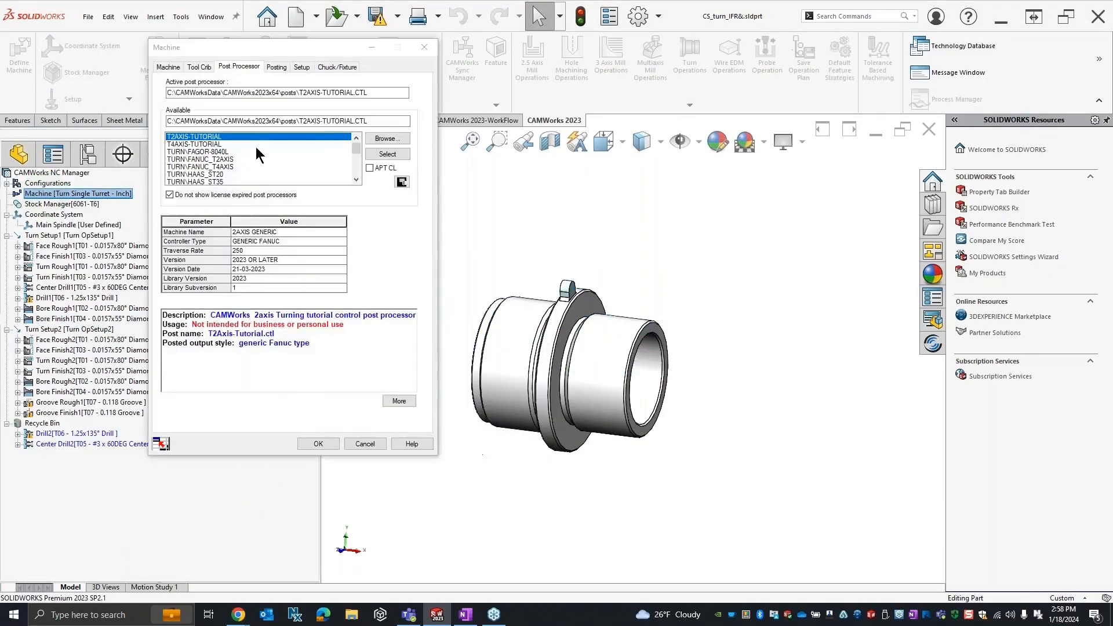
click(276, 67)
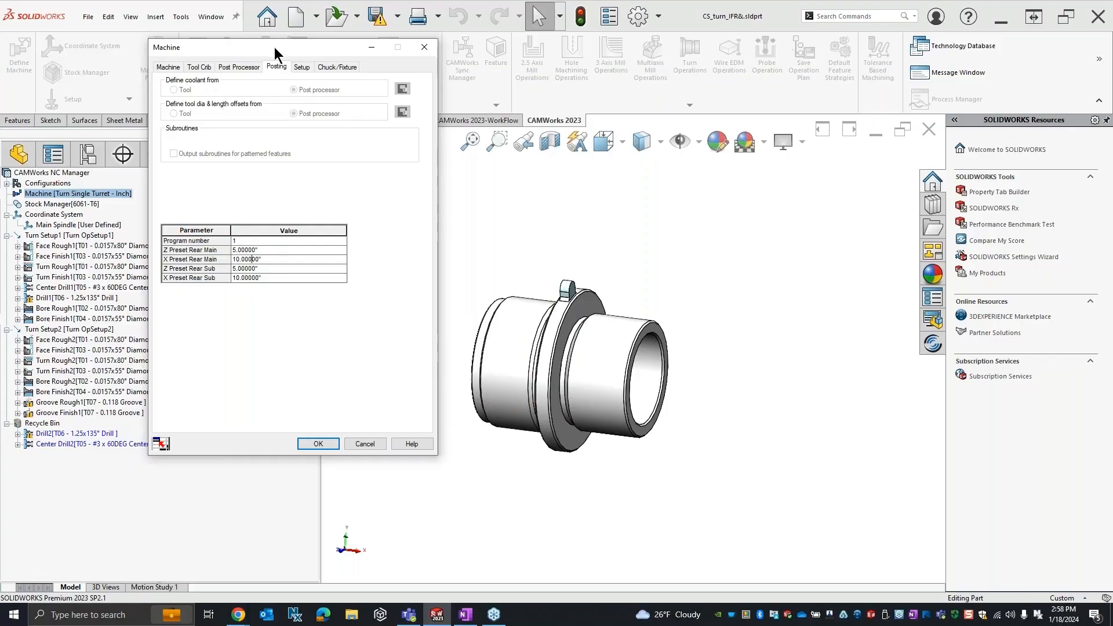
drag(273, 47, 304, 196)
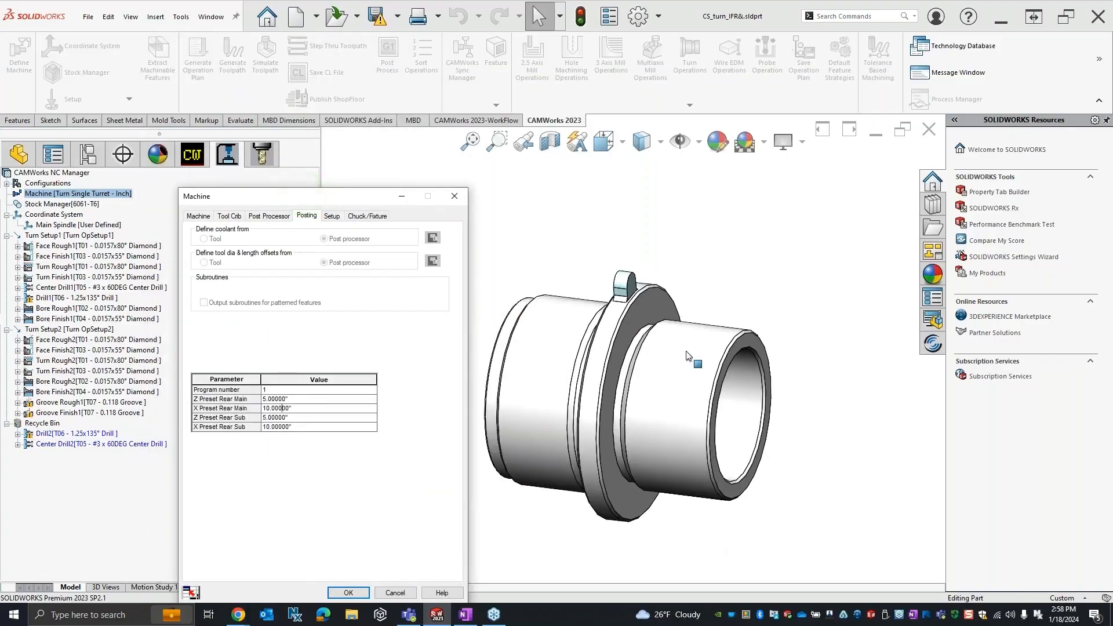
scroll(688, 355, up, 2)
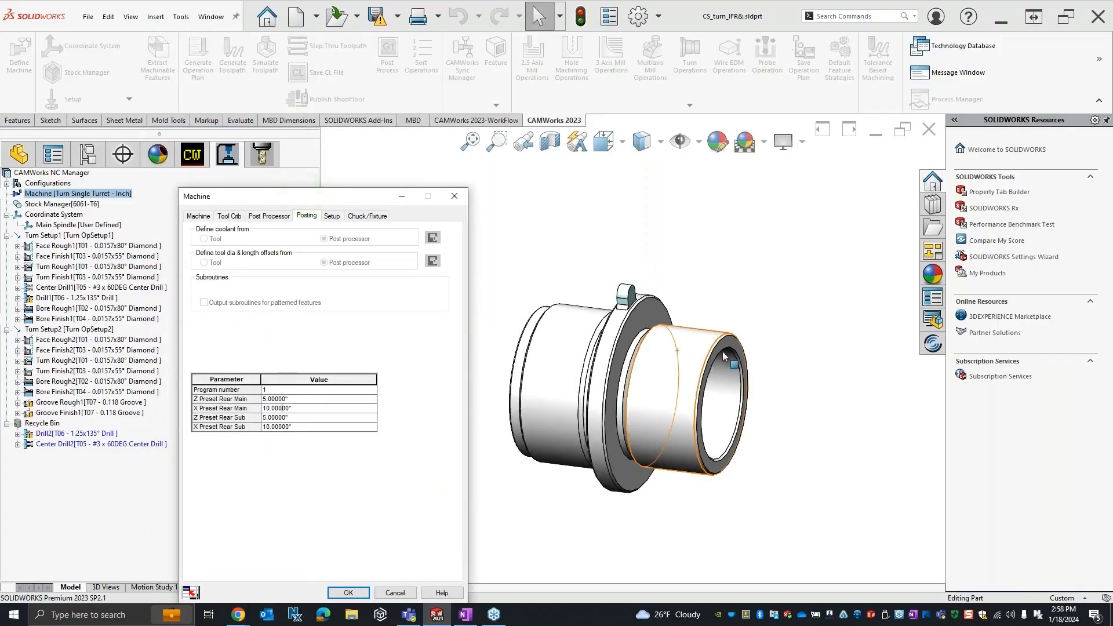
click(299, 410)
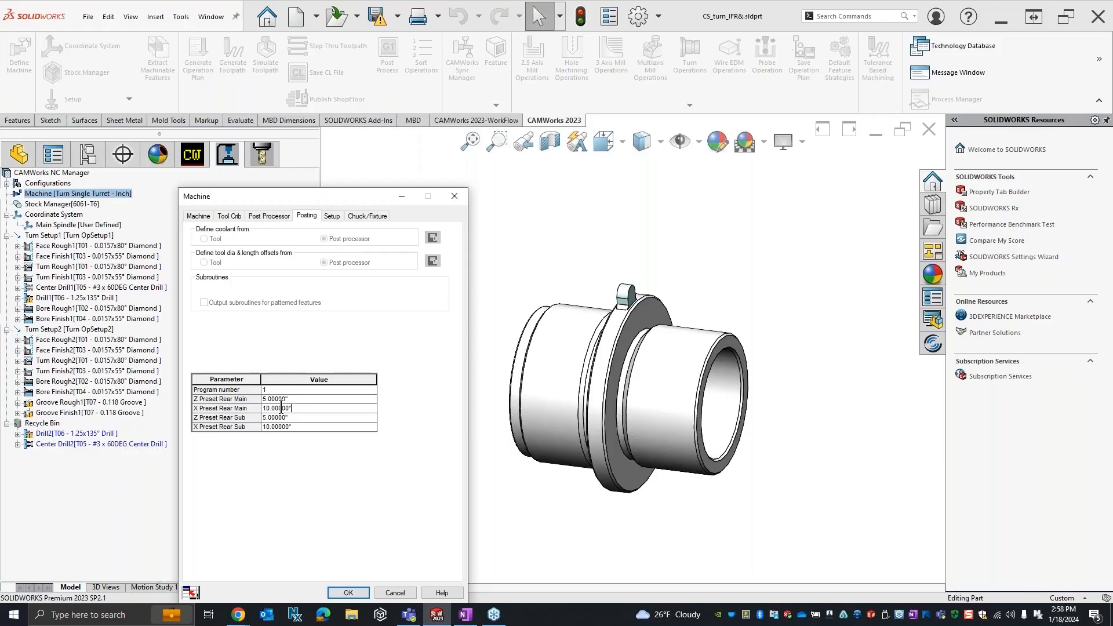
click(366, 589)
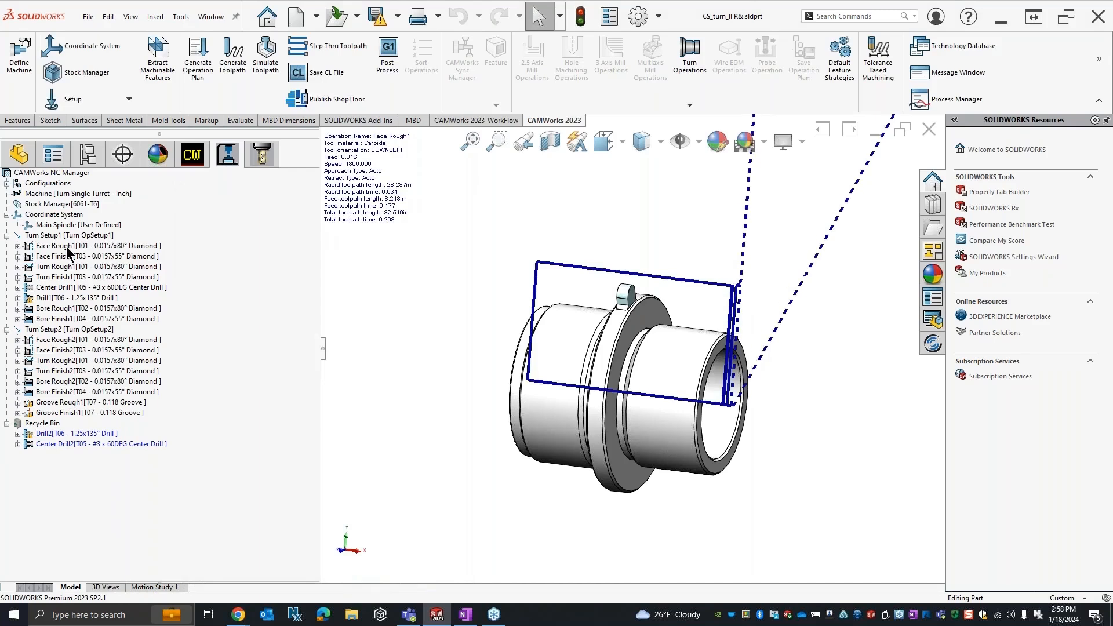
Step: Try Preset position as the retract location for Bore Rough1 in Turn Setup1 and preview its toolpath out to the final retract
right_click(55, 308)
click(96, 286)
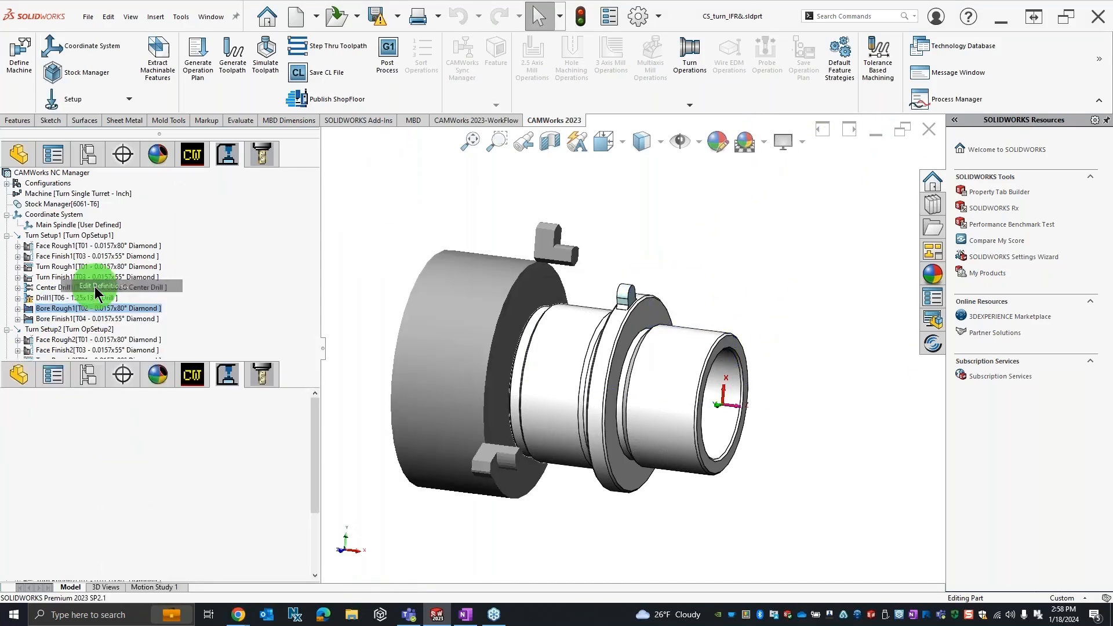
click(355, 302)
click(355, 318)
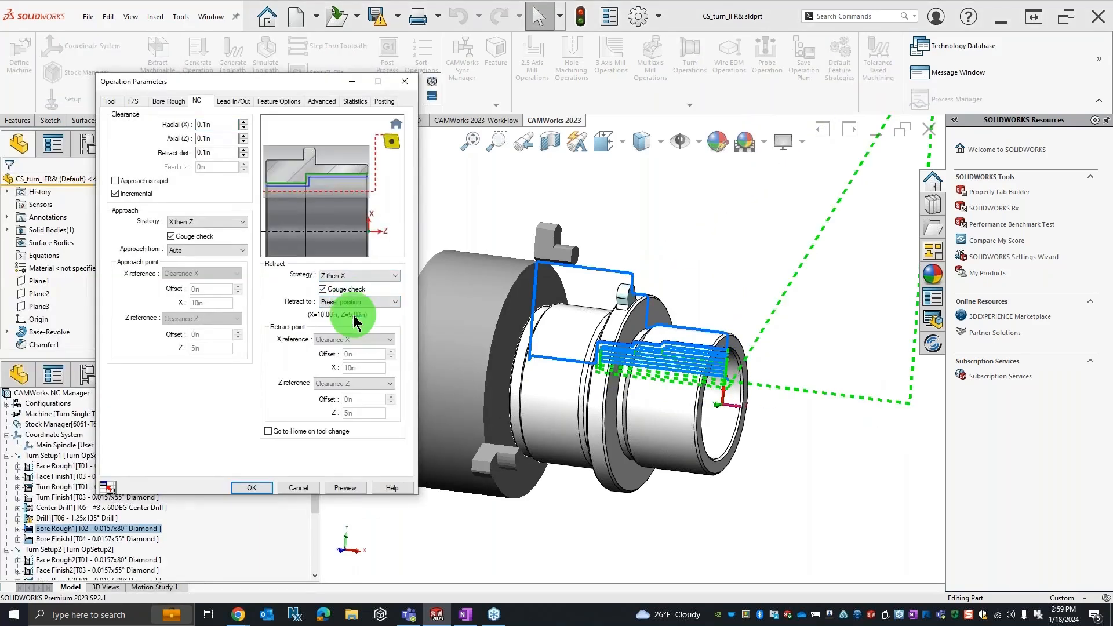
click(345, 488)
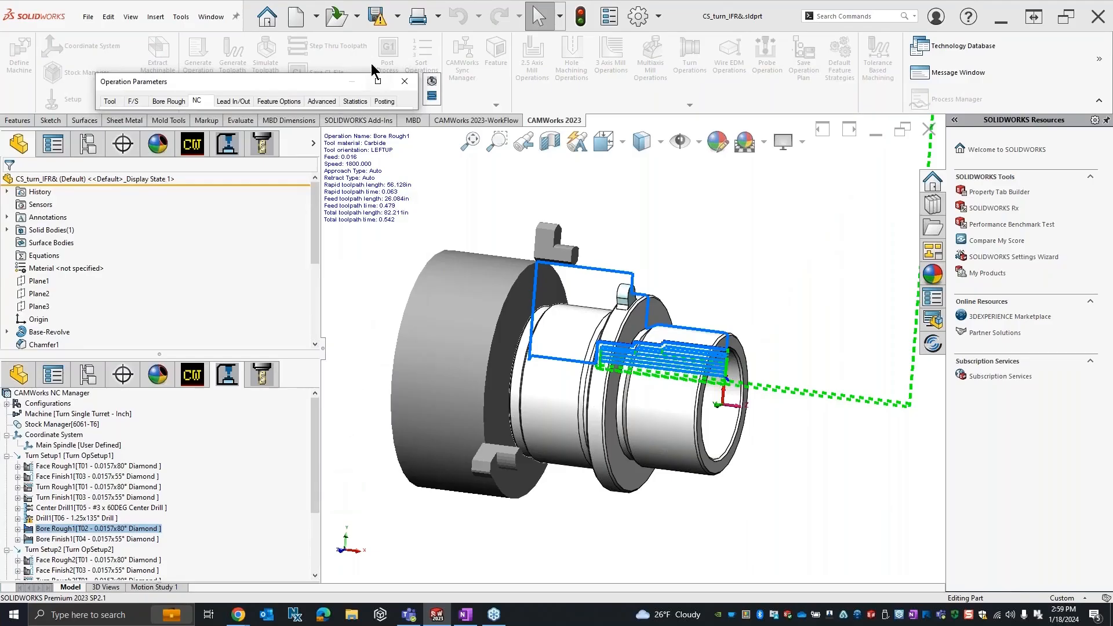
click(377, 81)
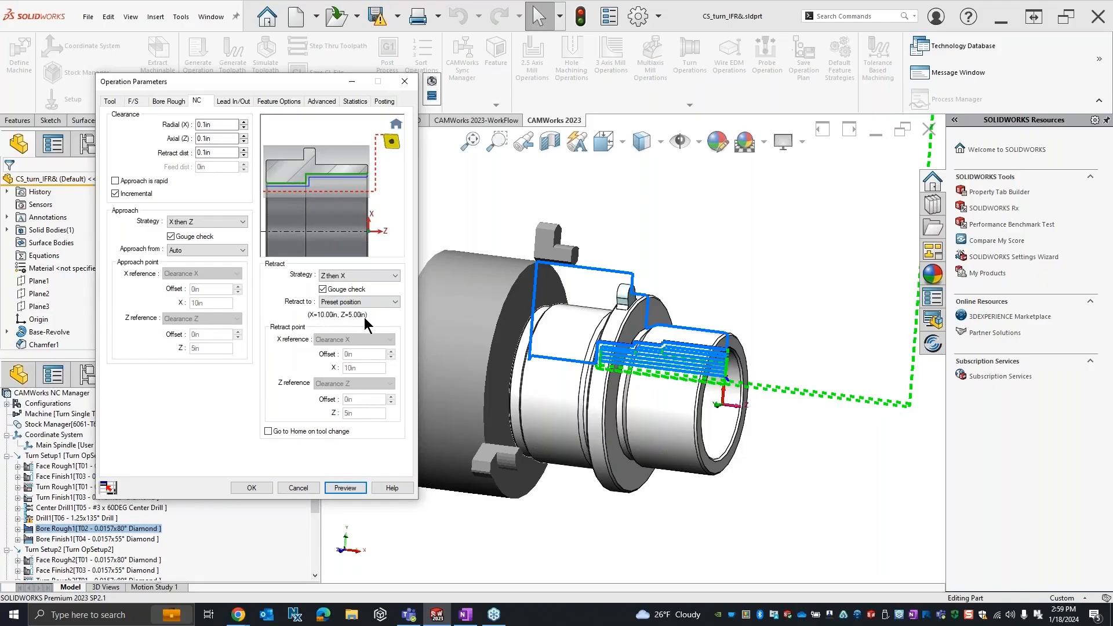
scroll(755, 336, up, 6)
scroll(759, 252, down, 3)
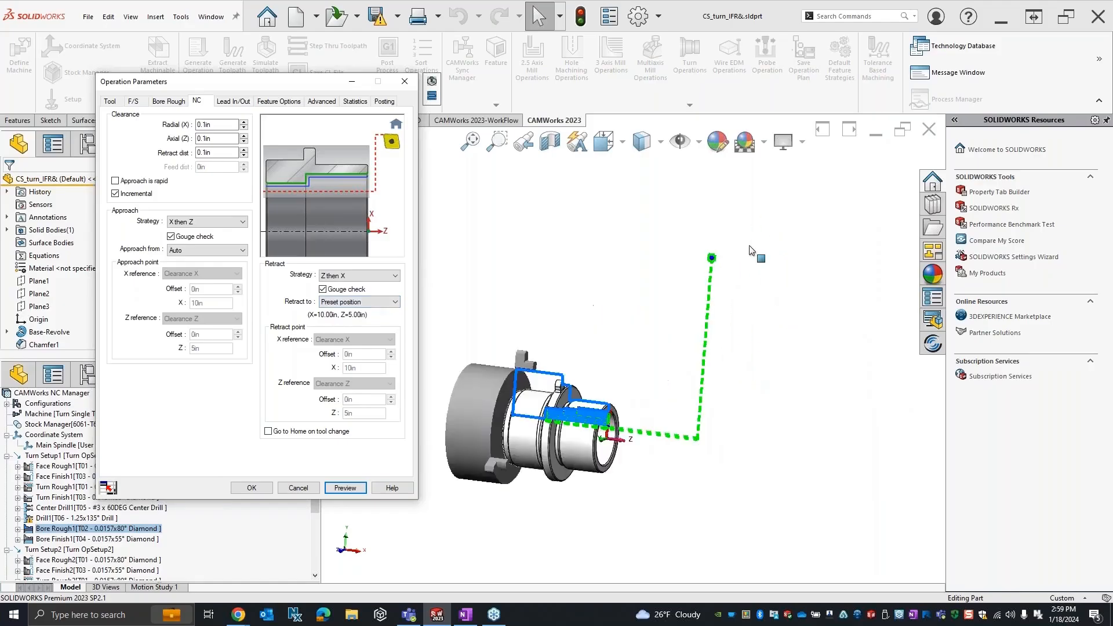
scroll(549, 493, down, 2)
scroll(614, 290, up, 2)
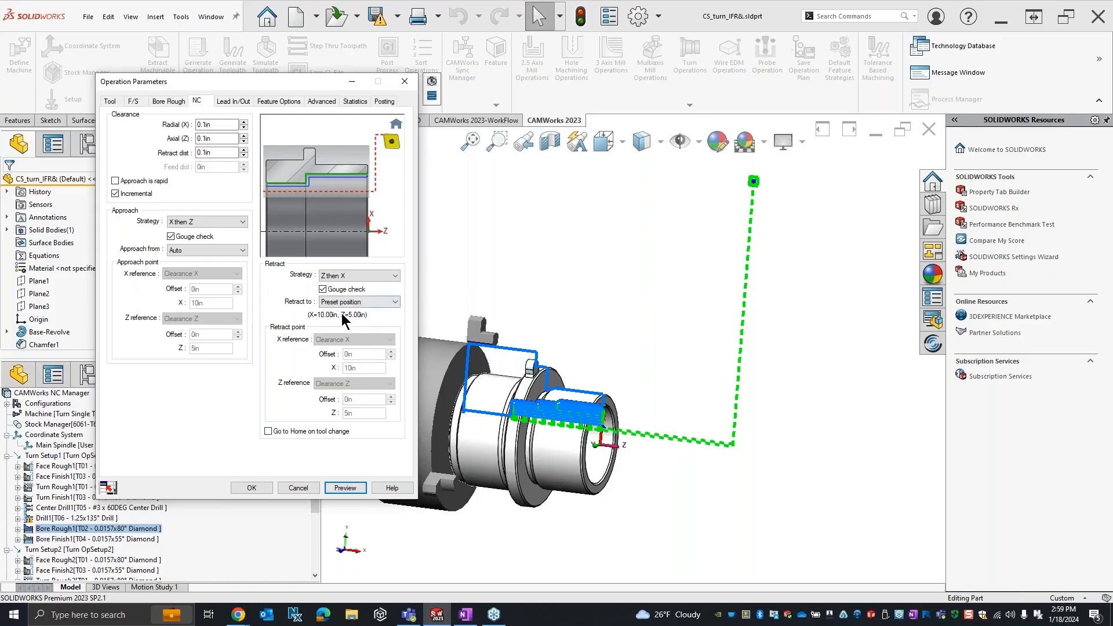
Step: Try the Retract point then preset option for Bore Rough1, and discard the operation's parameter edits
click(360, 301)
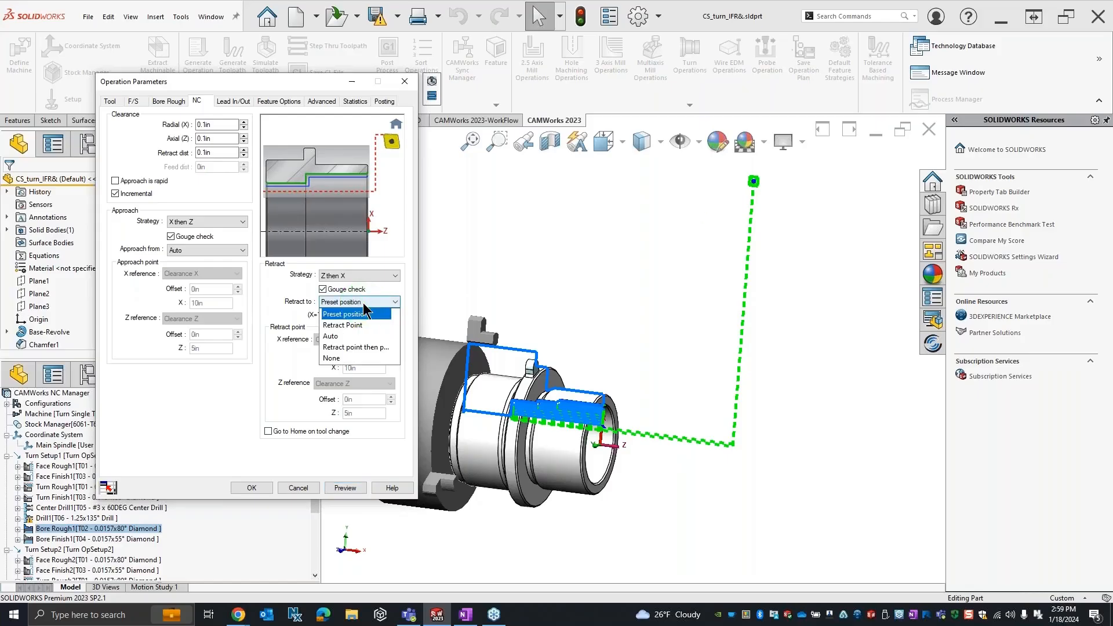
click(359, 347)
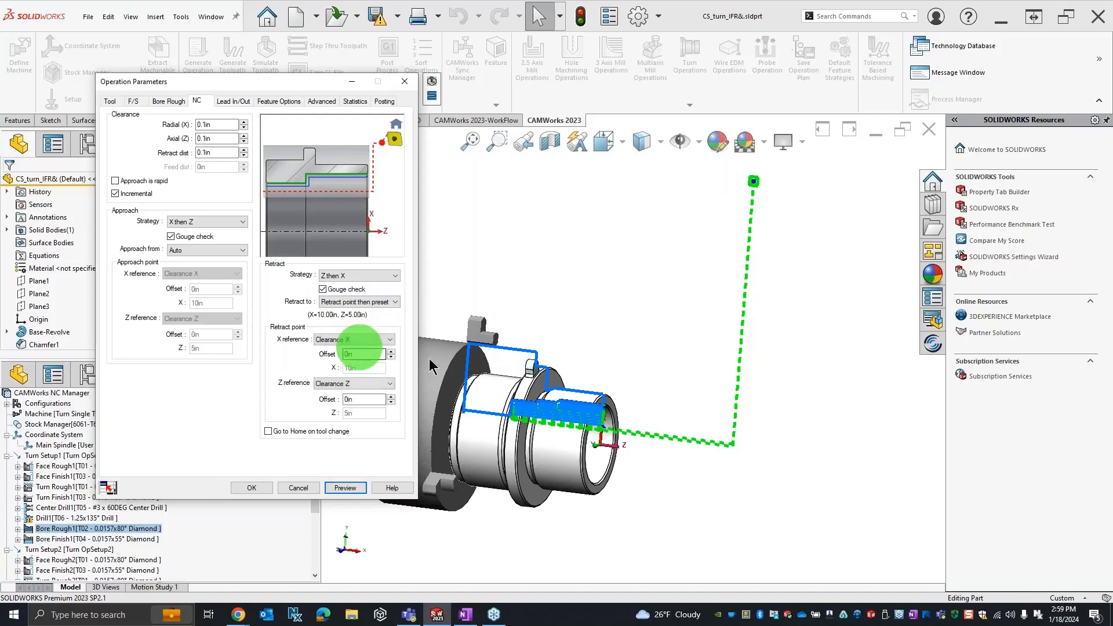
click(409, 88)
Step: Preview the Bore Finish1 toolpath in Turn Setup1 with its retract to the preset position
right_click(62, 316)
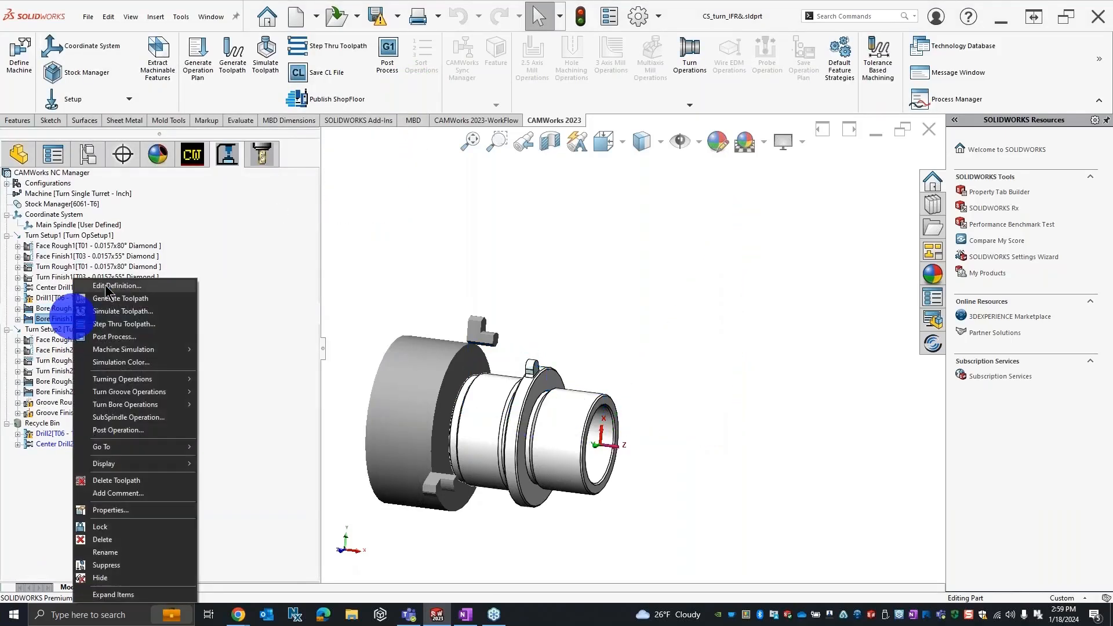
click(106, 284)
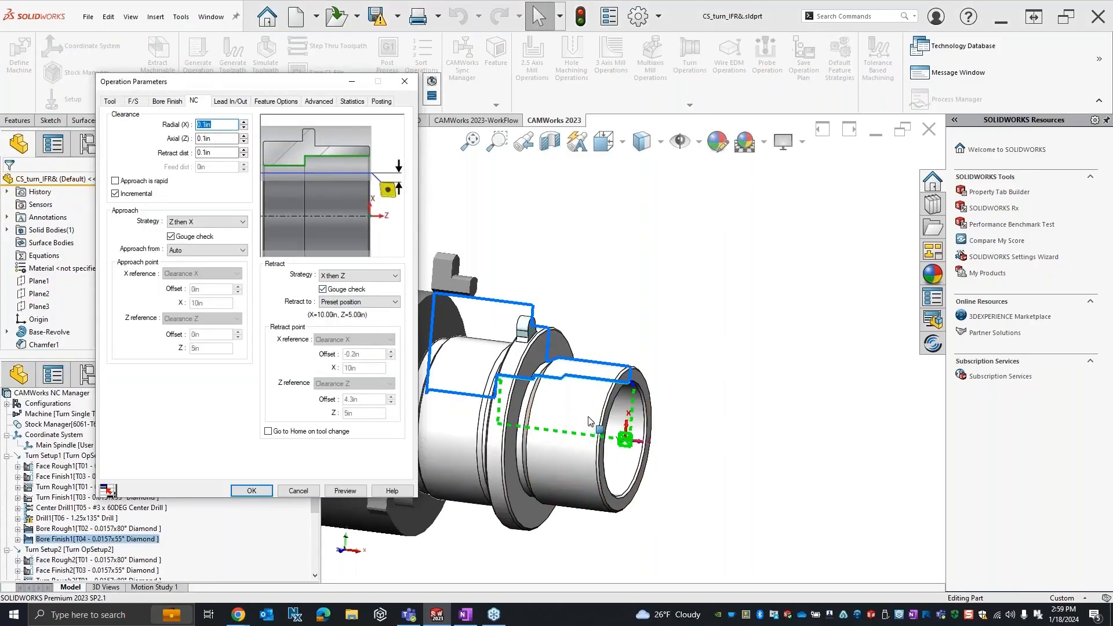
scroll(589, 421, down, 1)
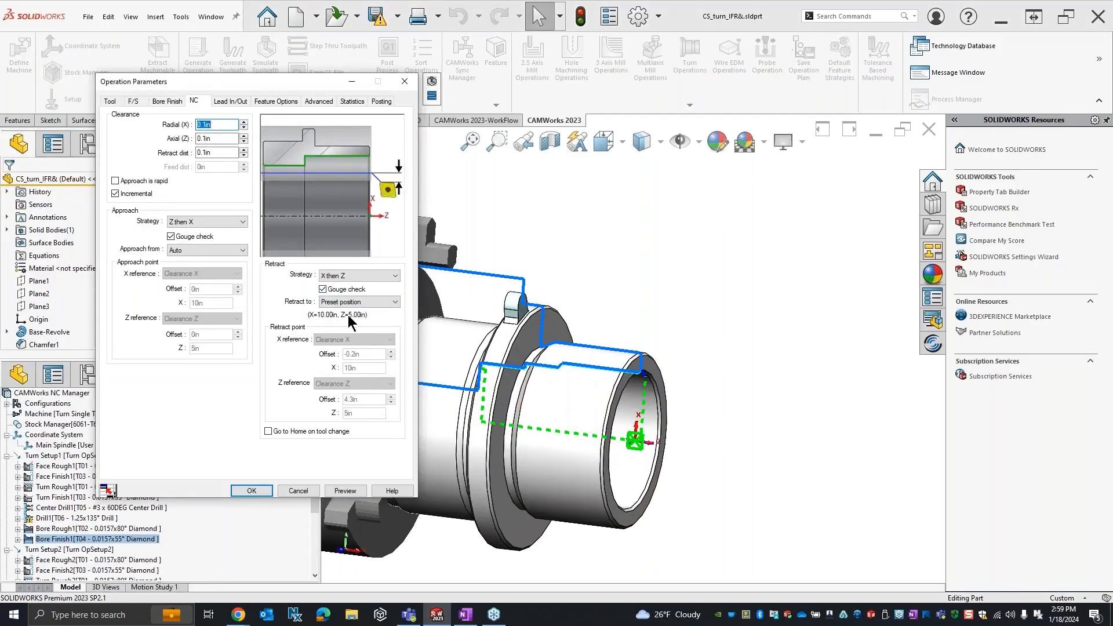
click(346, 490)
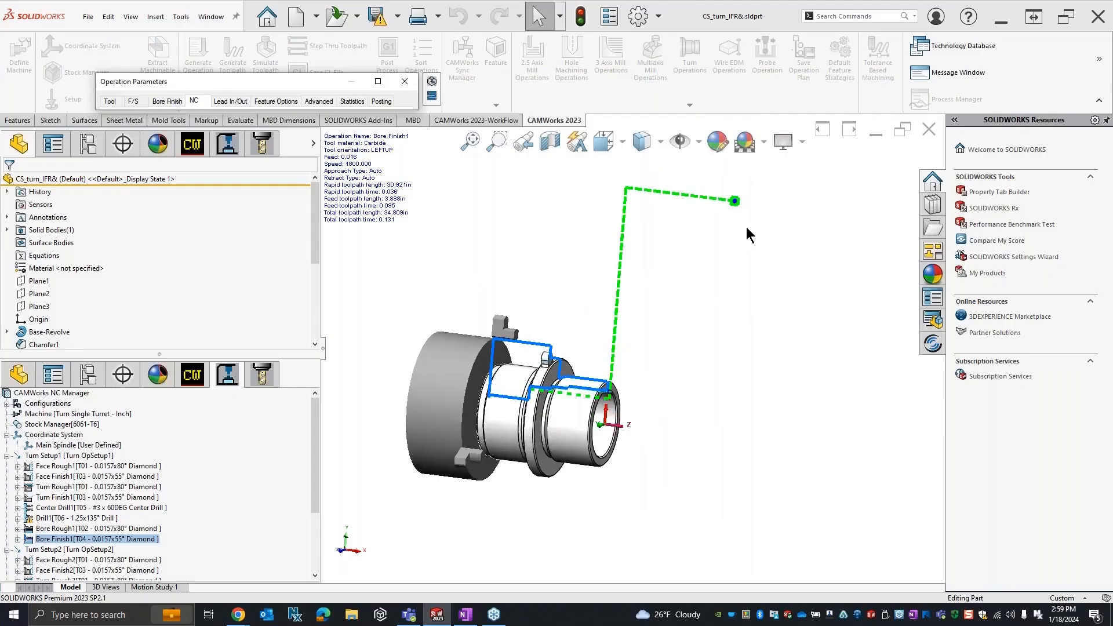
click(373, 88)
Step: Set Bore Finish1 to retract to Retract point then preset, preview the toolpath, and accept the operation parameters
click(347, 302)
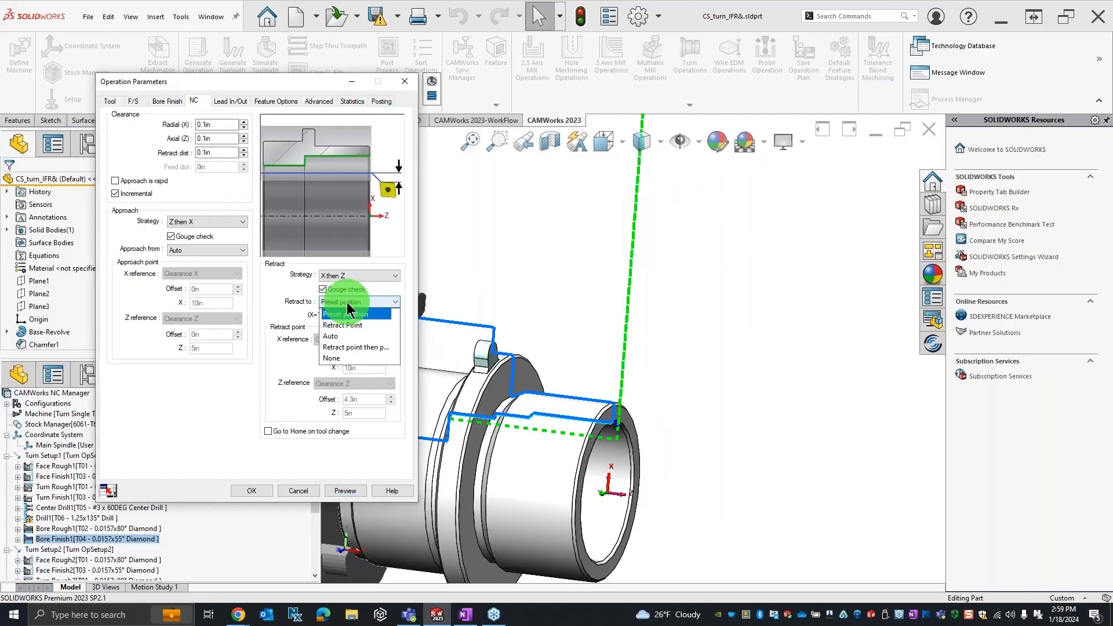
click(349, 346)
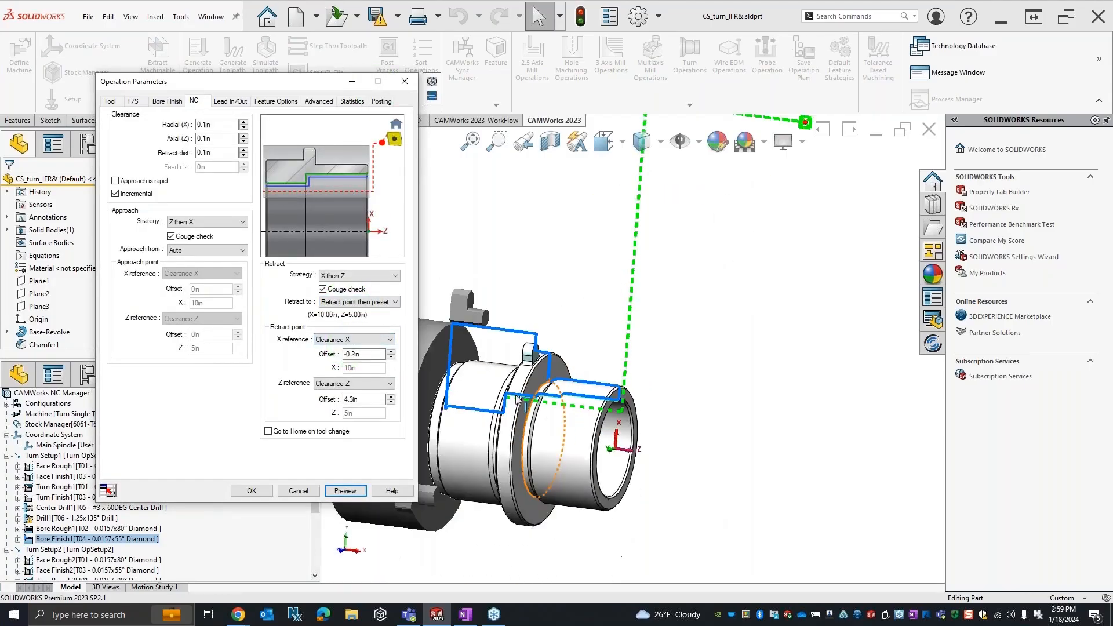
scroll(517, 399, down, 3)
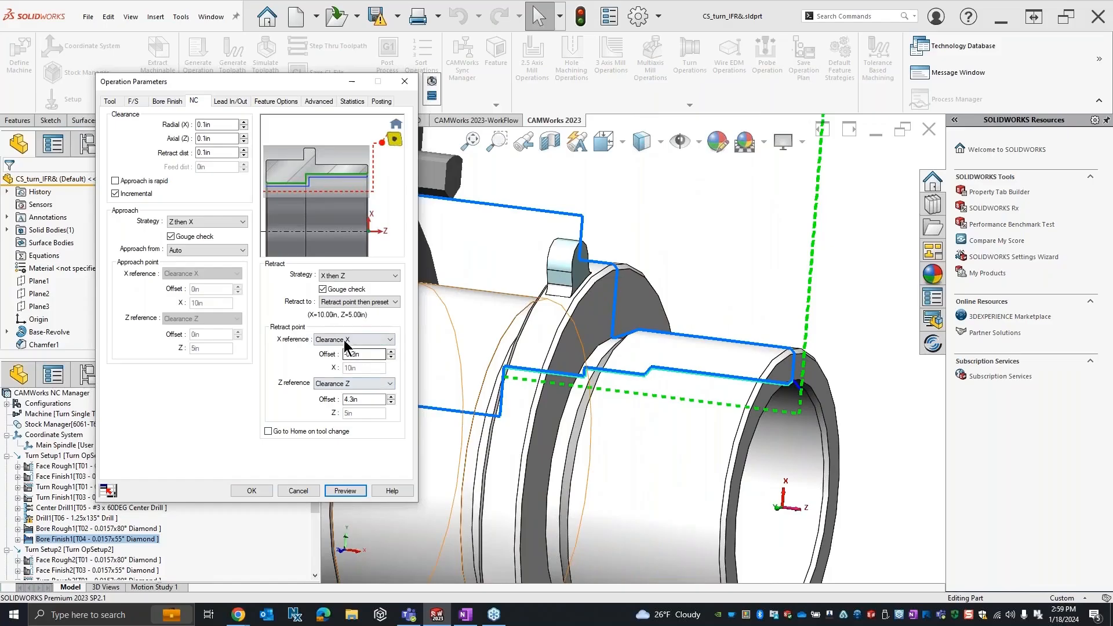
click(390, 356)
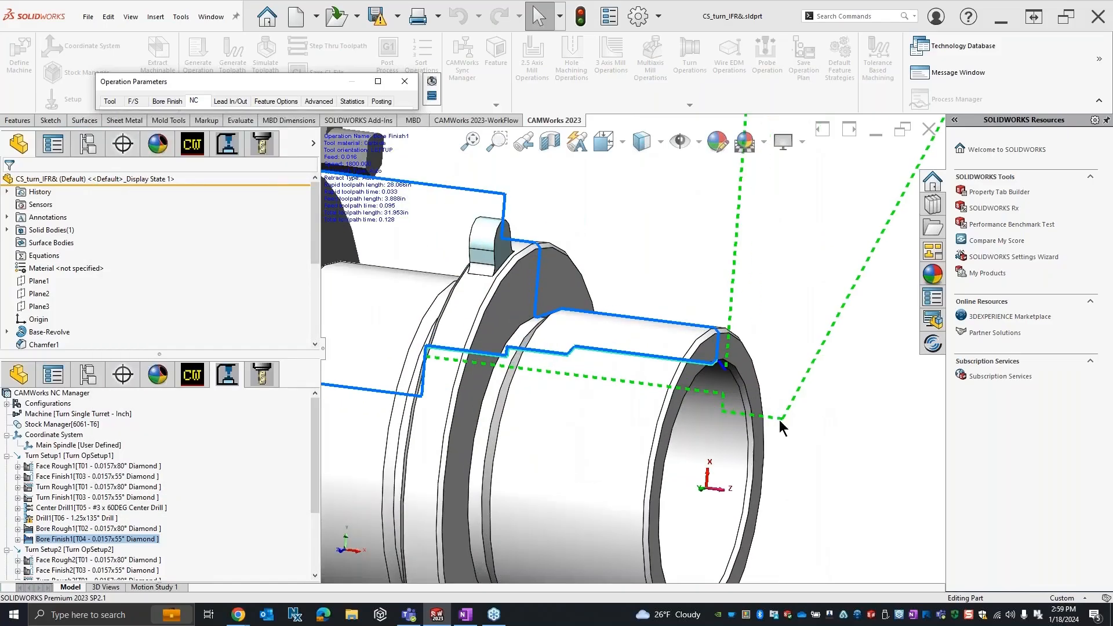
scroll(780, 419, up, 5)
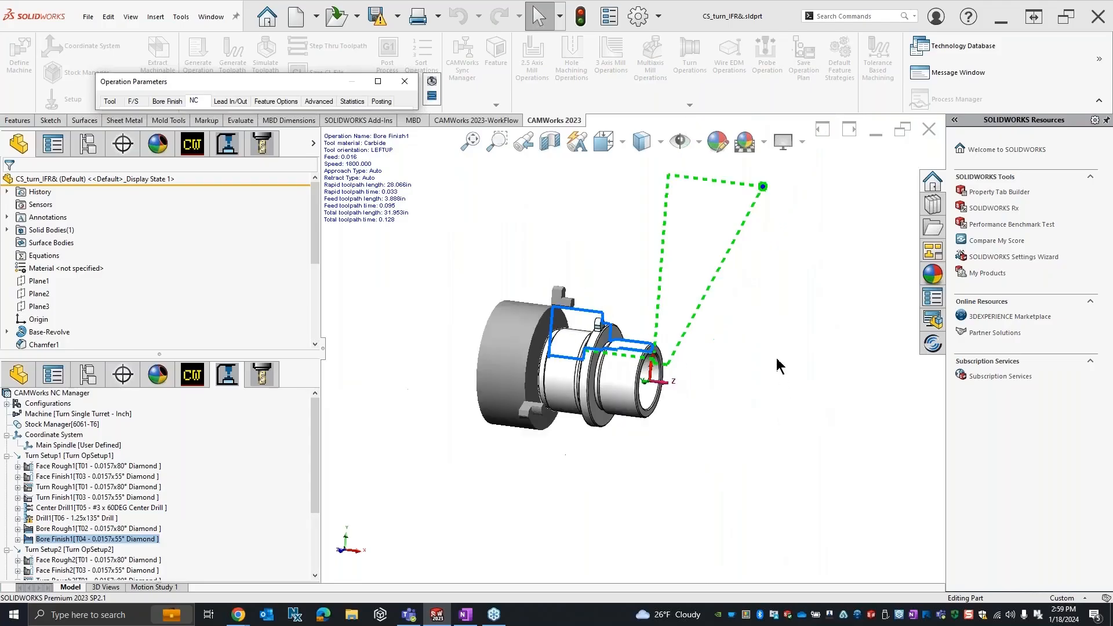
scroll(754, 220, down, 2)
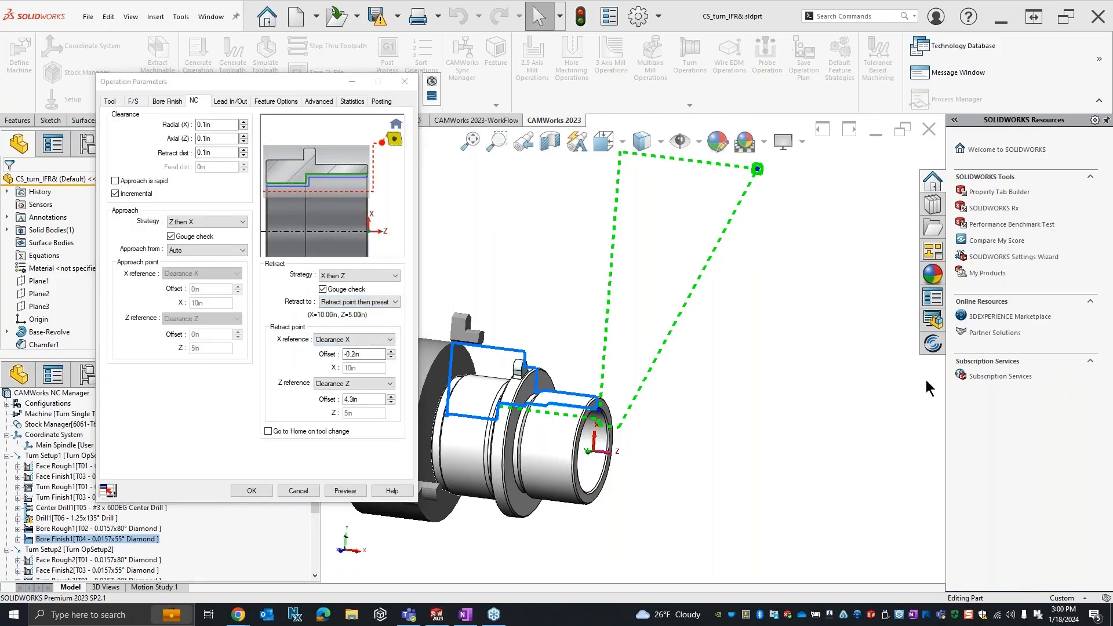
key(Return)
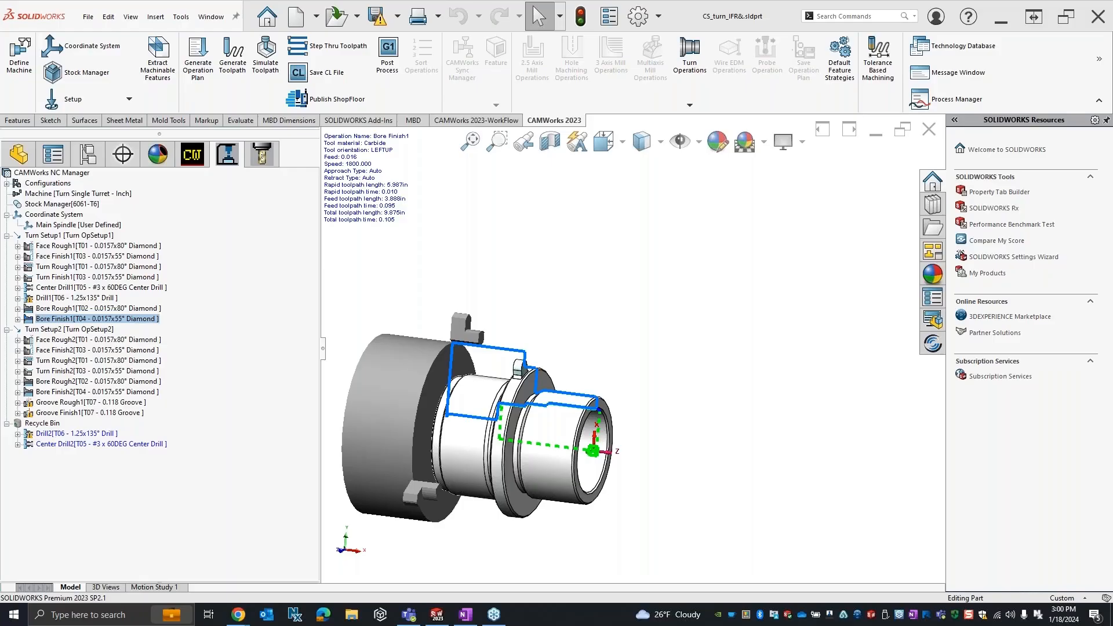
Step: Close the turned part and open multisurface_alt&.sldprt from the Lesson 08 folder of SOLIDWORKS CAM Standard_2022, accepting the data conversion notice
click(929, 128)
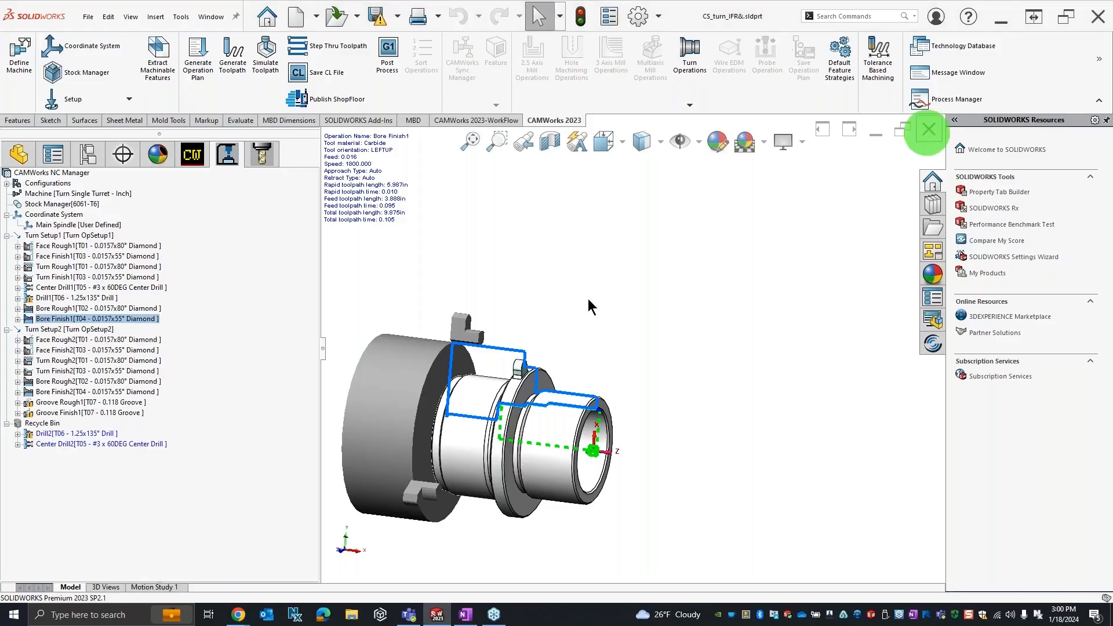
click(85, 22)
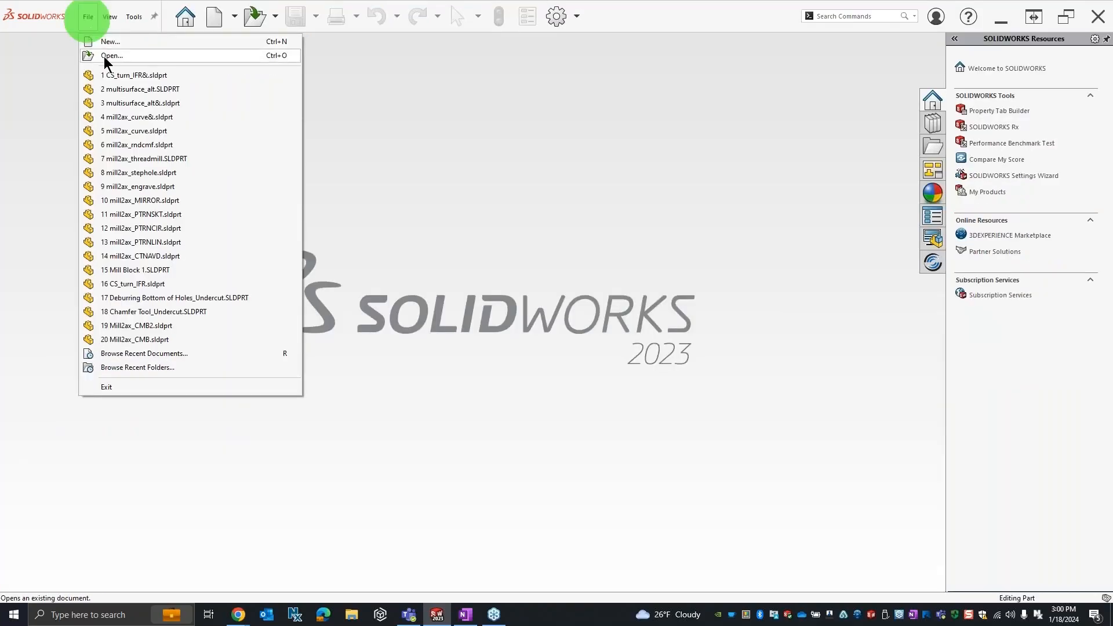
click(104, 55)
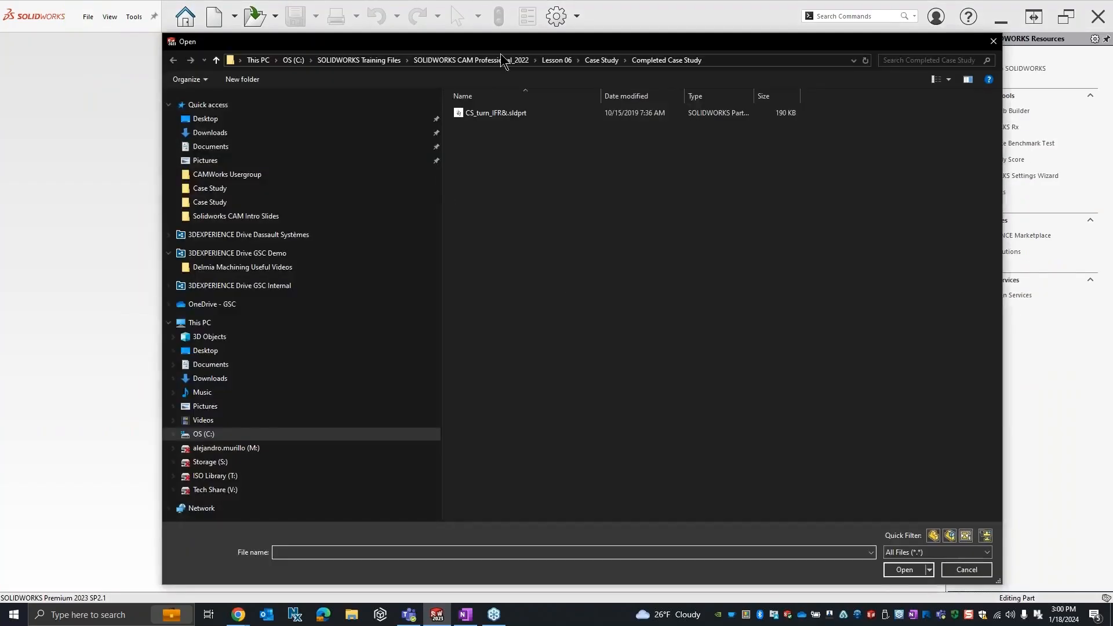
click(371, 60)
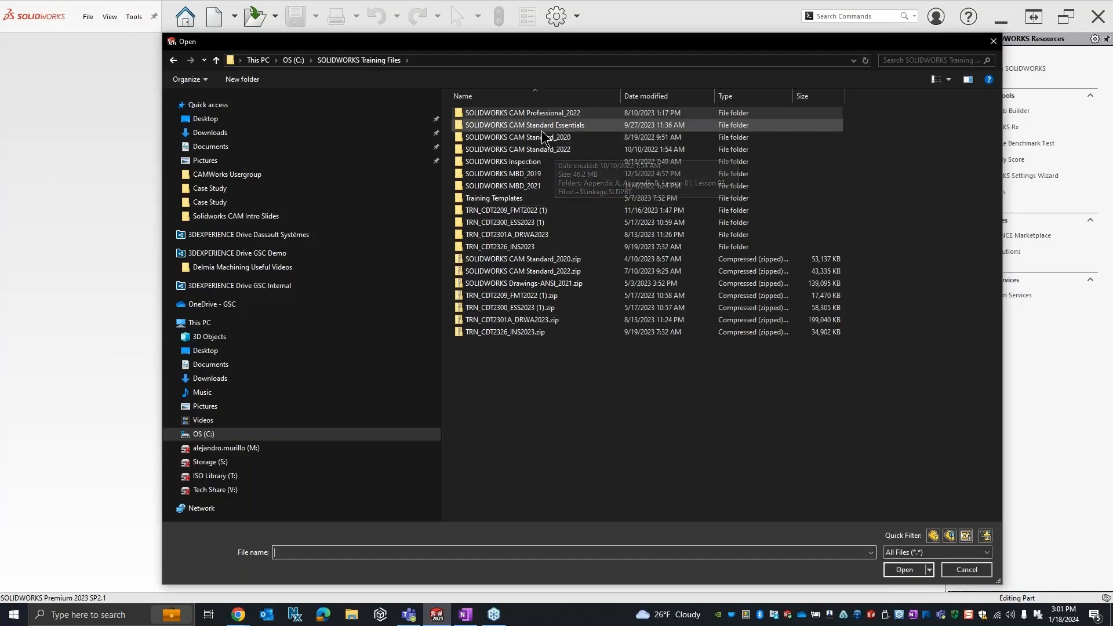
click(529, 153)
double_click(529, 152)
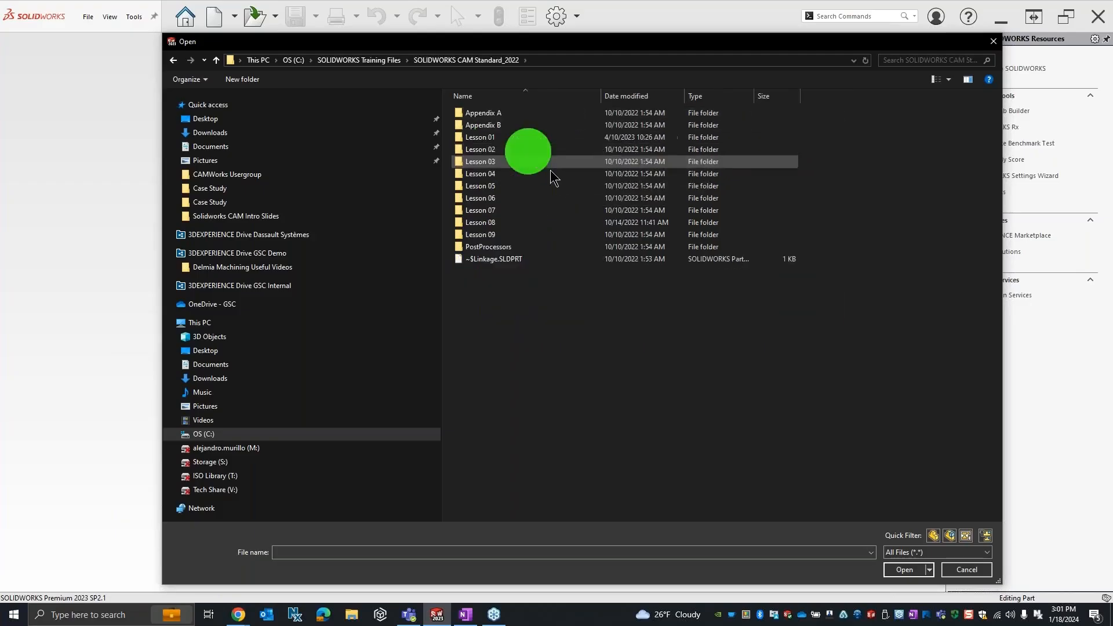
click(491, 225)
double_click(491, 225)
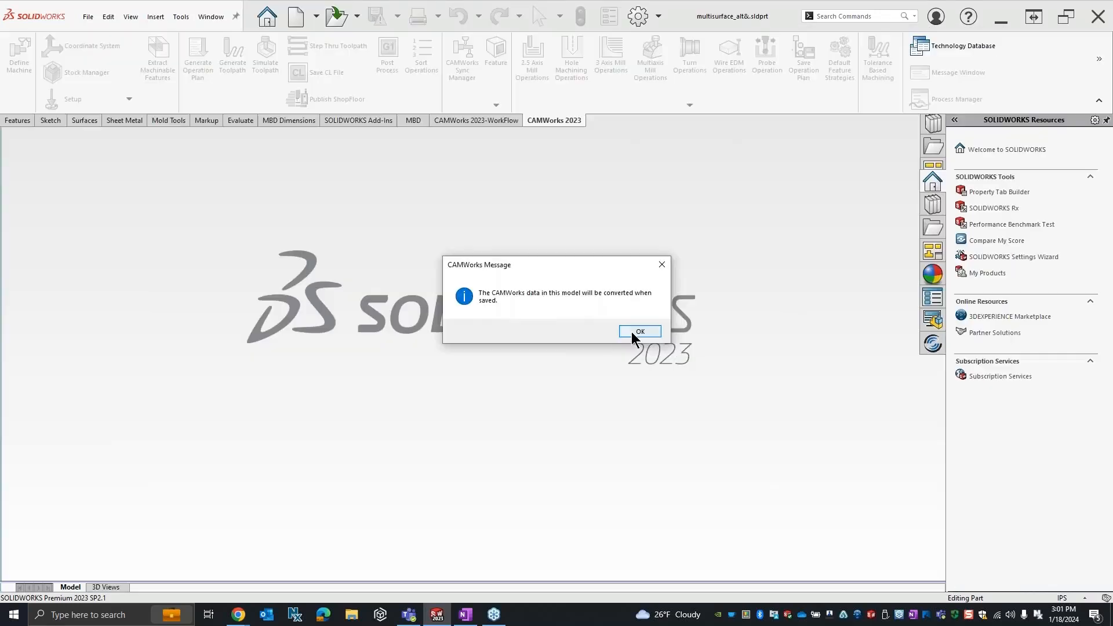
click(633, 331)
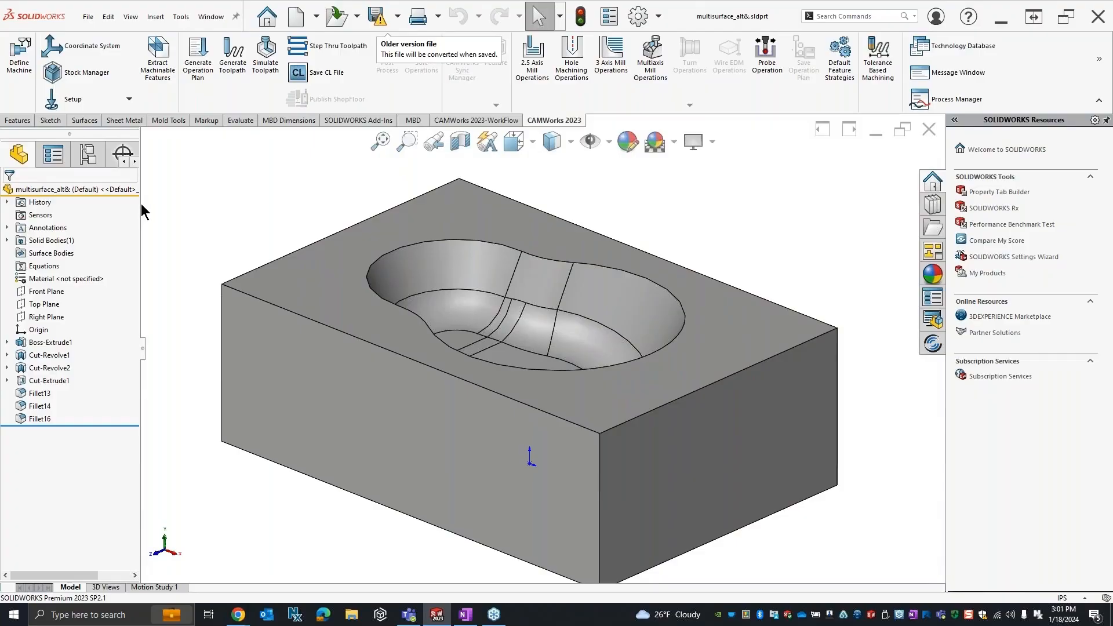
Step: Examine the part's multi surface feature and the Z Level1 toolpath among its mill operations
click(64, 226)
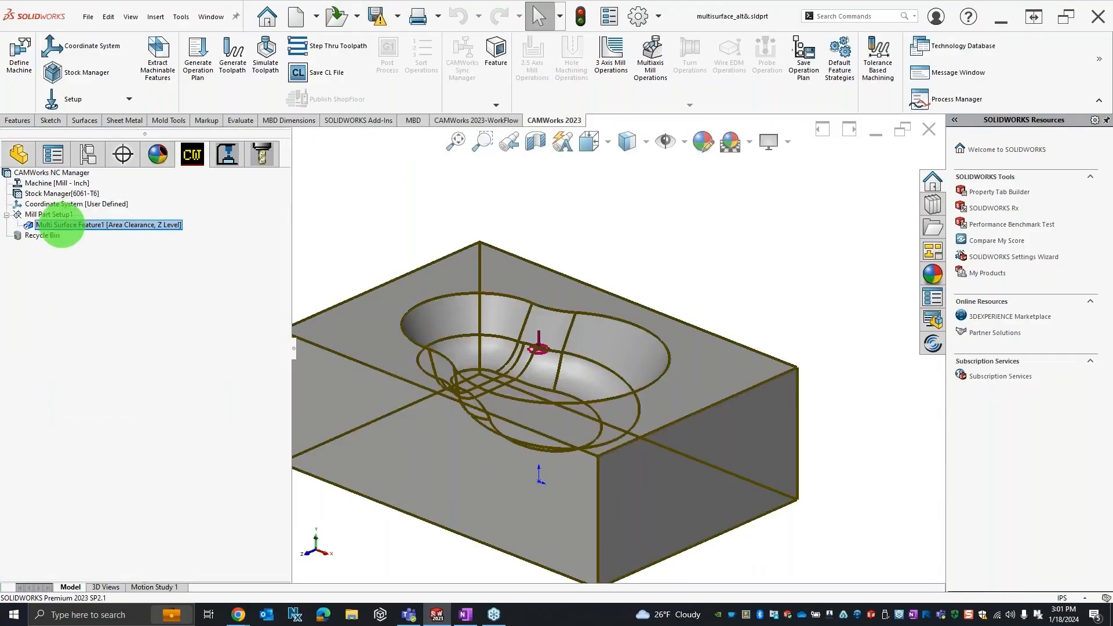
click(224, 156)
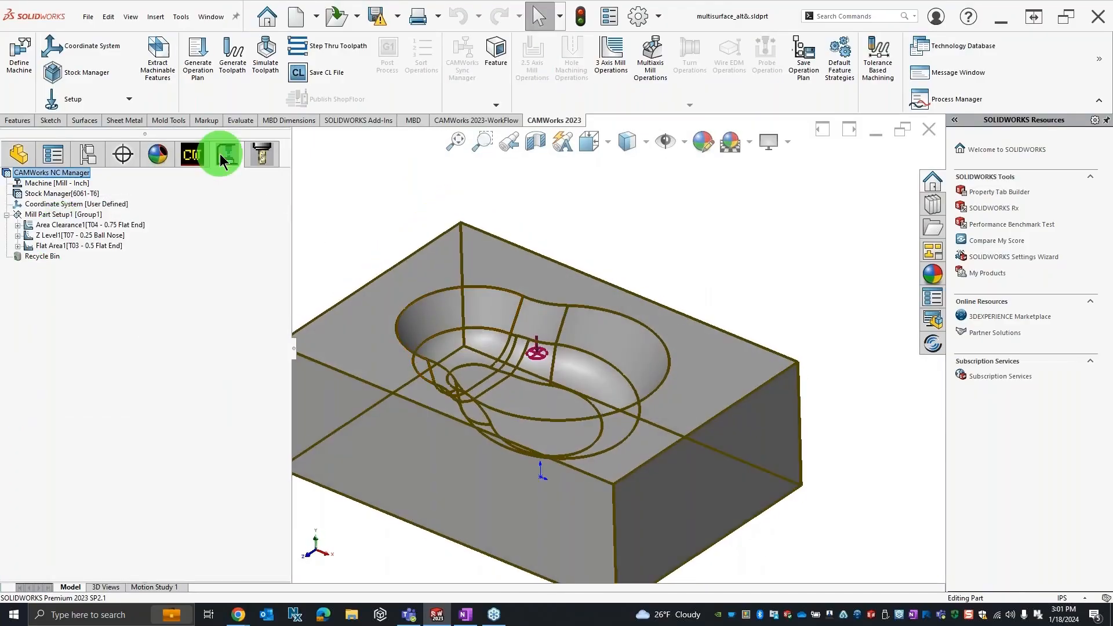
click(87, 235)
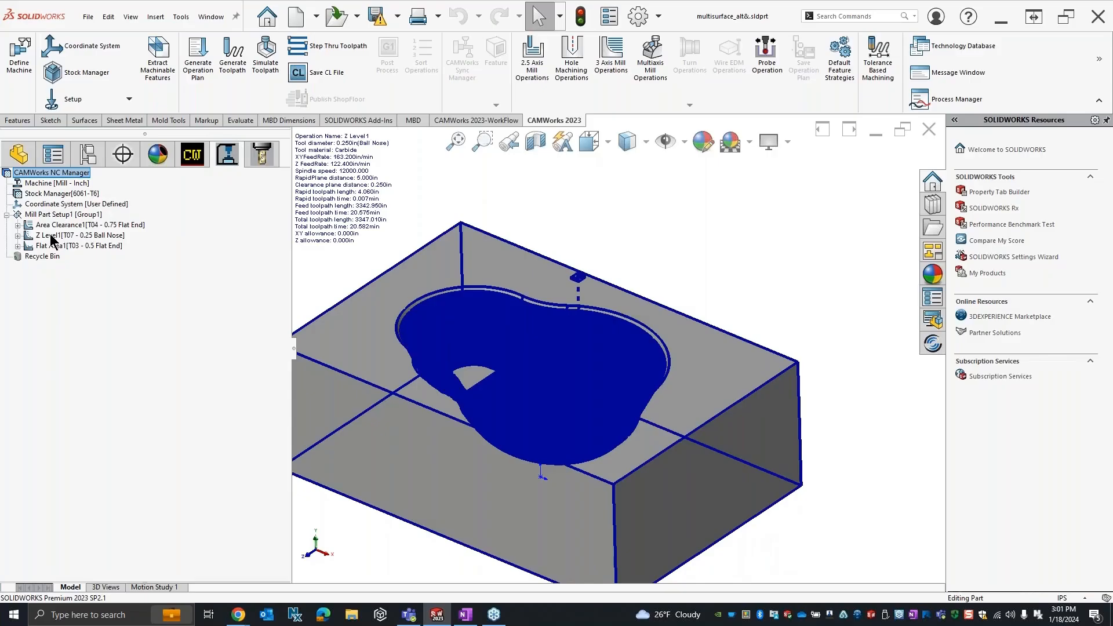
Step: Review the Z Level1 operation's tool, feed and speed, Z level, NC, links and advanced parameters, and close them without changes
right_click(51, 235)
click(62, 238)
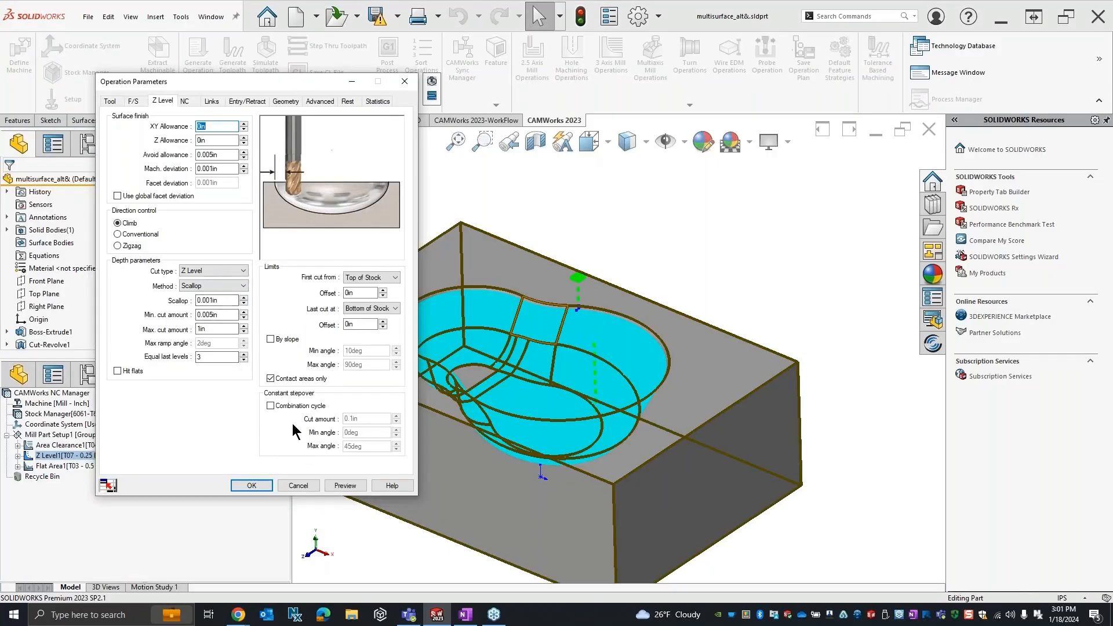
click(110, 101)
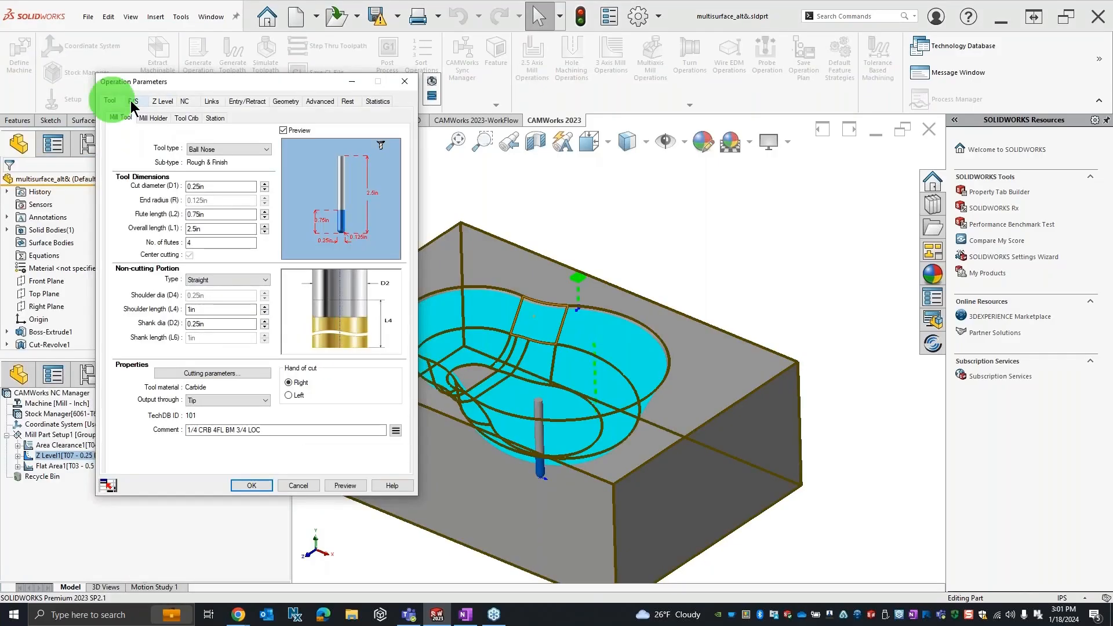
click(133, 101)
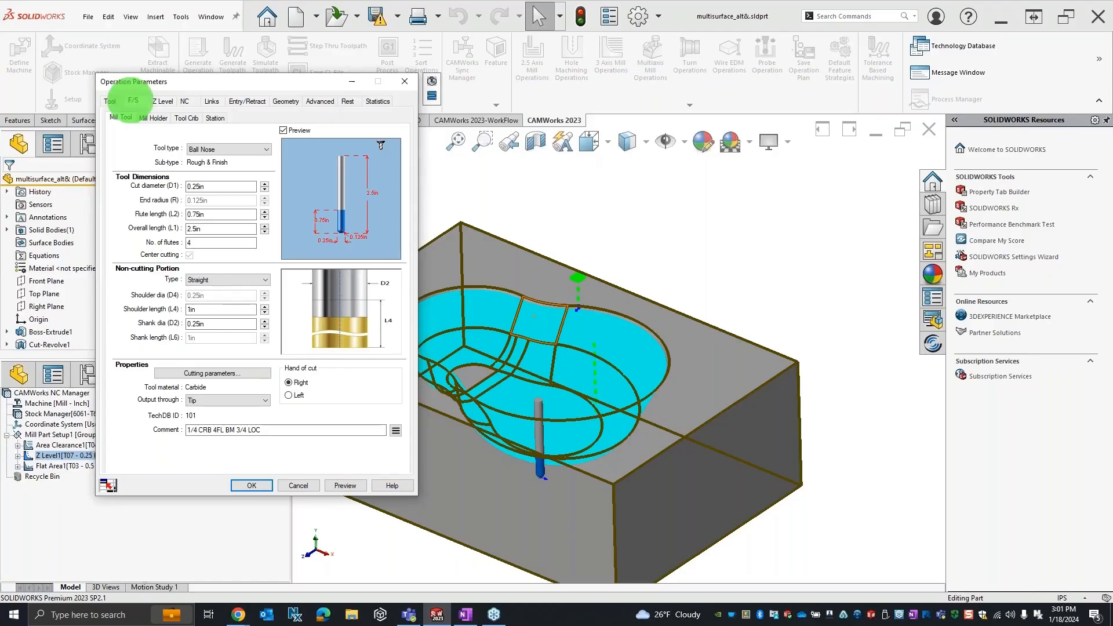
click(162, 101)
click(184, 102)
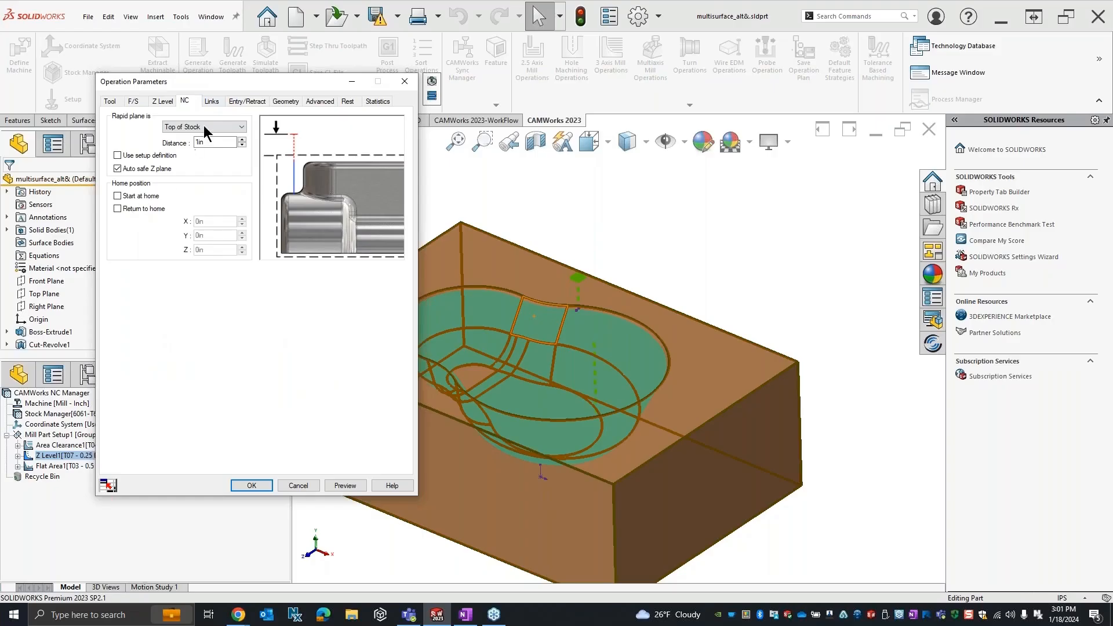
click(212, 101)
click(322, 101)
click(404, 82)
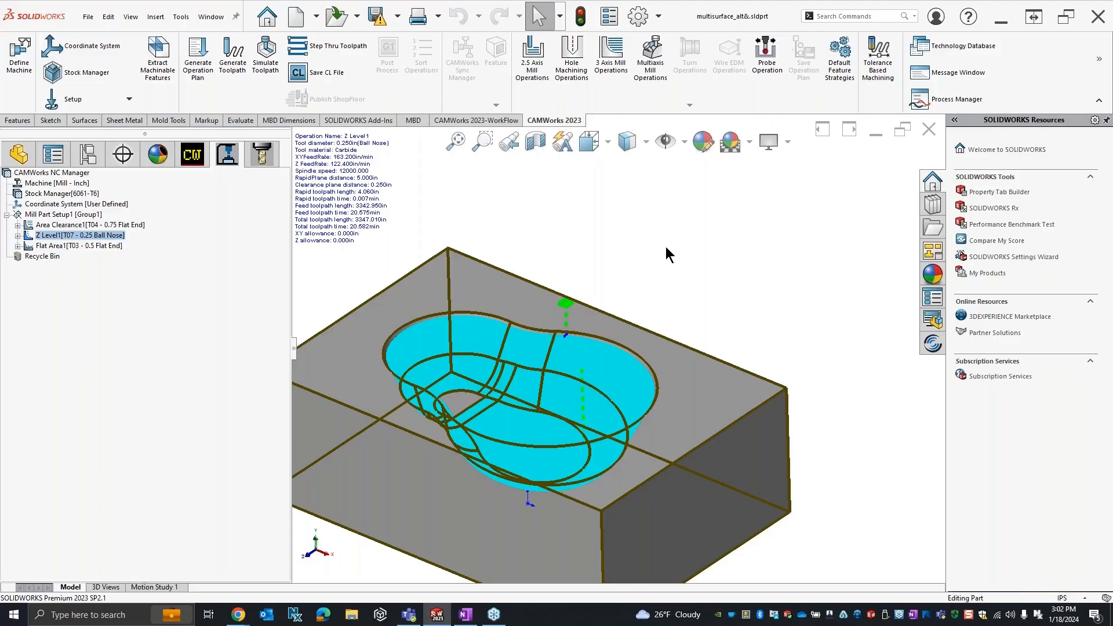
Step: Review the XY and Z allowances in the Z Level1 operation's Z level parameters, and close them without changes
right_click(78, 236)
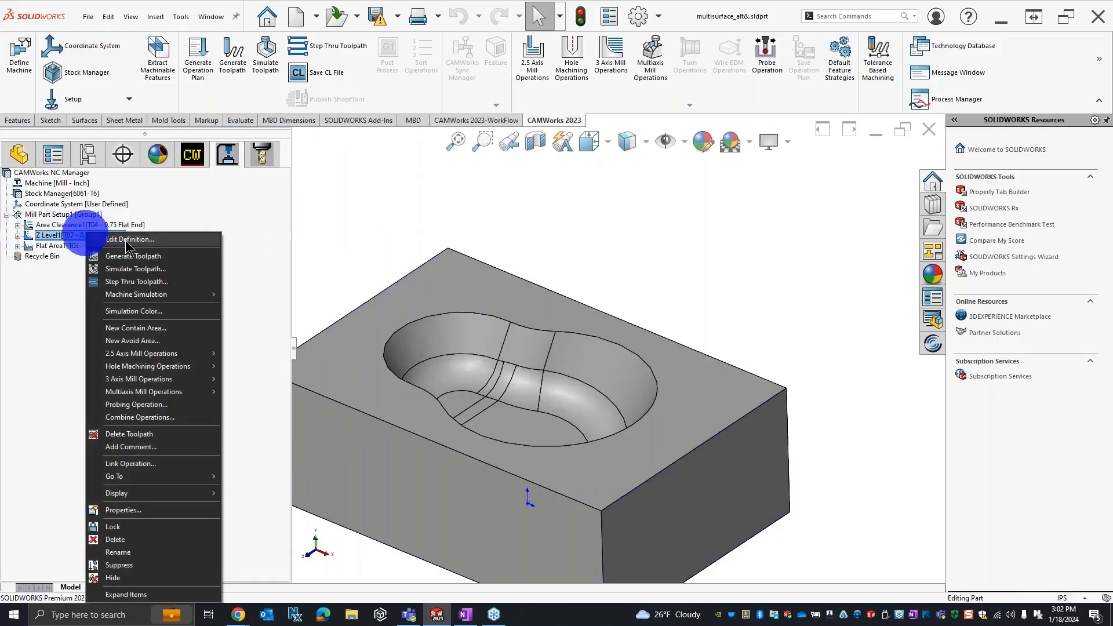
click(125, 240)
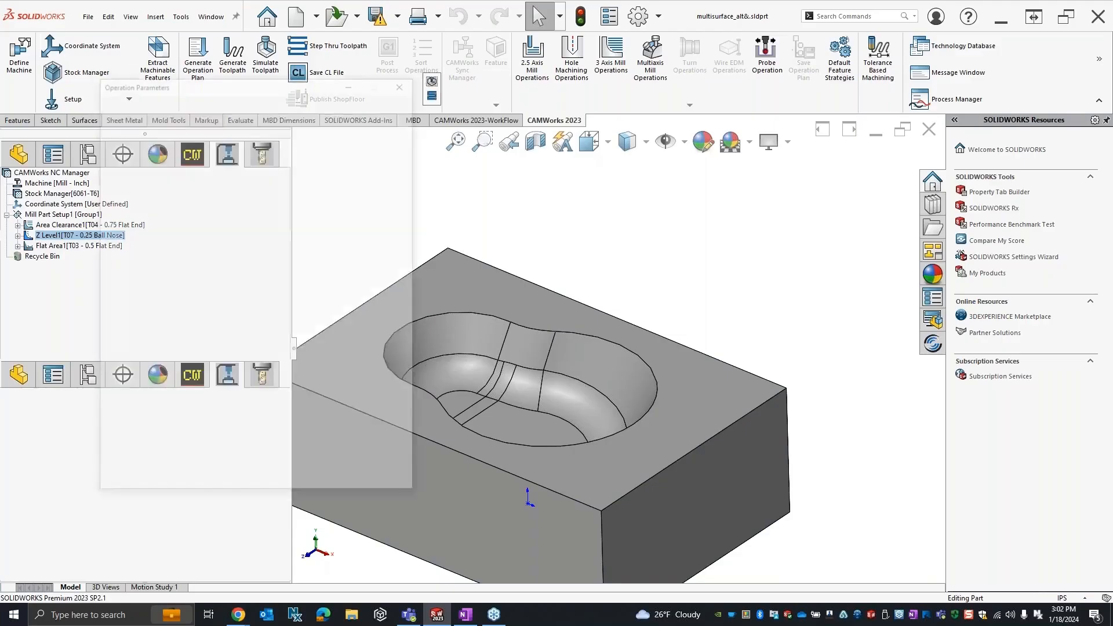
click(164, 102)
click(210, 127)
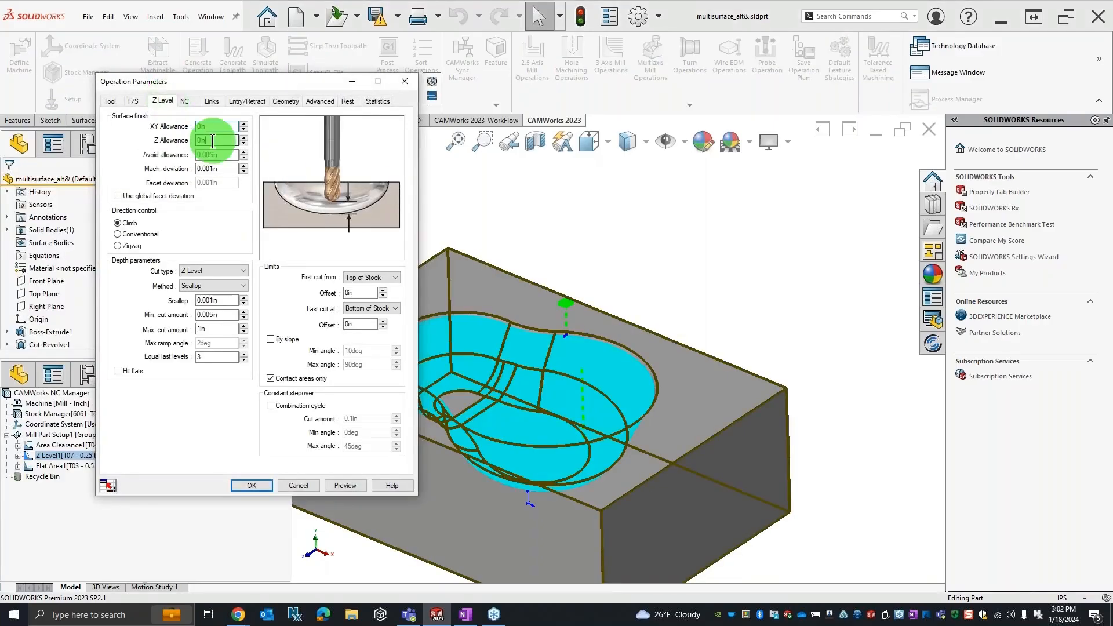
click(211, 126)
click(215, 139)
click(213, 127)
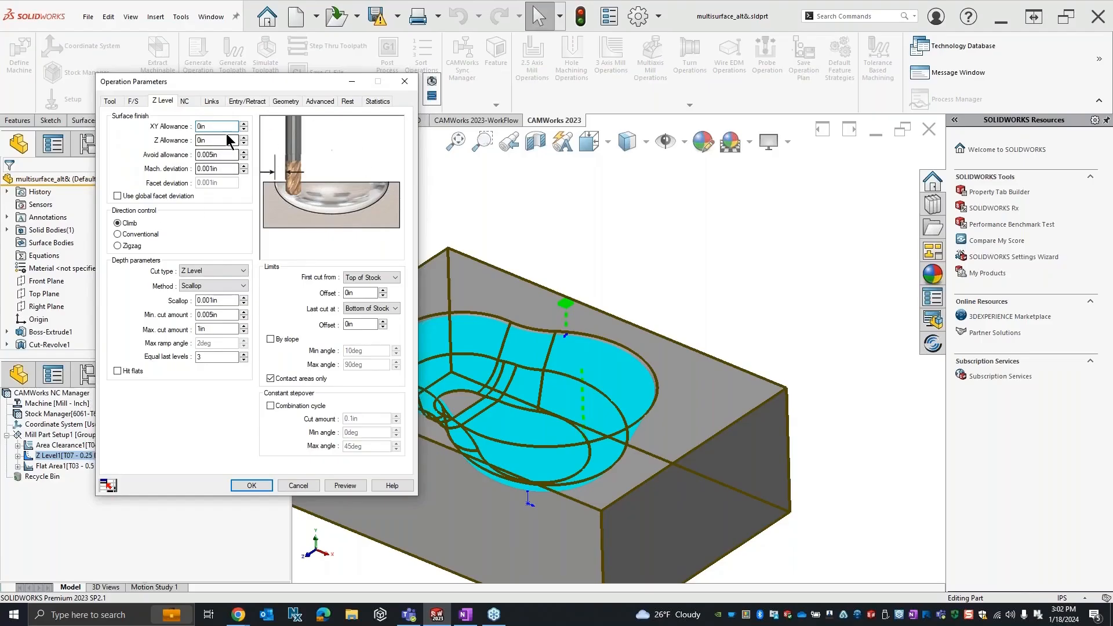
click(298, 485)
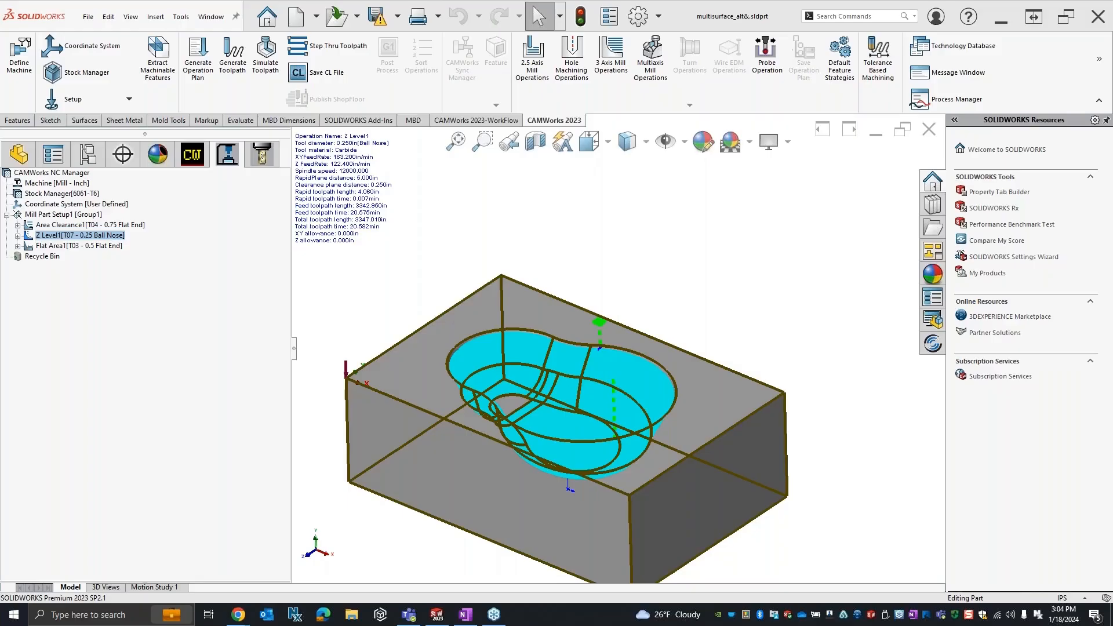
Step: Close multisurface_alt&.sldprt without saving changes
scroll(574, 286, up, 2)
scroll(583, 294, down, 2)
click(912, 130)
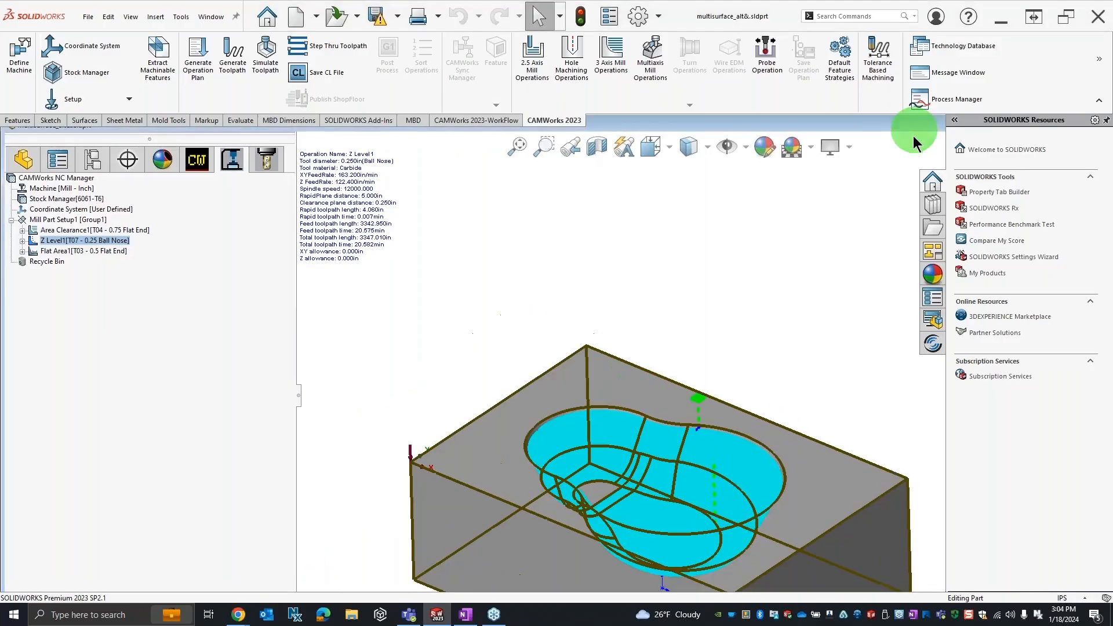
drag(918, 130, 719, 159)
click(842, 155)
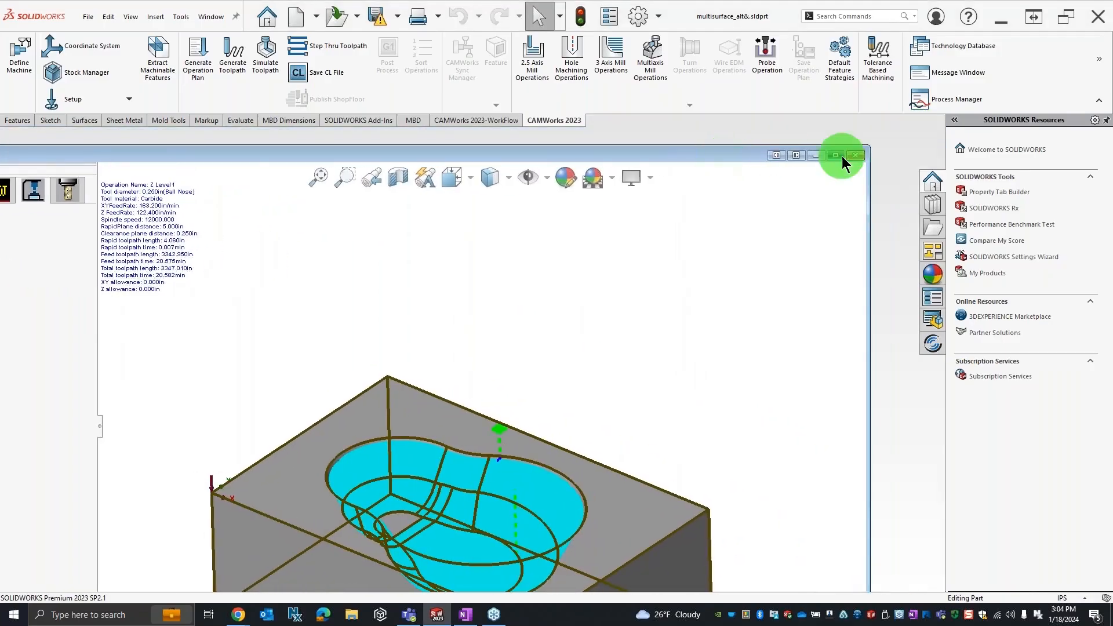
scroll(607, 261, up, 2)
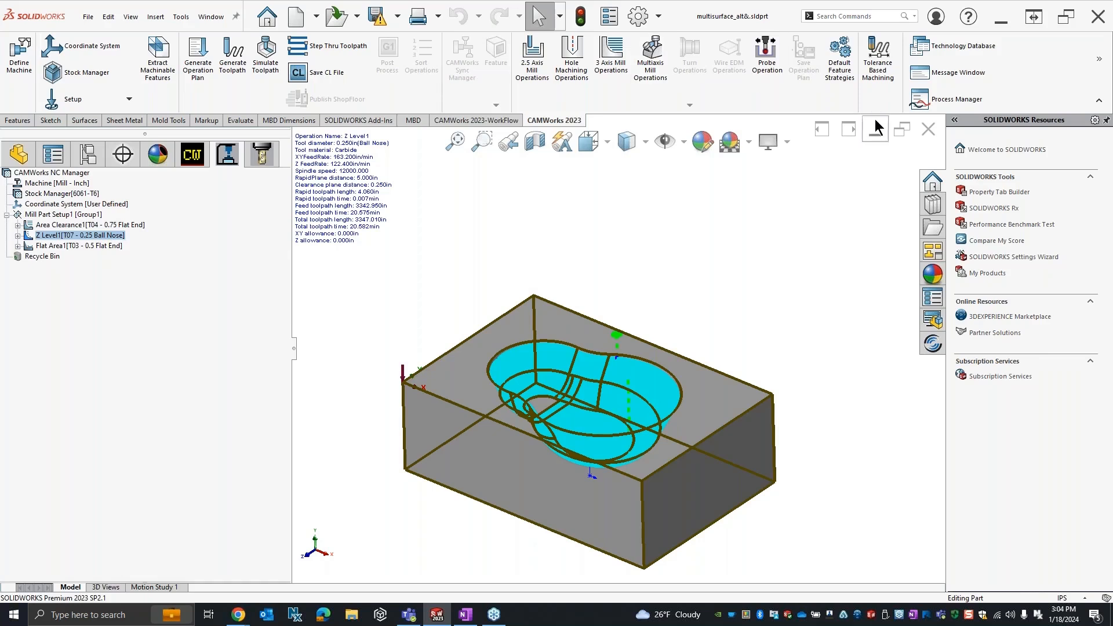
click(928, 130)
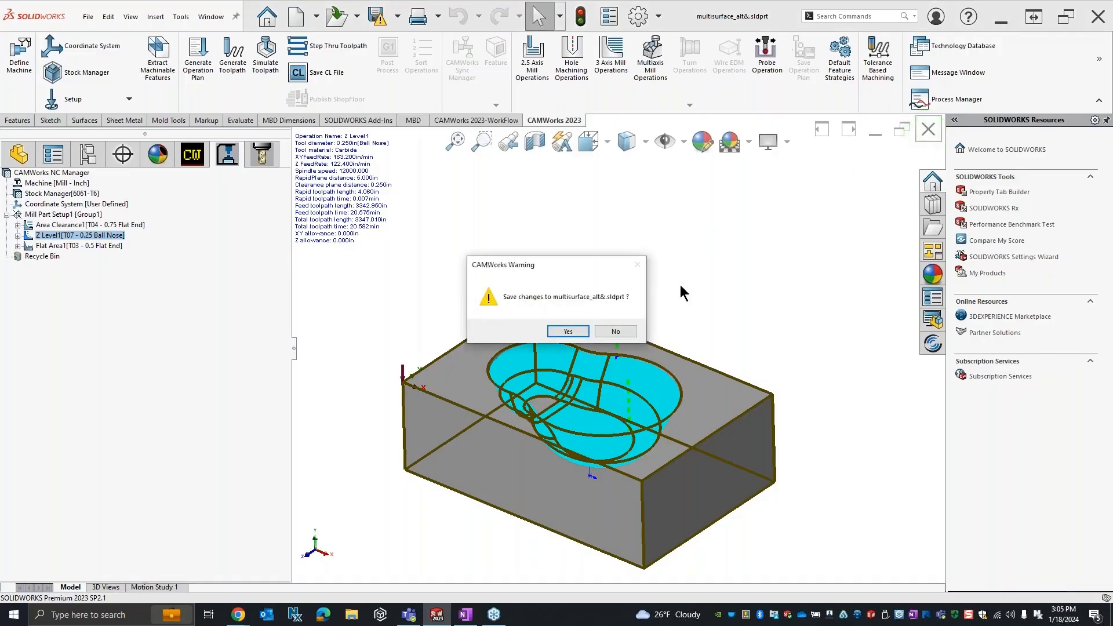
click(623, 325)
Step: Try to open the 2054788_M.SLDASM assembly with its CAMWorks data, check its operation tree, and close the assembly
click(82, 11)
mouse_move(83, 9)
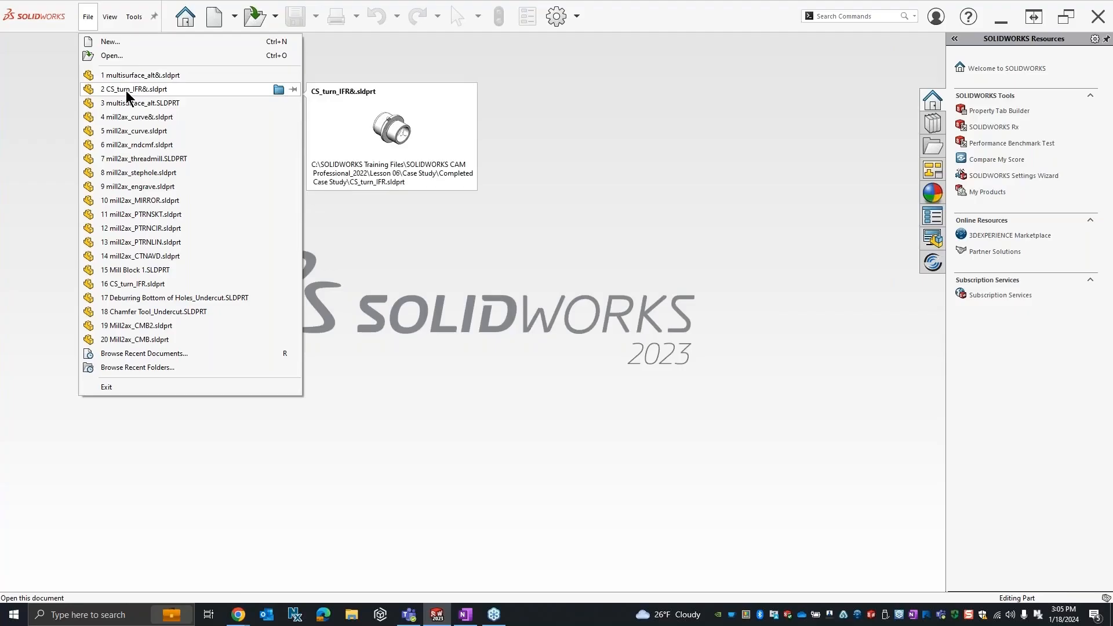
click(124, 56)
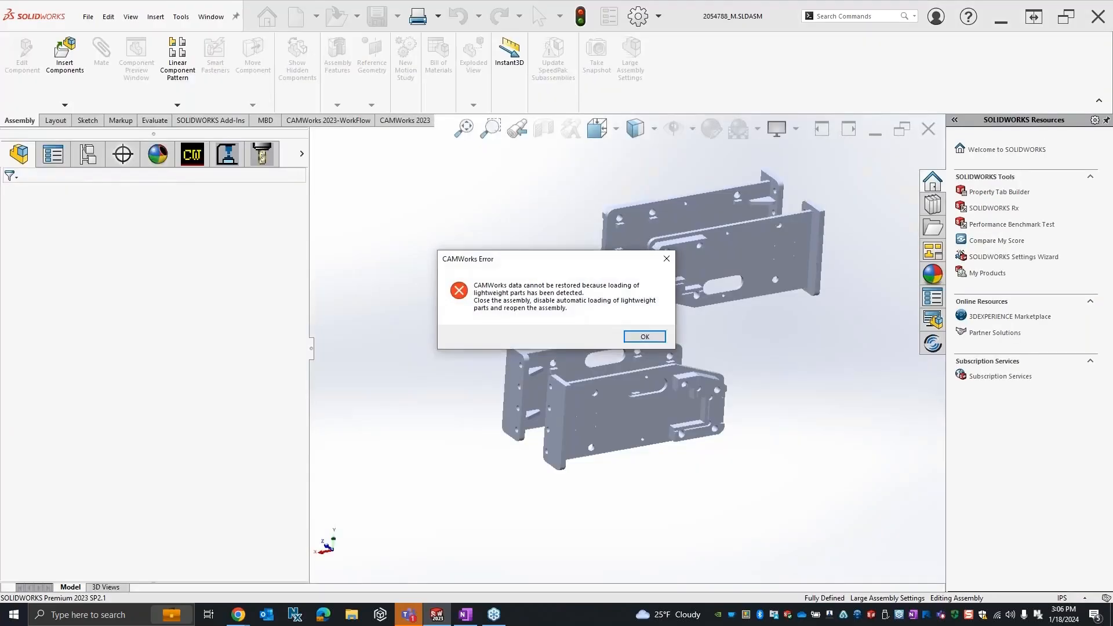
click(641, 336)
scroll(725, 278, down, 2)
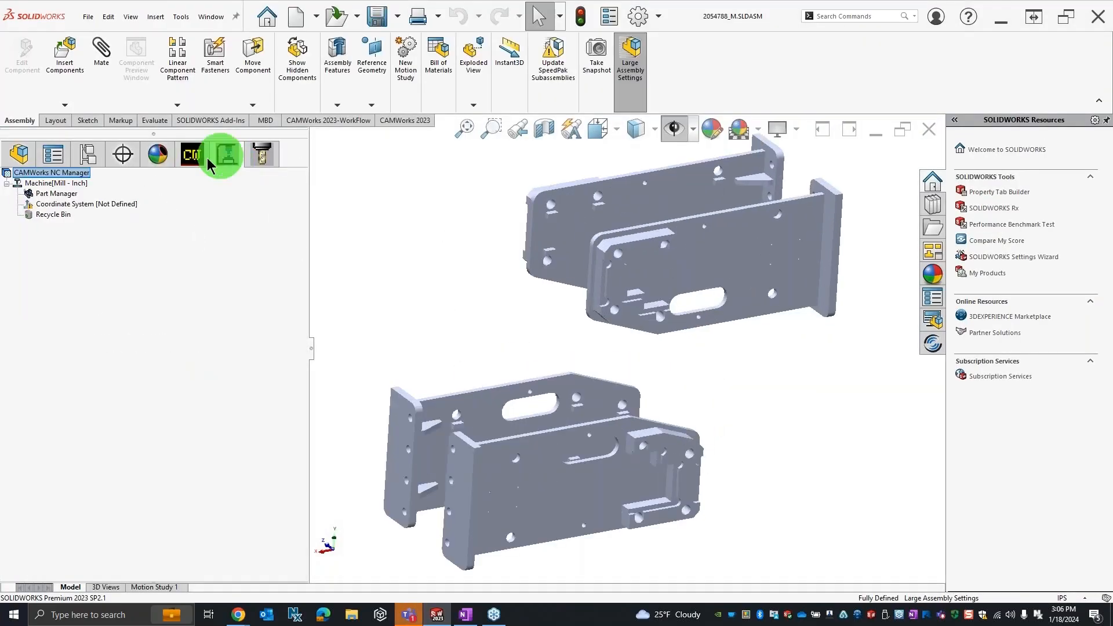
click(228, 154)
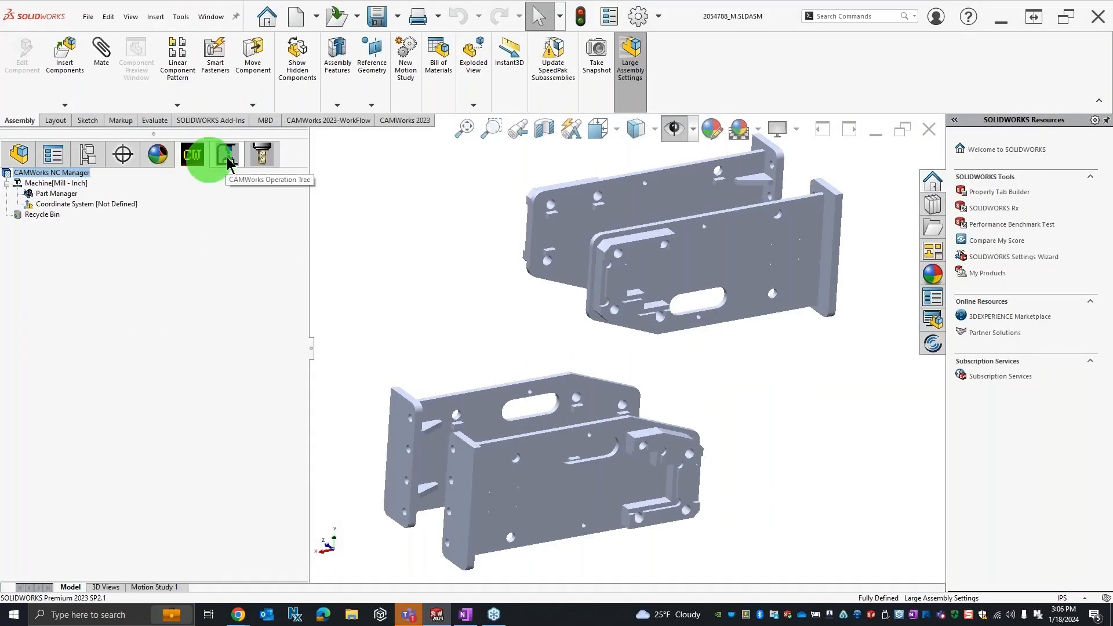
click(929, 128)
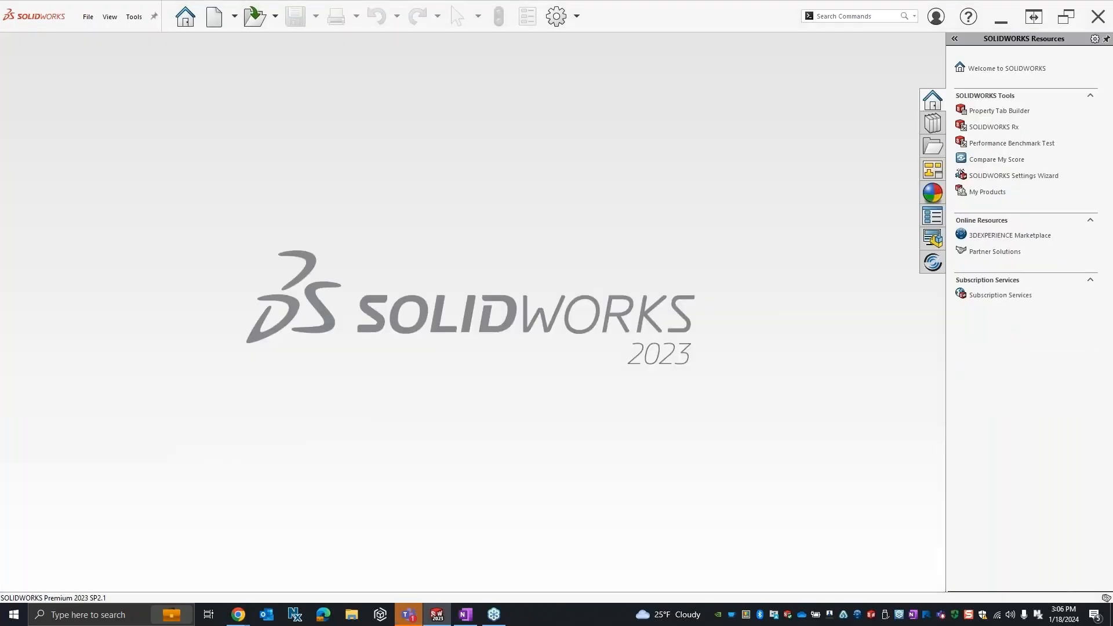
Step: Try to open 2054788_M.SLDASM from File Explorer in a second SOLIDWORKS session, accepting the CAMWorks license message
key(super+e)
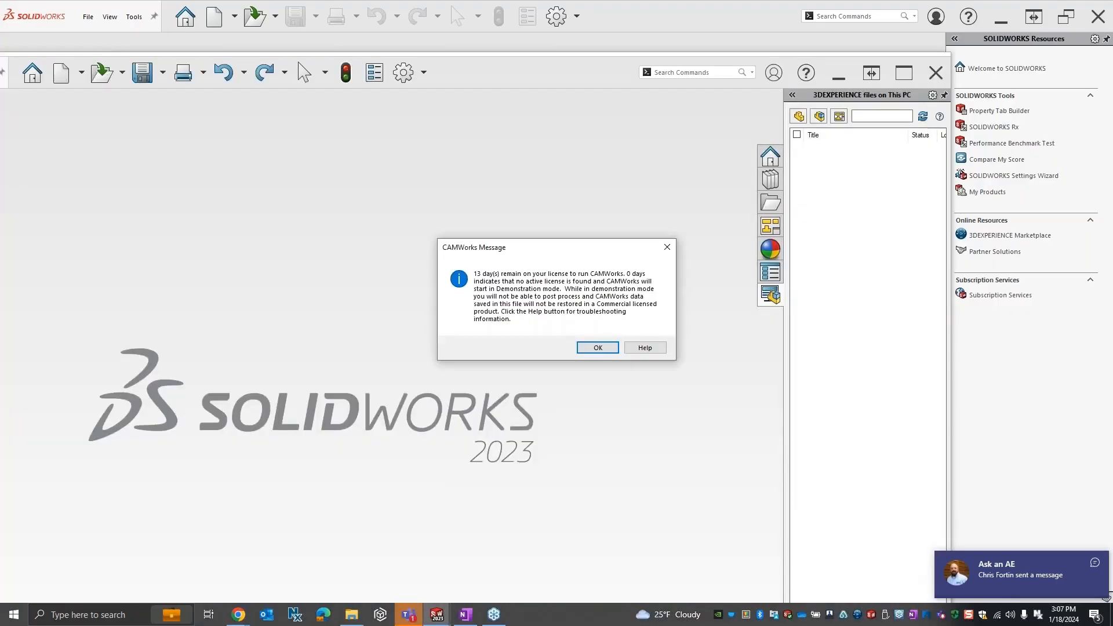
click(596, 348)
click(603, 348)
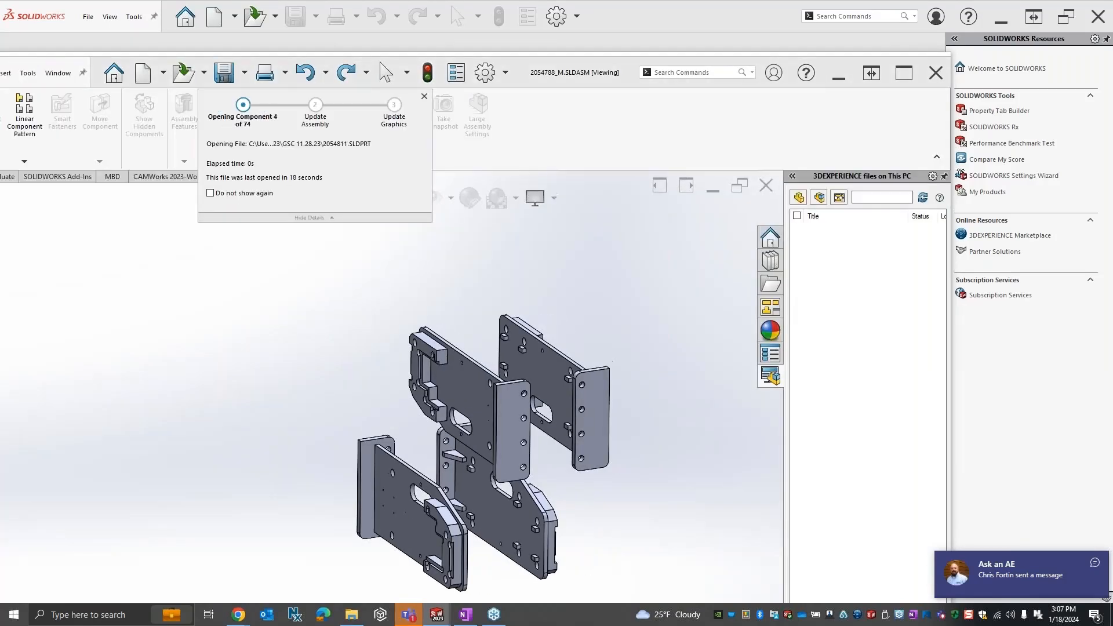
click(592, 359)
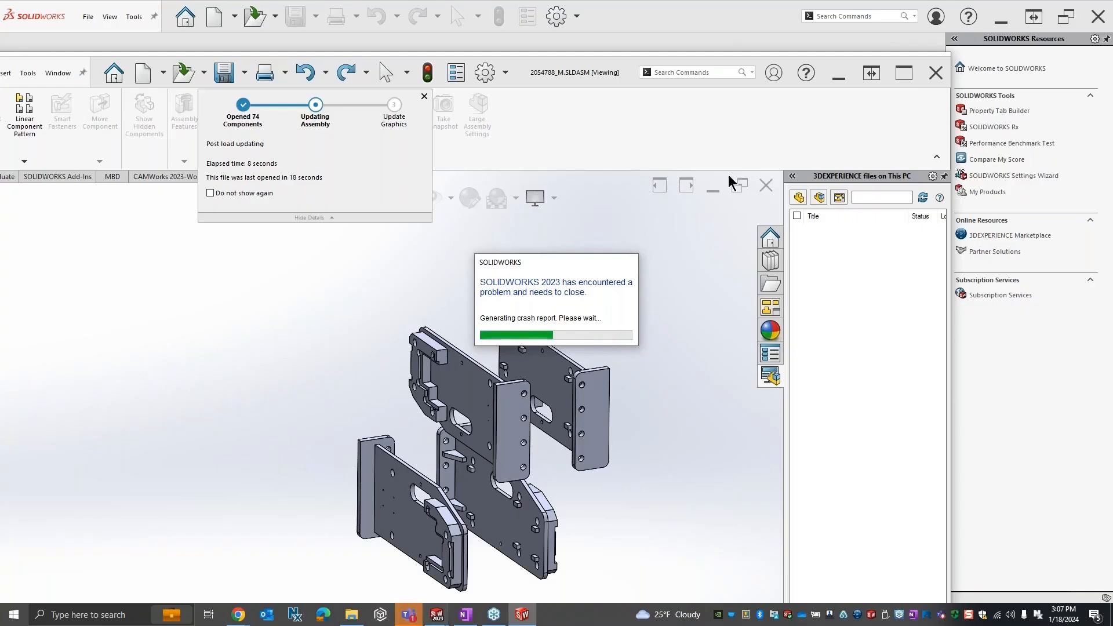
click(934, 74)
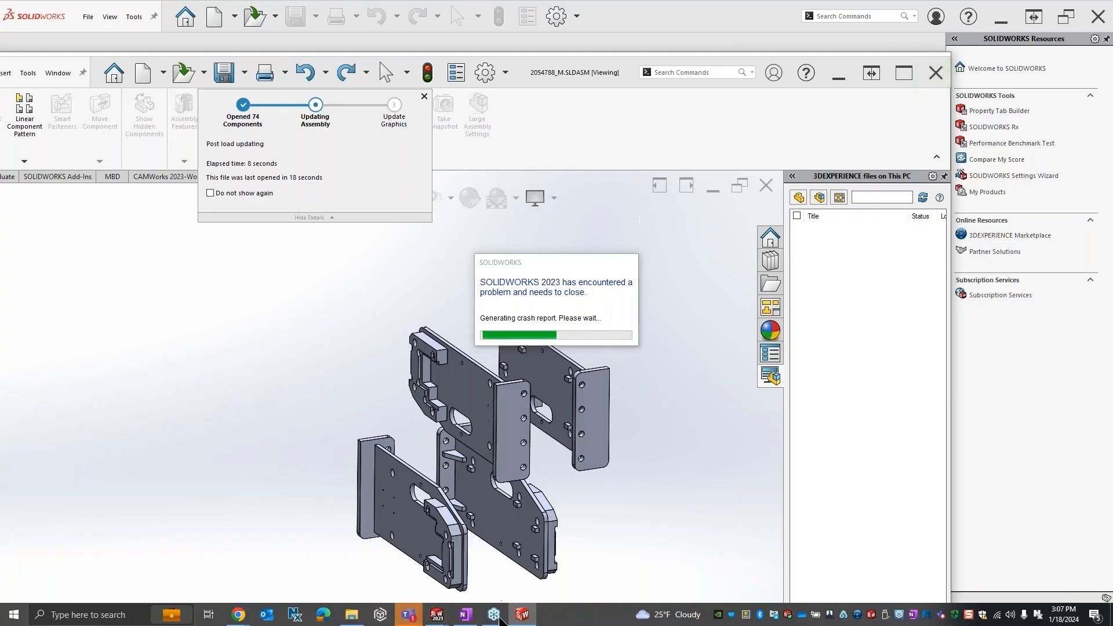
Step: Bring up Task Manager, dismiss the SOLIDWORKS crash and error report dialogs, and close Task Manager
right_click(556, 617)
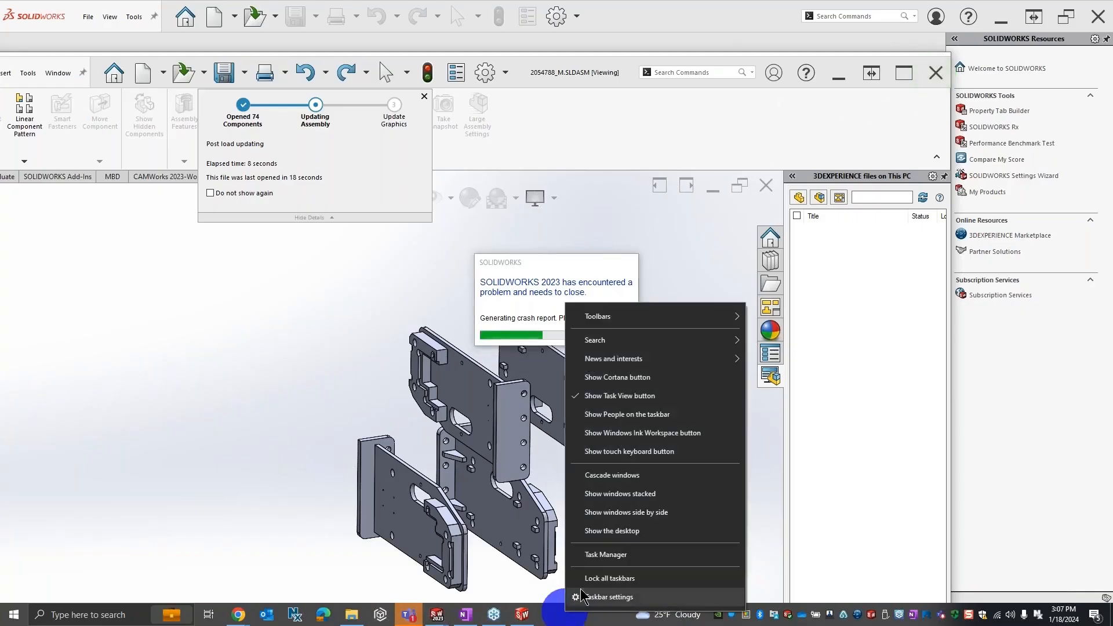
click(426, 617)
right_click(595, 617)
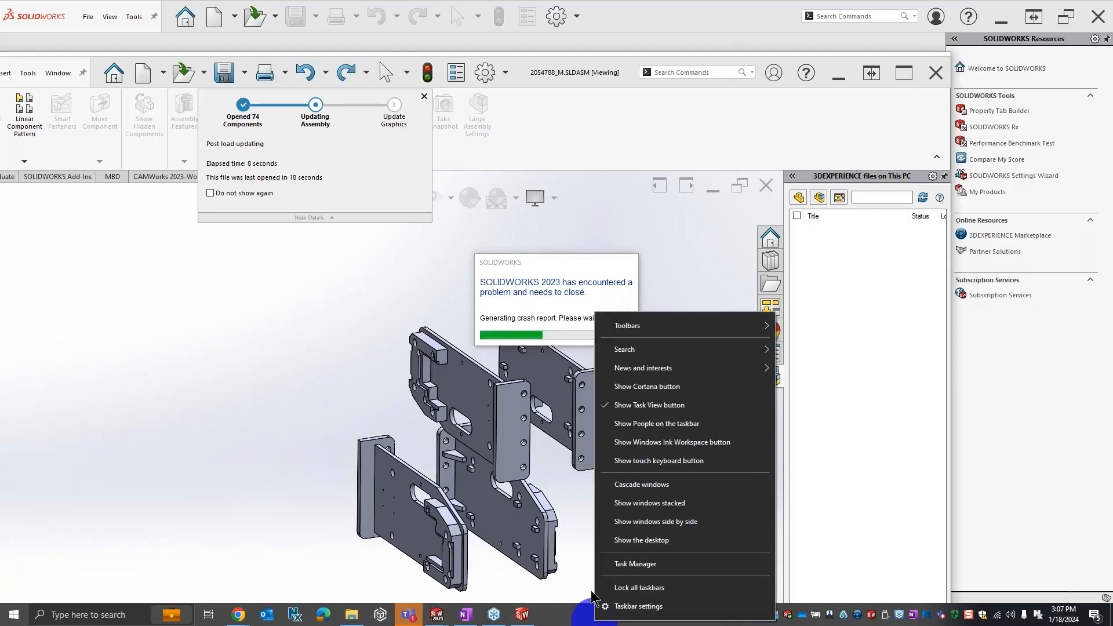
click(617, 565)
click(648, 350)
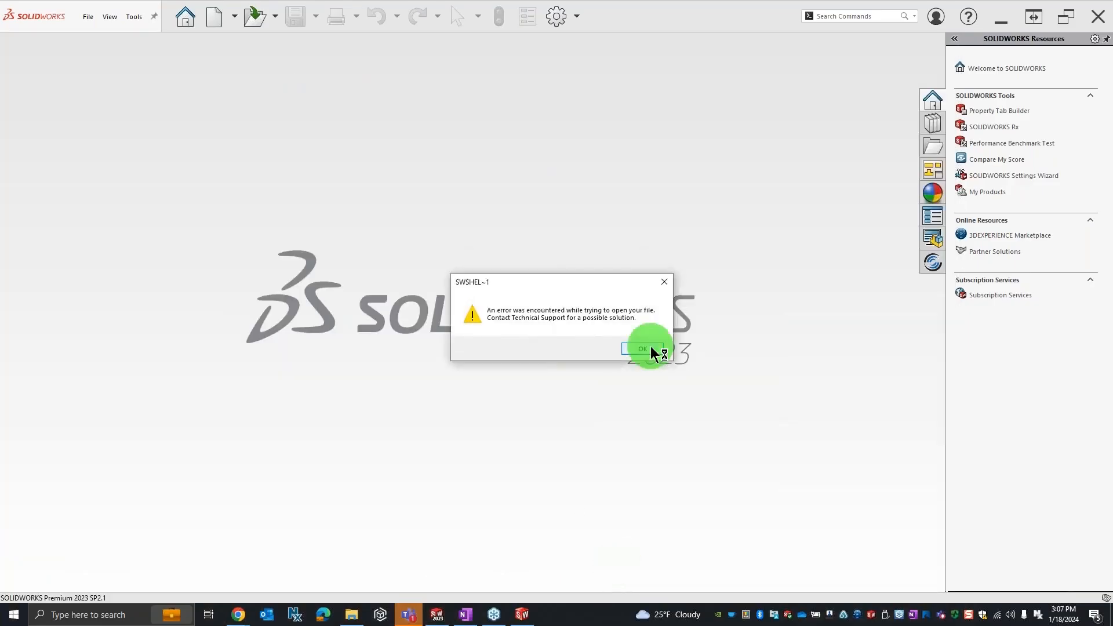
click(657, 390)
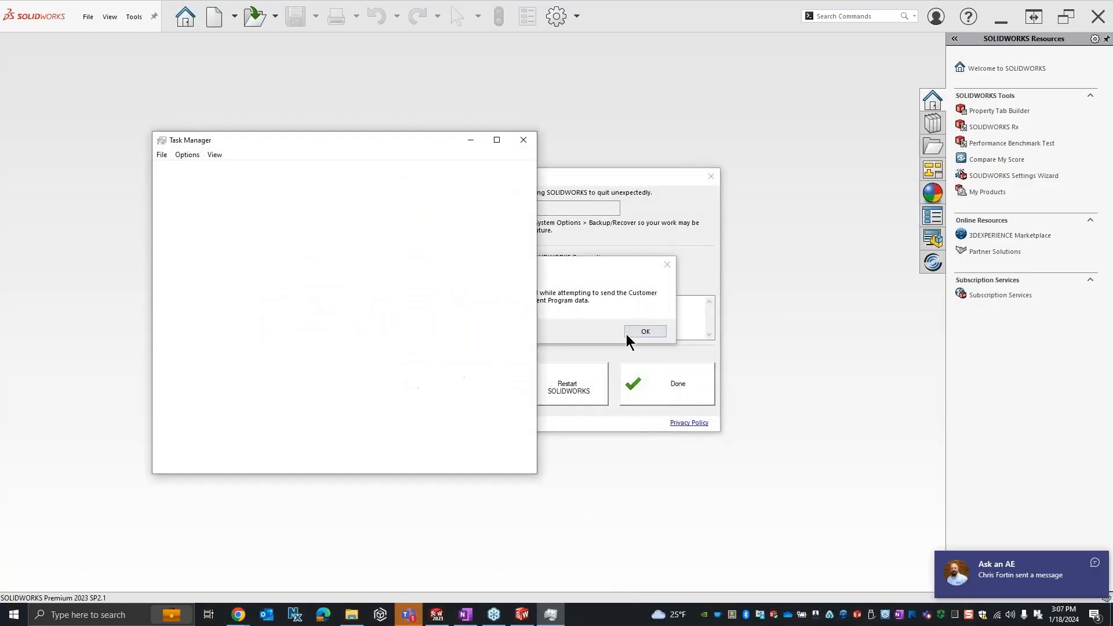
click(633, 331)
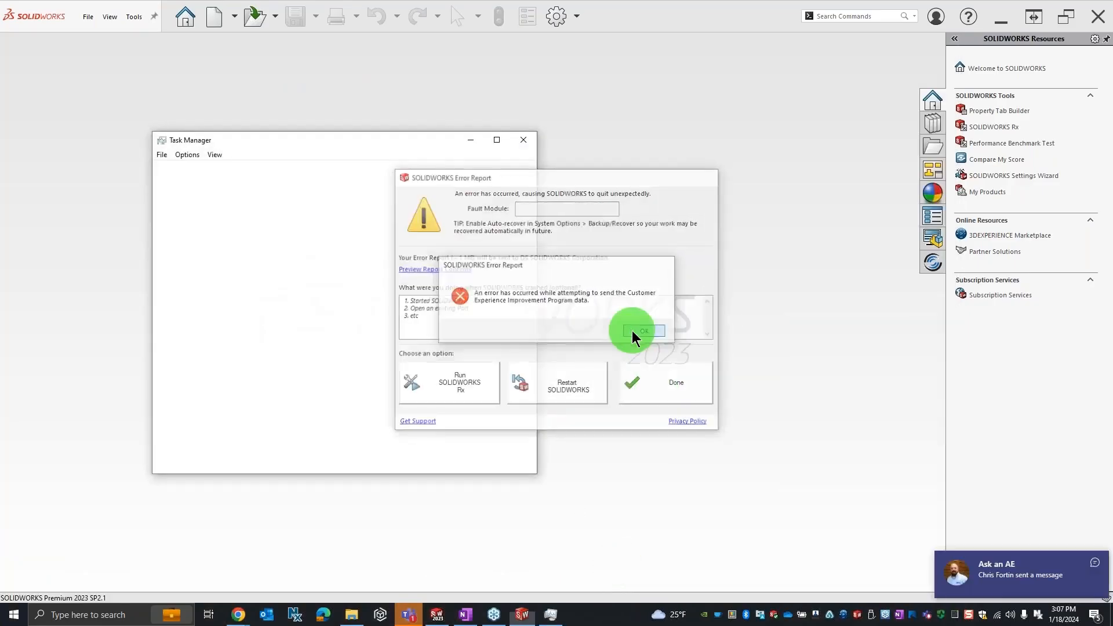
click(523, 142)
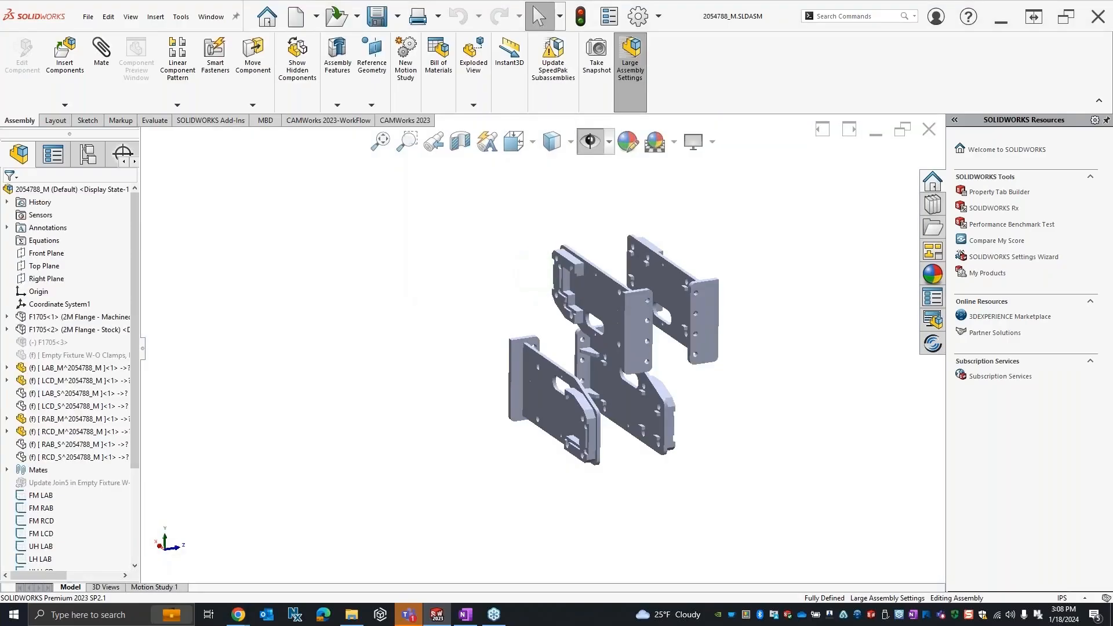
Step: Widen the assembly's tree area and examine its CAMWorks feature tree, including the part manager and Setup1 features
drag(251, 236, 444, 236)
click(201, 161)
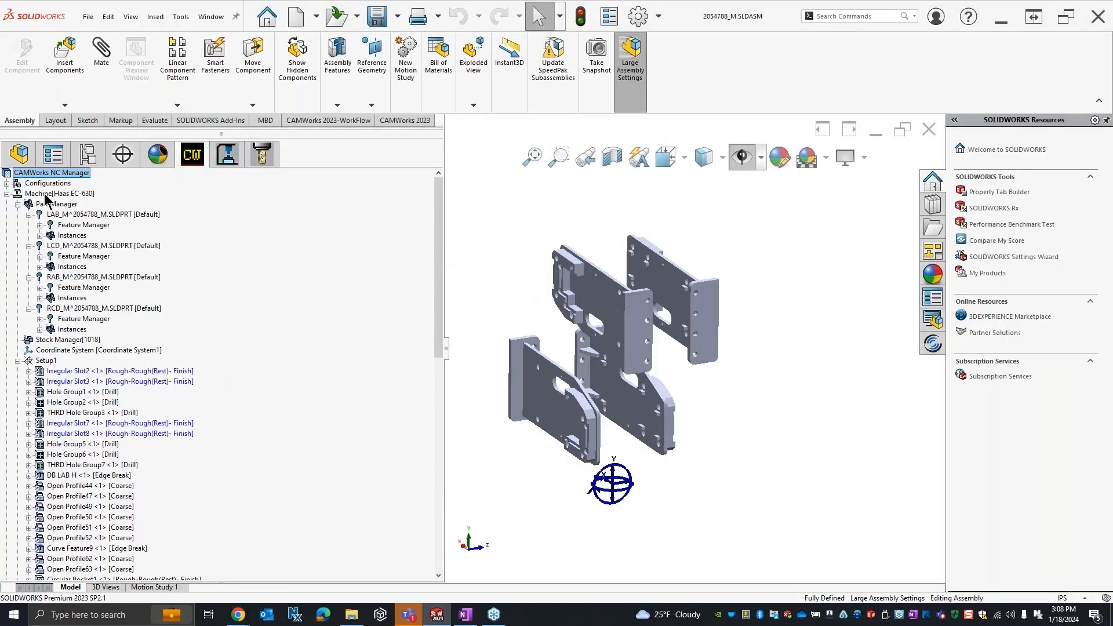
scroll(580, 250, down, 2)
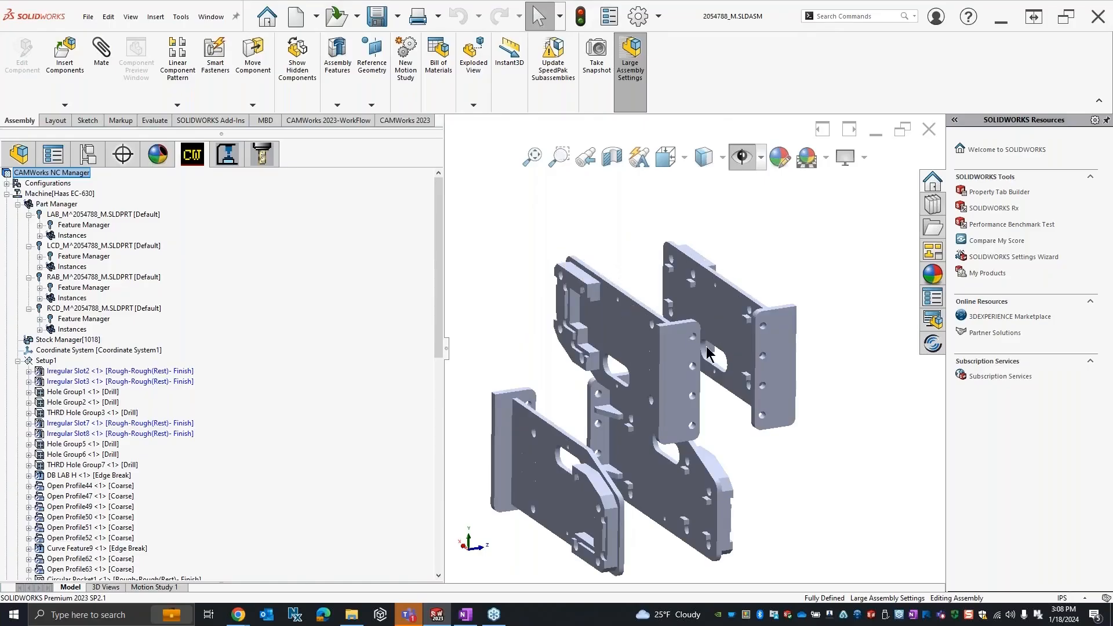
scroll(133, 399, down, 2)
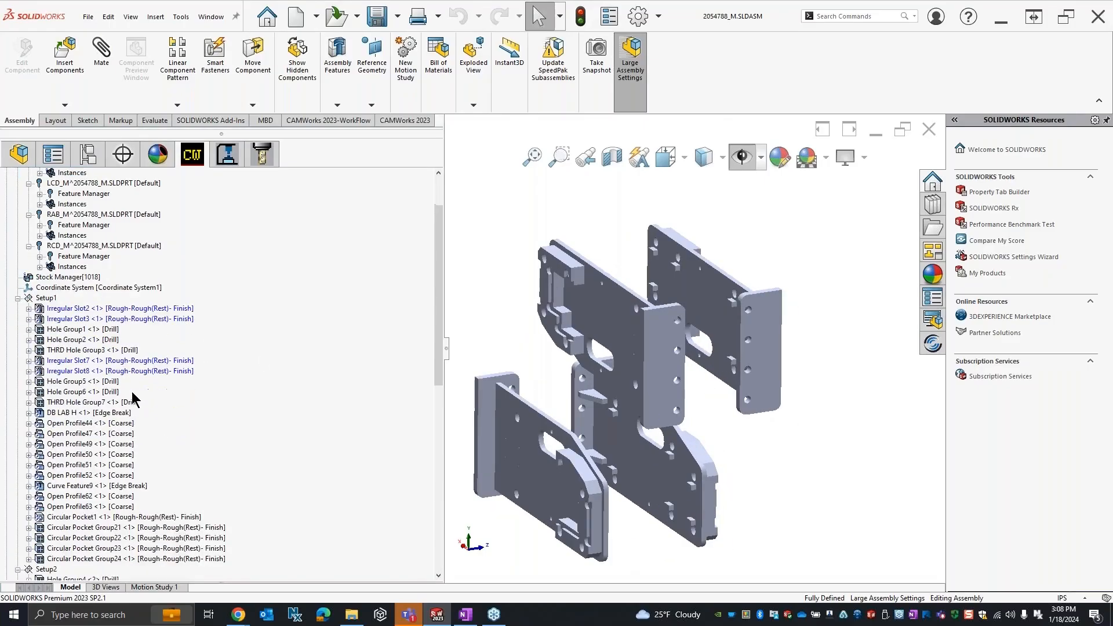
scroll(127, 317, up, 2)
Step: Set the Haas EC-630 machine's active post processor to HAAS_EC630_NGC_V19 and close the machine settings
click(59, 195)
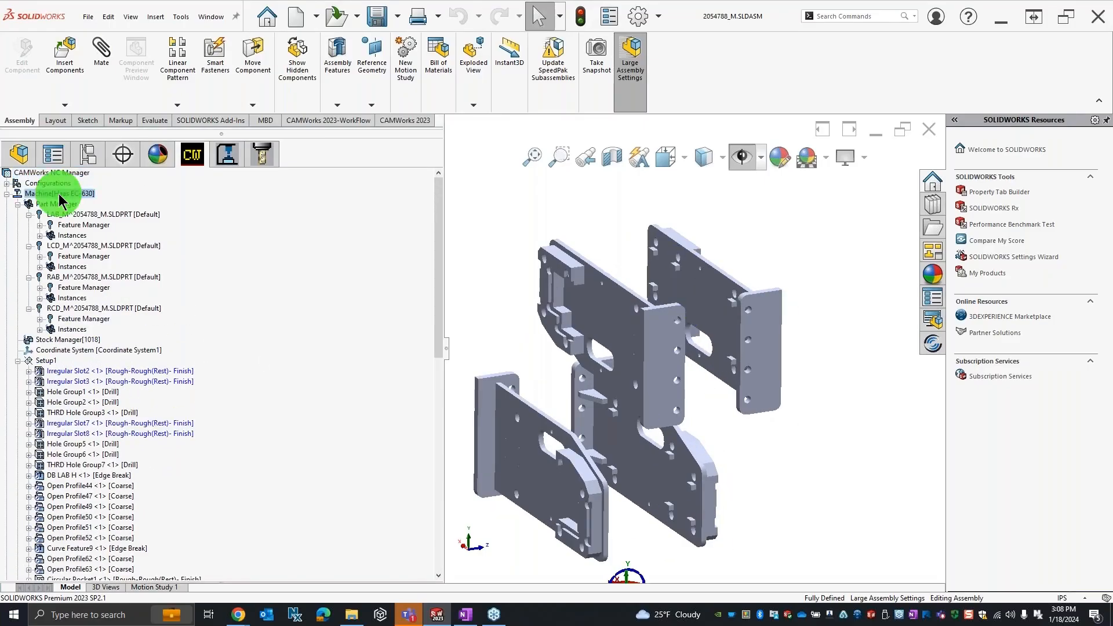
double_click(59, 196)
click(198, 215)
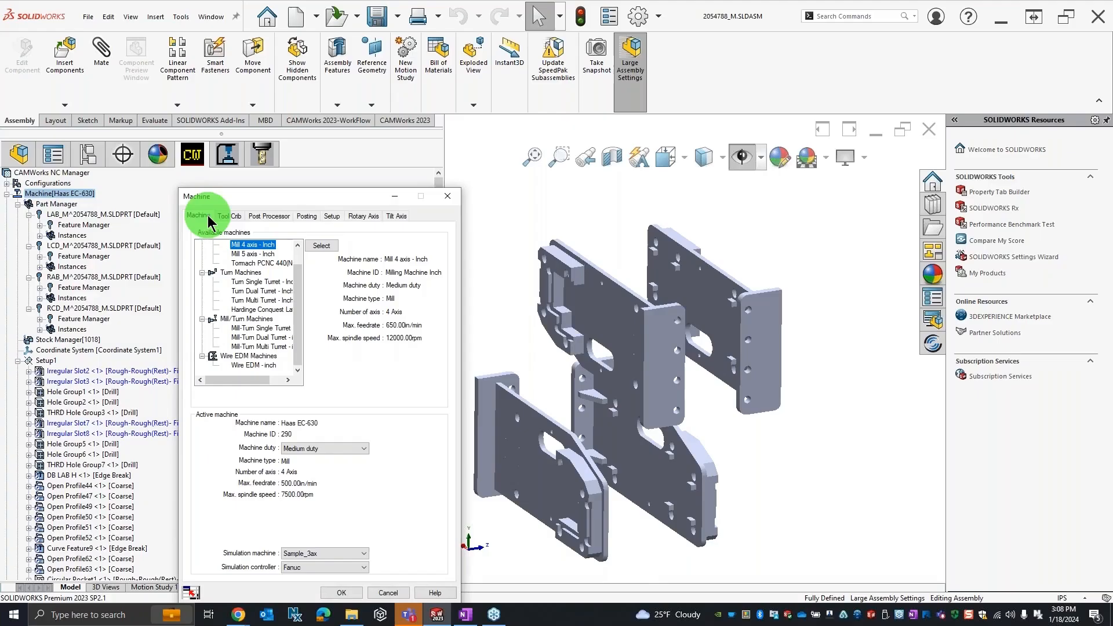
click(255, 216)
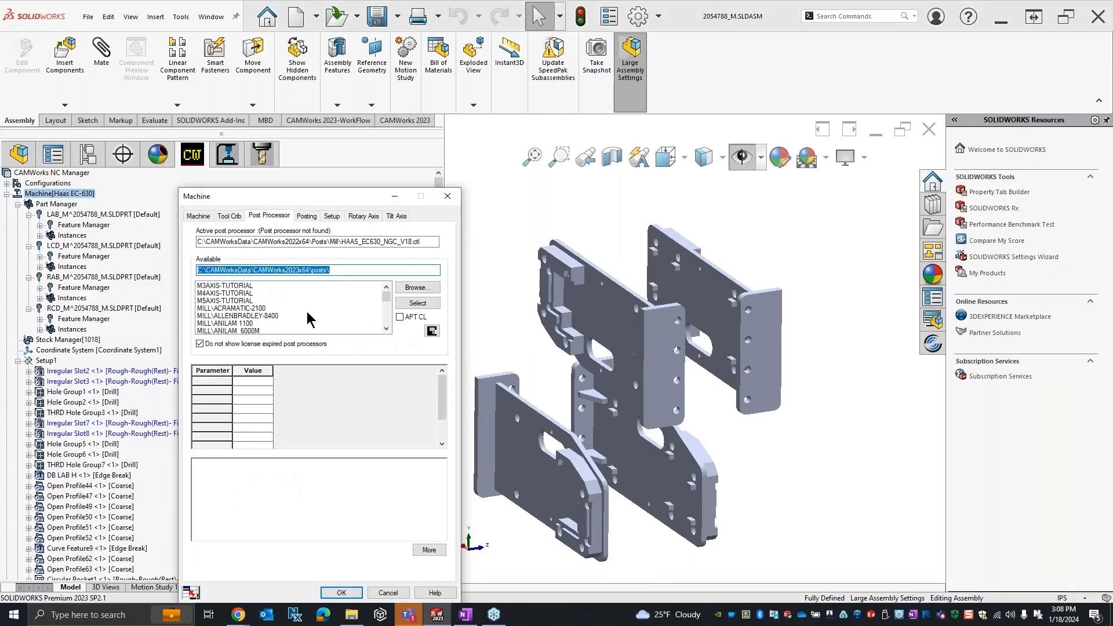
scroll(329, 308, down, 4)
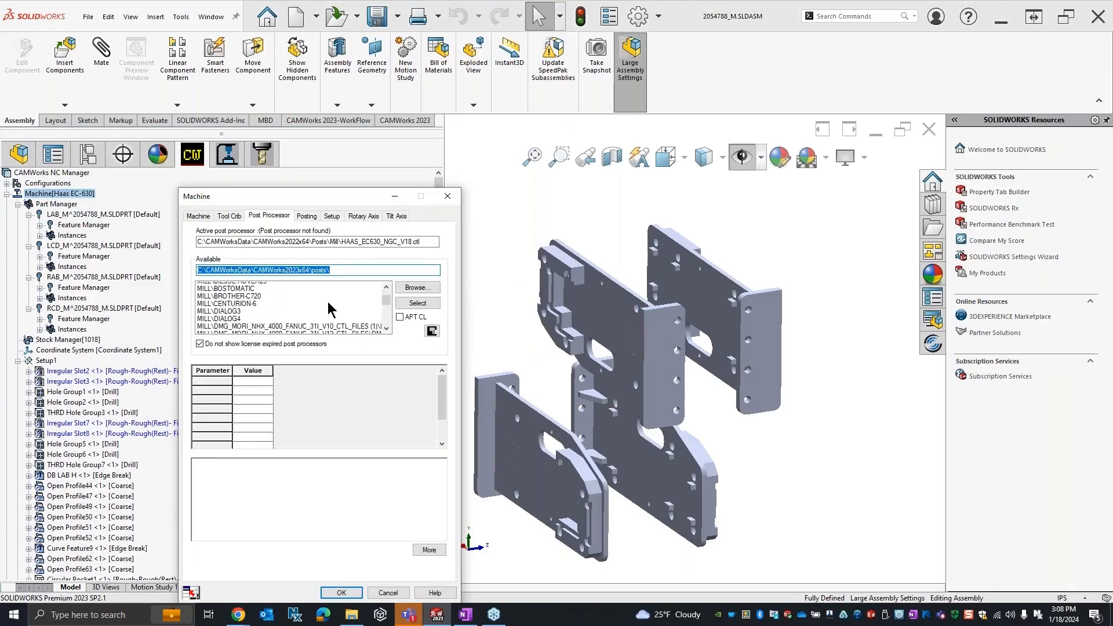
scroll(329, 308, down, 10)
click(245, 316)
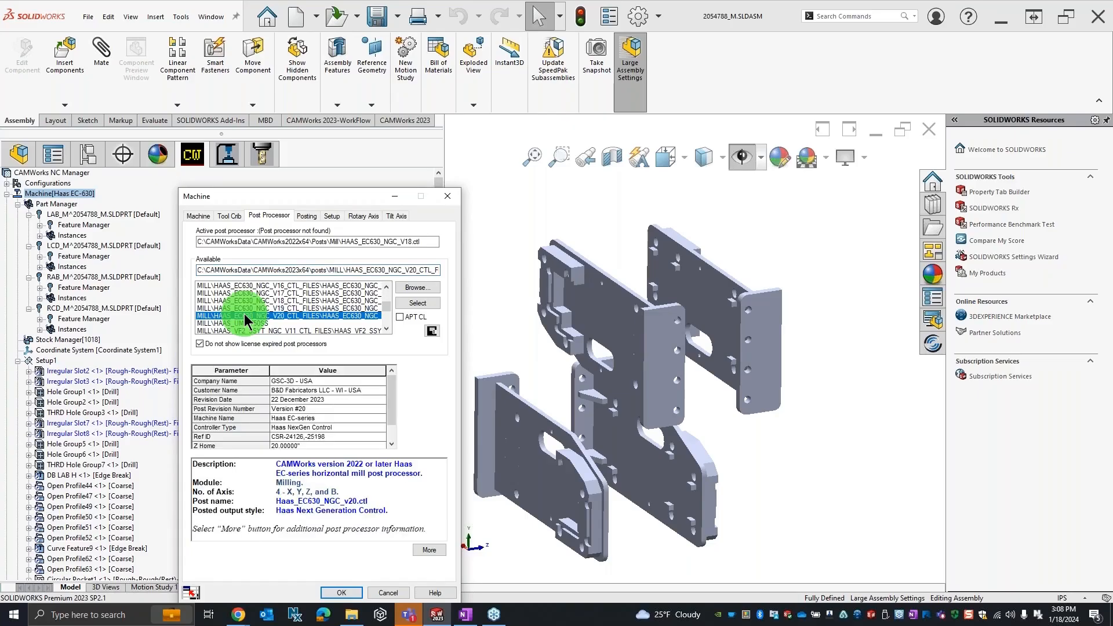
click(350, 308)
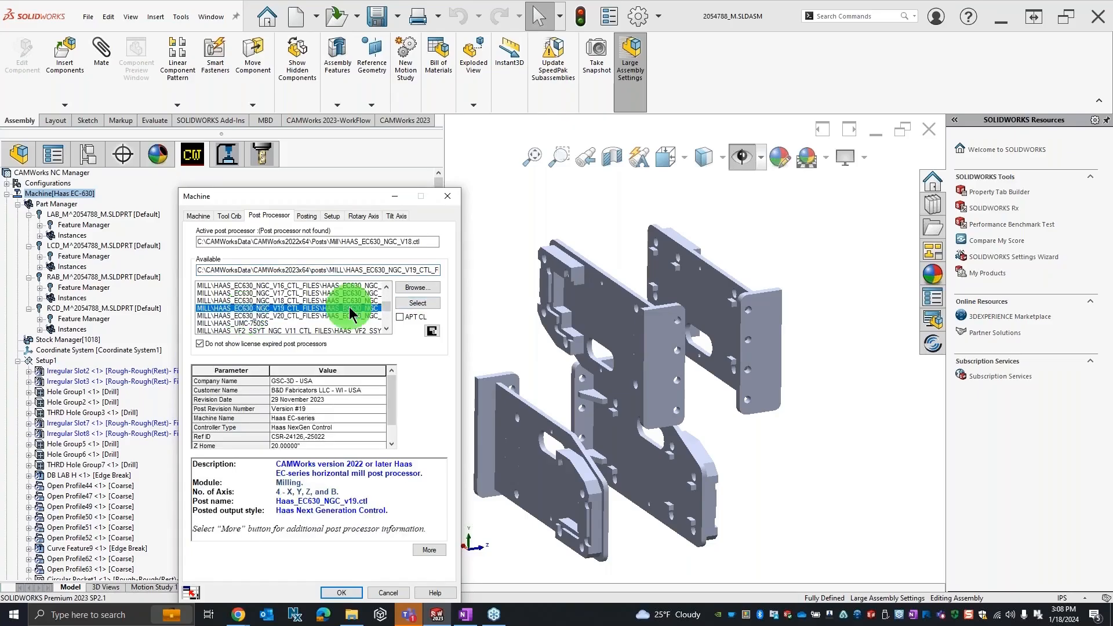
click(418, 304)
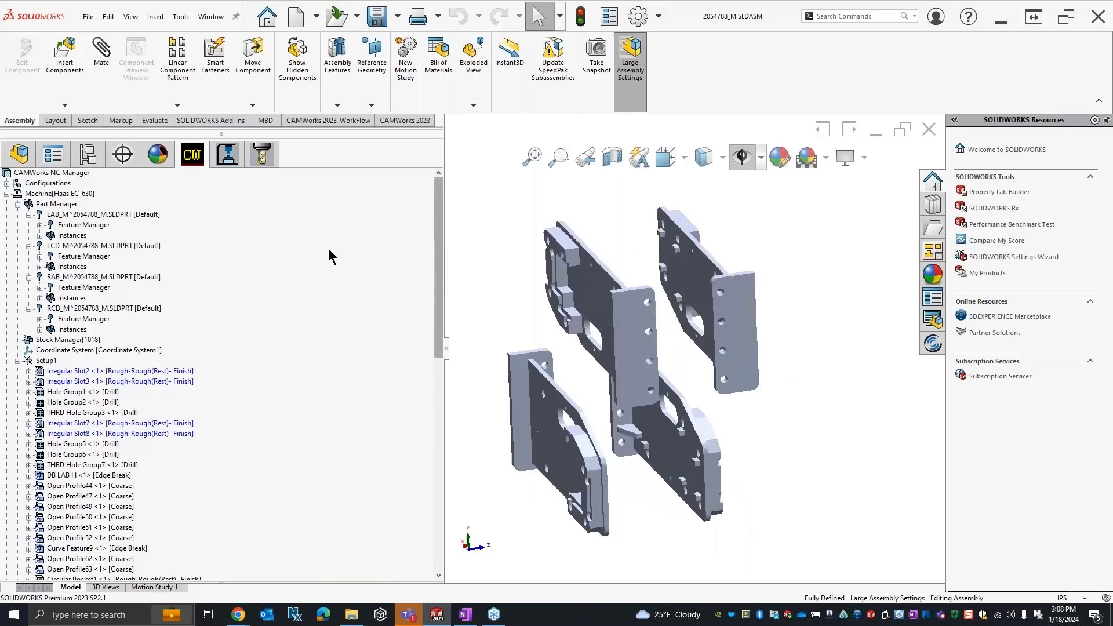
Step: Display the CAMWorks operation tree of the assembly at the Setup1 operations
click(228, 155)
scroll(164, 408, down, 2)
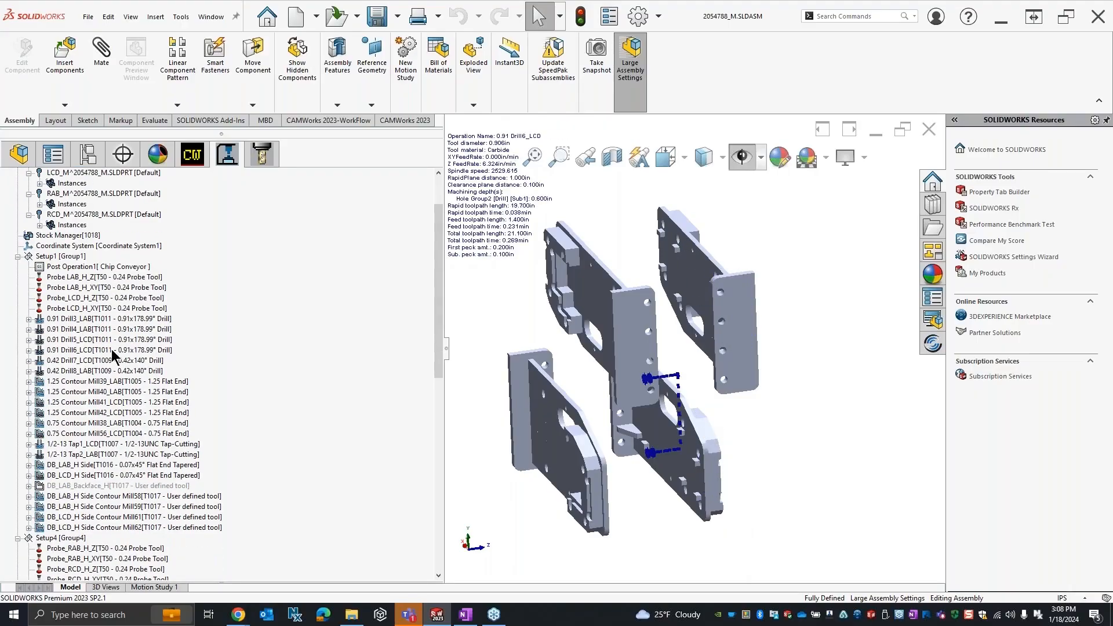
right_click(103, 322)
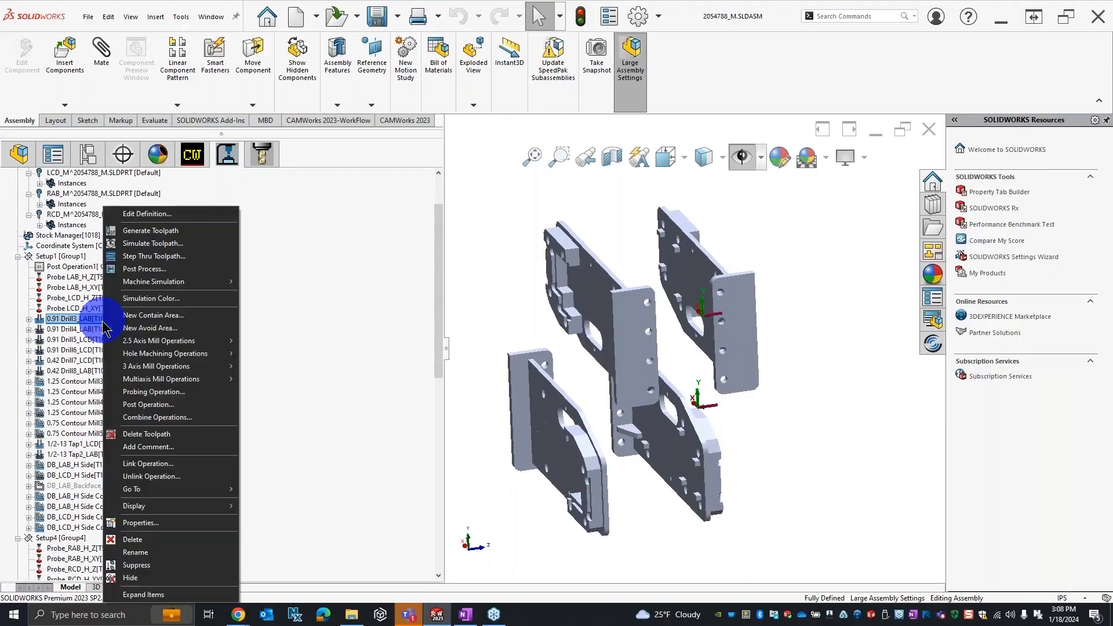
click(167, 404)
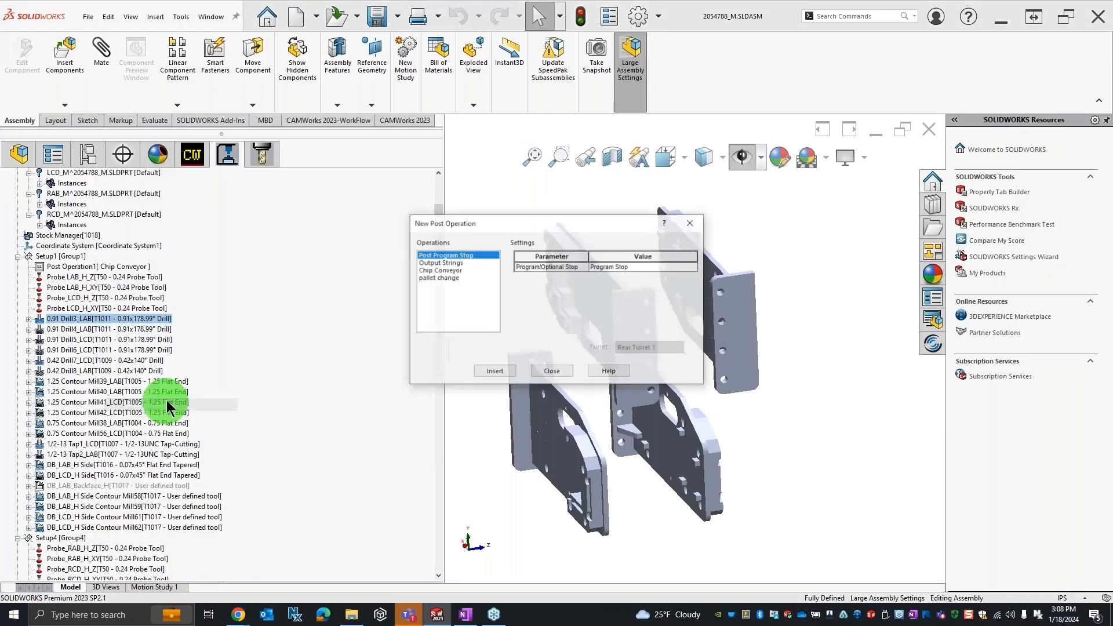
drag(499, 223, 412, 187)
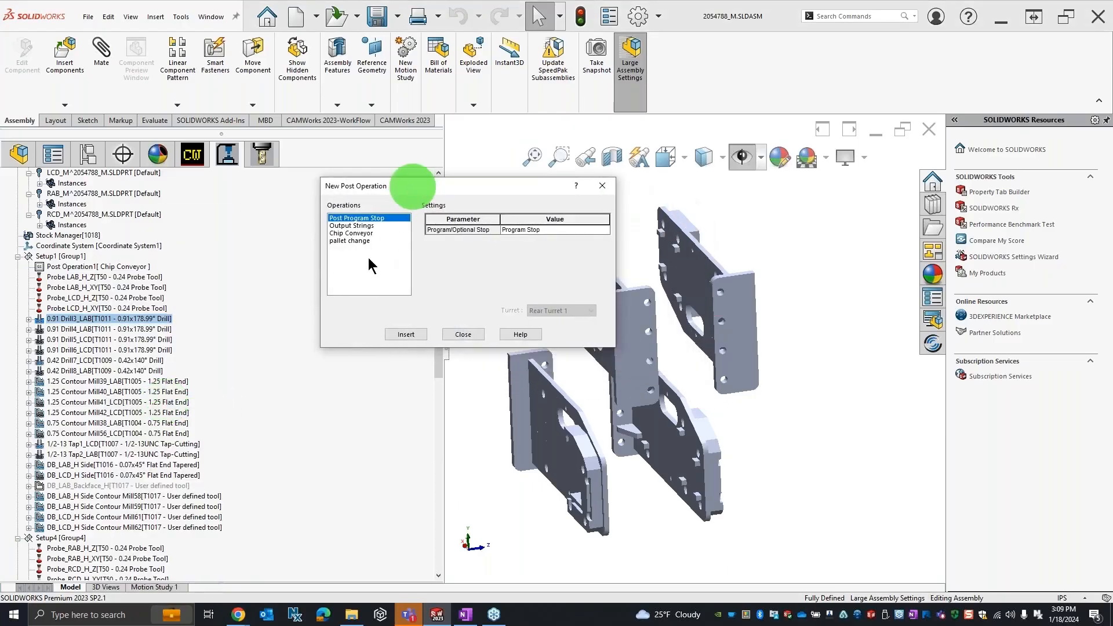
click(353, 227)
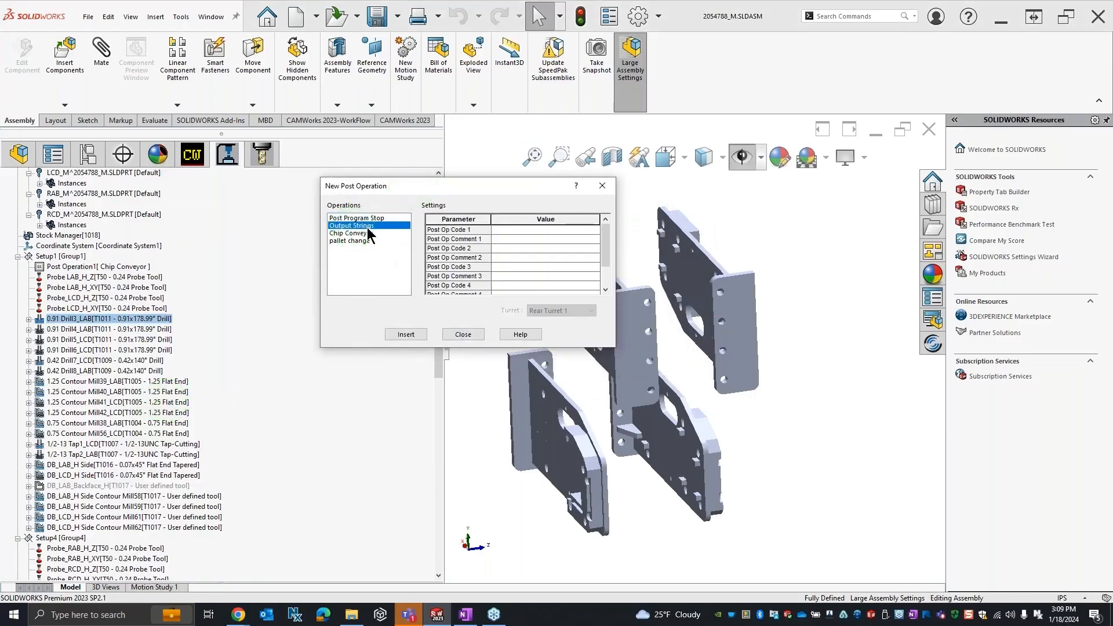
click(503, 230)
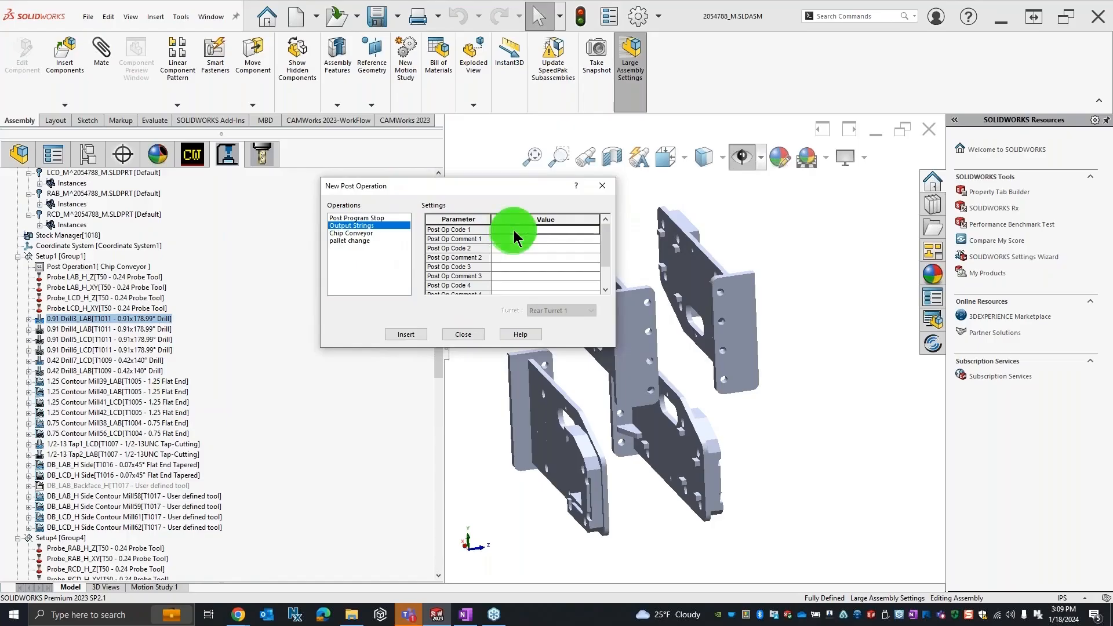
text(G02)
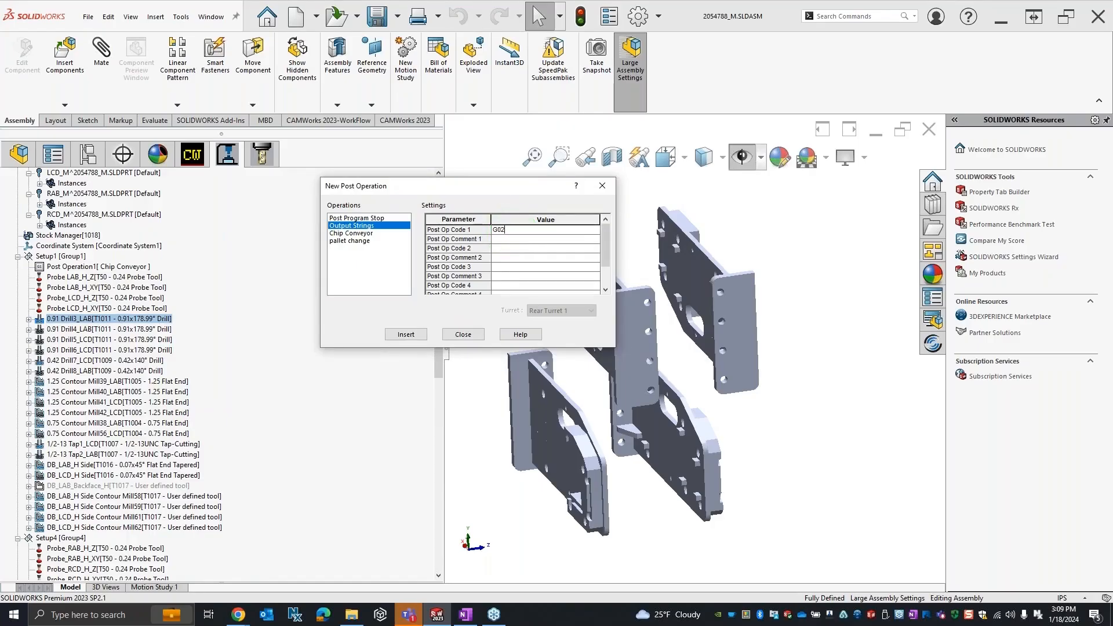
key(BackSpace)
key(BackSpace)
key(BackSpace)
click(467, 334)
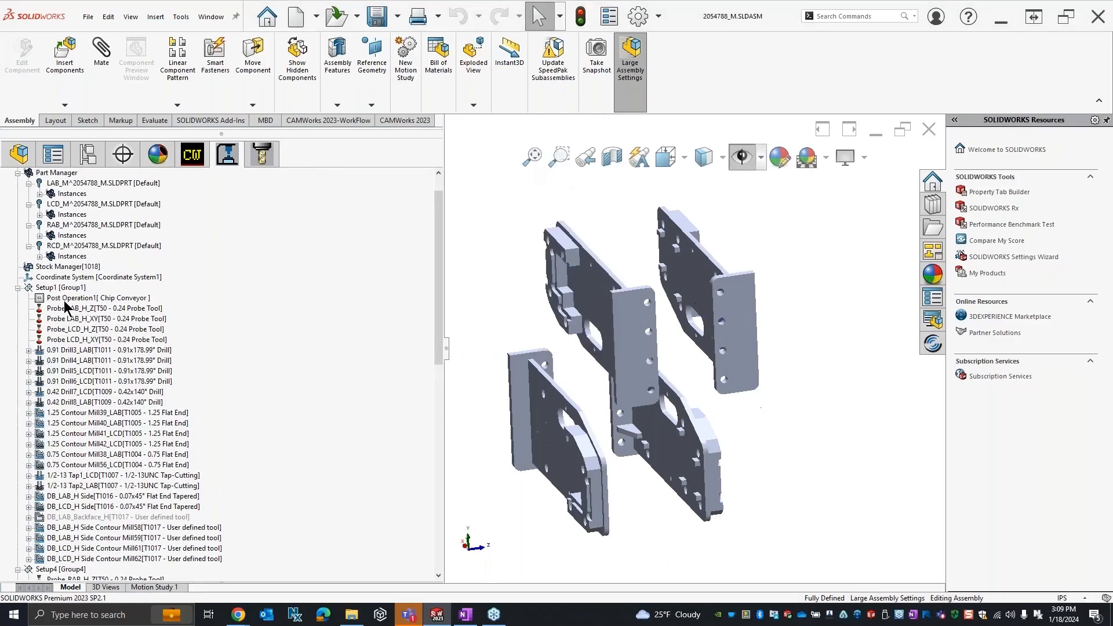
Step: Insert an Output Strings post operation under Setup1 with post op codes 1 to 3 set to Helllo, Bye and Go302
right_click(61, 287)
click(100, 413)
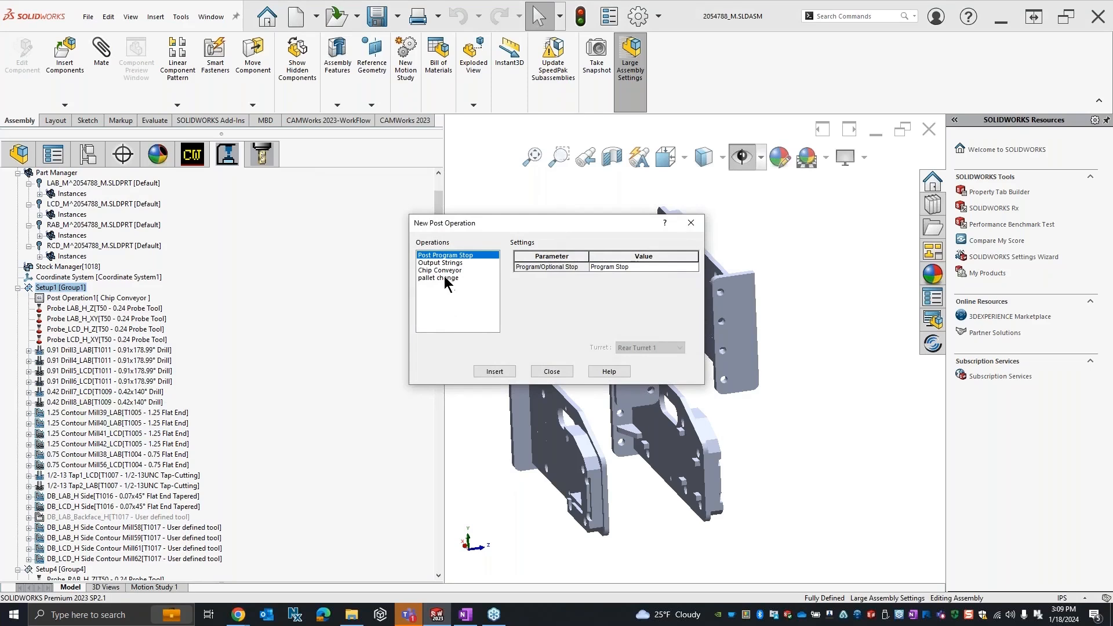
click(440, 263)
click(597, 268)
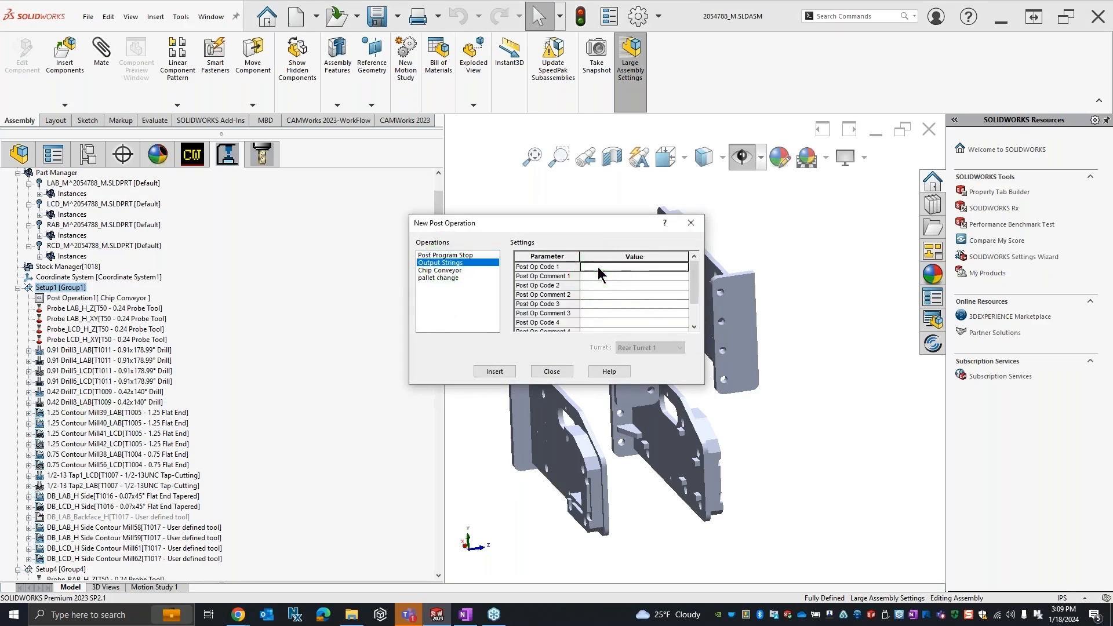
text(Helllo)
click(495, 370)
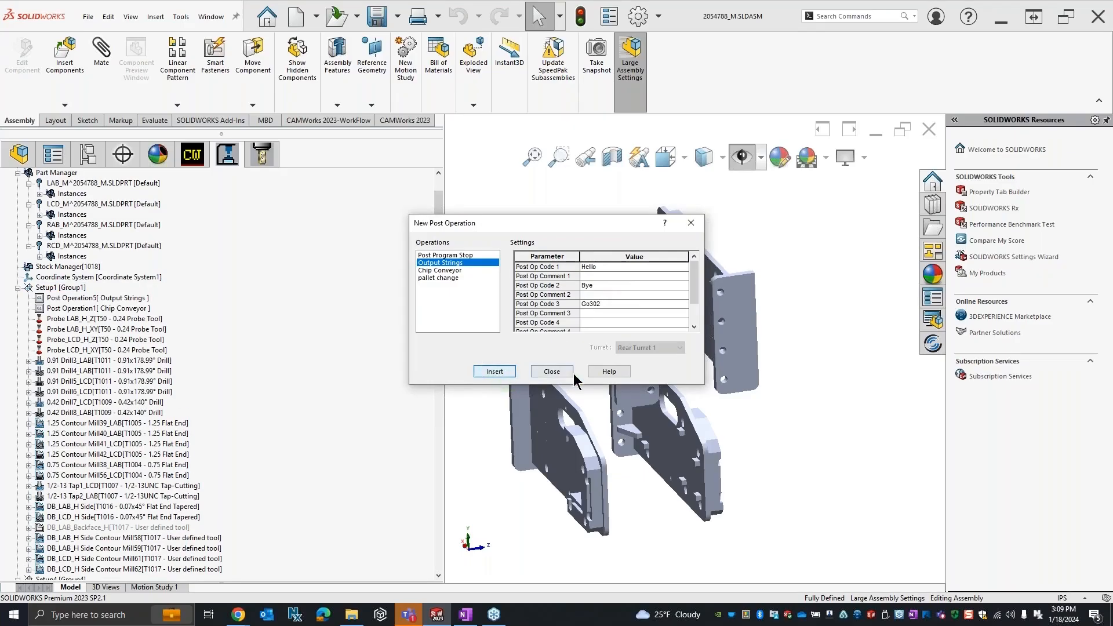
click(554, 372)
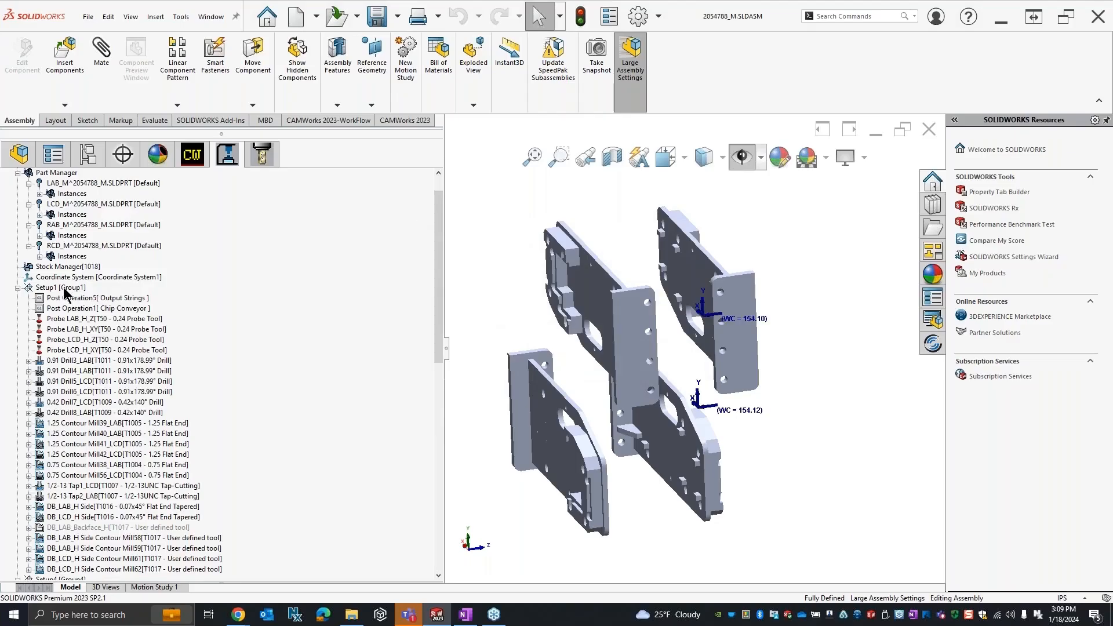
Step: Post-process Setup1 with the G-code file set to open in CAMWorks NC Editor
right_click(65, 289)
click(96, 313)
click(21, 434)
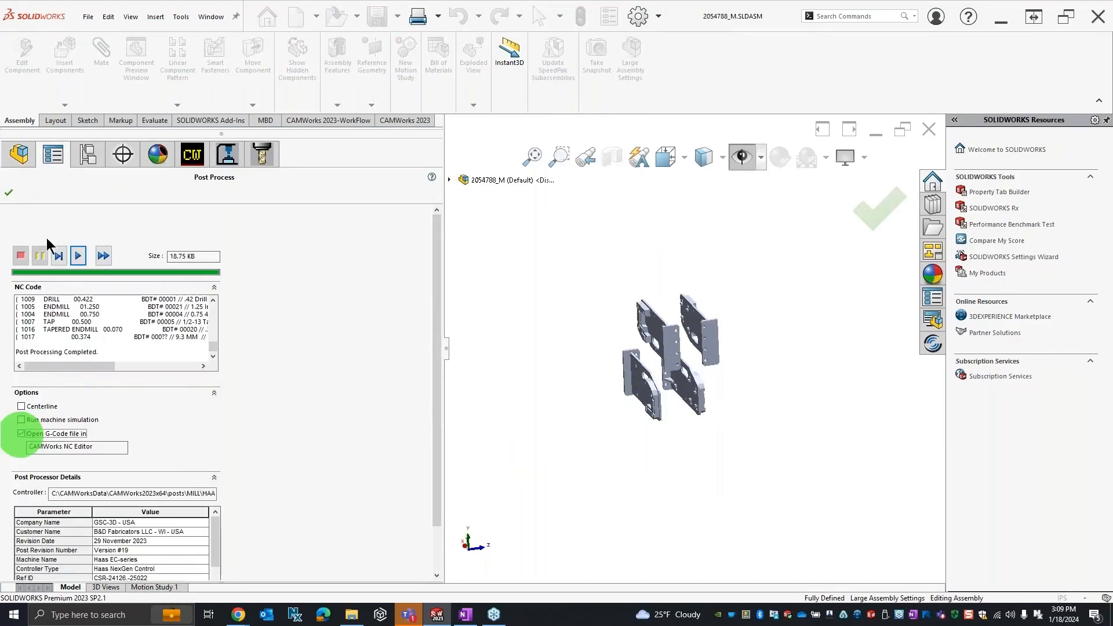
click(9, 193)
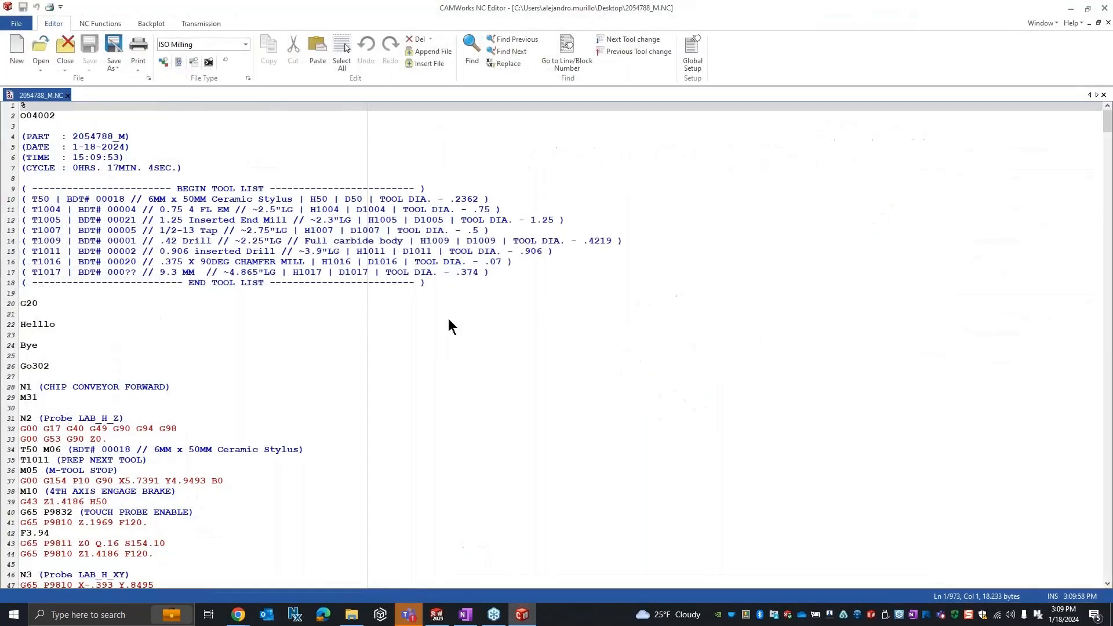
Step: Check the three custom output string lines in the posted 2054788_M.NC code and close the NC editor
scroll(48, 294, down, 2)
click(38, 284)
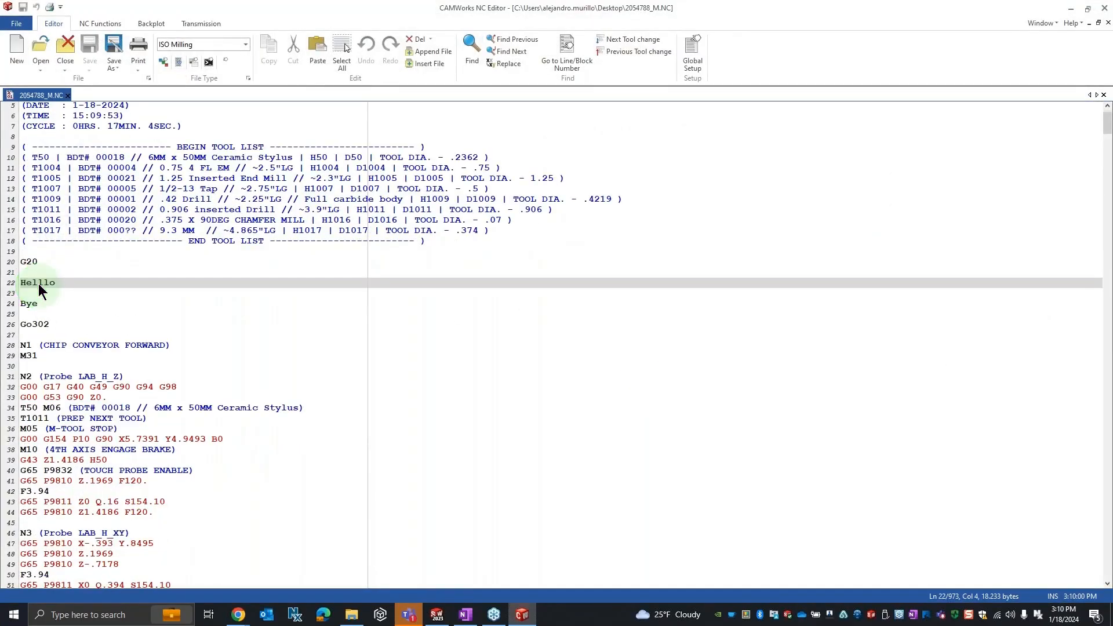
click(43, 303)
click(44, 325)
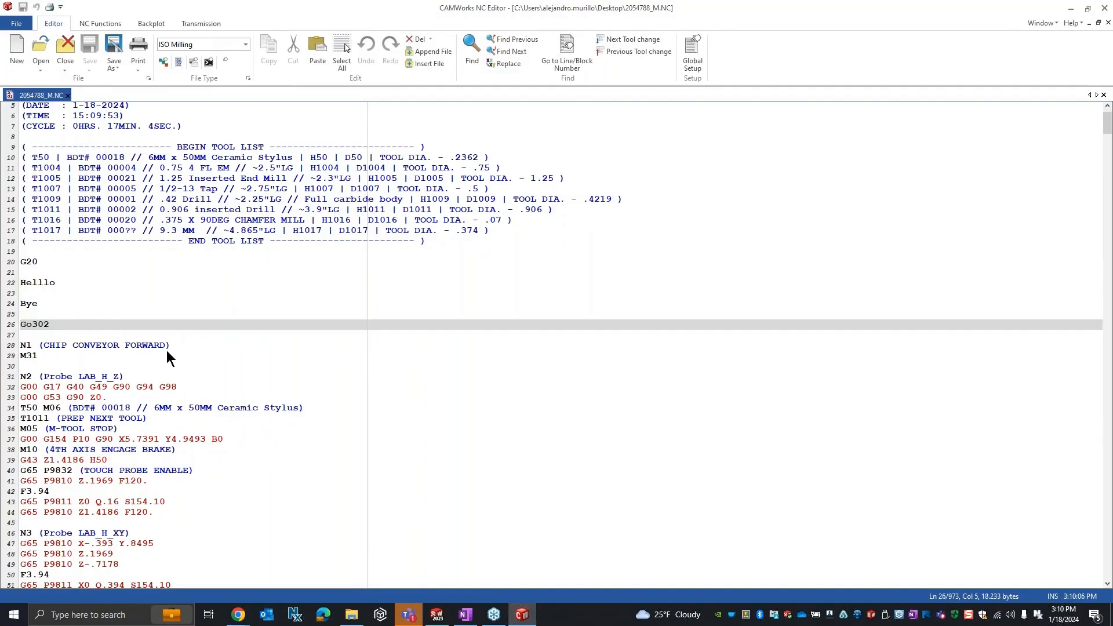
click(1106, 10)
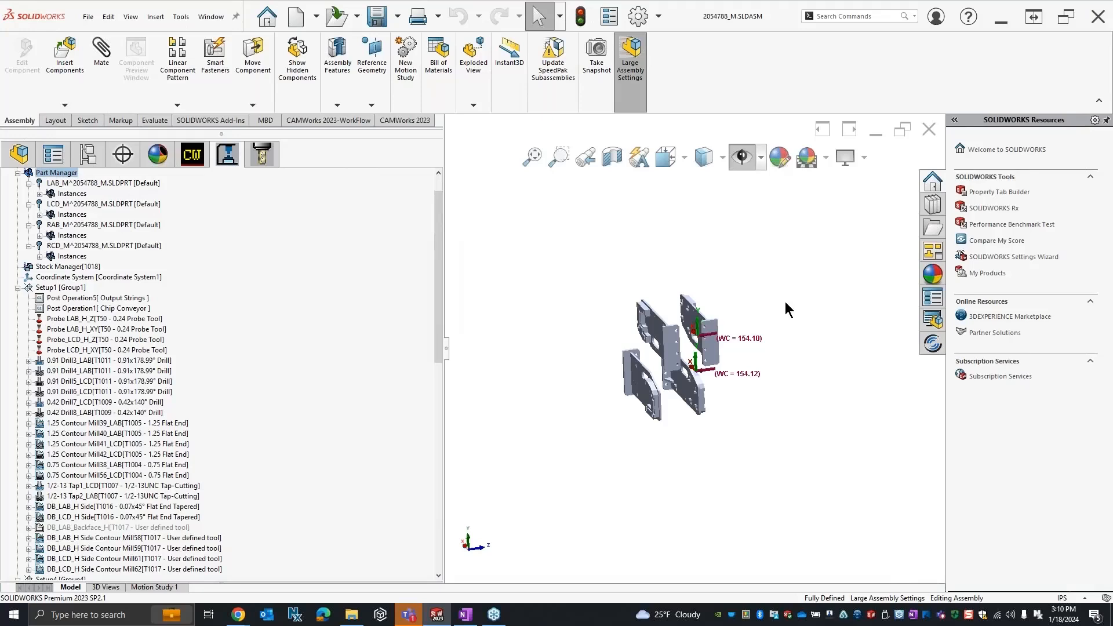